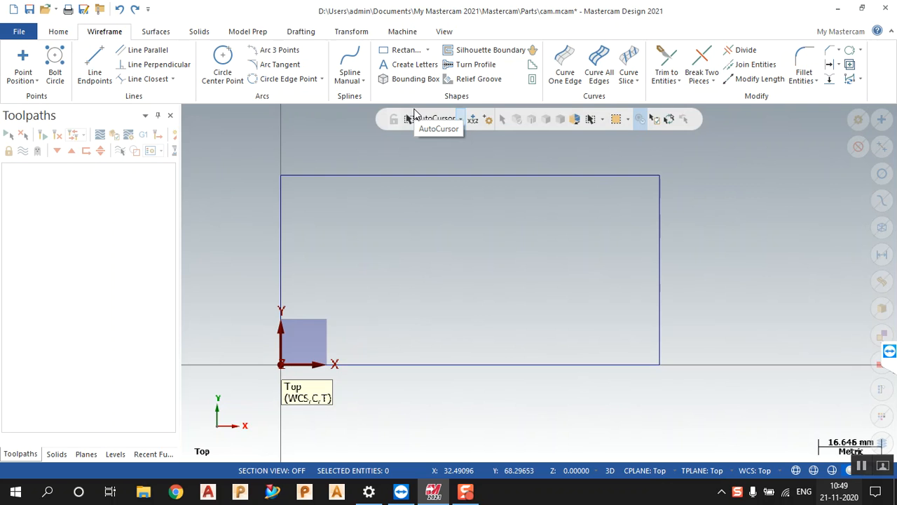
Delete all existing geometry from the drawing
{"action": "scroll", "coordinate": [403, 294], "scroll_direction": "down", "scroll_amount": 2}
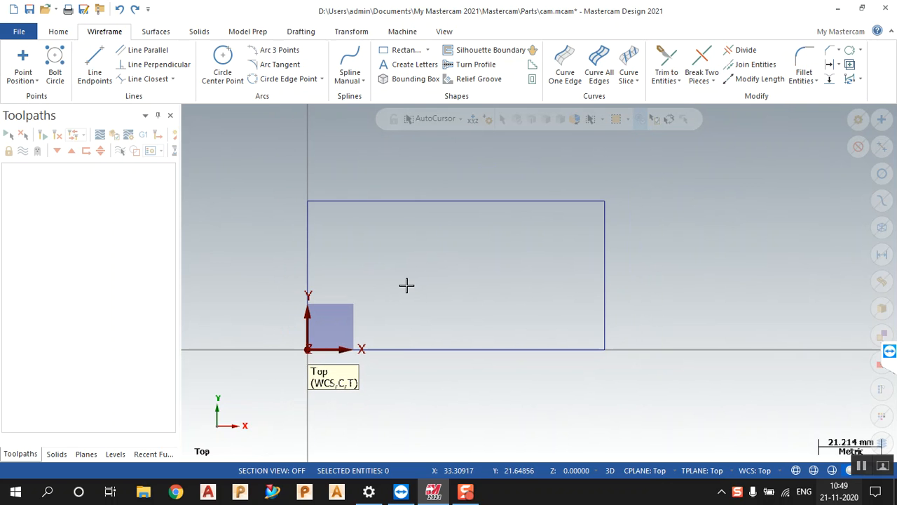
{"action": "key", "text": "ctrl+a"}
{"action": "key", "text": "Delete"}
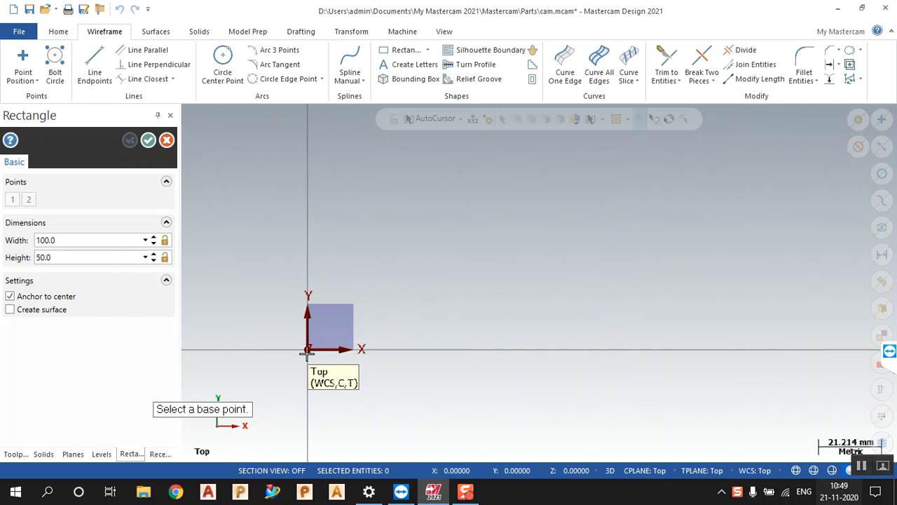
Draw a center-anchored rectangle about 119 by 91 mm with its base point at the origin
{"action": "left_click", "coordinate": [307, 348]}
{"action": "left_click", "coordinate": [486, 216]}
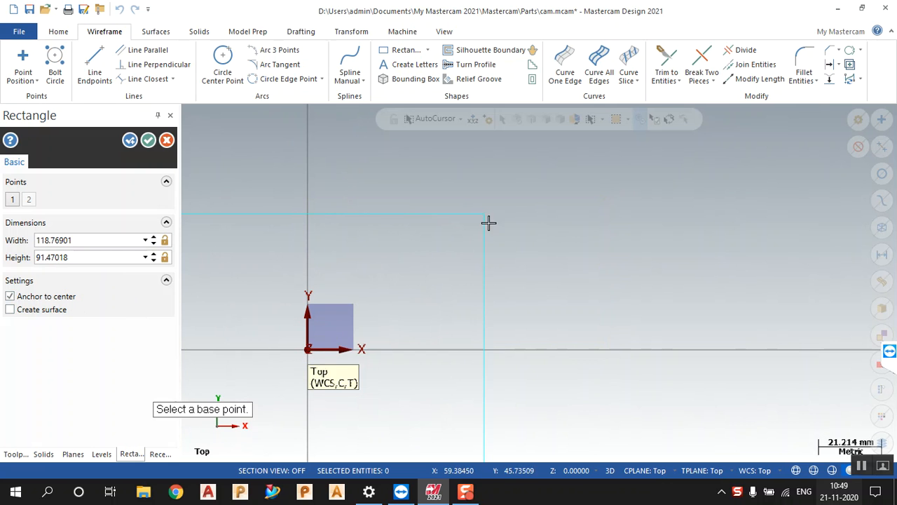
{"action": "scroll", "coordinate": [575, 246], "scroll_direction": "down", "scroll_amount": 3}
{"action": "scroll", "coordinate": [675, 204], "scroll_direction": "down", "scroll_amount": 2}
{"action": "scroll", "coordinate": [370, 299], "scroll_direction": "up", "scroll_amount": 1}
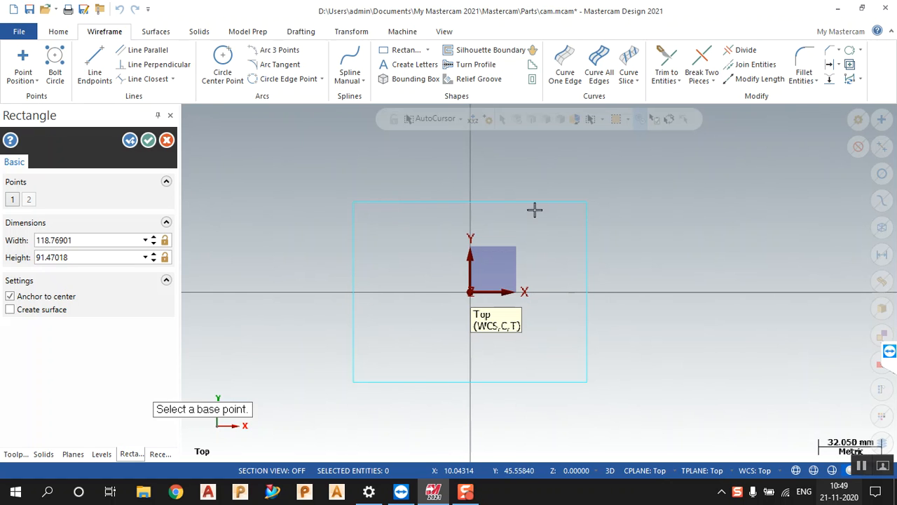
Set the rectangle's width to 100 mm and its height to 90 mm
{"action": "left_click", "coordinate": [81, 239]}
{"action": "type", "text": "100"}
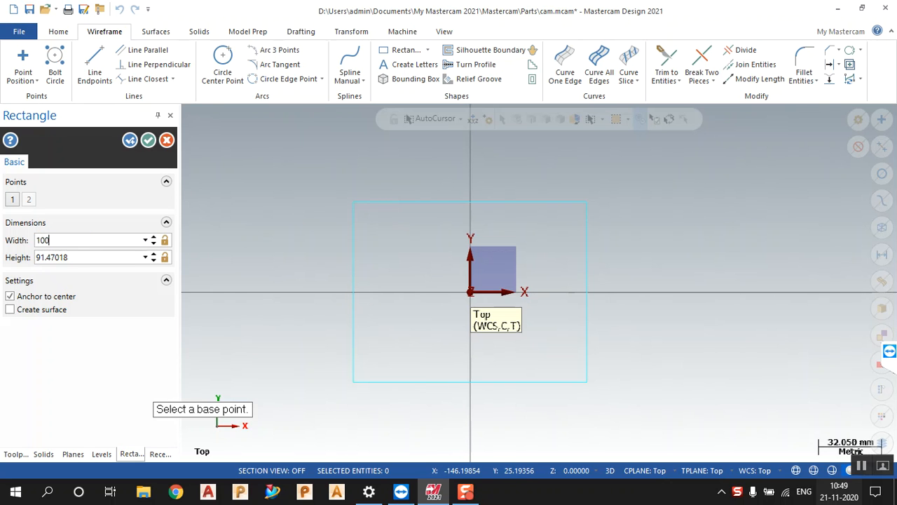
{"action": "key", "text": "Return"}
{"action": "left_click", "coordinate": [84, 260]}
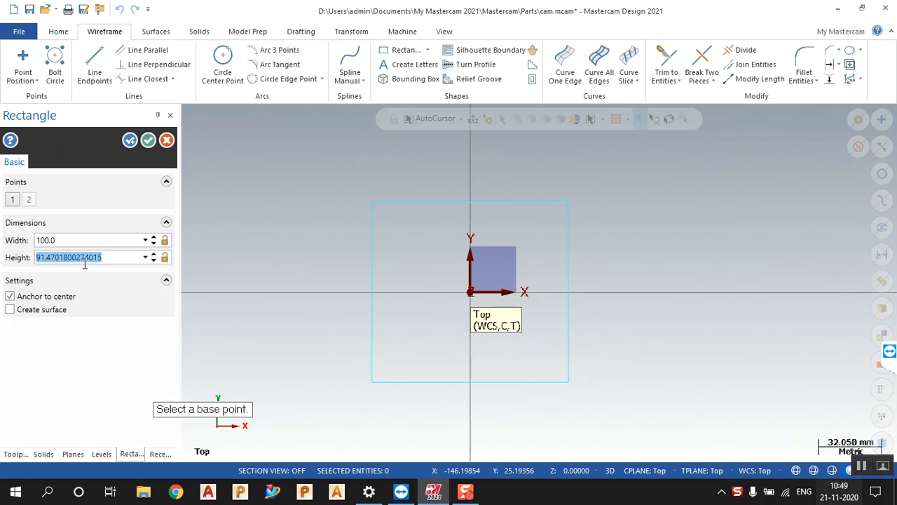
{"action": "key", "text": "BackSpace"}
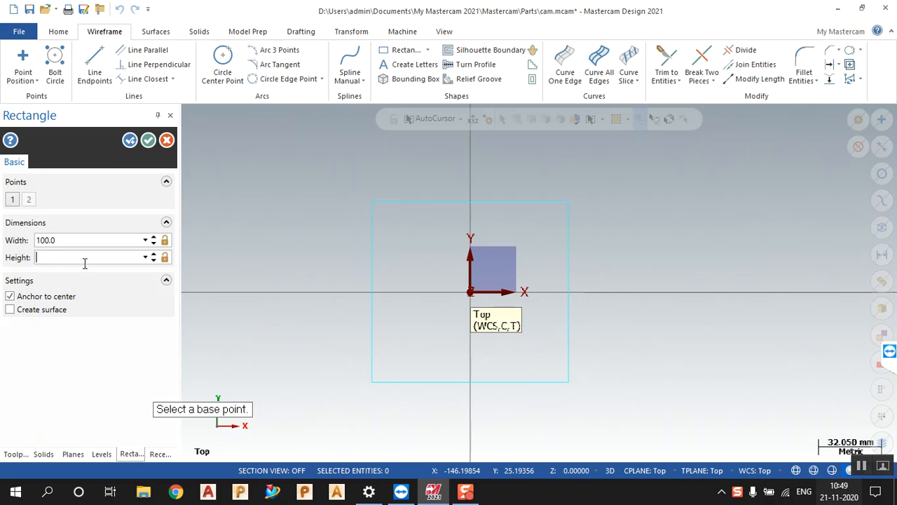
{"action": "type", "text": "90"}
{"action": "key", "text": "Return"}
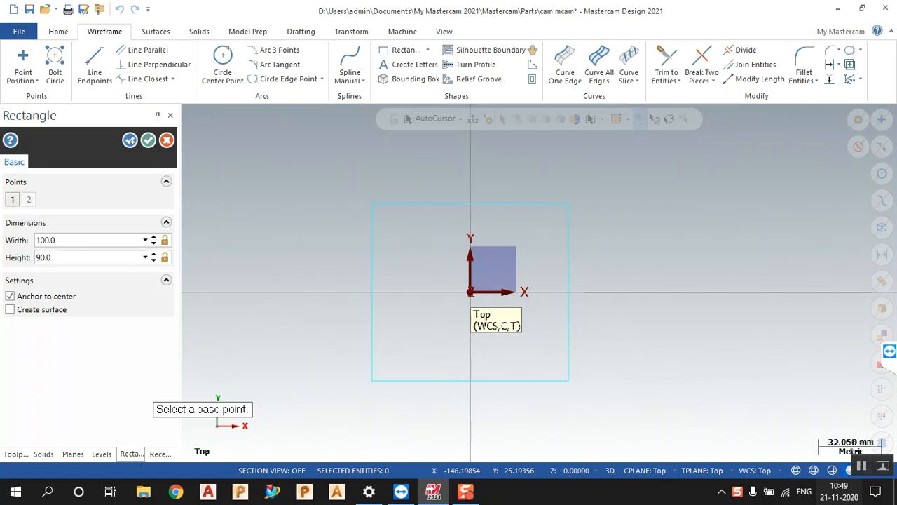
Set the rectangle's height to 80 mm, keep it anchored to center at the origin, and accept it
{"action": "left_click", "coordinate": [73, 258]}
{"action": "double_click", "coordinate": [64, 237]}
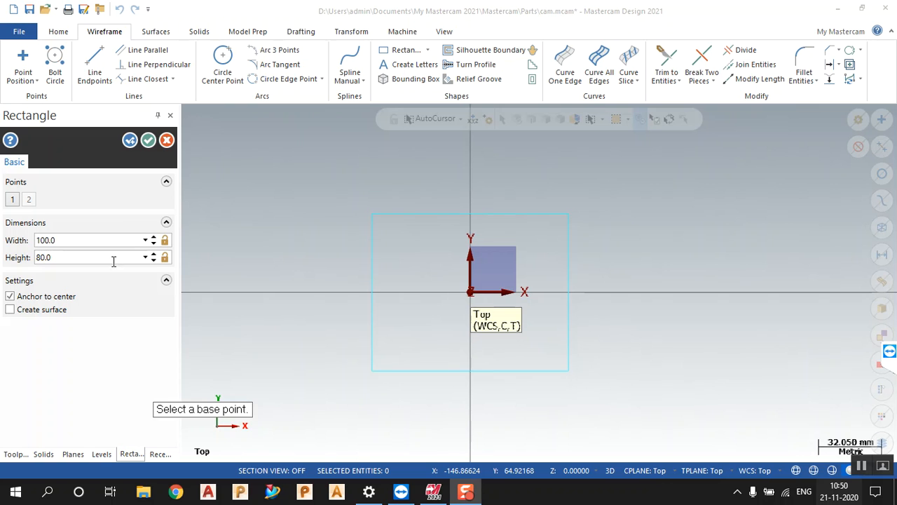
{"action": "double_click", "coordinate": [93, 257]}
{"action": "left_click", "coordinate": [40, 296]}
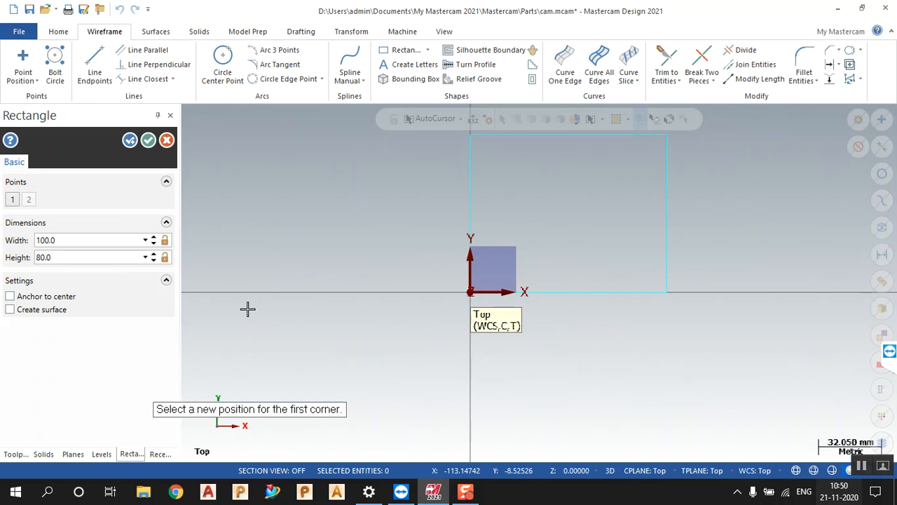
{"action": "left_click", "coordinate": [58, 297]}
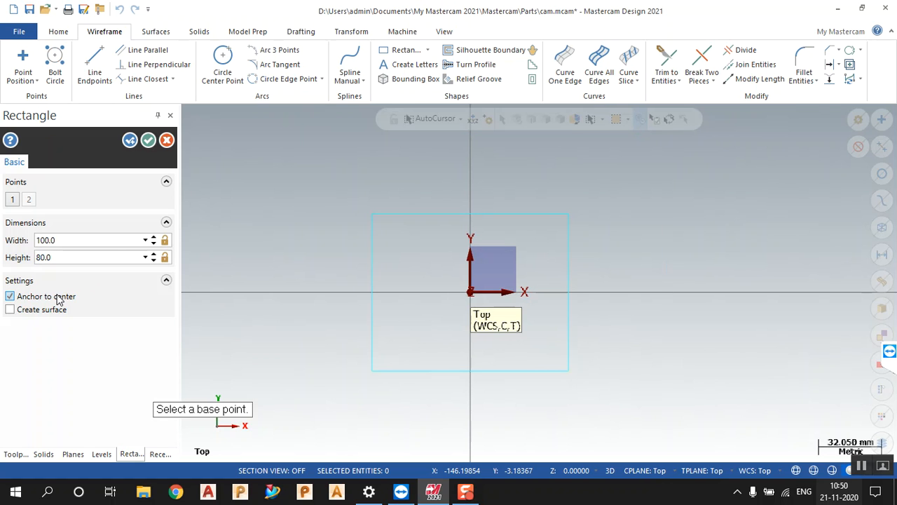
{"action": "left_click", "coordinate": [147, 141]}
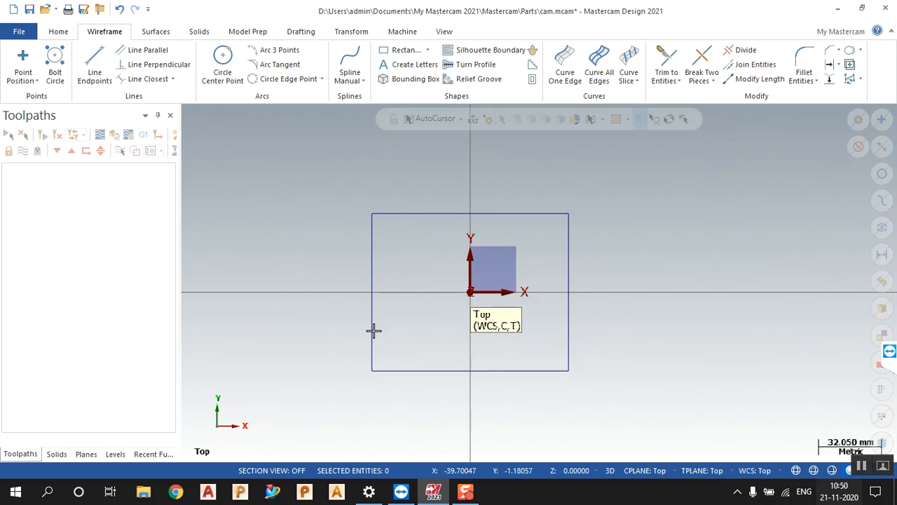
Fillet the rectangle's upper-left corner with the Normal method and a 20 mm radius, without trimming the entities
{"action": "scroll", "coordinate": [372, 326], "scroll_direction": "up", "scroll_amount": 1}
{"action": "scroll", "coordinate": [603, 217], "scroll_direction": "up", "scroll_amount": 1}
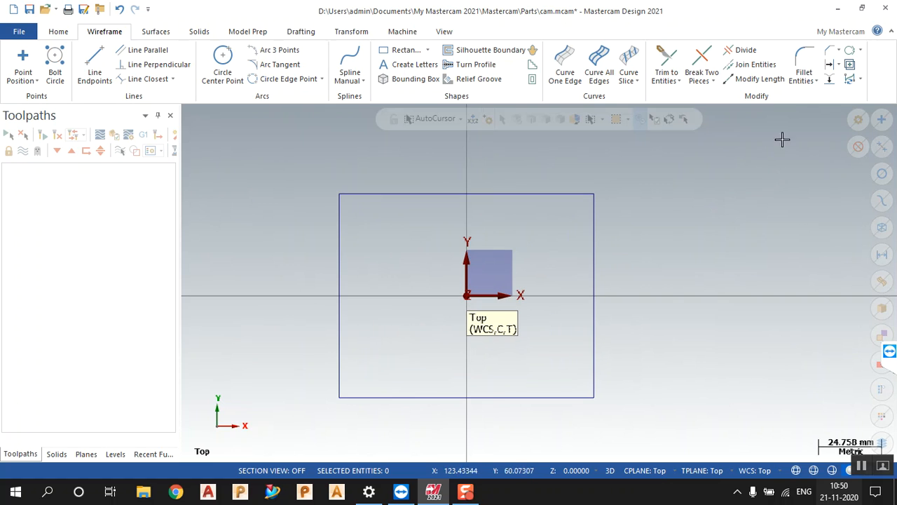
{"action": "left_click", "coordinate": [803, 63]}
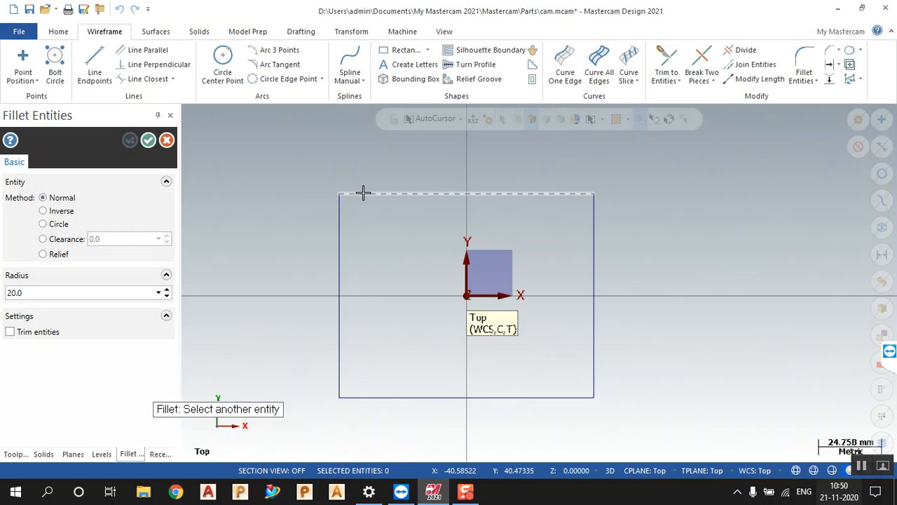
{"action": "left_click", "coordinate": [337, 239]}
{"action": "left_click", "coordinate": [385, 193]}
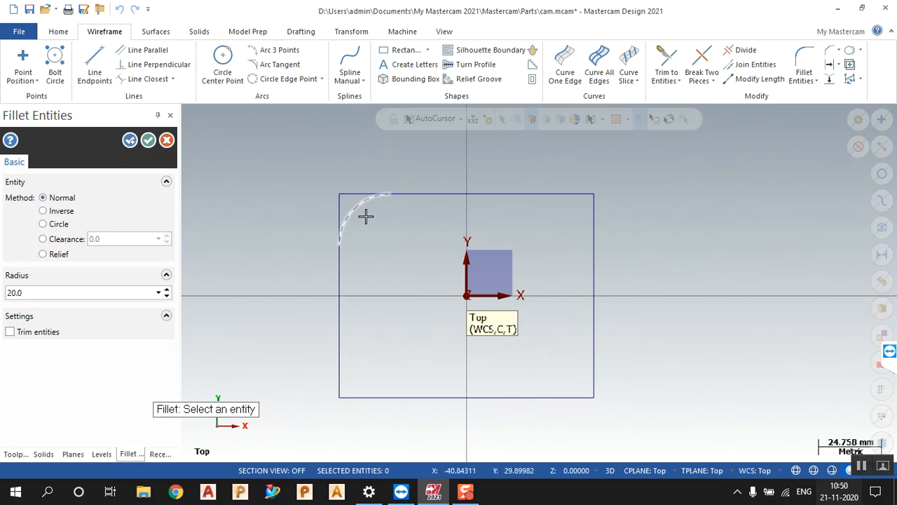
{"action": "left_click", "coordinate": [130, 140]}
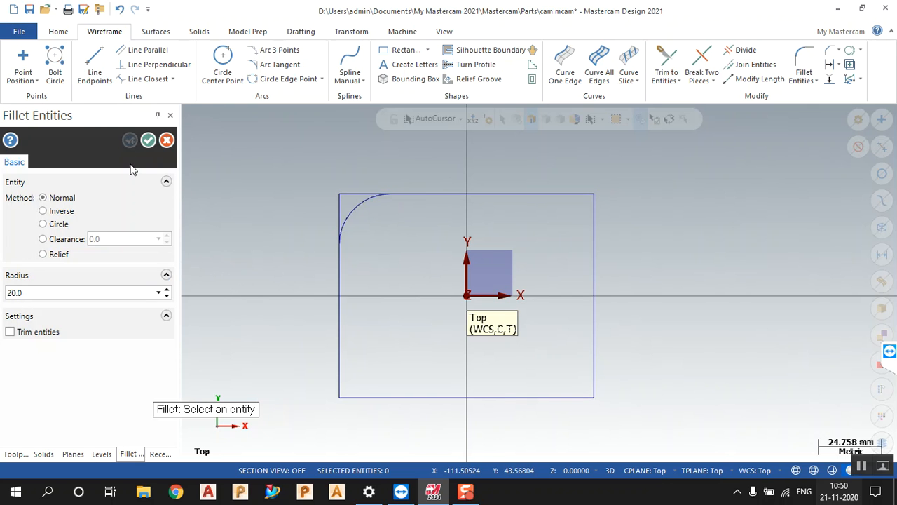
Enable entity trimming and apply a Normal 20 mm radius fillet to the rectangle's upper-right corner
{"action": "left_click", "coordinate": [10, 331]}
{"action": "left_click", "coordinate": [557, 194]}
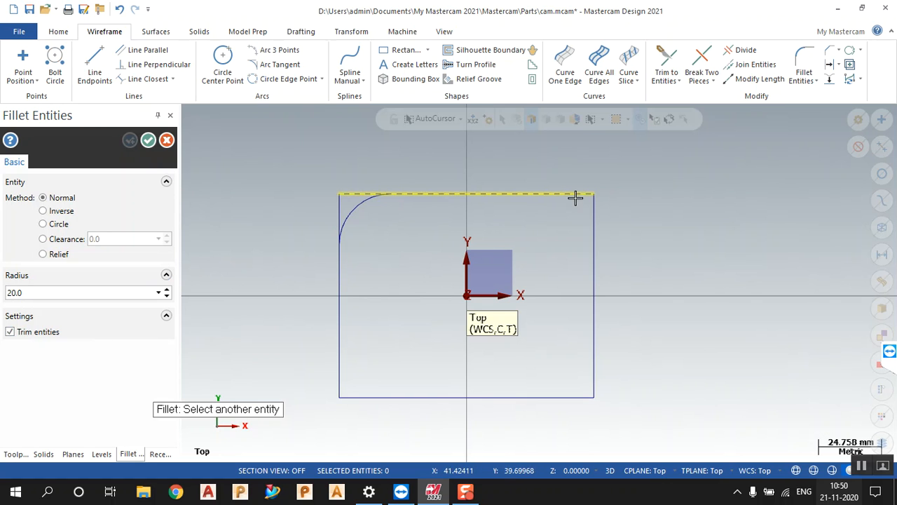
{"action": "left_click", "coordinate": [595, 236]}
{"action": "left_click", "coordinate": [130, 140]}
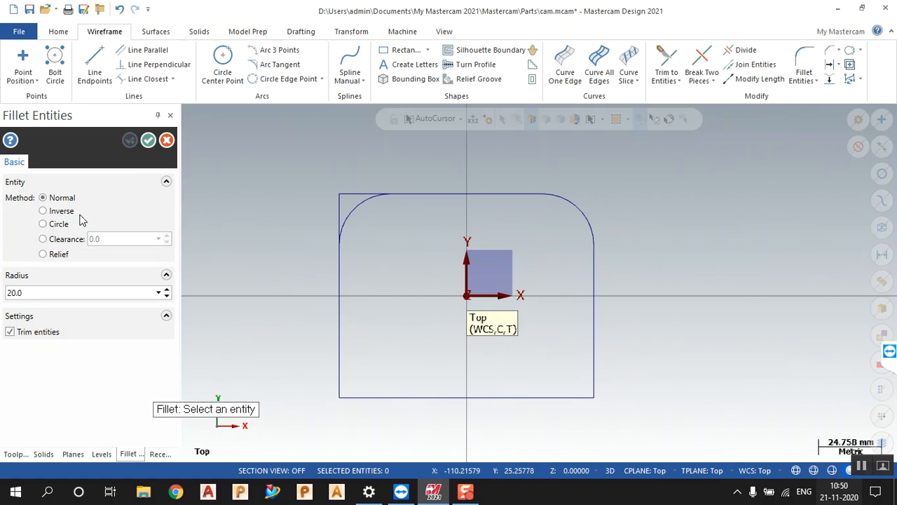
Apply an Inverse fillet with a 20 mm radius to the rectangle's lower-right corner
{"action": "left_click", "coordinate": [56, 212]}
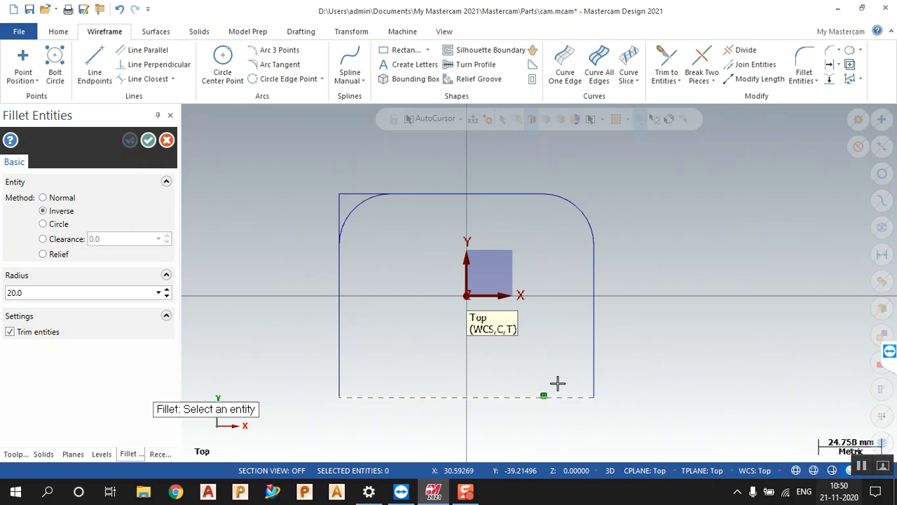
{"action": "left_click", "coordinate": [595, 346]}
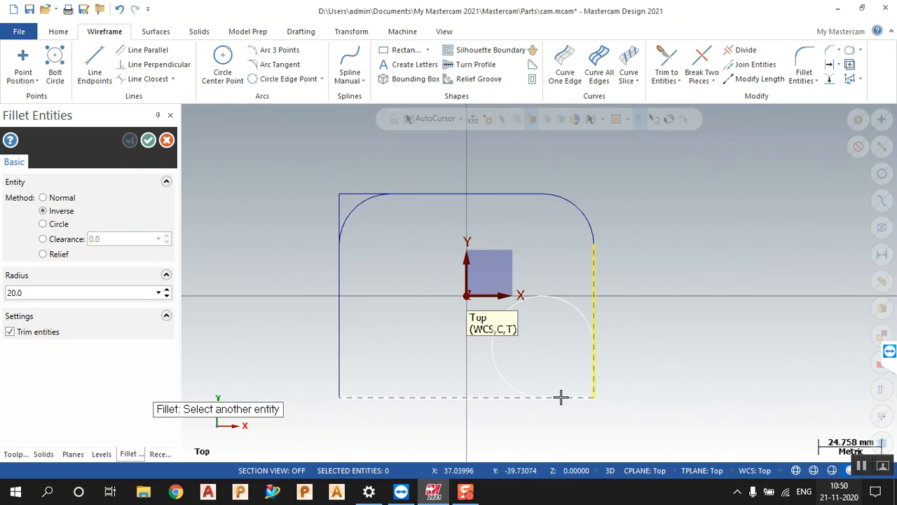
{"action": "left_click", "coordinate": [560, 396]}
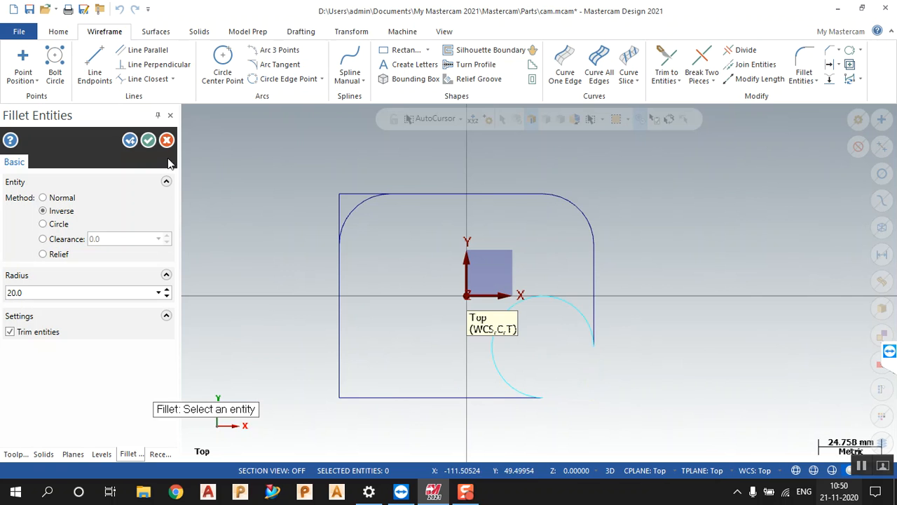
{"action": "left_click", "coordinate": [130, 141]}
Apply an Inverse fillet with a 10 mm radius to the lower-left corner, and undo both inverse fillets
{"action": "scroll", "coordinate": [511, 316], "scroll_direction": "down", "scroll_amount": 5}
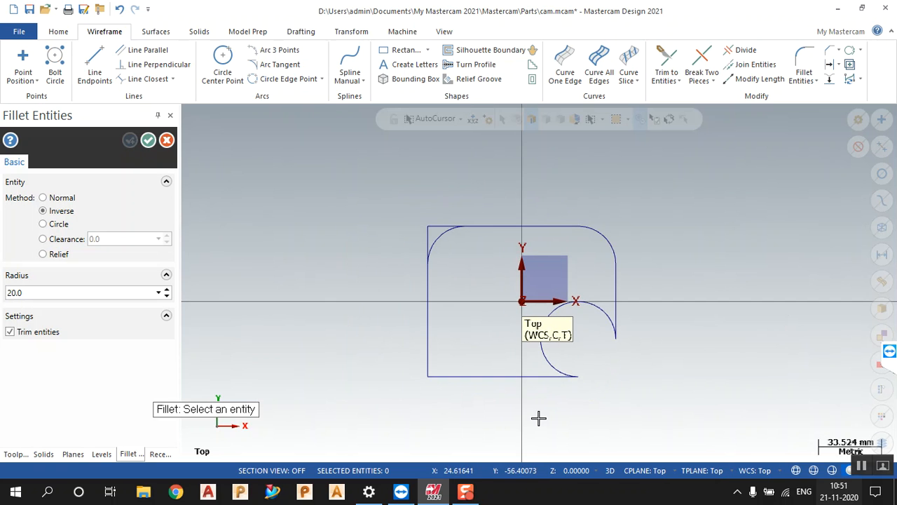
{"action": "scroll", "coordinate": [517, 414], "scroll_direction": "up", "scroll_amount": 6}
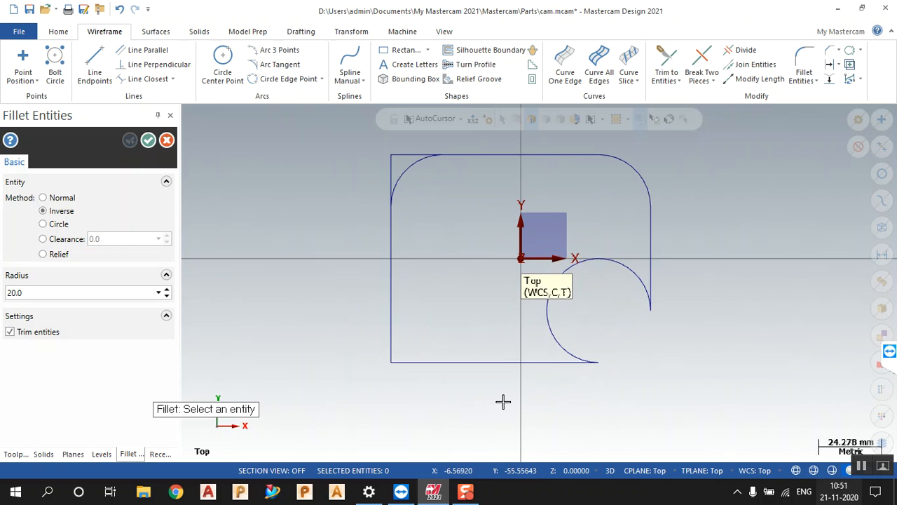
{"action": "left_click", "coordinate": [431, 360]}
{"action": "left_click", "coordinate": [382, 327]}
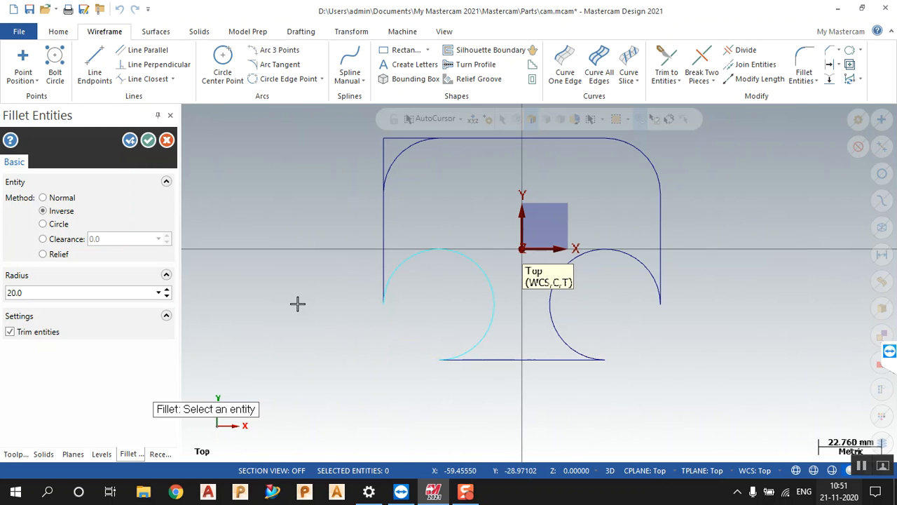
{"action": "double_click", "coordinate": [111, 294]}
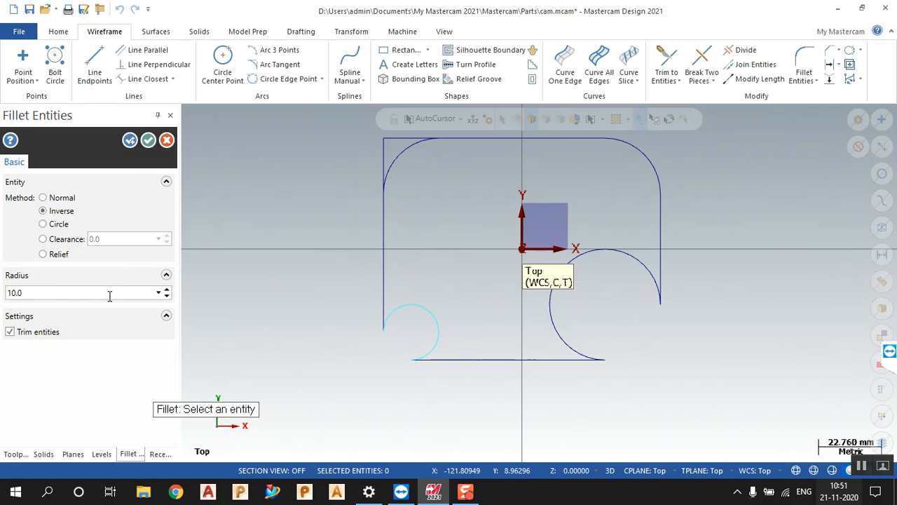
{"action": "left_click", "coordinate": [150, 144]}
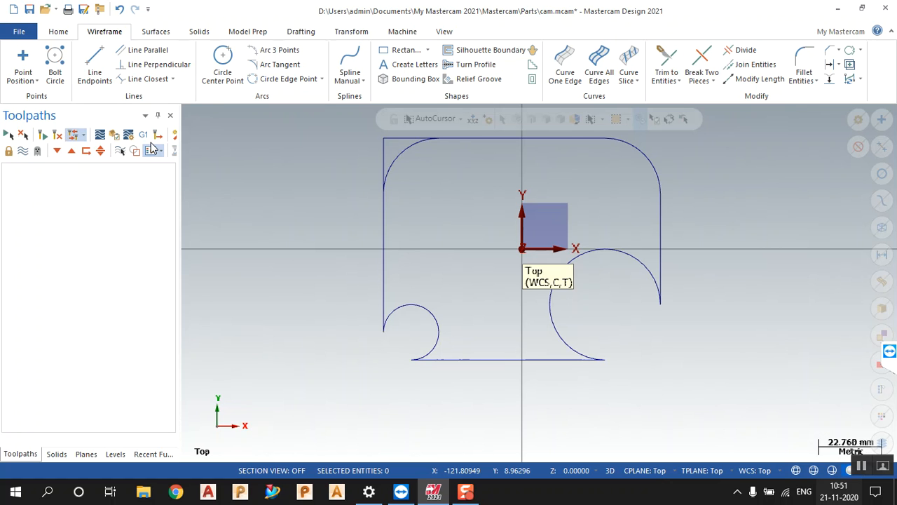
{"action": "key", "text": "ctrl+z"}
{"action": "key", "text": "ctrl+z"}
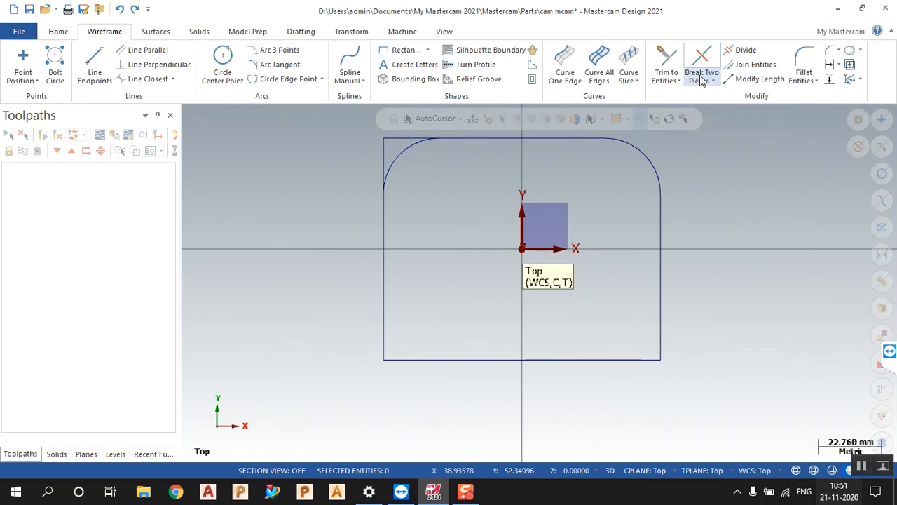
Apply a Circle fillet with a 10 mm radius to the rectangle's lower-left corner, trimming the entities
{"action": "left_click", "coordinate": [803, 67]}
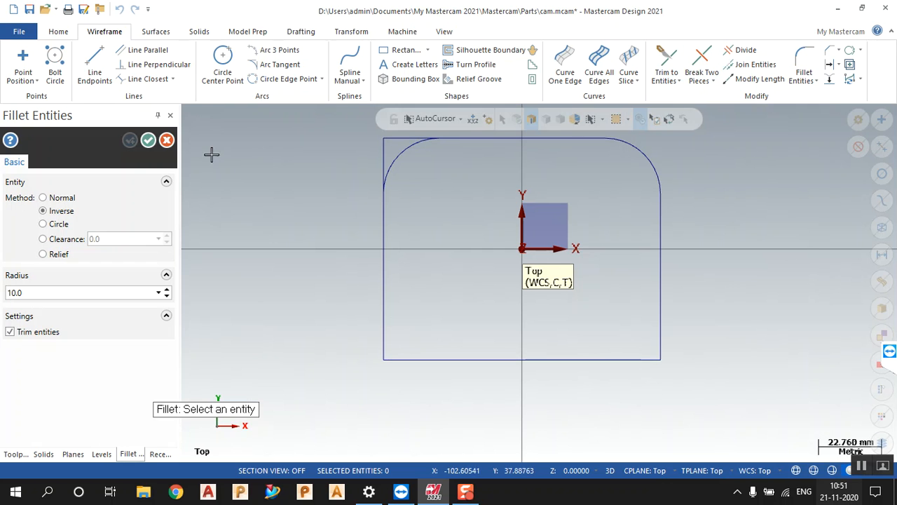
{"action": "left_click", "coordinate": [66, 225]}
{"action": "left_click", "coordinate": [385, 327]}
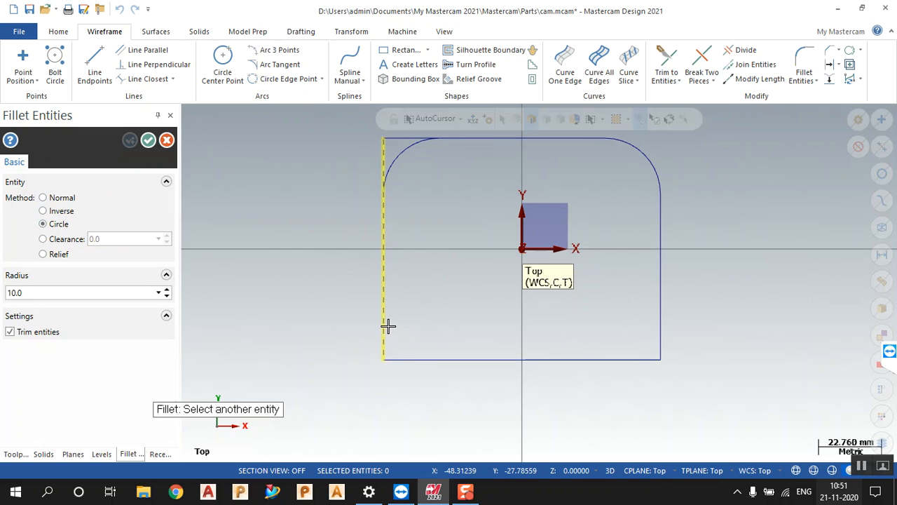
{"action": "left_click", "coordinate": [403, 361]}
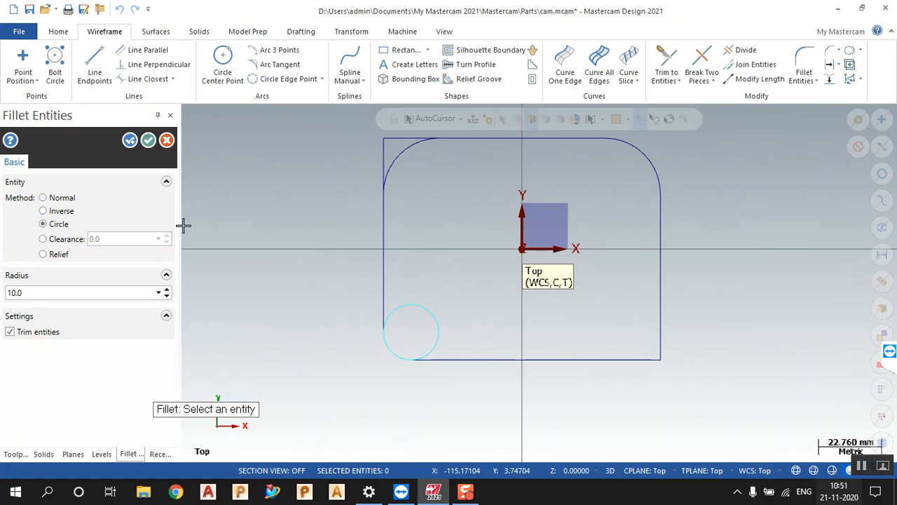
{"action": "left_click", "coordinate": [130, 142]}
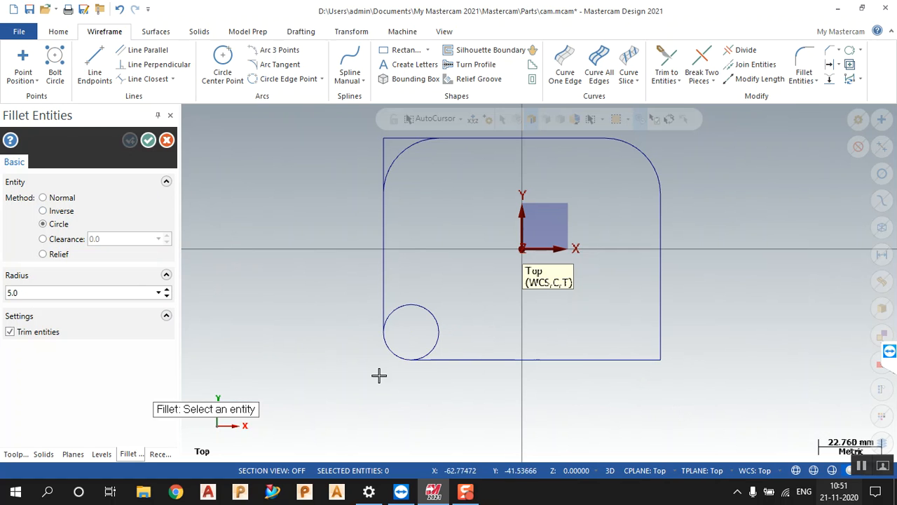
Apply a Circle fillet with a 5 mm radius to the lower-right corner, and undo both circle fillets
{"action": "left_click", "coordinate": [604, 361]}
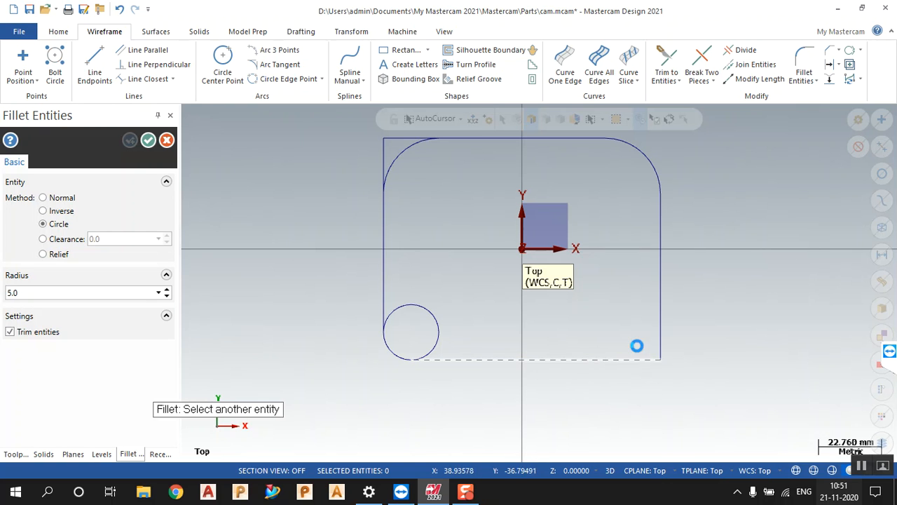
{"action": "left_click", "coordinate": [660, 330]}
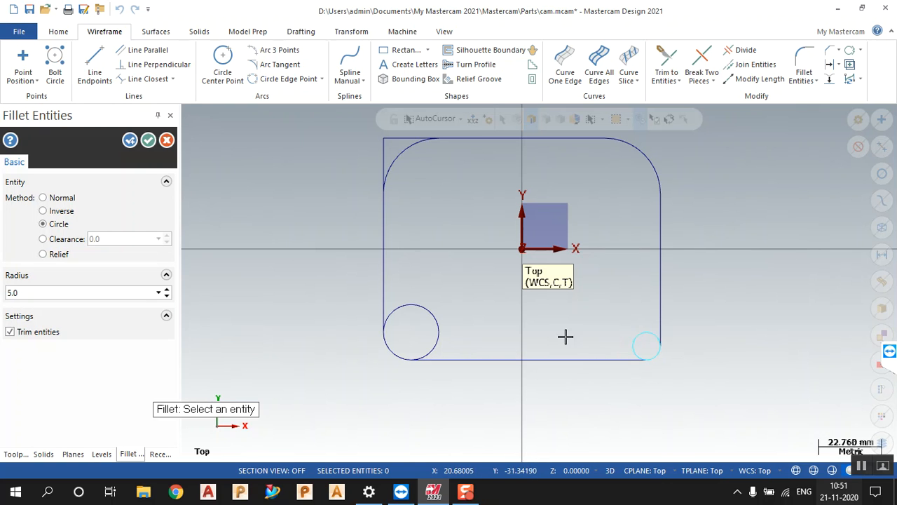
{"action": "left_click", "coordinate": [148, 140]}
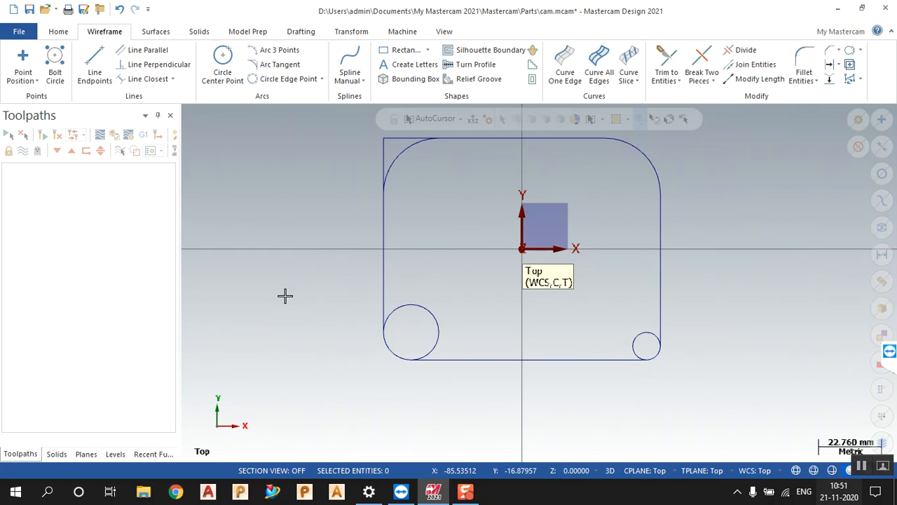
{"action": "key", "text": "ctrl+z"}
{"action": "key", "text": "ctrl+z"}
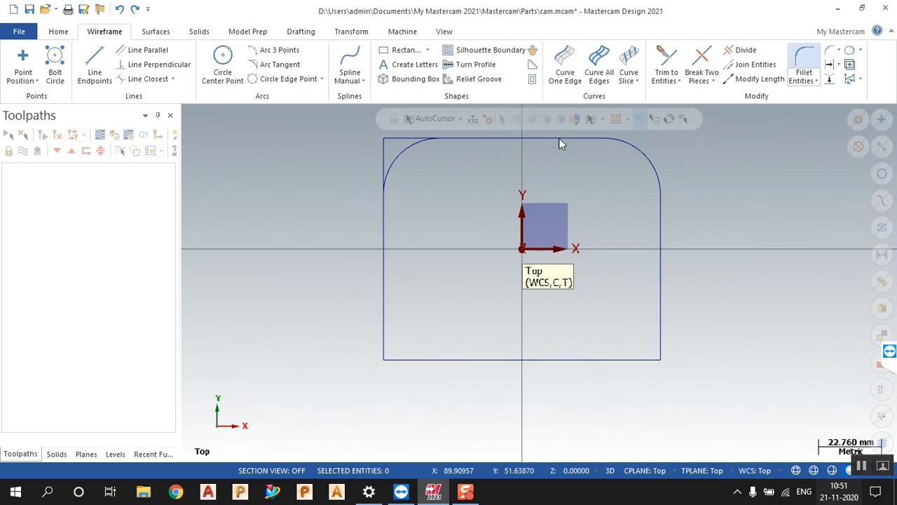
Apply a Clearance fillet with 0 clearance and a 5 mm radius to the rectangle's lower-left corner, without trimming the entities
{"action": "left_click", "coordinate": [804, 67]}
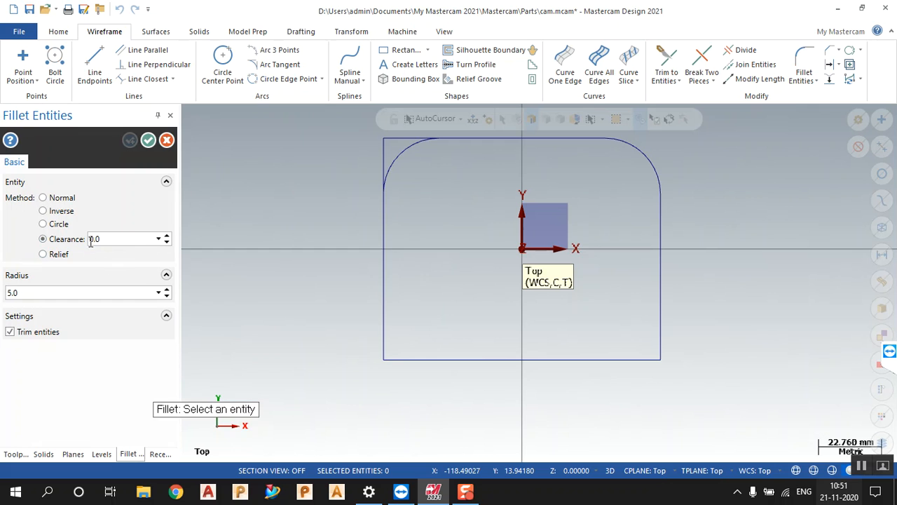
{"action": "left_click", "coordinate": [384, 323]}
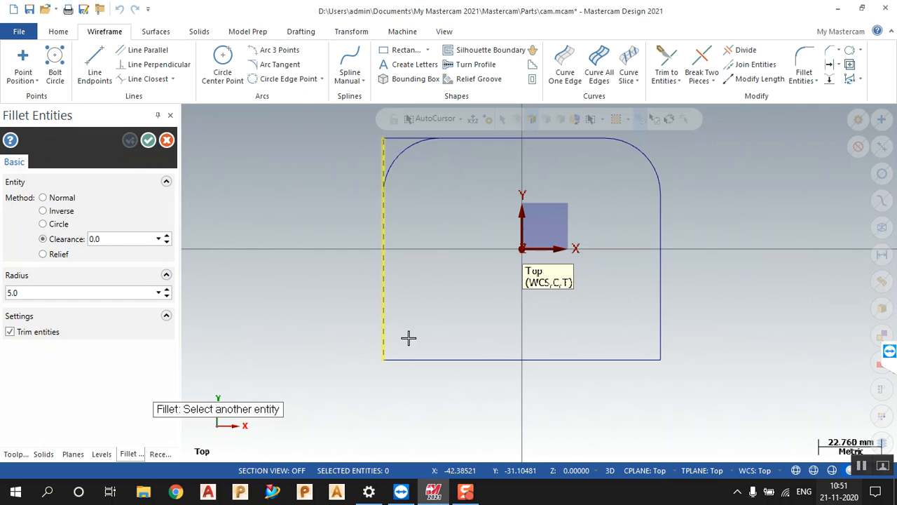
{"action": "left_click", "coordinate": [433, 355]}
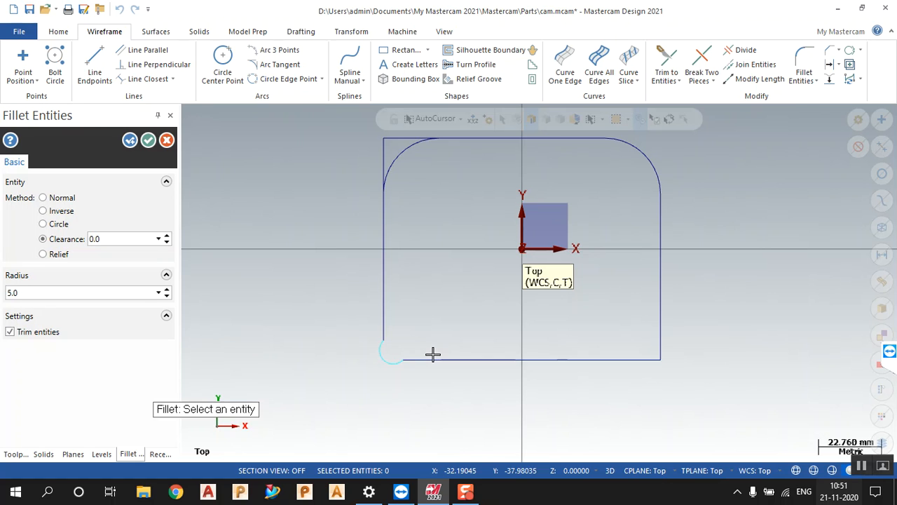
{"action": "left_click", "coordinate": [9, 332]}
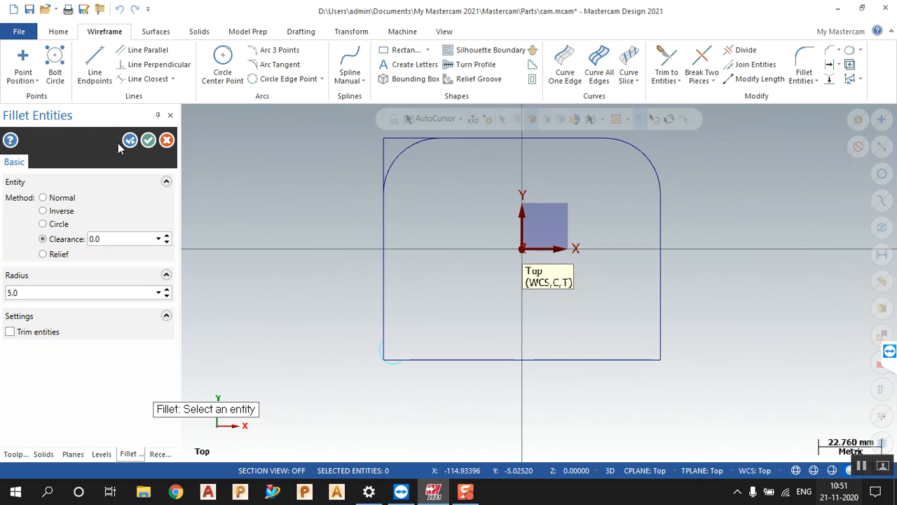
{"action": "scroll", "coordinate": [363, 335], "scroll_direction": "up", "scroll_amount": 4}
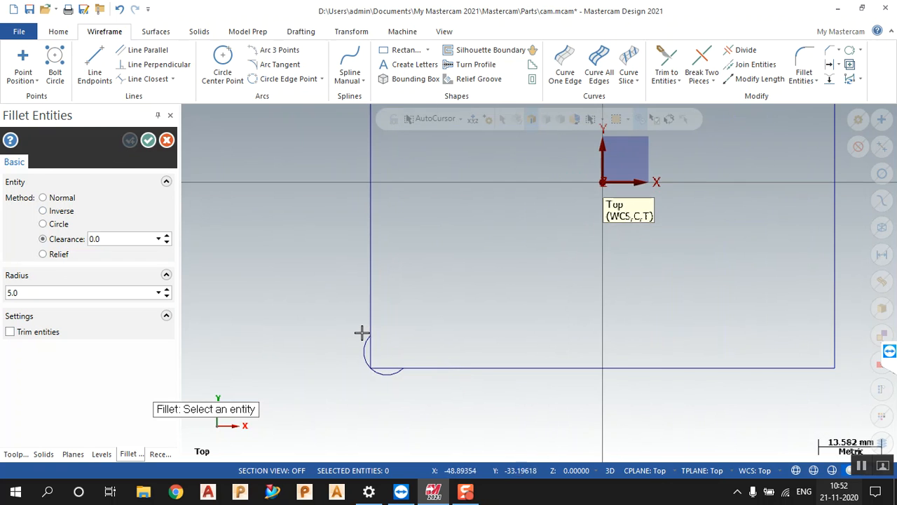
{"action": "scroll", "coordinate": [374, 383], "scroll_direction": "up", "scroll_amount": 2}
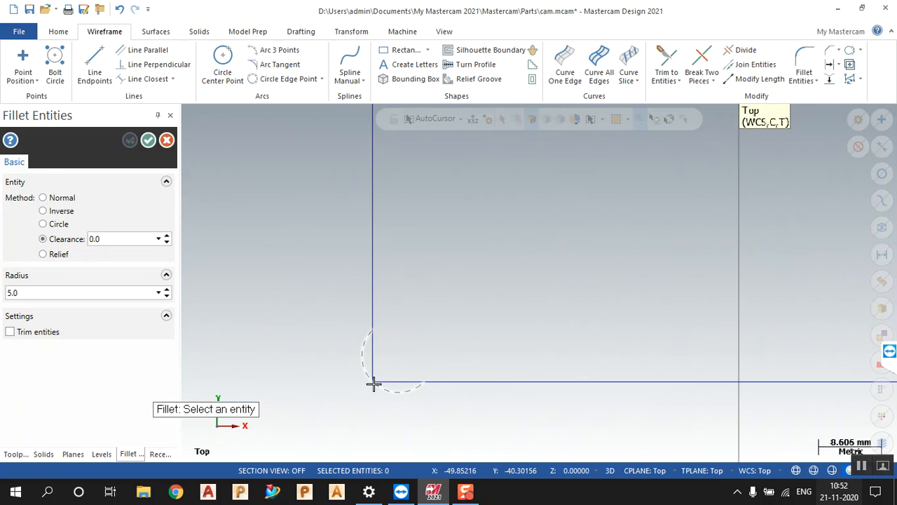
{"action": "left_click", "coordinate": [374, 383]}
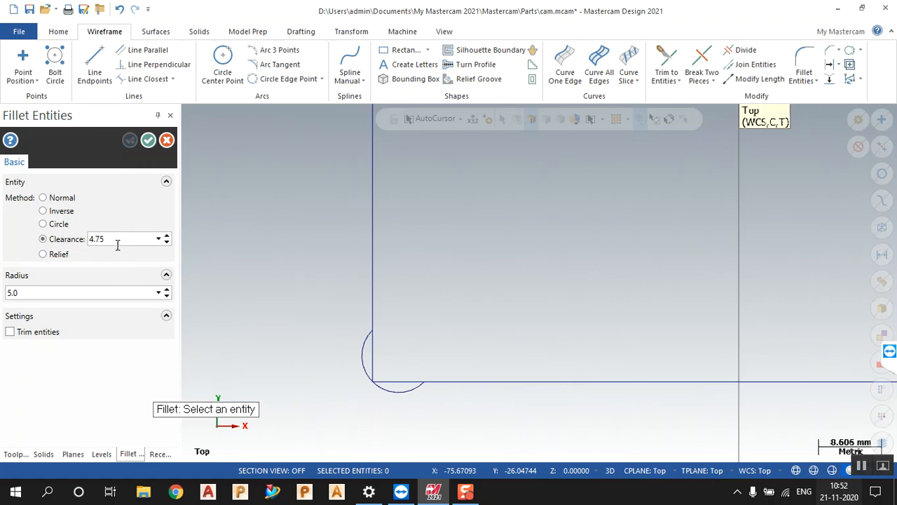
Apply an untrimmed Clearance fillet with 5 mm clearance and a 20 mm radius to the rectangle's lower-right corner
{"action": "left_click", "coordinate": [68, 294]}
{"action": "scroll", "coordinate": [300, 268], "scroll_direction": "down", "scroll_amount": 4}
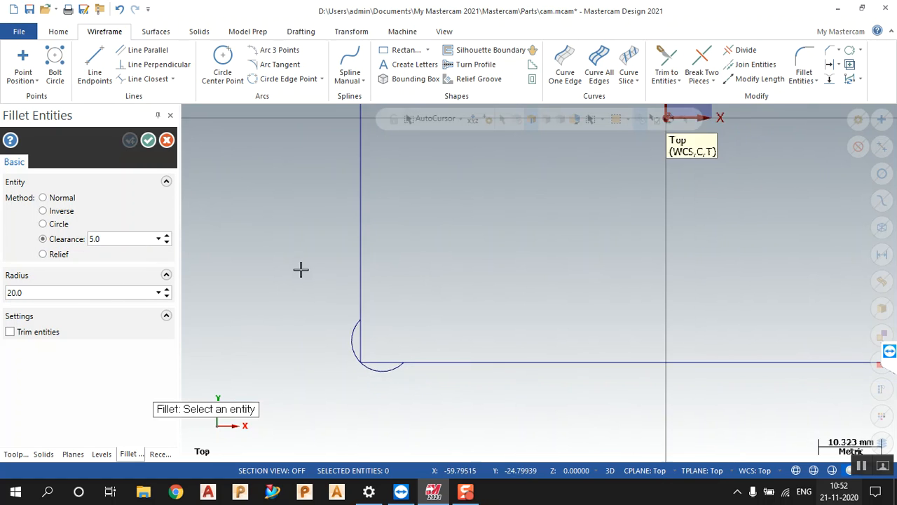
{"action": "left_click", "coordinate": [621, 336]}
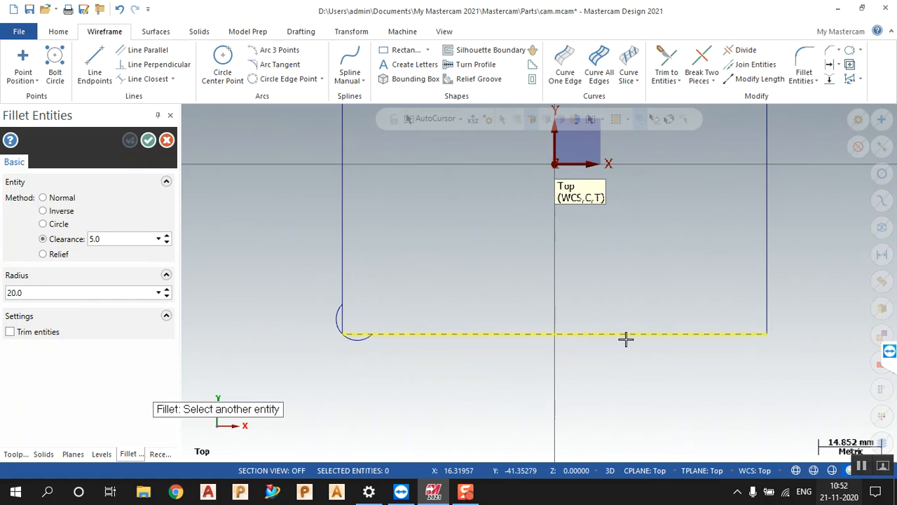
{"action": "left_click", "coordinate": [760, 273]}
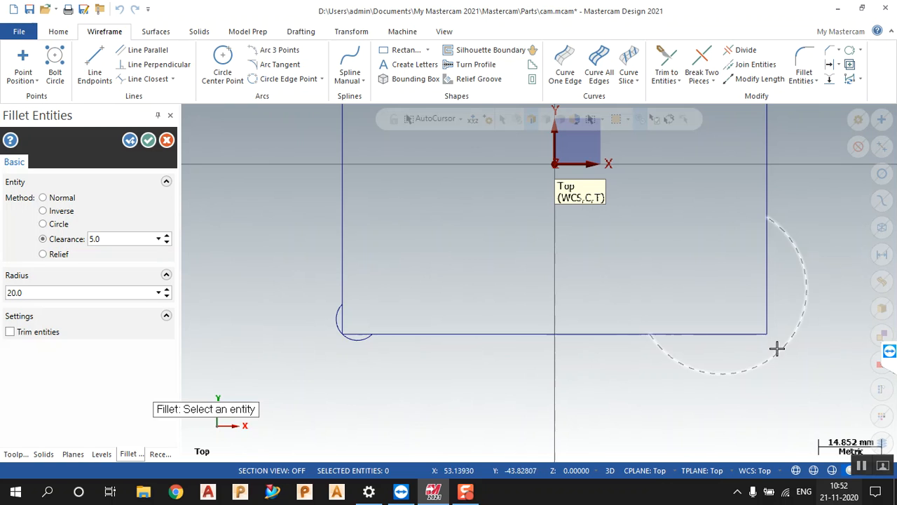
{"action": "left_click", "coordinate": [130, 140]}
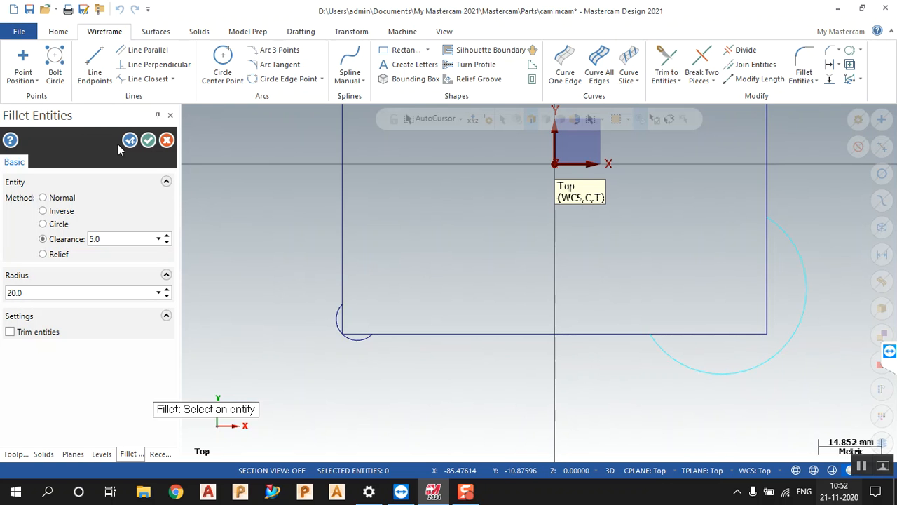
{"action": "scroll", "coordinate": [786, 357], "scroll_direction": "up", "scroll_amount": 1}
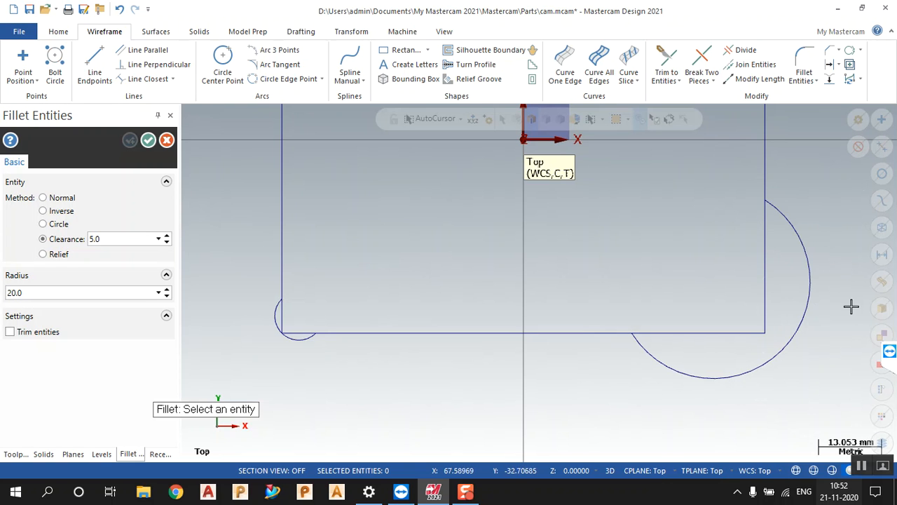
{"action": "key", "text": "Escape"}
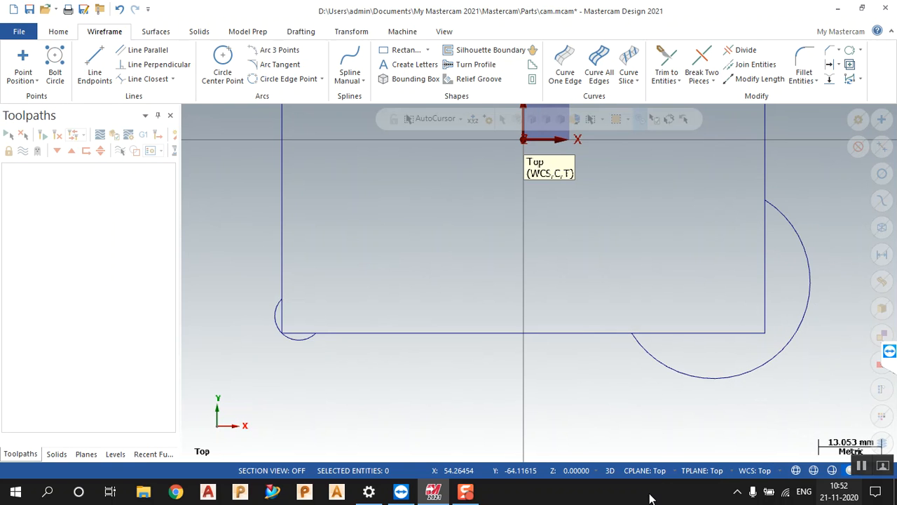
{"action": "left_click", "coordinate": [309, 34]}
{"action": "left_click", "coordinate": [100, 50]}
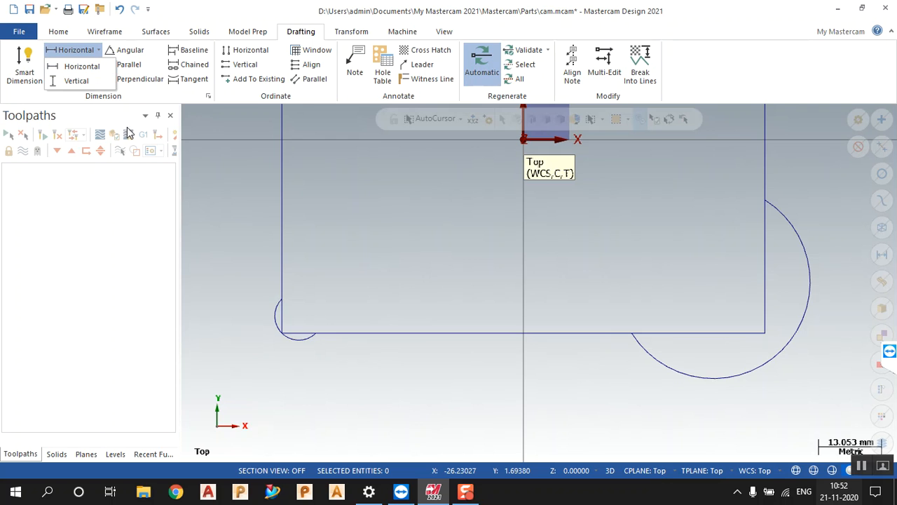
{"action": "left_click", "coordinate": [220, 140]}
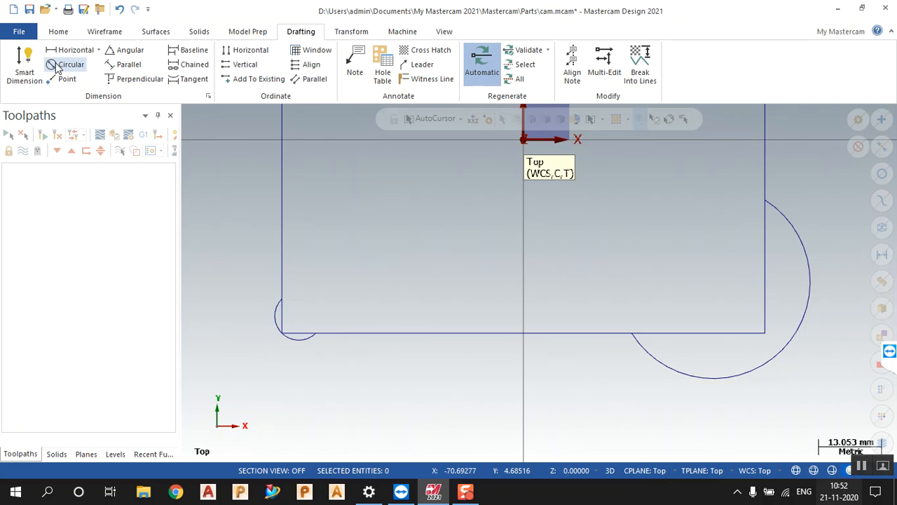
{"action": "left_click", "coordinate": [68, 35]}
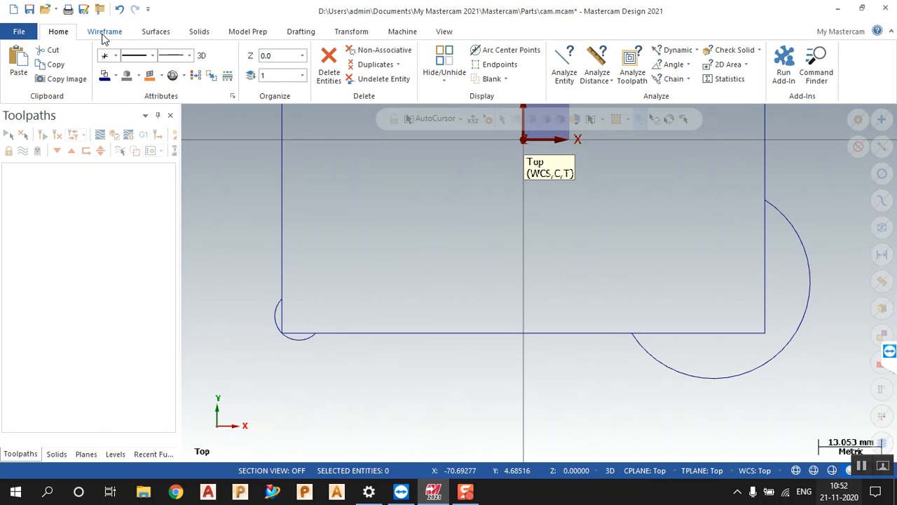
{"action": "left_click", "coordinate": [103, 33]}
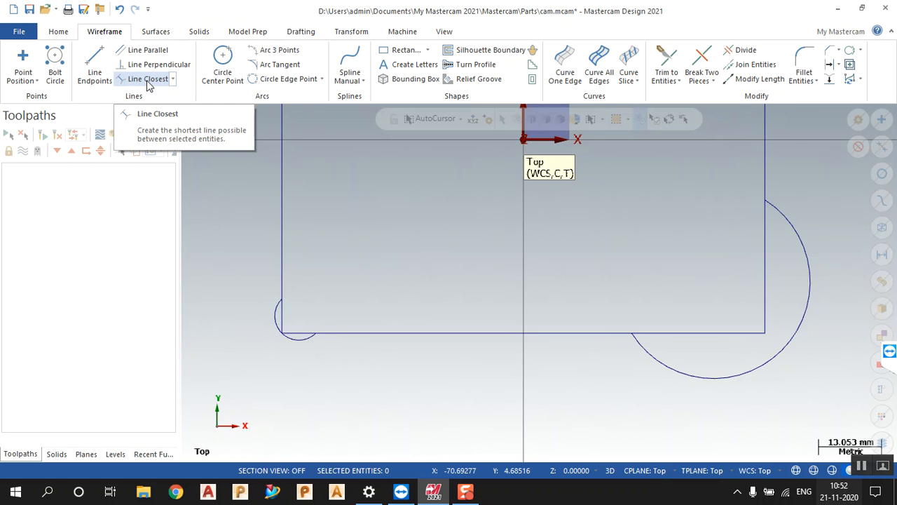
Try to create the closest line between the lower-right corner's edges and the clearance arc
{"action": "left_click", "coordinate": [148, 79]}
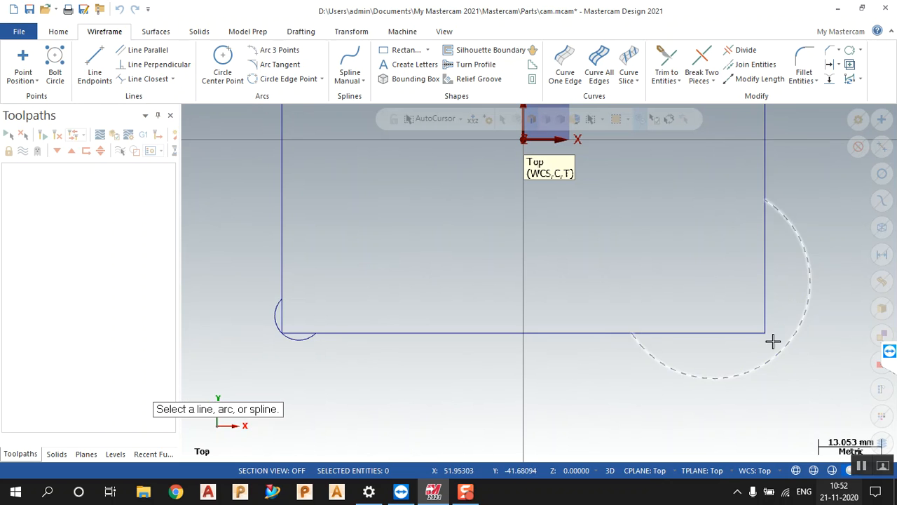
{"action": "left_click", "coordinate": [763, 317]}
{"action": "left_click", "coordinate": [784, 347]}
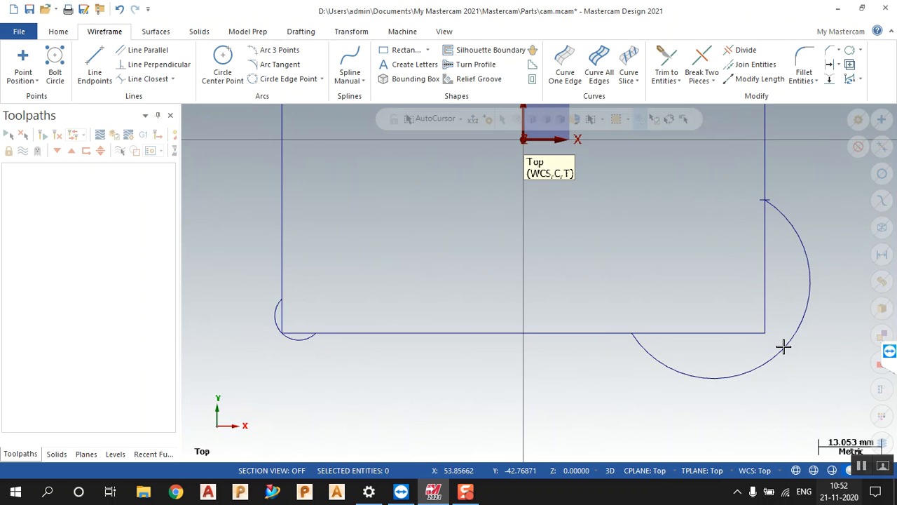
{"action": "left_click", "coordinate": [748, 333]}
{"action": "left_click", "coordinate": [769, 358]}
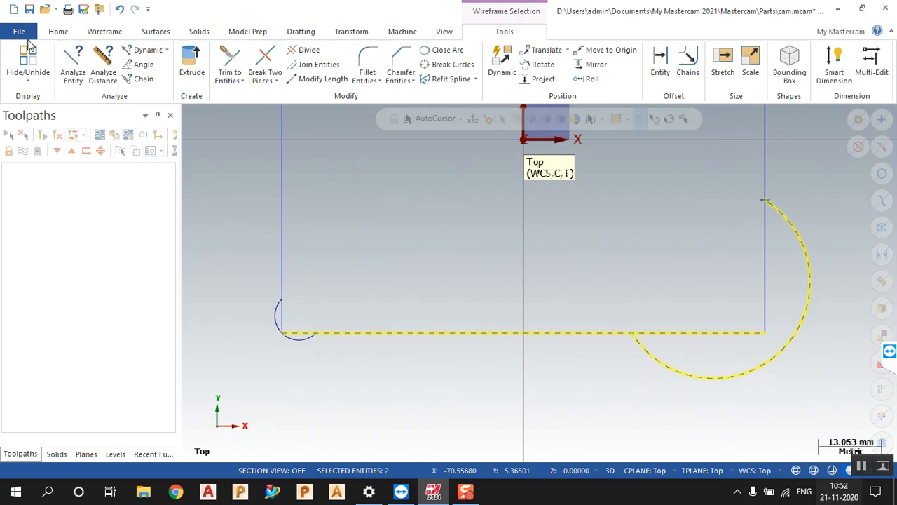
{"action": "key", "text": "Escape"}
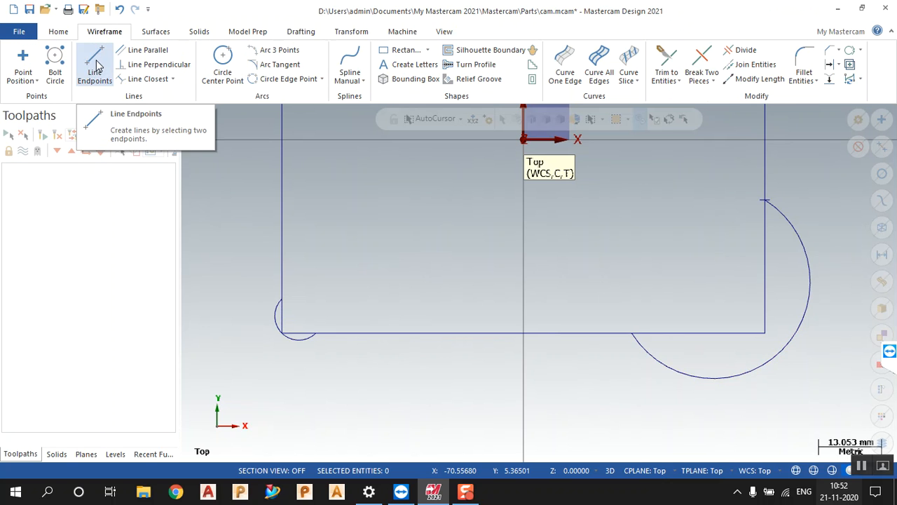
Draw a line perpendicular to the large clearance arc, ending at the rectangle's lower-right corner
{"action": "left_click", "coordinate": [150, 63]}
{"action": "left_click", "coordinate": [780, 357]}
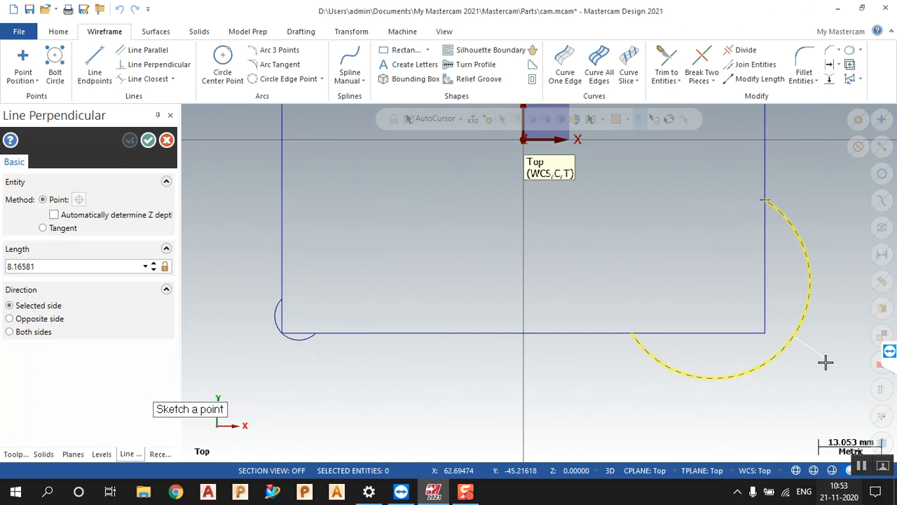
{"action": "left_click", "coordinate": [764, 332]}
{"action": "left_click", "coordinate": [148, 141]}
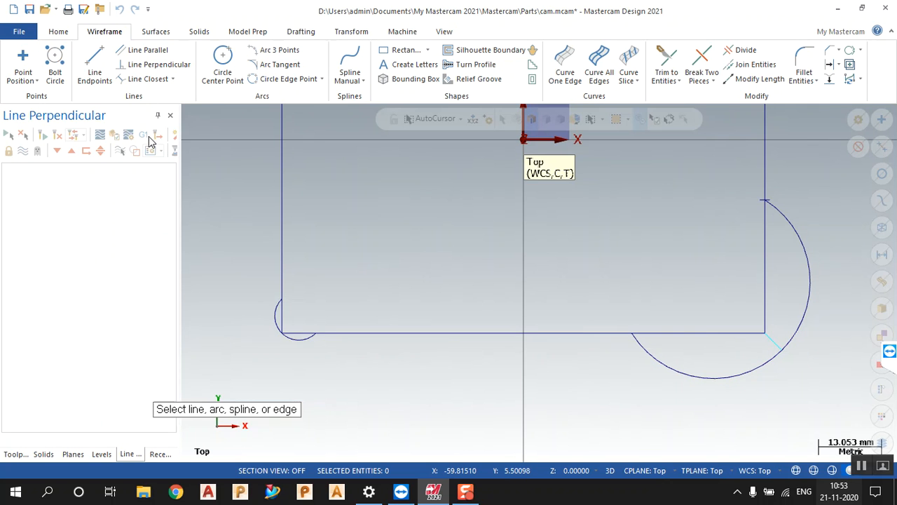
{"action": "scroll", "coordinate": [806, 342], "scroll_direction": "up", "scroll_amount": 3}
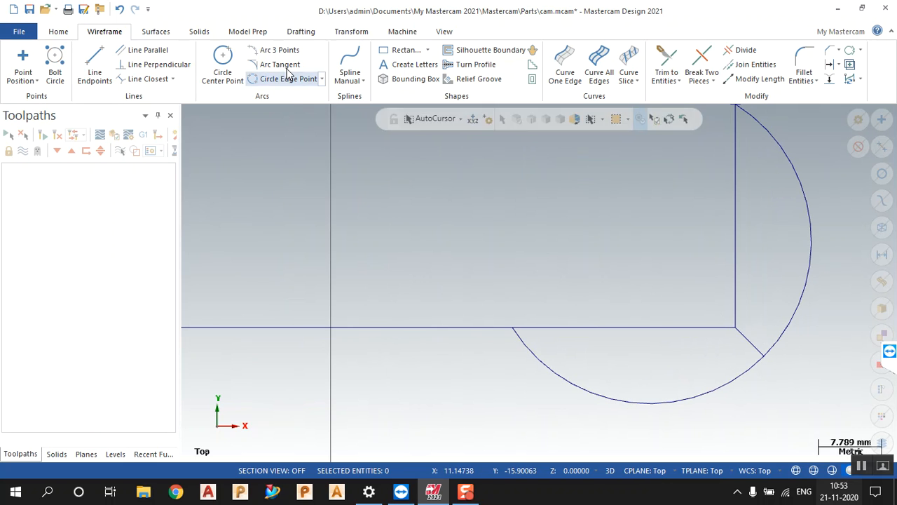
Add a parallel dimension between the lower-right corner and the clearance arc, along the perpendicular line
{"action": "left_click", "coordinate": [312, 32]}
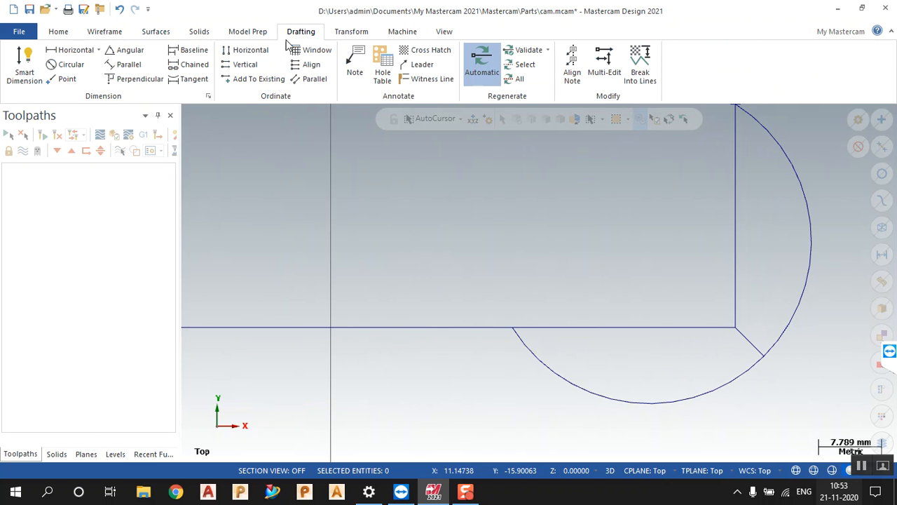
{"action": "left_click", "coordinate": [128, 65]}
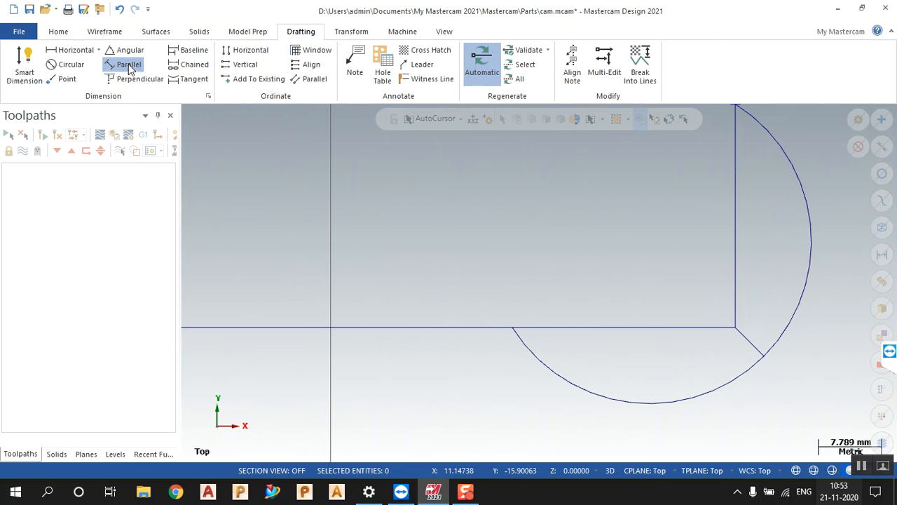
{"action": "left_click", "coordinate": [732, 329]}
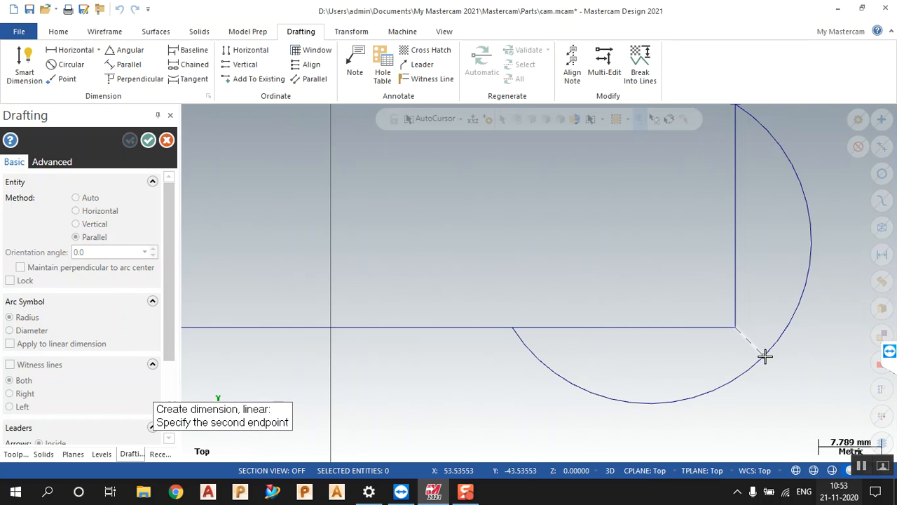
{"action": "left_click", "coordinate": [764, 356]}
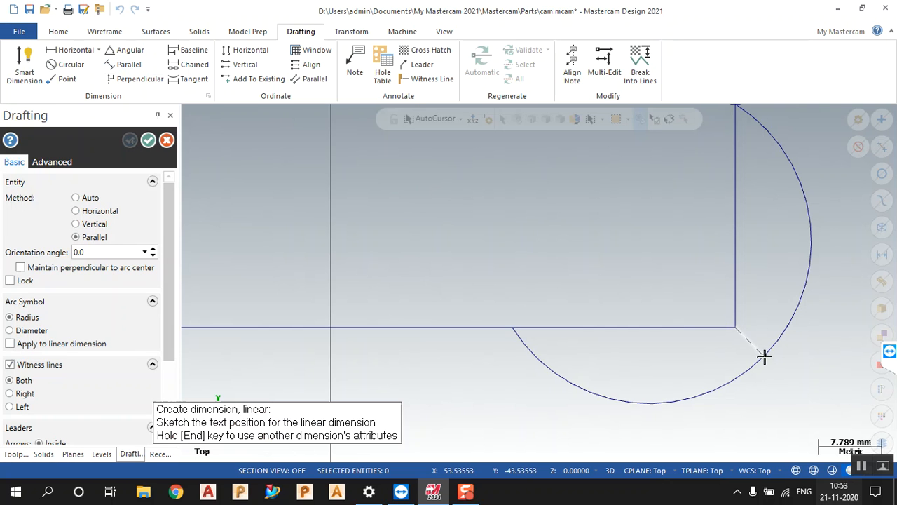
{"action": "left_click", "coordinate": [774, 298]}
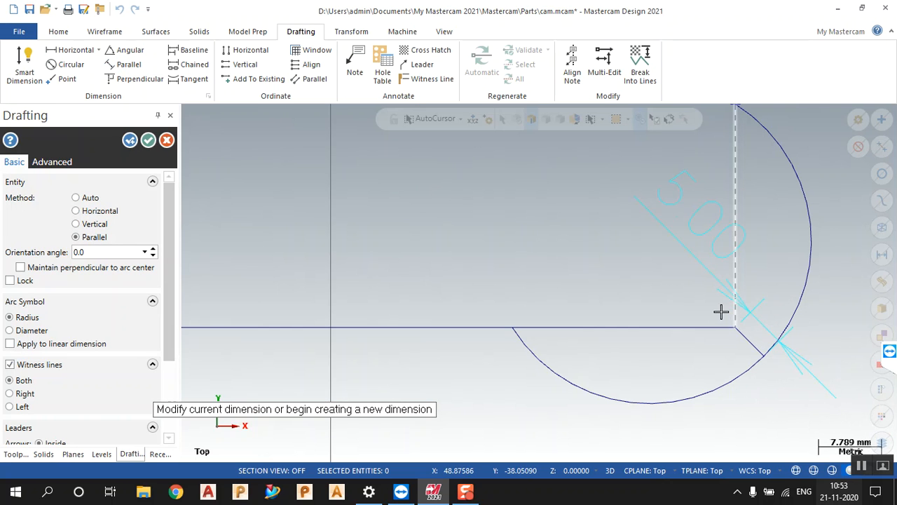
{"action": "left_click", "coordinate": [148, 140]}
Undo the dimension, the helper lines and both clearance fillets on the rectangle's lower corners
{"action": "scroll", "coordinate": [416, 322], "scroll_direction": "down", "scroll_amount": 5}
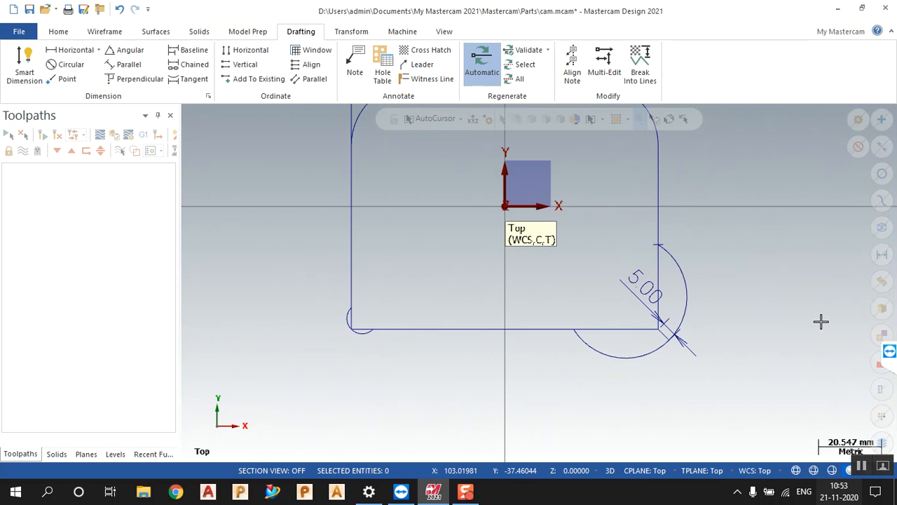
{"action": "key", "text": "ctrl+z"}
{"action": "key", "text": "ctrl+z"}
{"action": "scroll", "coordinate": [525, 383], "scroll_direction": "down", "scroll_amount": 2}
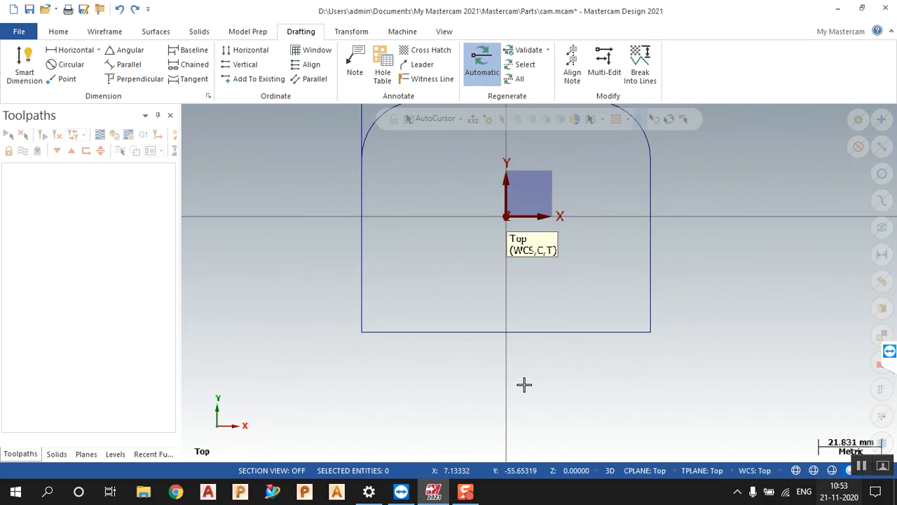
{"action": "scroll", "coordinate": [444, 214], "scroll_direction": "up", "scroll_amount": 1}
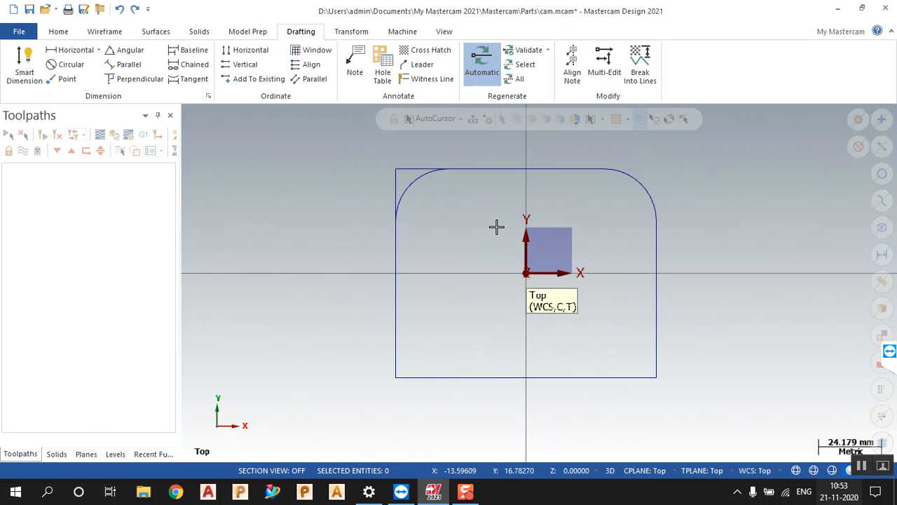
Create a 20 mm Relief fillet on the rectangle's lower-left corner, tangent to the left edge, with entity trimming off
{"action": "left_click", "coordinate": [89, 36]}
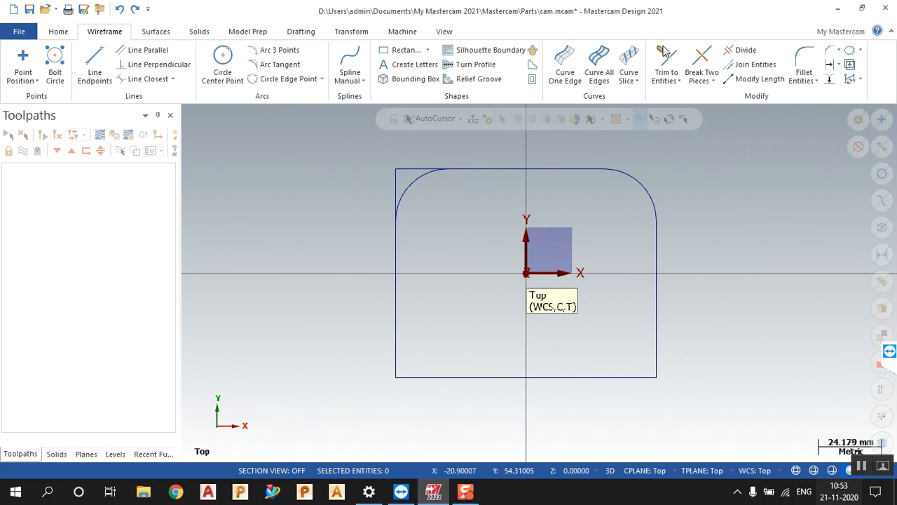
{"action": "left_click", "coordinate": [804, 64]}
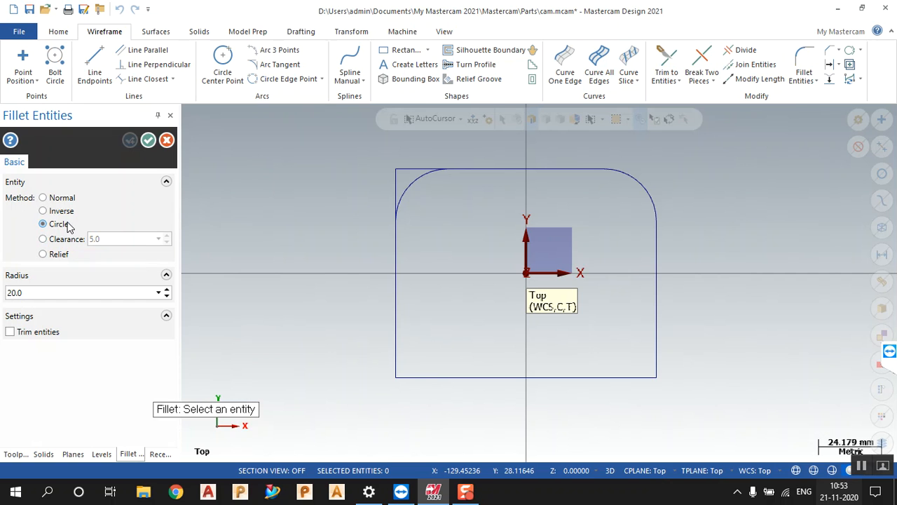
{"action": "left_click", "coordinate": [62, 199]}
{"action": "left_click", "coordinate": [52, 258]}
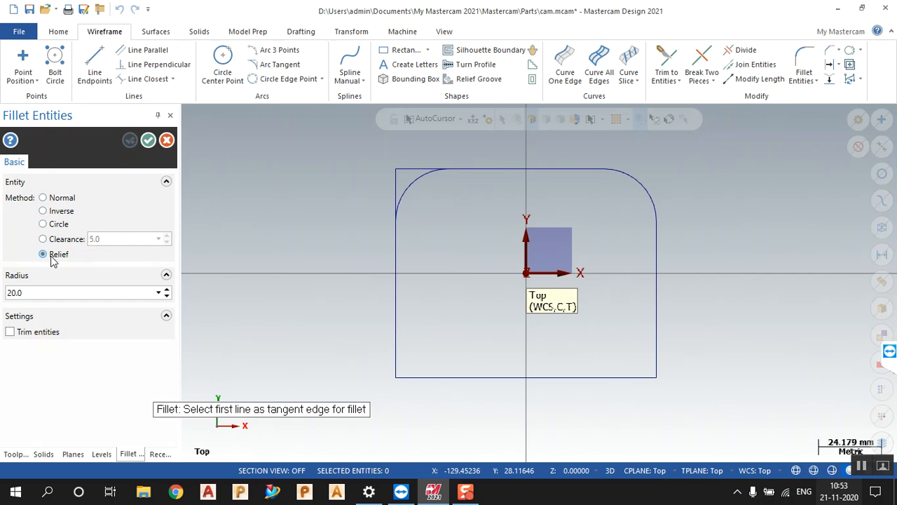
{"action": "scroll", "coordinate": [477, 378], "scroll_direction": "up", "scroll_amount": 3}
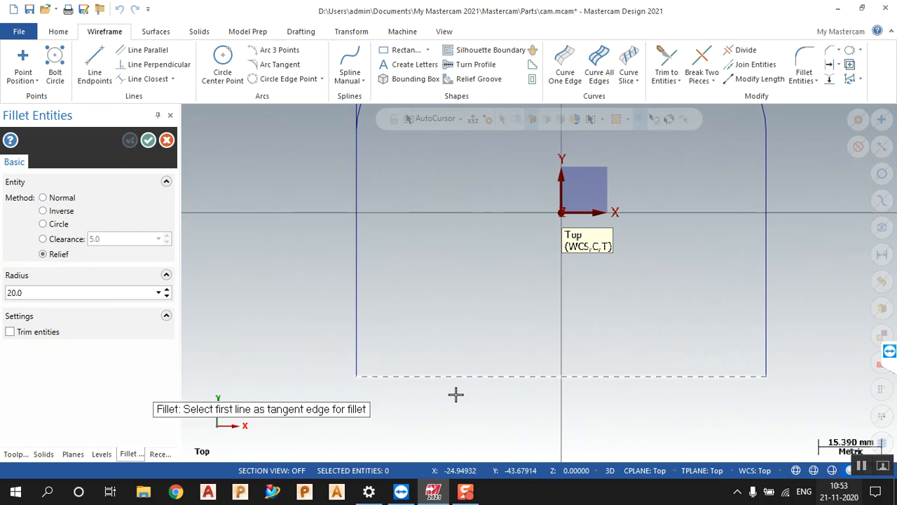
{"action": "left_click", "coordinate": [360, 328]}
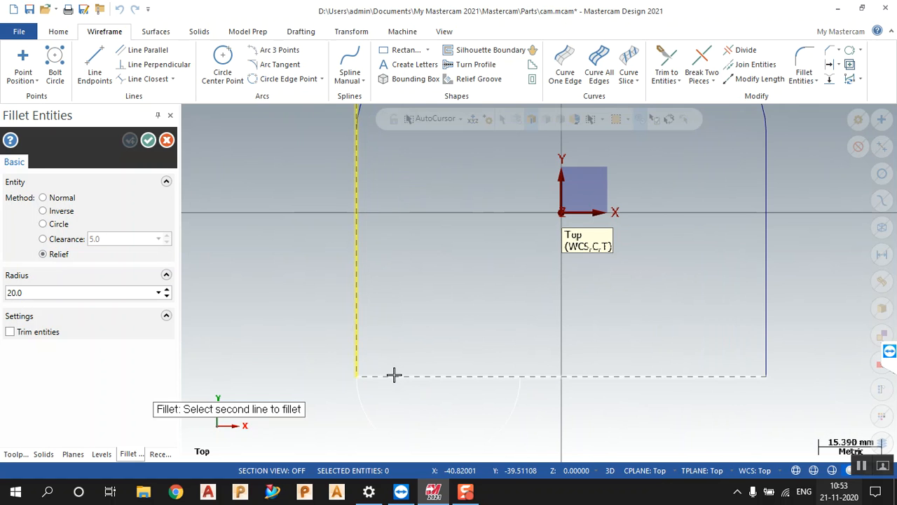
{"action": "left_click", "coordinate": [394, 375]}
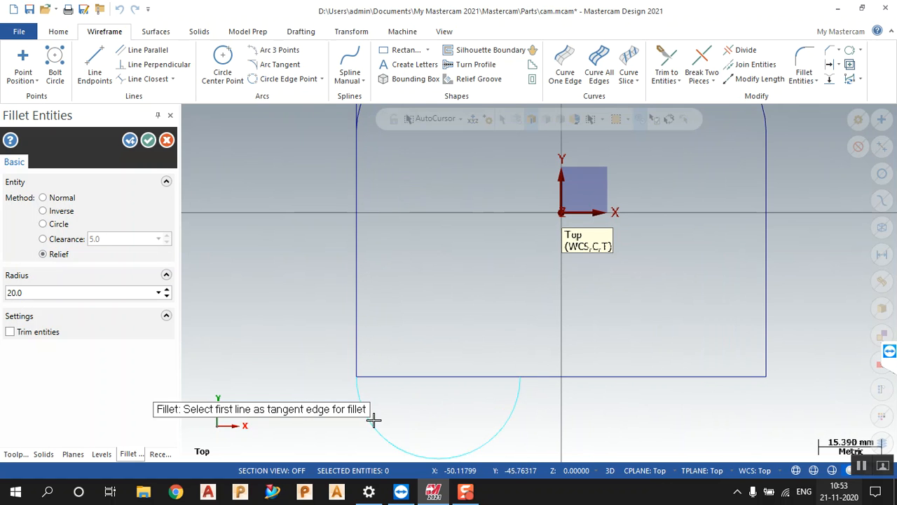
{"action": "scroll", "coordinate": [446, 268], "scroll_direction": "down", "scroll_amount": 3}
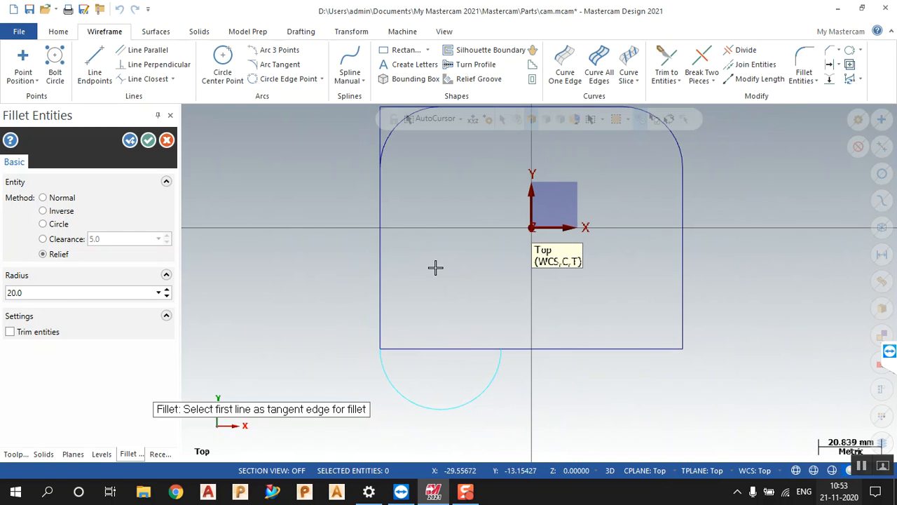
{"action": "left_click", "coordinate": [130, 140]}
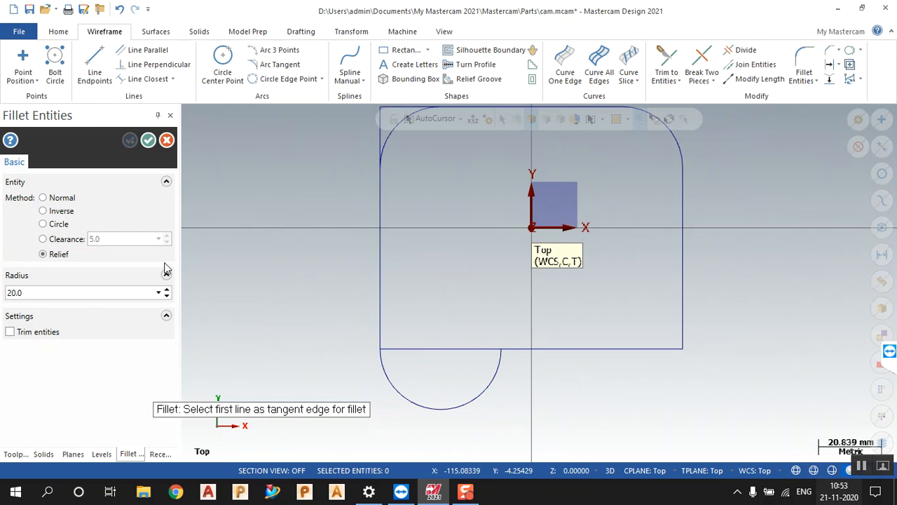
Create a 20 mm Relief fillet on the lower-right corner, tangent to the right edge, with entity trimming on
{"action": "left_click", "coordinate": [683, 319]}
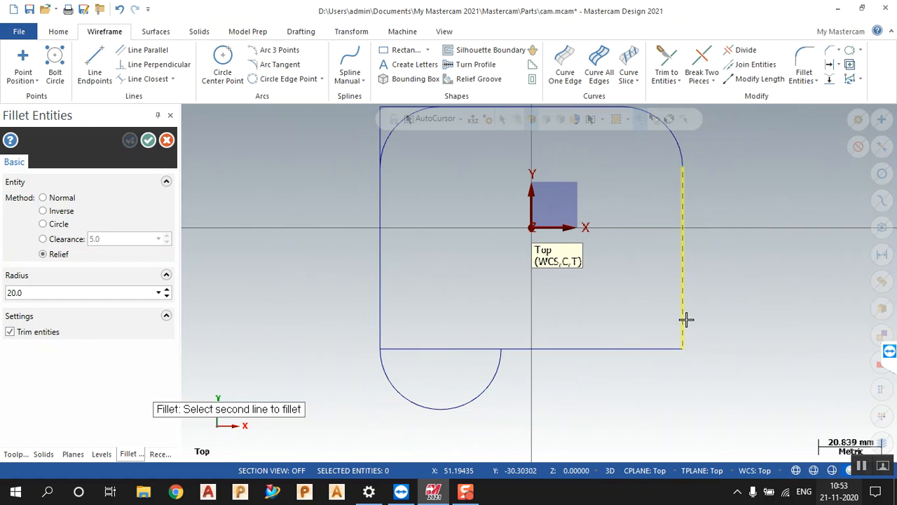
{"action": "left_click", "coordinate": [661, 345]}
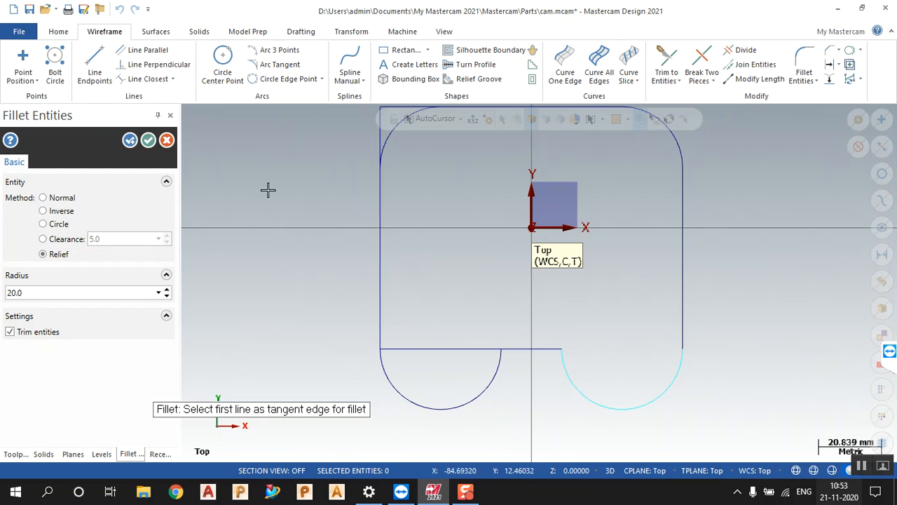
{"action": "left_click", "coordinate": [149, 140]}
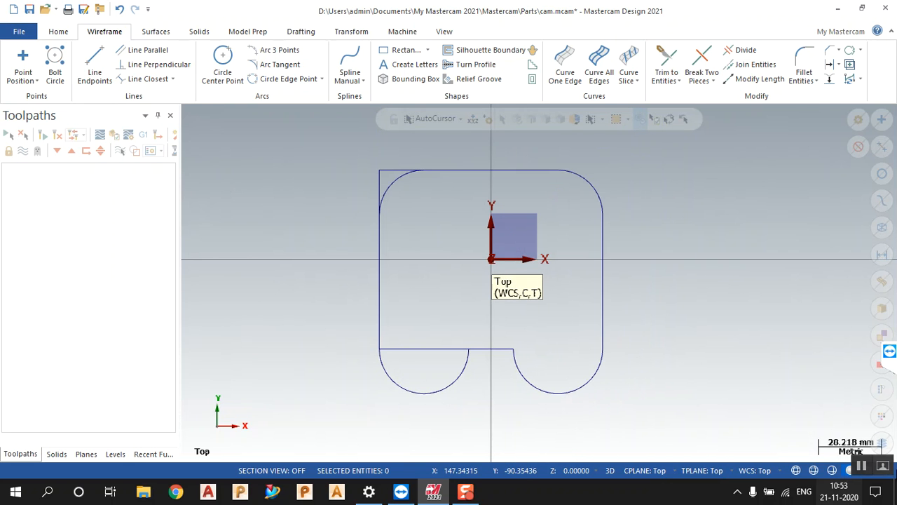
Undo both 20 mm relief fillets on the rectangle's lower corners
{"action": "key", "text": "ctrl+z"}
{"action": "key", "text": "ctrl+z"}
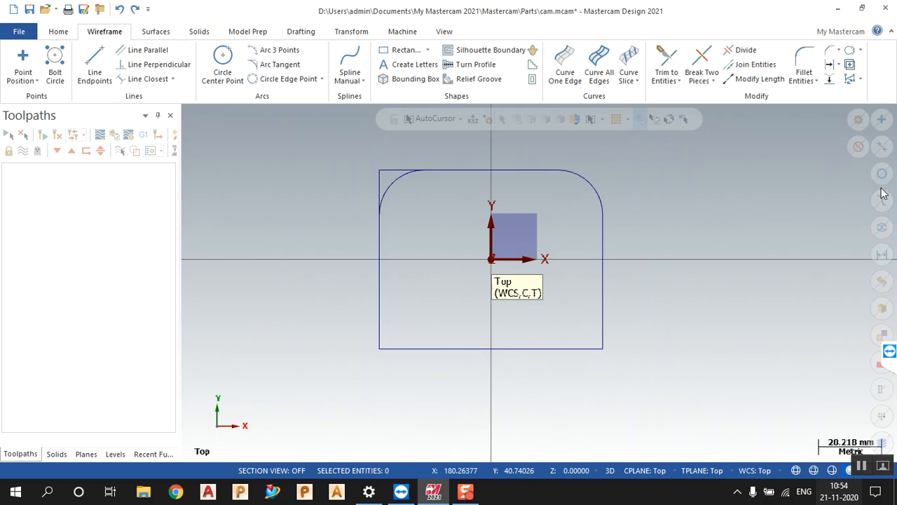
Create trimmed 10 mm Relief fillets on both lower corners, using the vertical edges as the tangent edges
{"action": "left_click", "coordinate": [805, 64]}
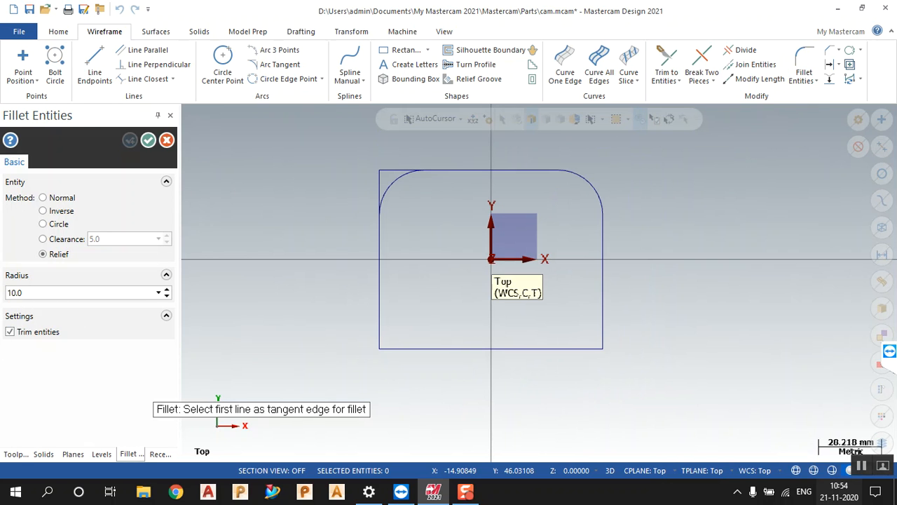
{"action": "left_click", "coordinate": [381, 321]}
{"action": "left_click", "coordinate": [404, 348]}
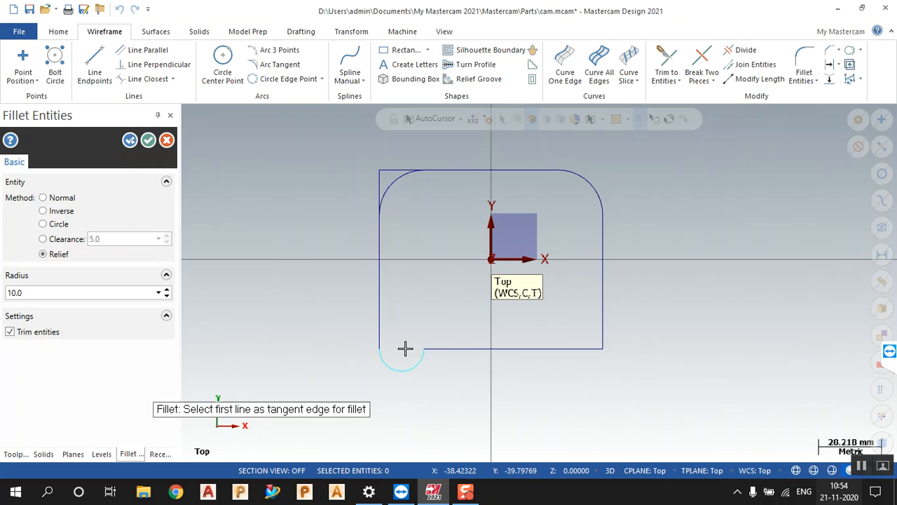
{"action": "left_click", "coordinate": [603, 324]}
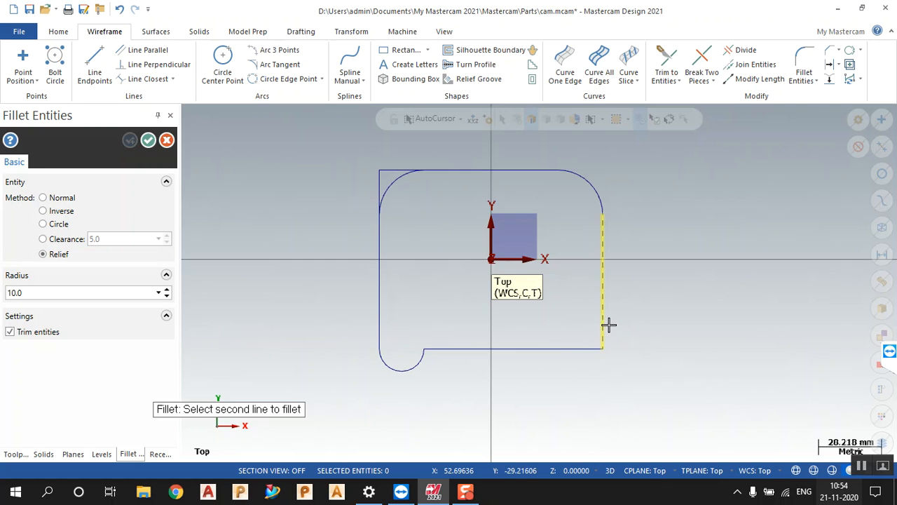
{"action": "left_click", "coordinate": [567, 358]}
{"action": "left_click", "coordinate": [130, 142]}
{"action": "key", "text": "Escape"}
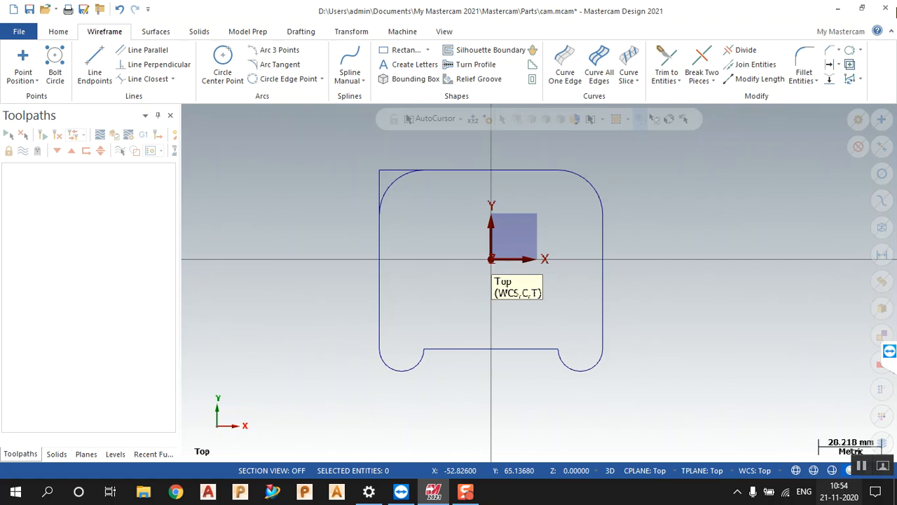
Trim away the excess line ends outside the upper-left fillet arc with Divide
{"action": "left_click", "coordinate": [746, 50]}
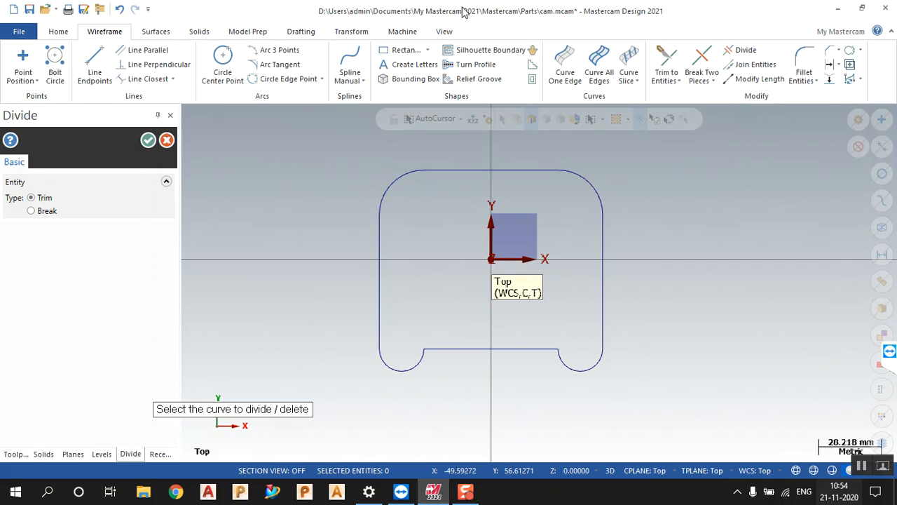
{"action": "mouse_move", "coordinate": [384, 162]}
{"action": "left_mouse_down"}
{"action": "mouse_move", "coordinate": [377, 185]}
{"action": "mouse_move", "coordinate": [386, 196]}
{"action": "mouse_move", "coordinate": [475, 161]}
{"action": "mouse_move", "coordinate": [377, 242]}
{"action": "mouse_move", "coordinate": [353, 243]}
{"action": "left_mouse_up"}
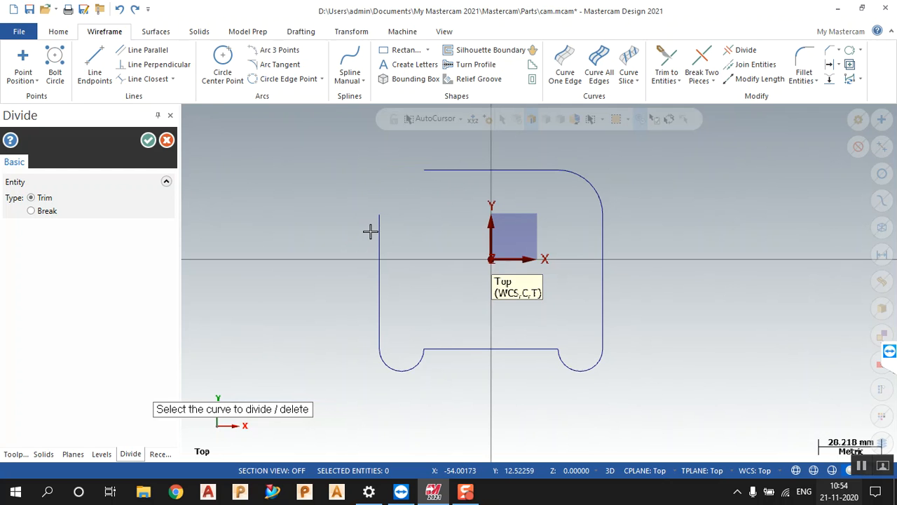
{"action": "key", "text": "Escape"}
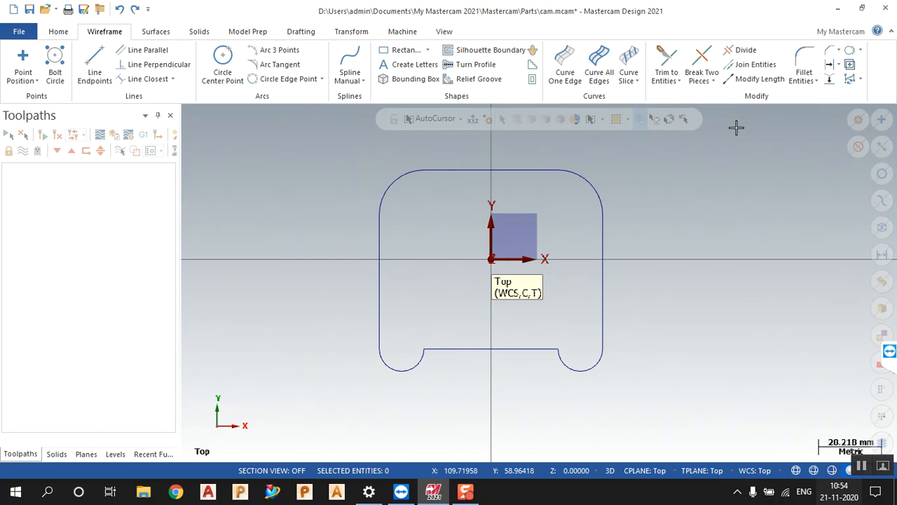
{"action": "left_click", "coordinate": [741, 52]}
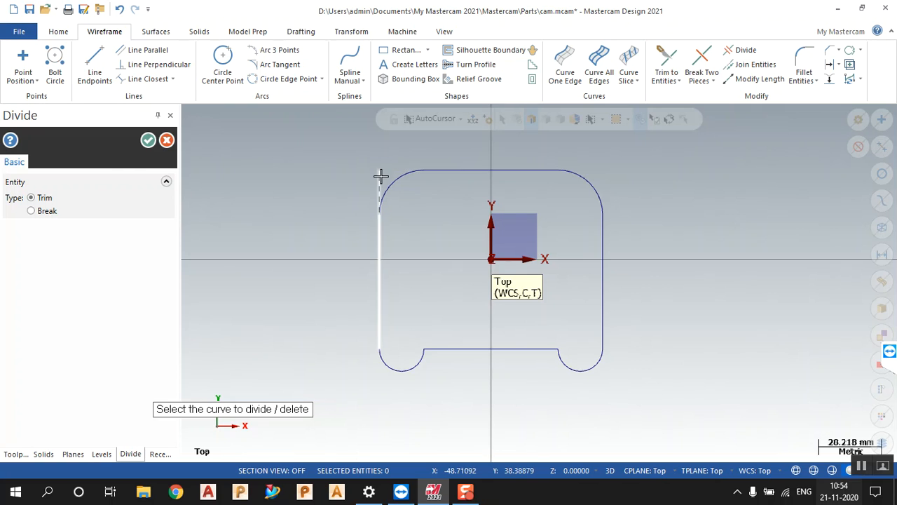
{"action": "left_click", "coordinate": [148, 141]}
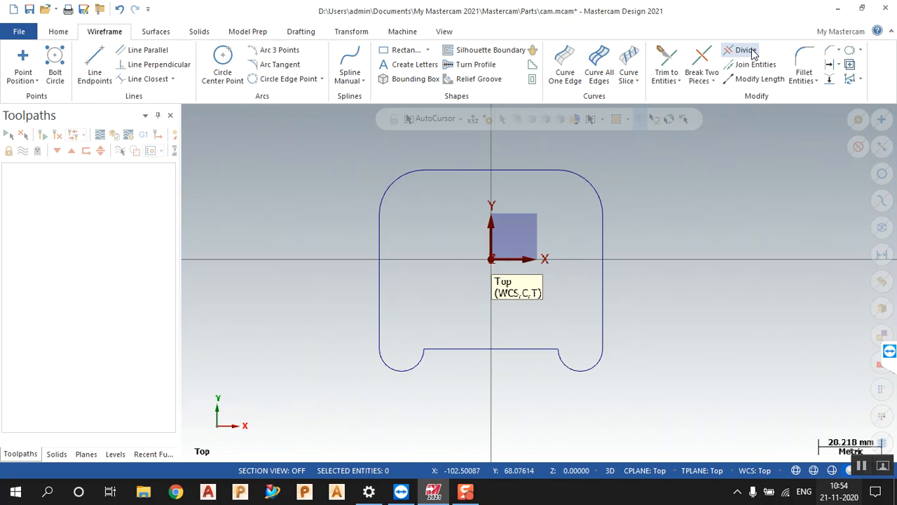
{"action": "left_click", "coordinate": [670, 64]}
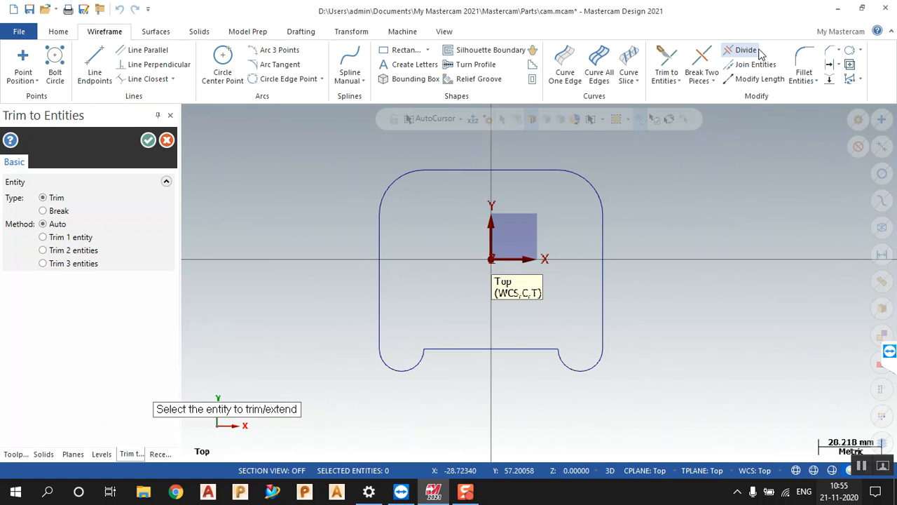
{"action": "left_click", "coordinate": [166, 141]}
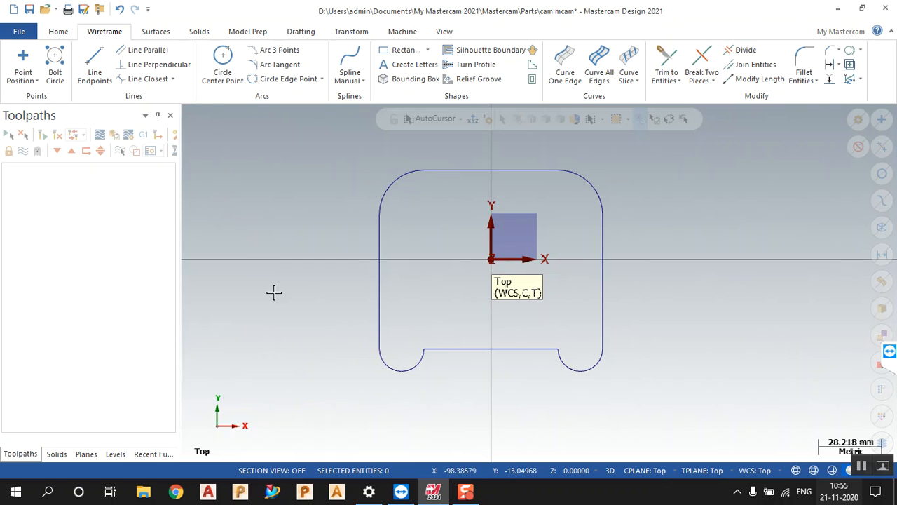
Draw a second rectangle, about 110 x 60 mm, to the right of the filleted profile
{"action": "scroll", "coordinate": [274, 314], "scroll_direction": "down", "scroll_amount": 2}
{"action": "scroll", "coordinate": [673, 282], "scroll_direction": "up", "scroll_amount": 1}
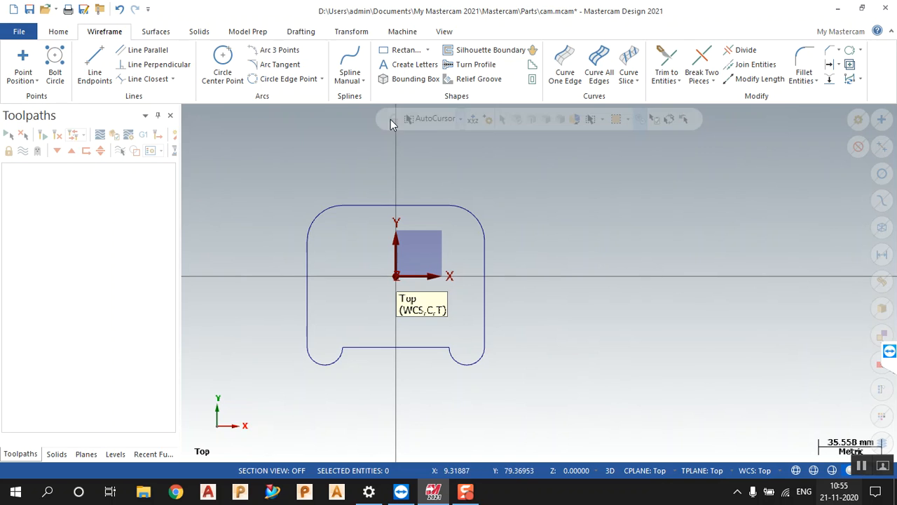
{"action": "left_click", "coordinate": [404, 50]}
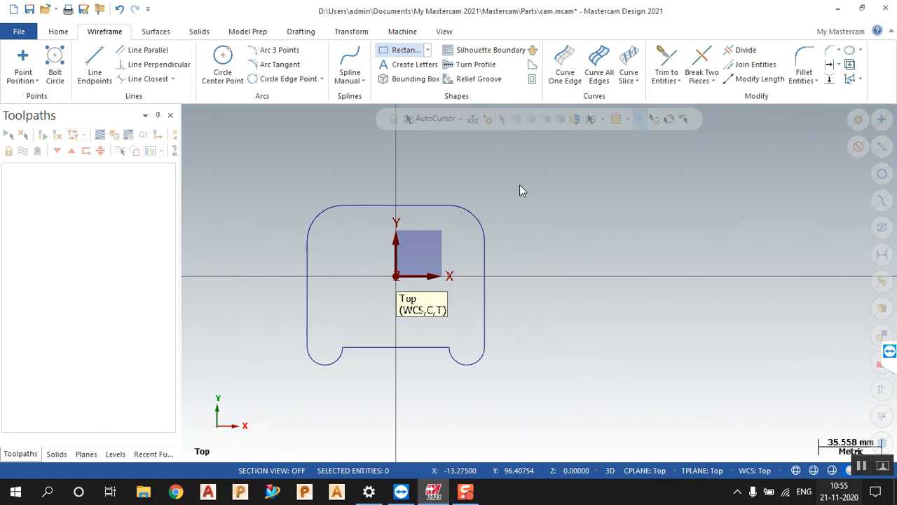
{"action": "left_click", "coordinate": [531, 229]}
{"action": "left_click", "coordinate": [726, 335]}
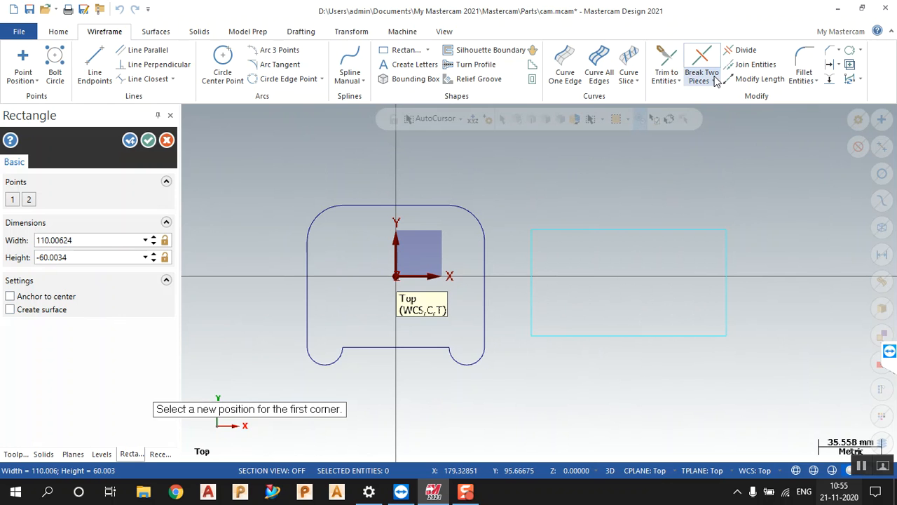
Create trimmed 10 mm Relief fillets on both upper corners of the new rectangle, tangent to its upper edge
{"action": "left_click", "coordinate": [804, 55]}
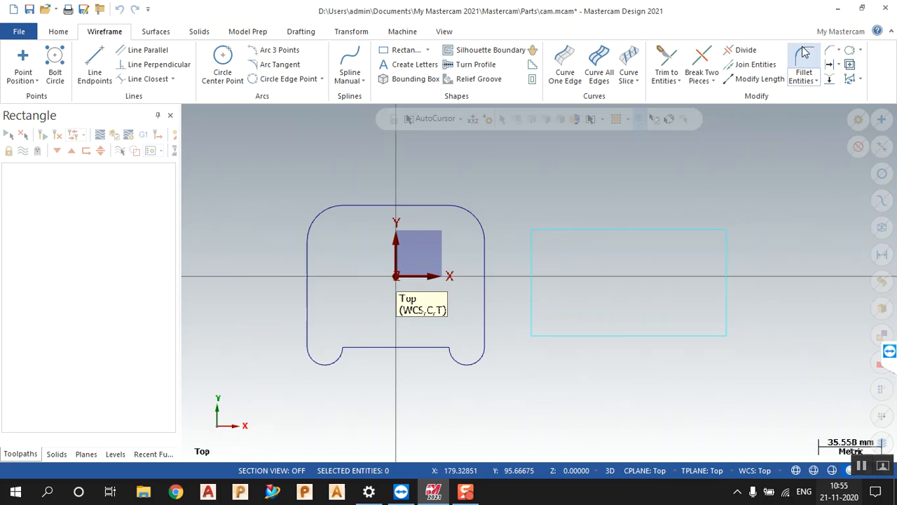
{"action": "left_click", "coordinate": [586, 229]}
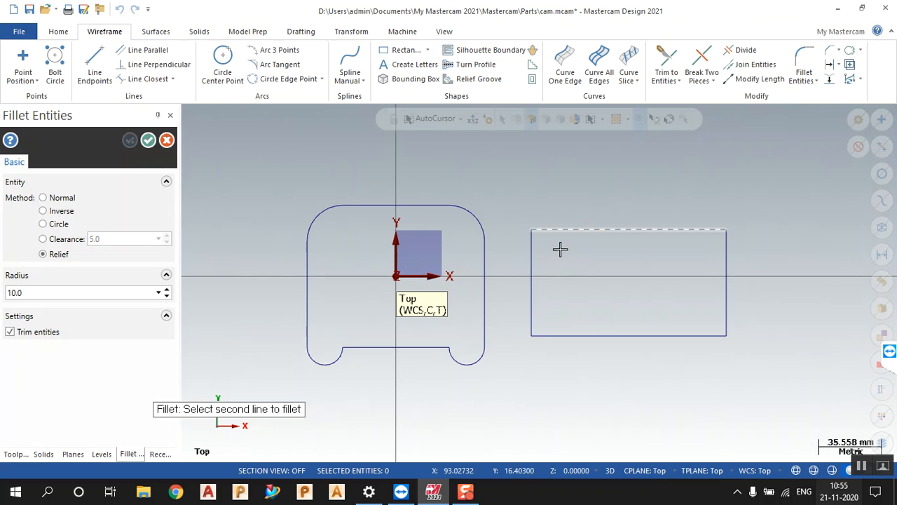
{"action": "left_click", "coordinate": [532, 262]}
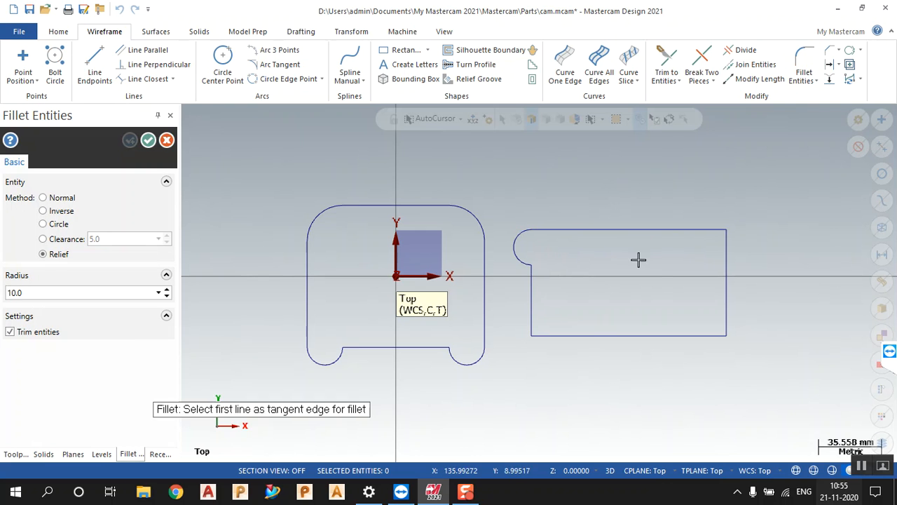
{"action": "left_click", "coordinate": [699, 229]}
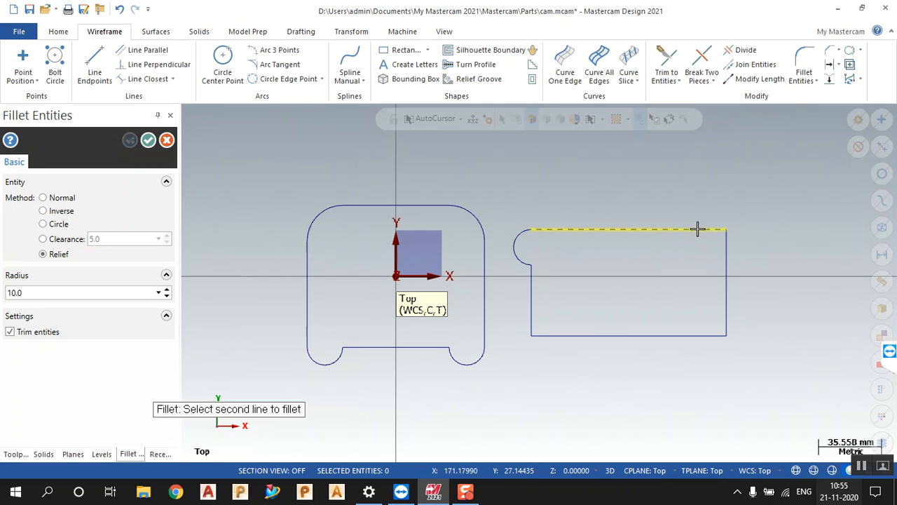
{"action": "left_click", "coordinate": [727, 262]}
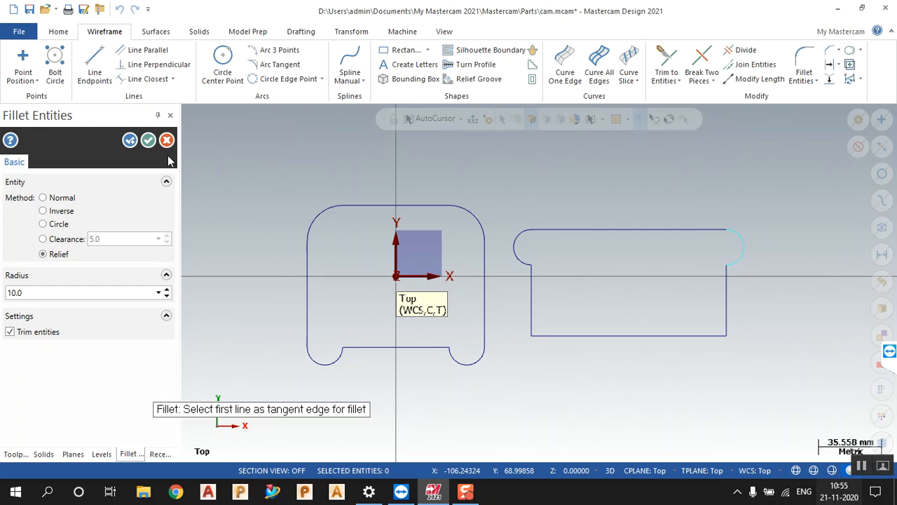
{"action": "left_click", "coordinate": [148, 140]}
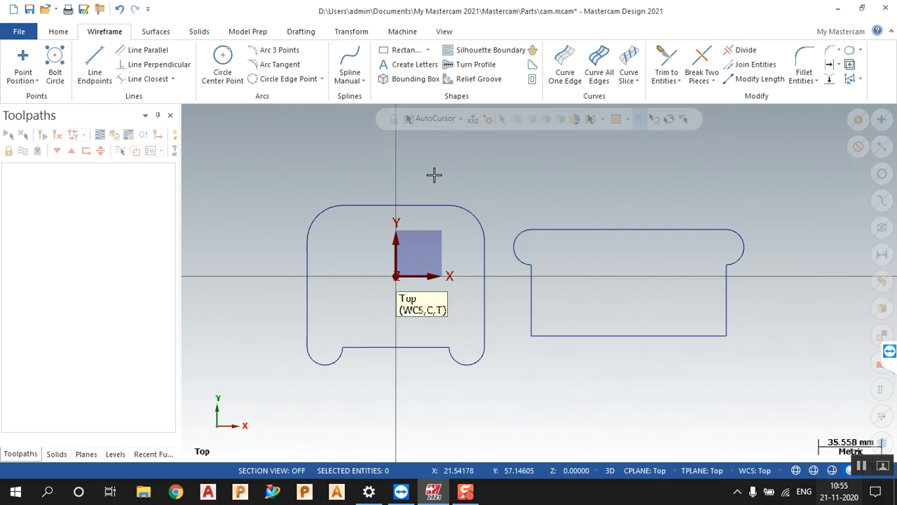
Convert the upper-left fillet arcs of the filleted profile and the second profile into full circles with Close Arc
{"action": "scroll", "coordinate": [405, 242], "scroll_direction": "up", "scroll_amount": 3}
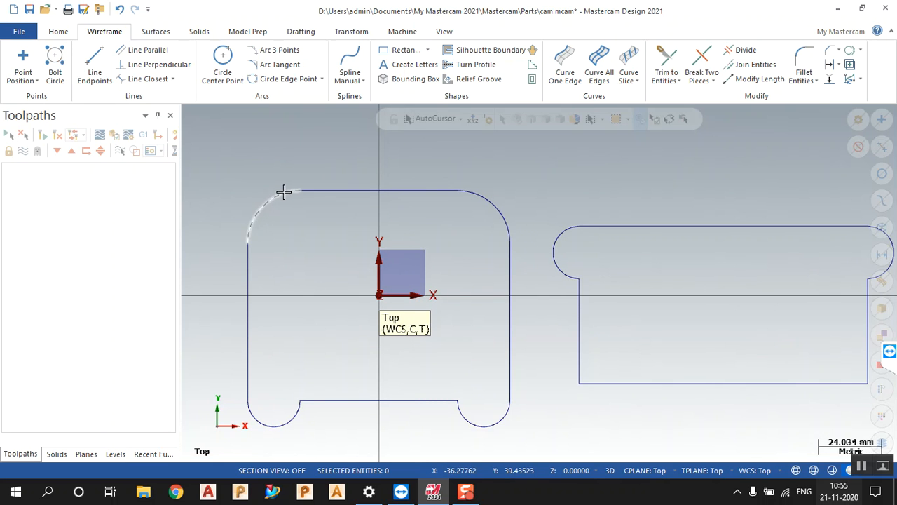
{"action": "scroll", "coordinate": [511, 203], "scroll_direction": "down", "scroll_amount": 3}
{"action": "scroll", "coordinate": [491, 256], "scroll_direction": "up", "scroll_amount": 2}
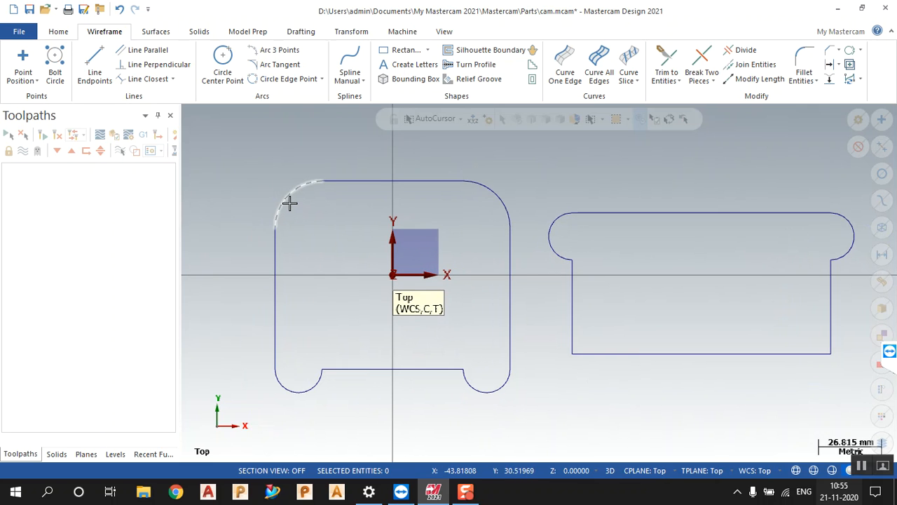
{"action": "left_click", "coordinate": [861, 54]}
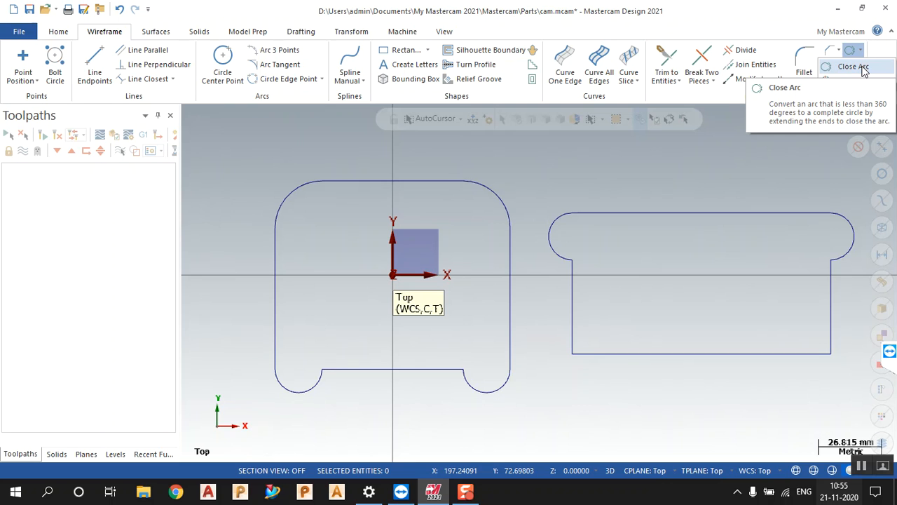
{"action": "left_click", "coordinate": [863, 68]}
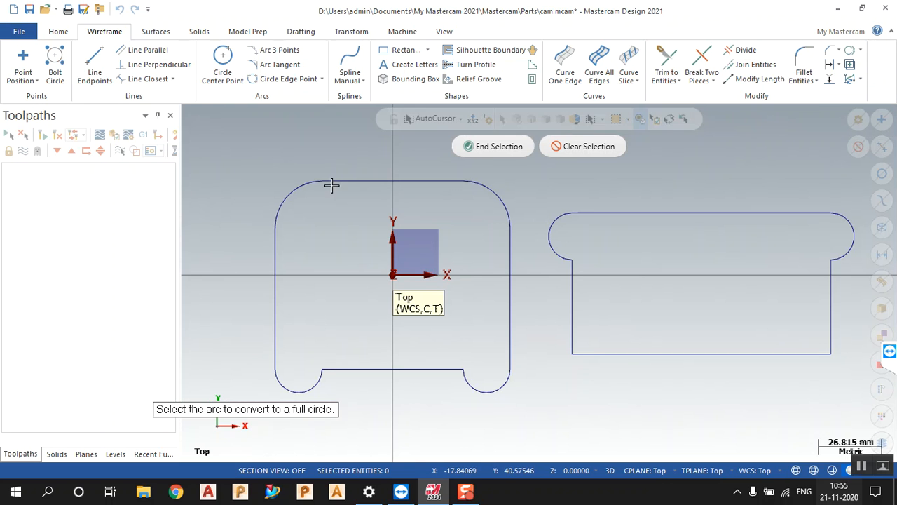
{"action": "left_click", "coordinate": [483, 147]}
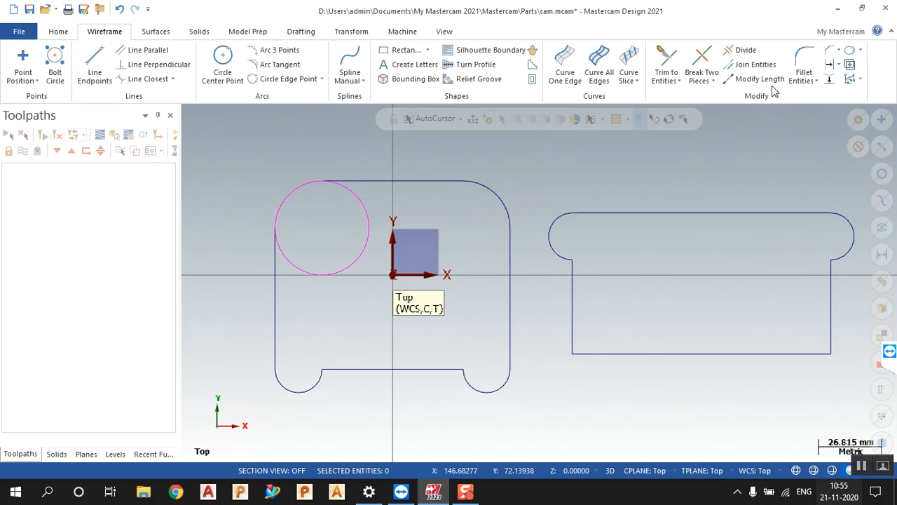
{"action": "left_click", "coordinate": [850, 49]}
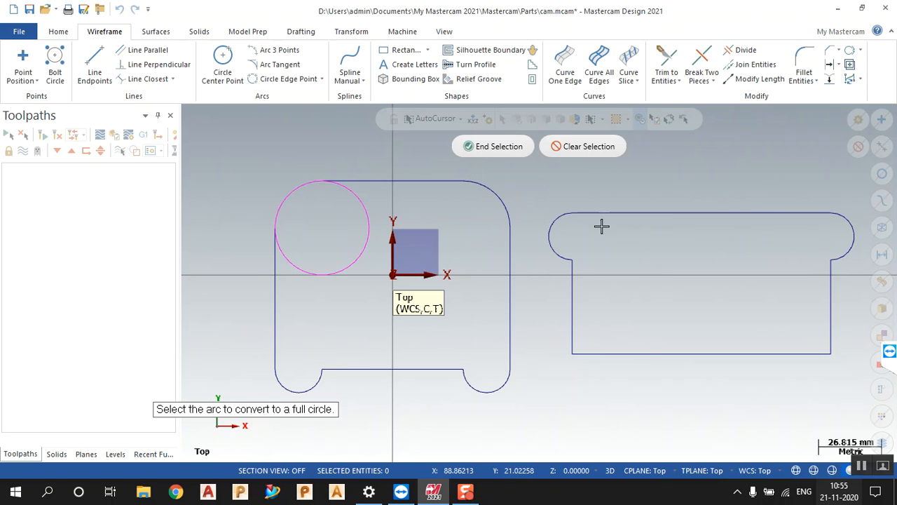
{"action": "left_click", "coordinate": [569, 214]}
{"action": "left_click", "coordinate": [495, 147]}
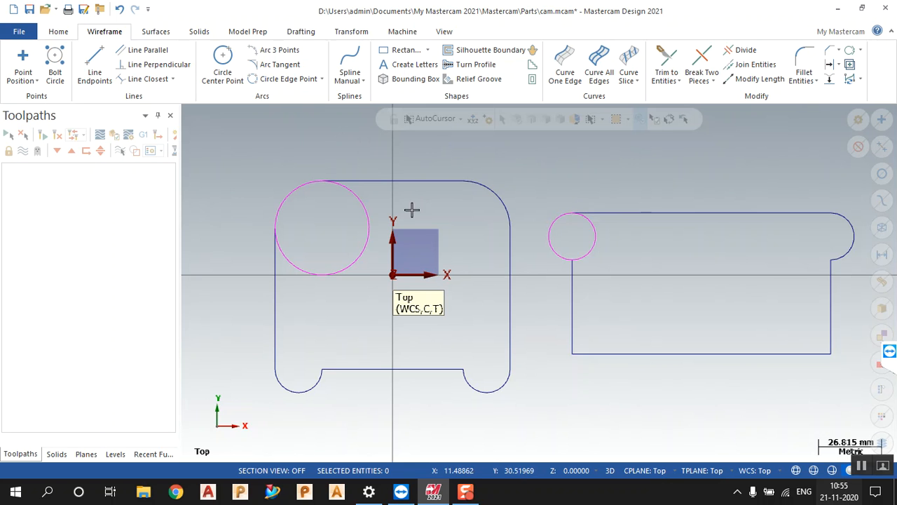
Draw a rectangle about 126 x 74 mm left of the existing profiles and one about 43 x 37 mm overlapping its upper edge
{"action": "scroll", "coordinate": [601, 281], "scroll_direction": "down", "scroll_amount": 4}
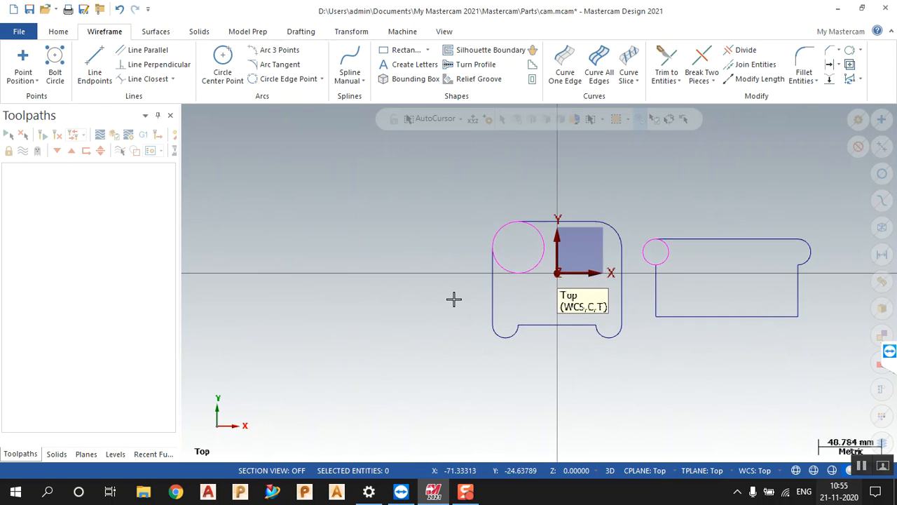
{"action": "scroll", "coordinate": [454, 299], "scroll_direction": "up", "scroll_amount": 3}
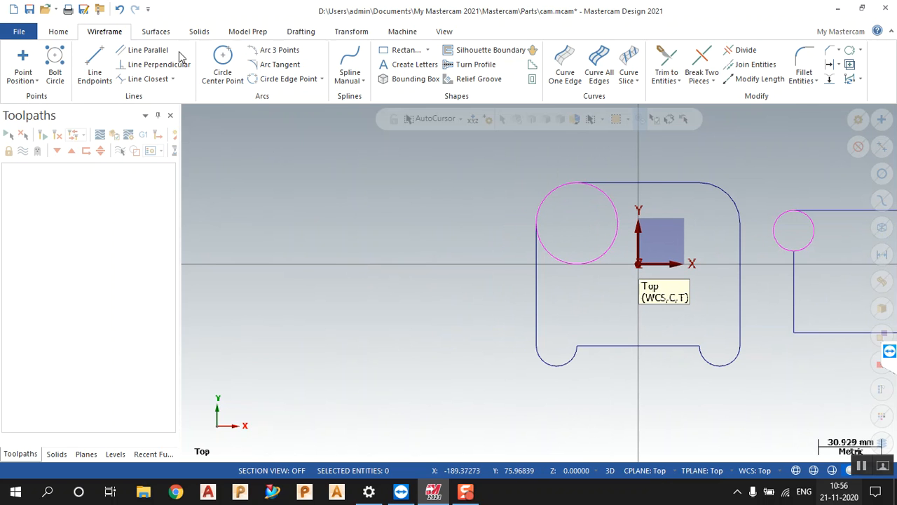
{"action": "left_click", "coordinate": [401, 50]}
{"action": "left_click", "coordinate": [466, 206]}
{"action": "left_click", "coordinate": [209, 357]}
{"action": "left_click", "coordinate": [293, 186]}
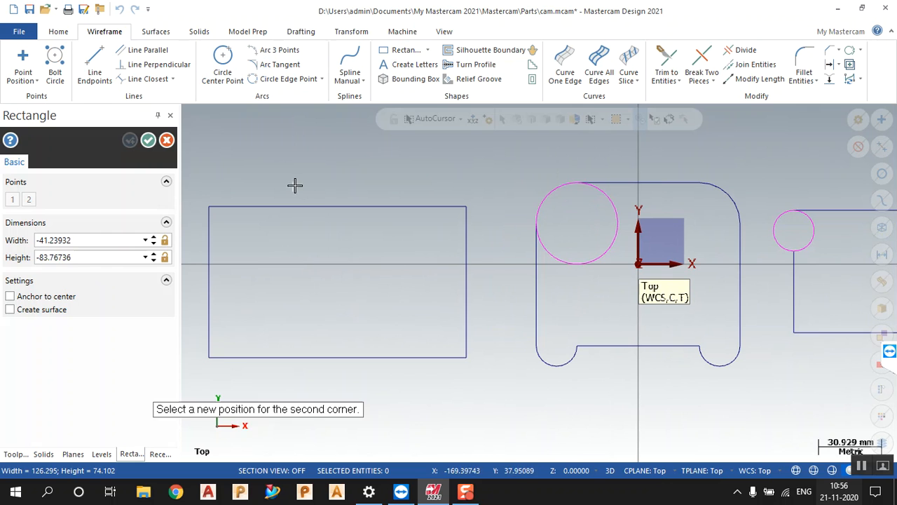
{"action": "left_click", "coordinate": [380, 262]}
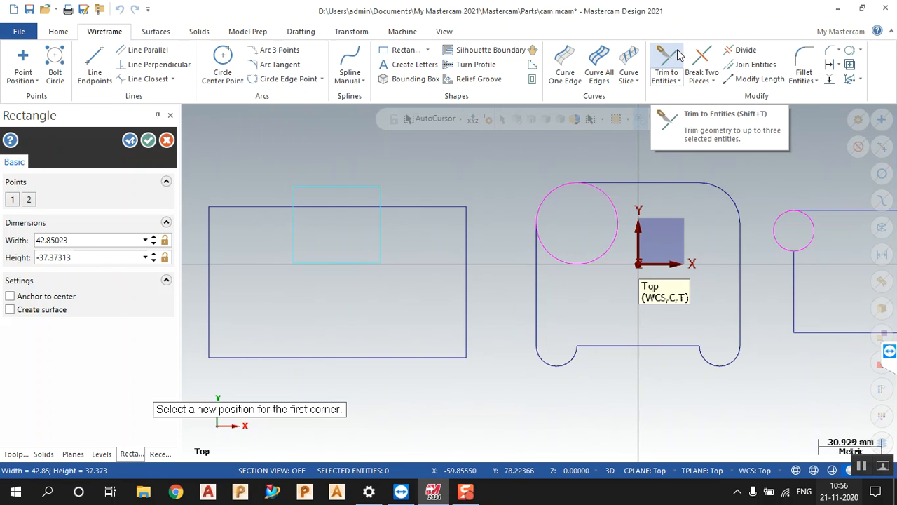
Trim the overlapping segments of the two rectangles with Divide to leave a single profile with a notch in its upper edge
{"action": "left_click", "coordinate": [743, 50]}
{"action": "left_click", "coordinate": [354, 185]}
{"action": "left_click", "coordinate": [351, 206]}
{"action": "left_click", "coordinate": [381, 190]}
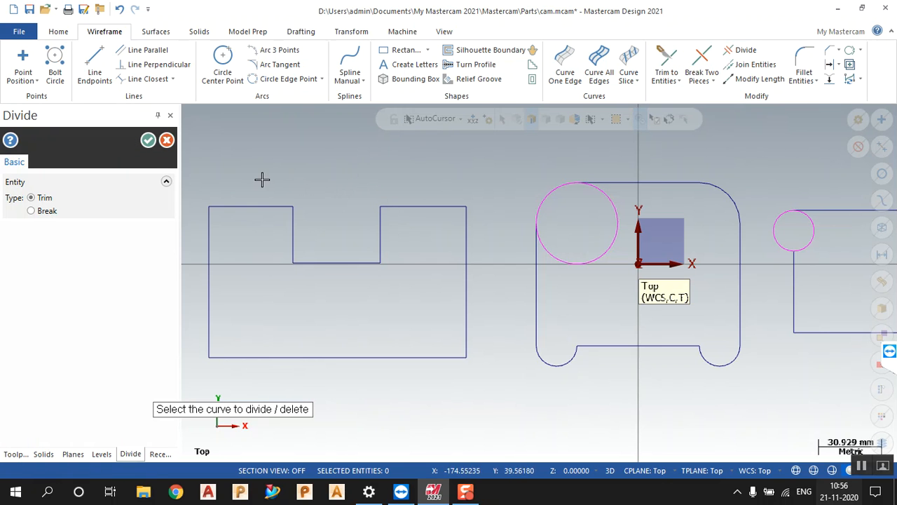
{"action": "left_click", "coordinate": [148, 141]}
Apply trimmed Normal fillets of 9 mm radius to all corners of the notched profile with Fillet Chains
{"action": "scroll", "coordinate": [881, 290], "scroll_direction": "down", "scroll_amount": 1}
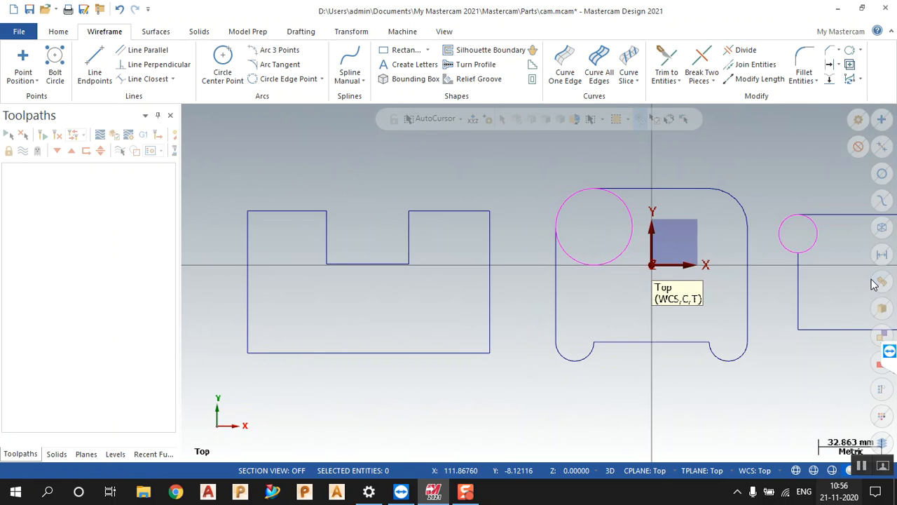
{"action": "scroll", "coordinate": [328, 268], "scroll_direction": "up", "scroll_amount": 6}
{"action": "scroll", "coordinate": [504, 323], "scroll_direction": "down", "scroll_amount": 5}
{"action": "scroll", "coordinate": [403, 315], "scroll_direction": "up", "scroll_amount": 1}
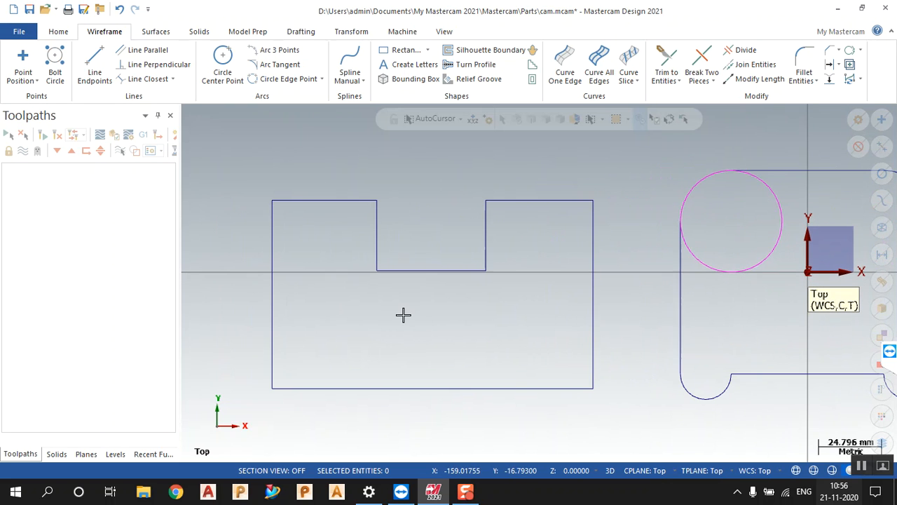
{"action": "left_click", "coordinate": [805, 80]}
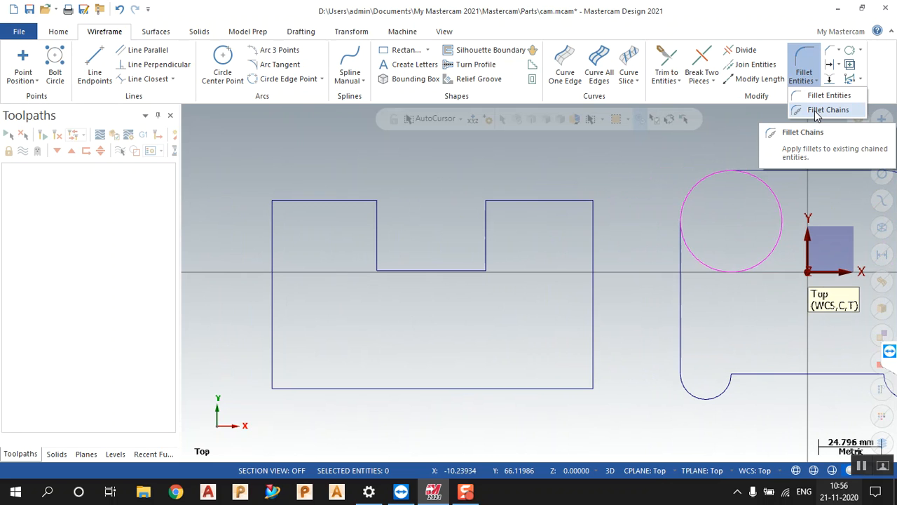
{"action": "left_click", "coordinate": [815, 112]}
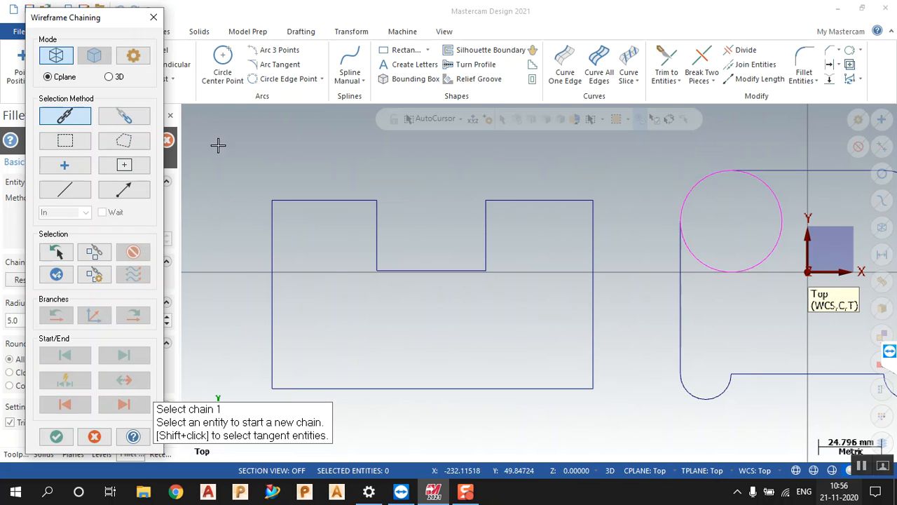
{"action": "left_click", "coordinate": [519, 201]}
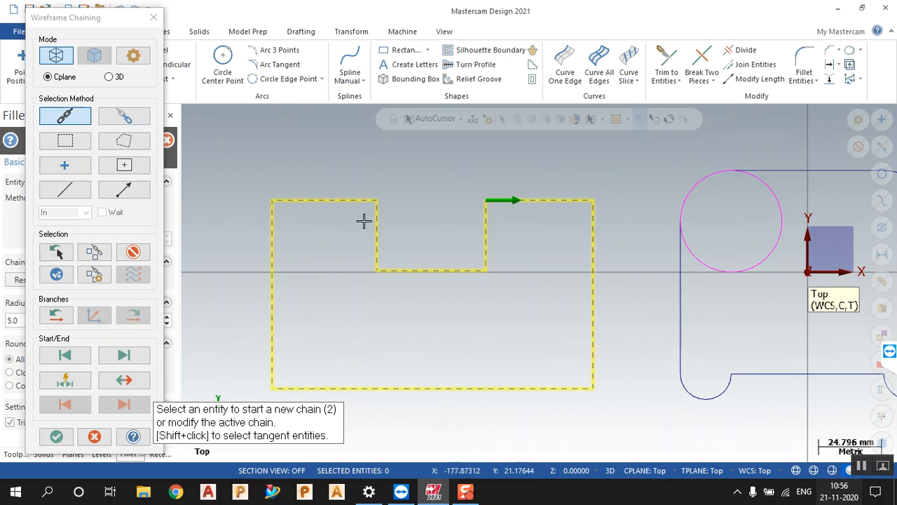
{"action": "left_click", "coordinate": [57, 435]}
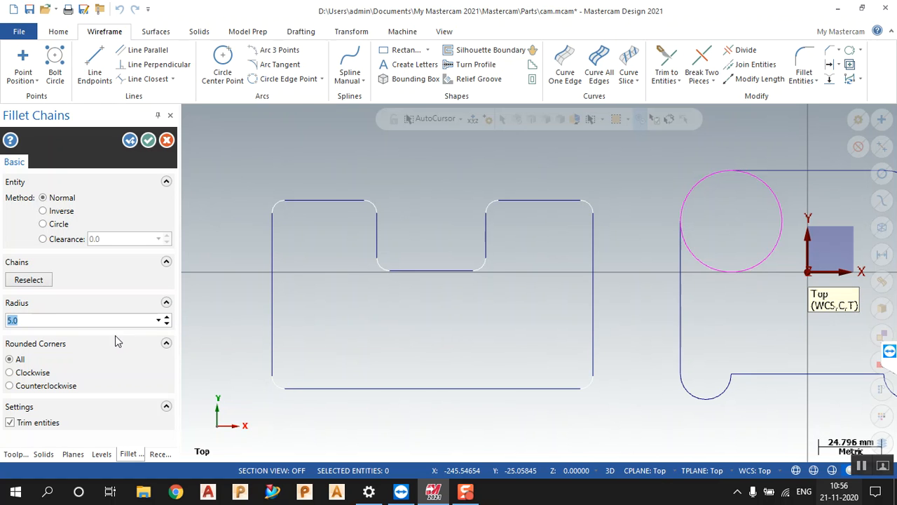
{"action": "left_click", "coordinate": [167, 317]}
{"action": "left_click", "coordinate": [168, 317]}
{"action": "left_click", "coordinate": [168, 317]}
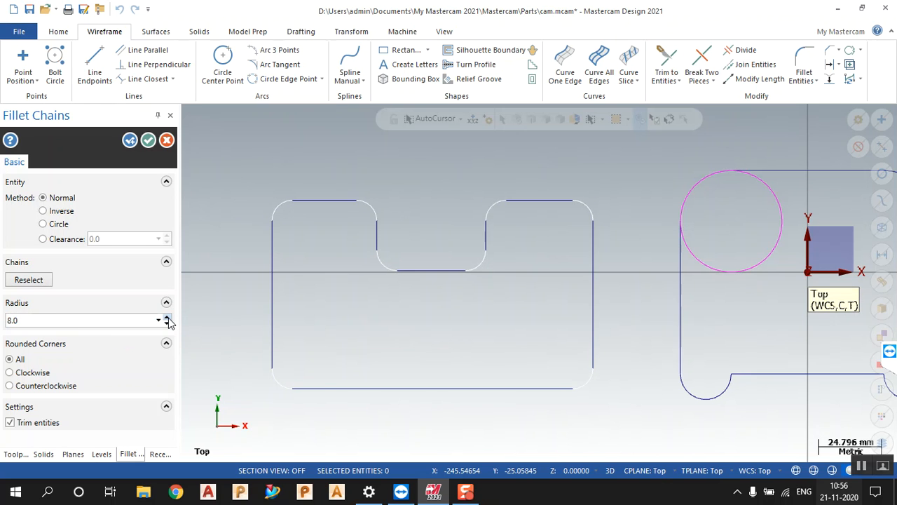
{"action": "left_click", "coordinate": [130, 141]}
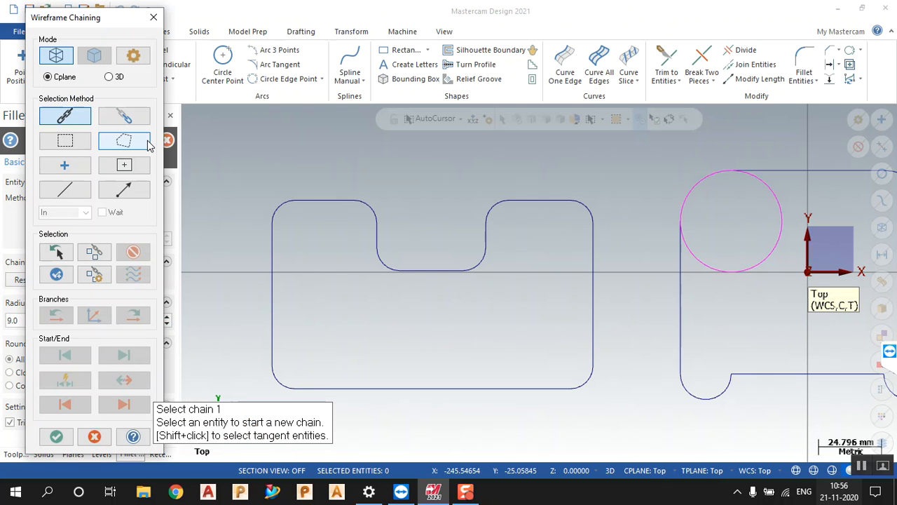
{"action": "left_click", "coordinate": [56, 435]}
{"action": "left_click", "coordinate": [148, 140]}
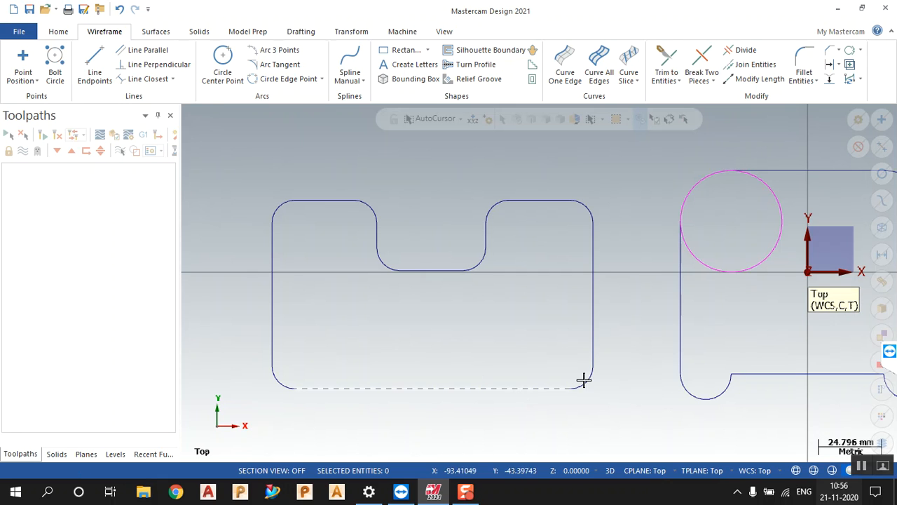
{"action": "left_click", "coordinate": [805, 79]}
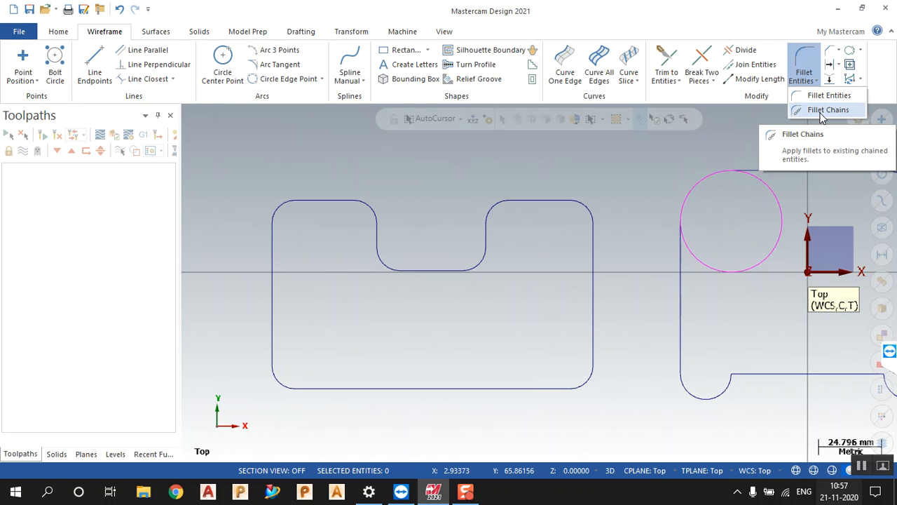
{"action": "left_click", "coordinate": [627, 194]}
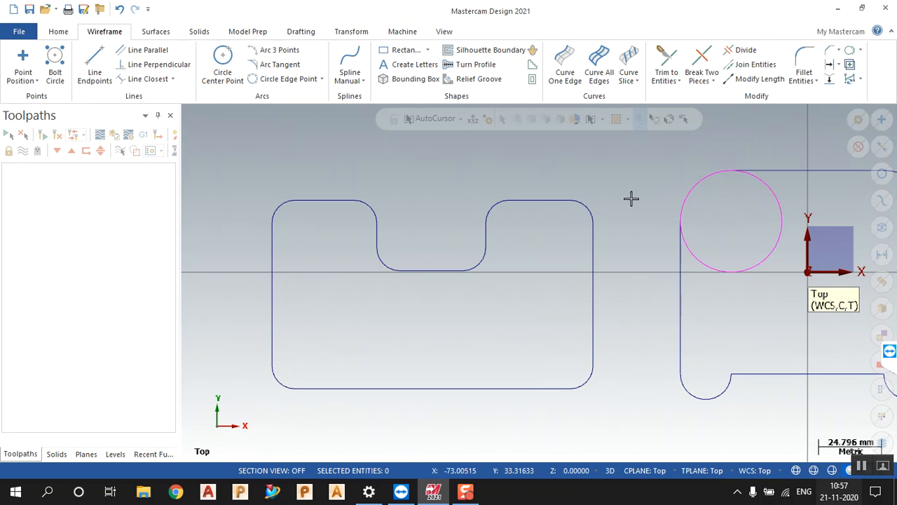
Draw a slanted freeform line about 75 mm long at about 290° in the empty area left of the notched profile
{"action": "scroll", "coordinate": [631, 198], "scroll_direction": "down", "scroll_amount": 3}
{"action": "scroll", "coordinate": [741, 237], "scroll_direction": "down", "scroll_amount": 1}
{"action": "scroll", "coordinate": [509, 254], "scroll_direction": "up", "scroll_amount": 2}
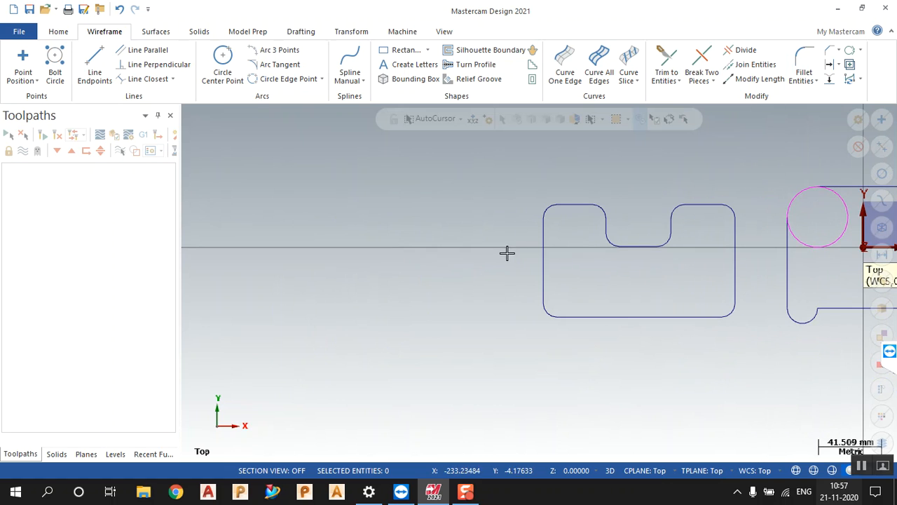
{"action": "left_click", "coordinate": [94, 70]}
{"action": "left_click", "coordinate": [256, 197]}
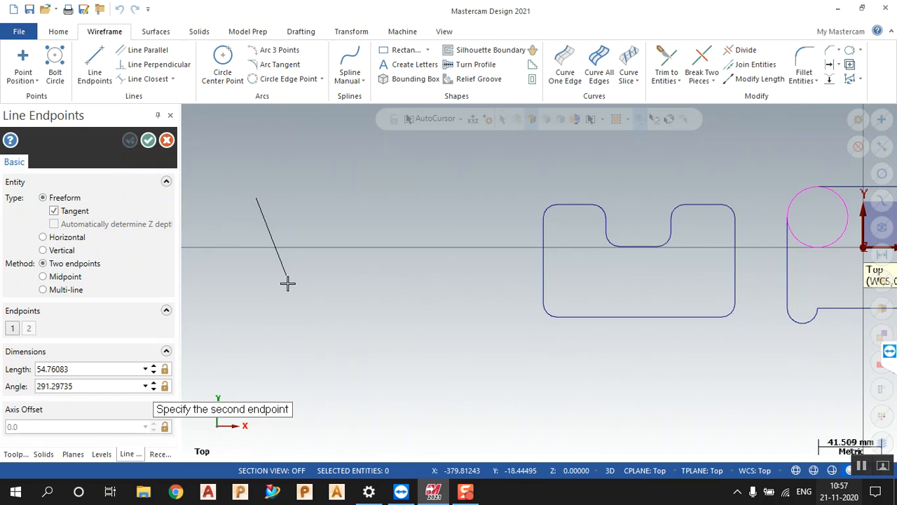
{"action": "left_click", "coordinate": [295, 303]}
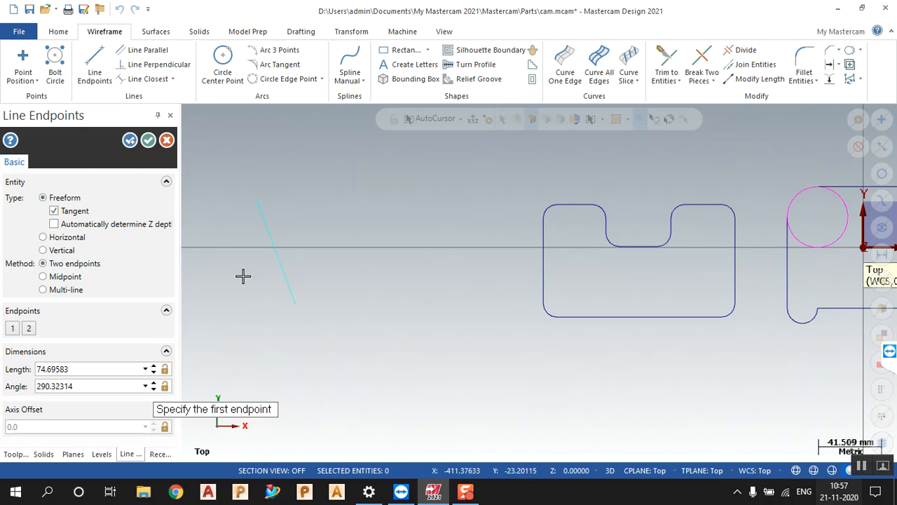
Draw a stepped Multi-line outline from beside the slanted line's upper end around to its lower end
{"action": "left_click", "coordinate": [295, 189]}
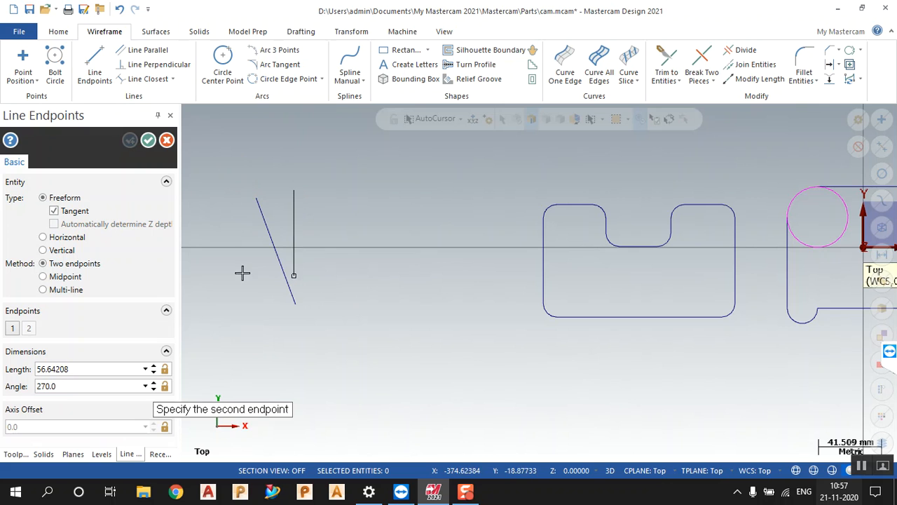
{"action": "left_click", "coordinate": [63, 294]}
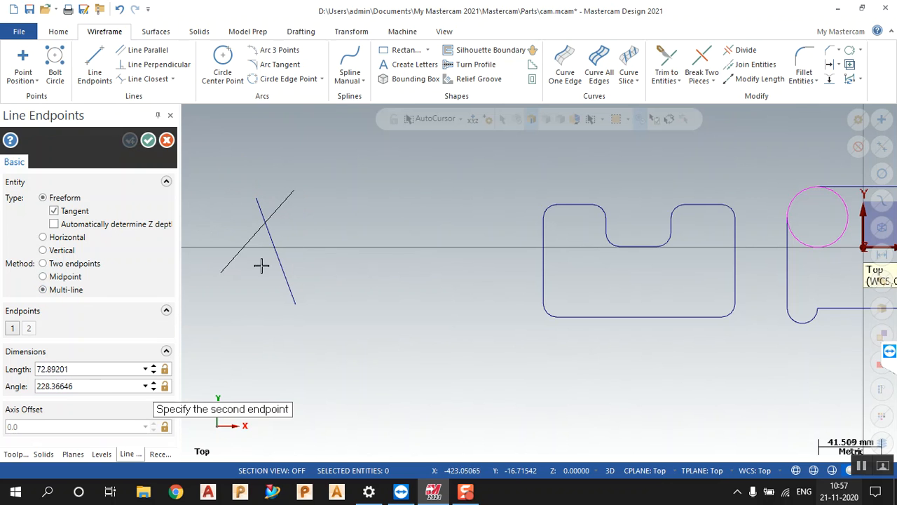
{"action": "left_click", "coordinate": [403, 189]}
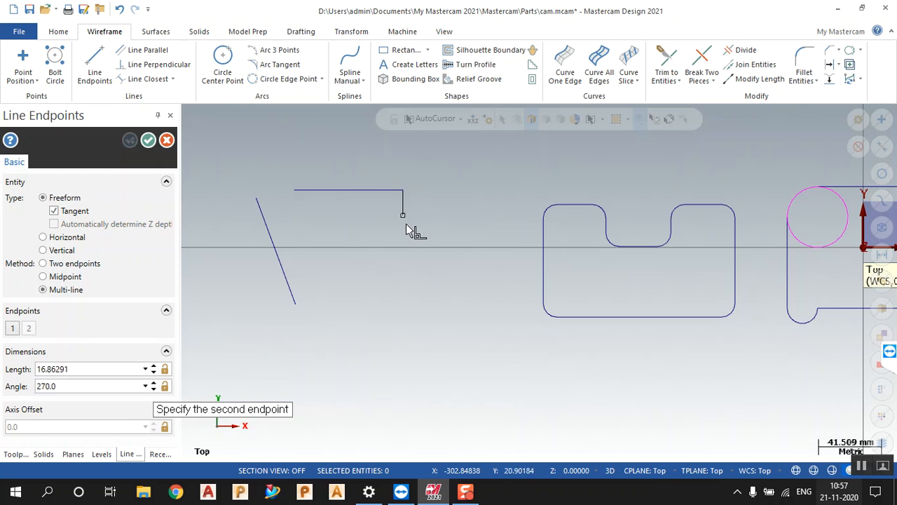
{"action": "left_click", "coordinate": [403, 247]}
{"action": "left_click", "coordinate": [483, 247]}
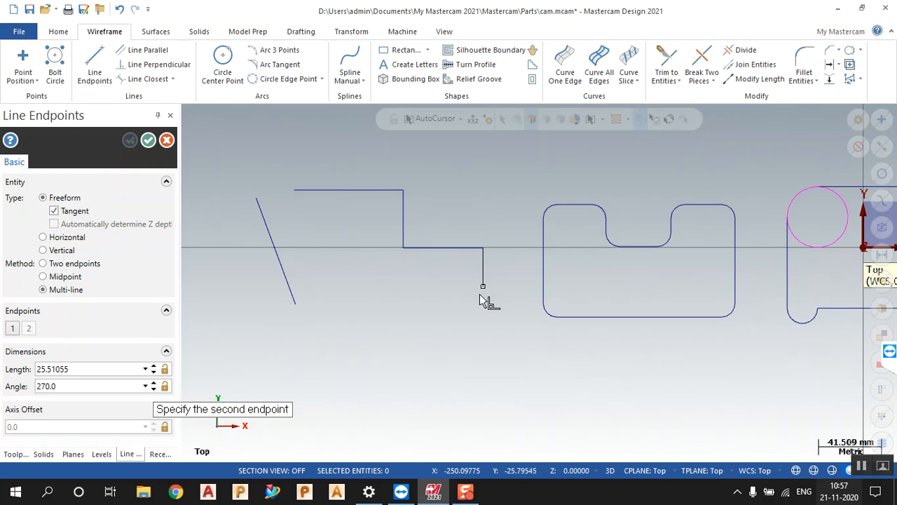
{"action": "left_click", "coordinate": [483, 321]}
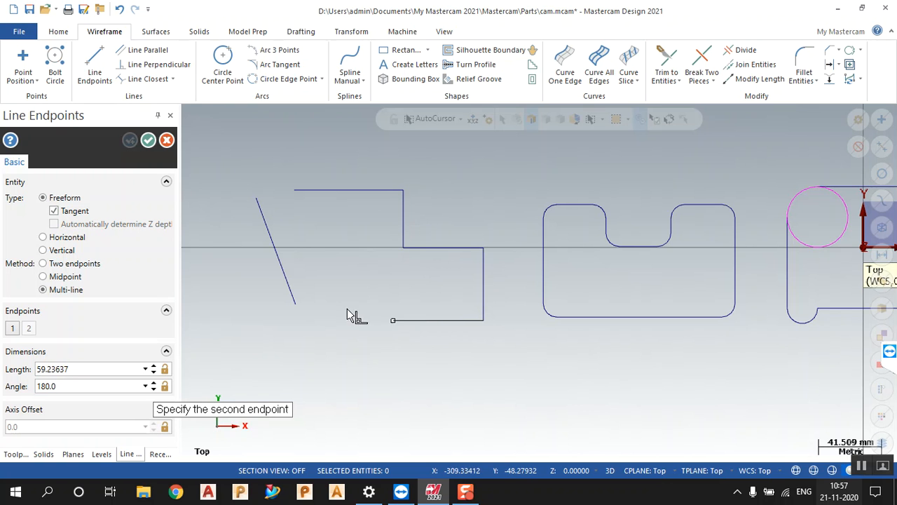
{"action": "left_click", "coordinate": [294, 304]}
{"action": "key", "text": "Escape"}
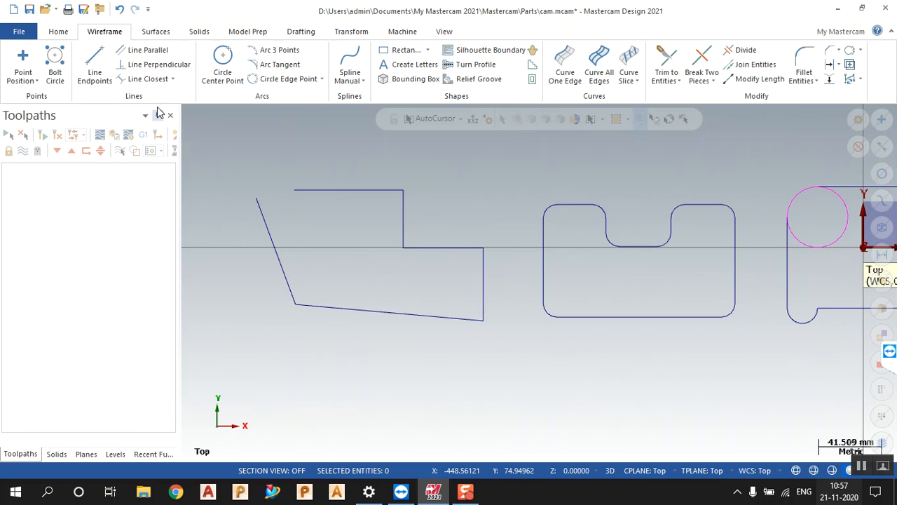
Close the outline with a short line from the upper edge's open end to the slanted line's upper end
{"action": "left_click", "coordinate": [89, 75]}
{"action": "left_click", "coordinate": [295, 190]}
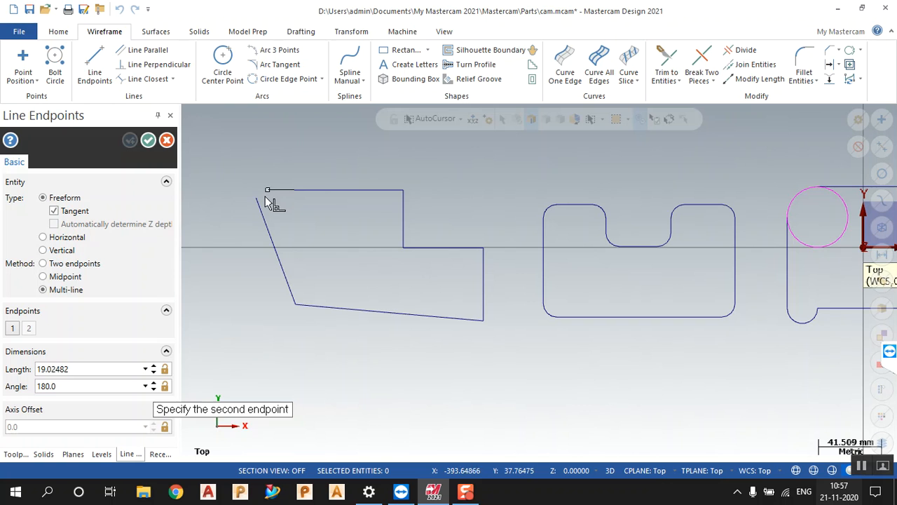
{"action": "left_click", "coordinate": [257, 198]}
{"action": "key", "text": "Escape"}
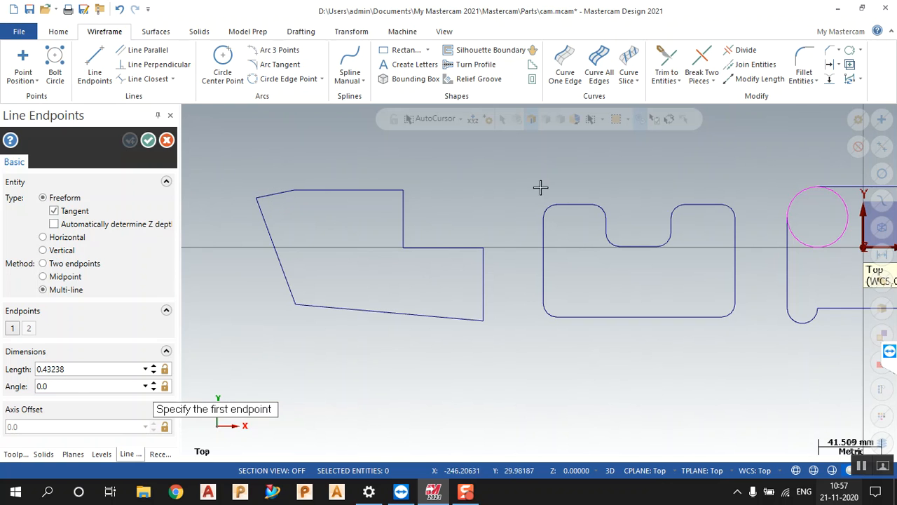
{"action": "key", "text": "Escape"}
Apply trimmed Normal fillets of 9 mm radius to all corners of the irregular outline with Fillet Chains
{"action": "left_click", "coordinate": [804, 67]}
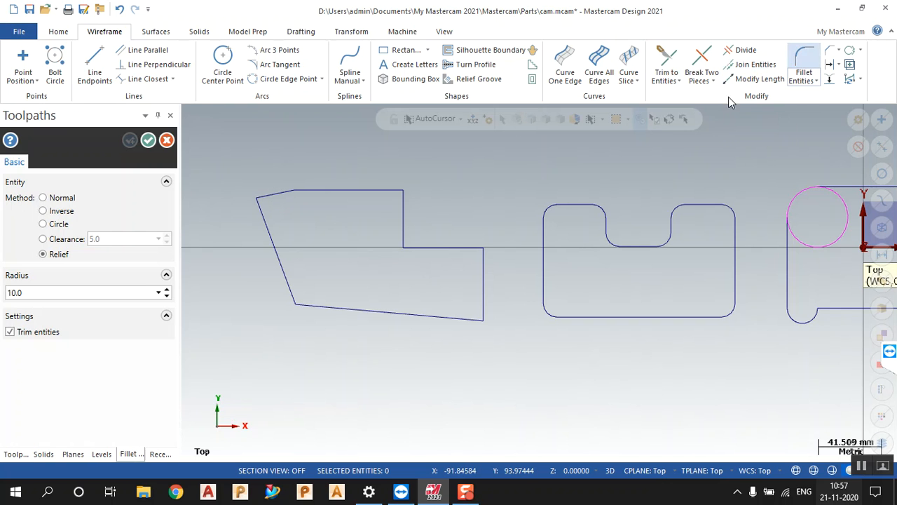
{"action": "key", "text": "Escape"}
{"action": "left_click", "coordinate": [811, 82]}
{"action": "left_click", "coordinate": [811, 108]}
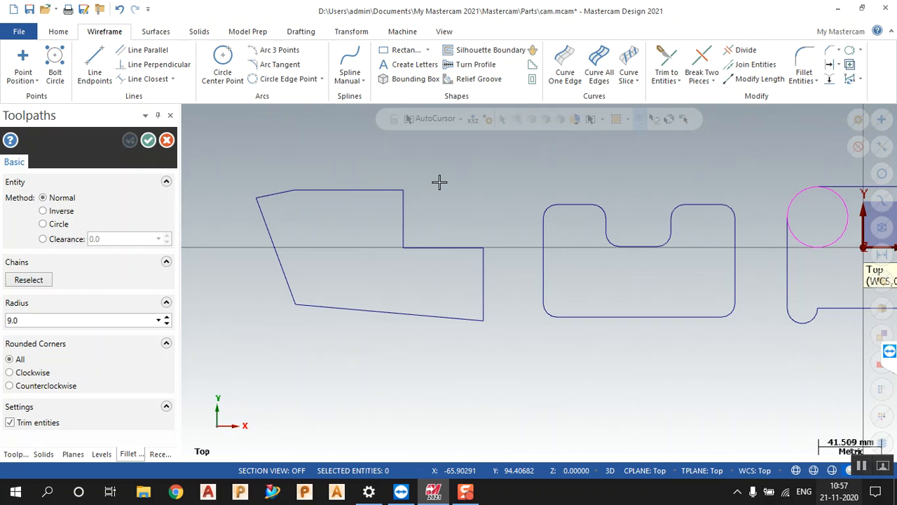
{"action": "left_click", "coordinate": [382, 190]}
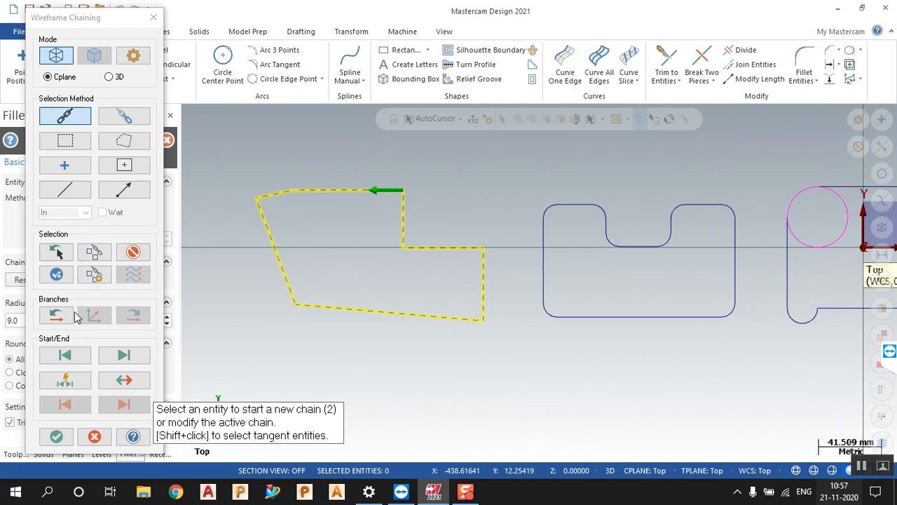
{"action": "left_click", "coordinate": [57, 436]}
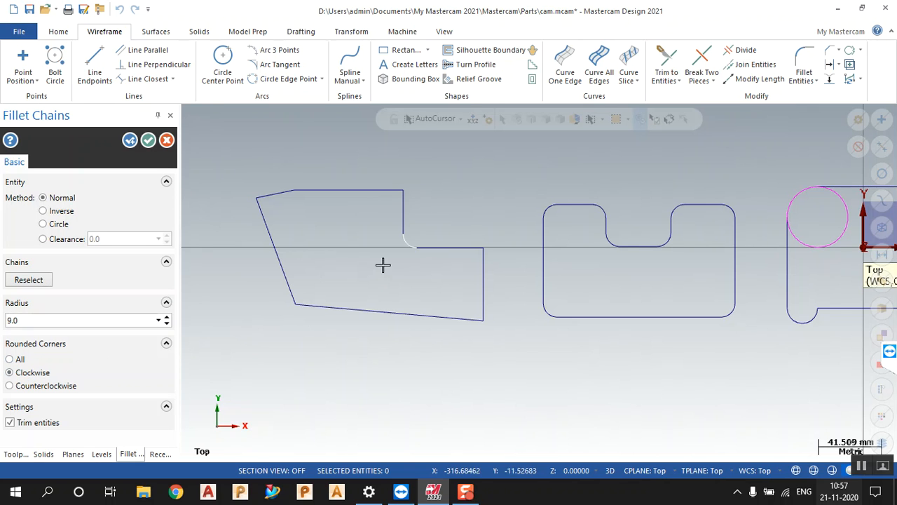
{"action": "left_click", "coordinate": [30, 390]}
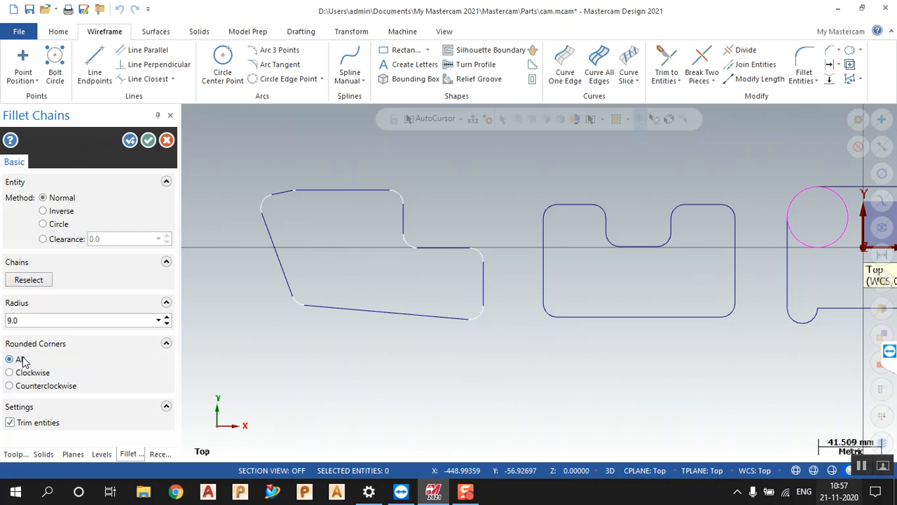
{"action": "left_click", "coordinate": [148, 140]}
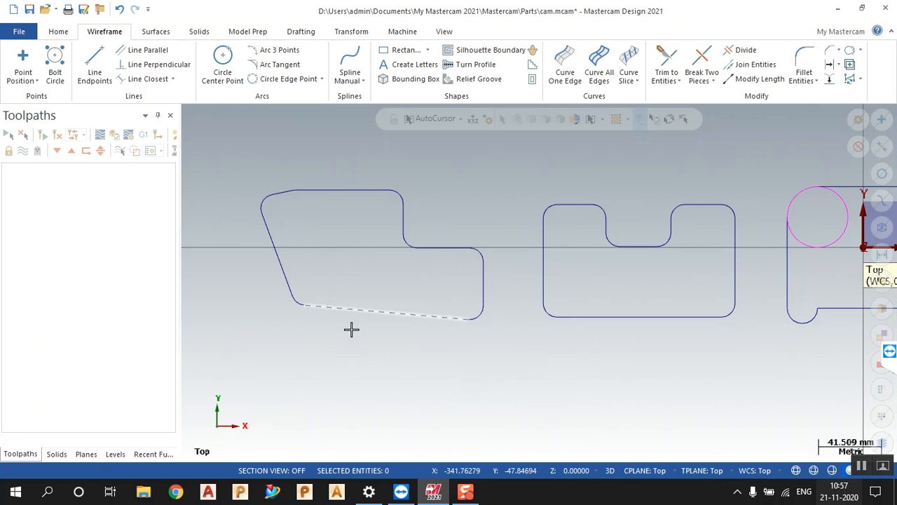
{"action": "scroll", "coordinate": [555, 308], "scroll_direction": "down", "scroll_amount": 2}
{"action": "scroll", "coordinate": [606, 308], "scroll_direction": "up", "scroll_amount": 2}
{"action": "scroll", "coordinate": [442, 304], "scroll_direction": "down", "scroll_amount": 3}
{"action": "scroll", "coordinate": [336, 330], "scroll_direction": "up", "scroll_amount": 2}
{"action": "scroll", "coordinate": [541, 389], "scroll_direction": "down", "scroll_amount": 1}
{"action": "scroll", "coordinate": [764, 381], "scroll_direction": "down", "scroll_amount": 2}
{"action": "scroll", "coordinate": [779, 398], "scroll_direction": "up", "scroll_amount": 2}
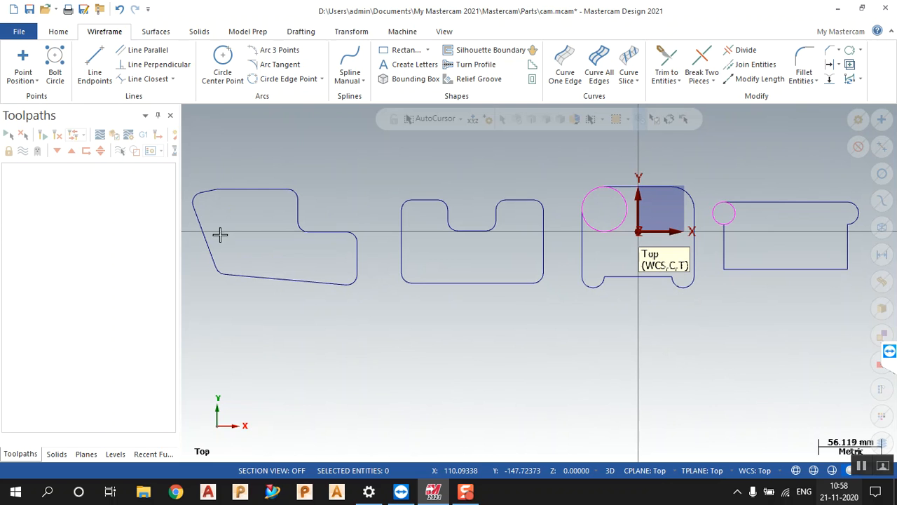
{"action": "left_click", "coordinate": [811, 65]}
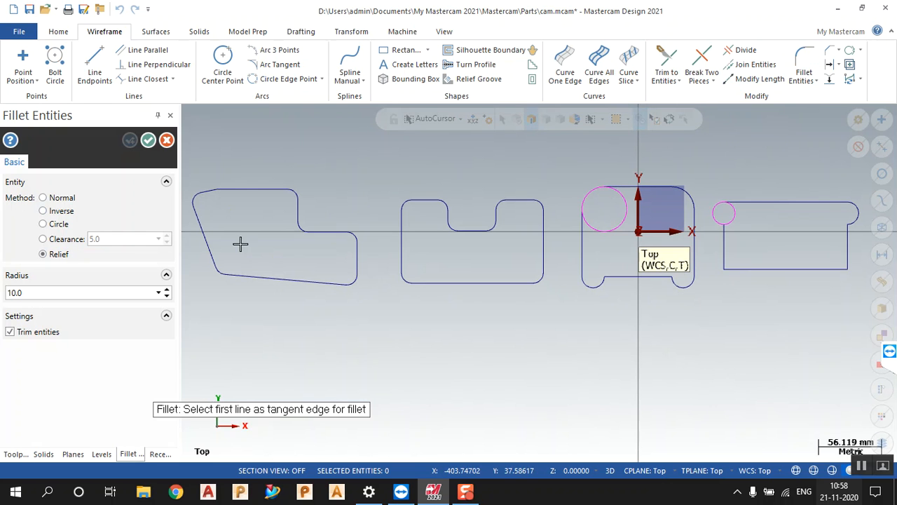
{"action": "left_click", "coordinate": [806, 79]}
{"action": "left_click", "coordinate": [817, 110]}
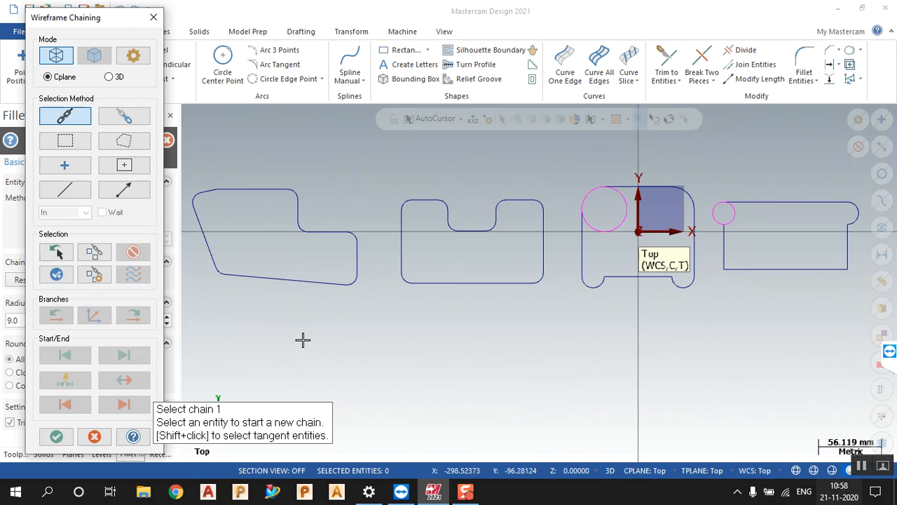
{"action": "key", "text": "Escape"}
{"action": "key", "text": "Escape"}
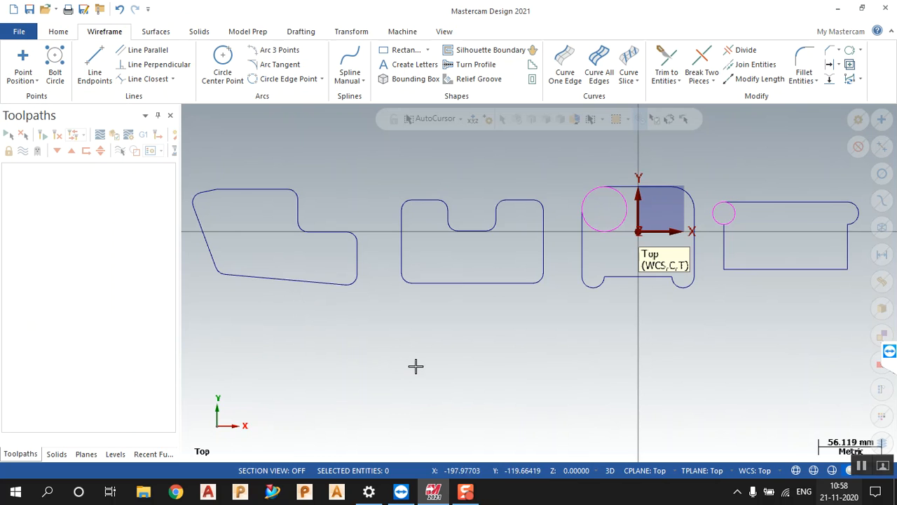
Draw a freeform Multi-line below the existing profiles, forming a vertical left edge and a lower edge with a sloped step down
{"action": "scroll", "coordinate": [387, 264], "scroll_direction": "down", "scroll_amount": 1}
{"action": "scroll", "coordinate": [401, 208], "scroll_direction": "down", "scroll_amount": 1}
{"action": "scroll", "coordinate": [478, 319], "scroll_direction": "up", "scroll_amount": 2}
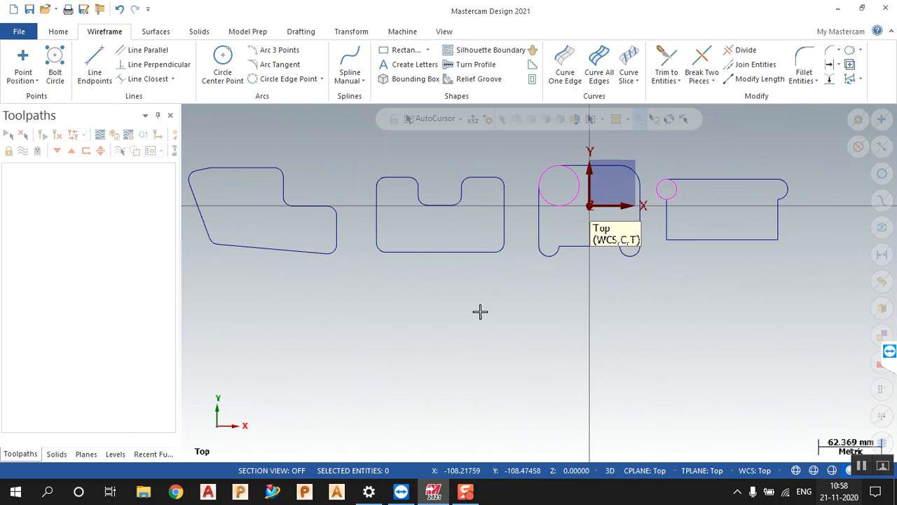
{"action": "scroll", "coordinate": [308, 162], "scroll_direction": "up", "scroll_amount": 1}
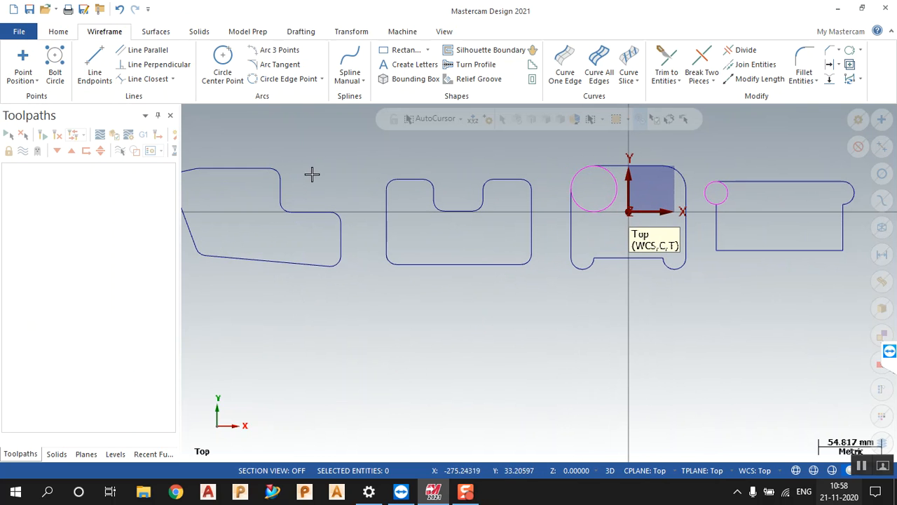
{"action": "left_click", "coordinate": [100, 62]}
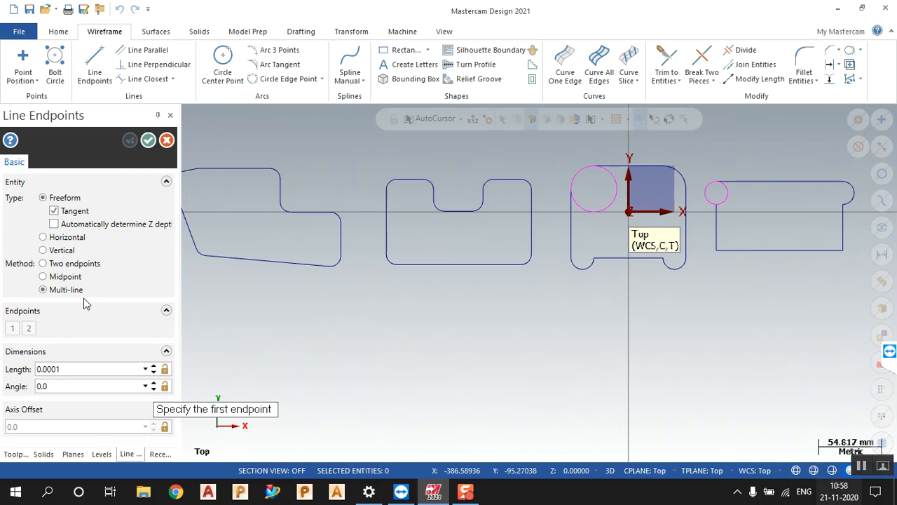
{"action": "left_click", "coordinate": [310, 332]}
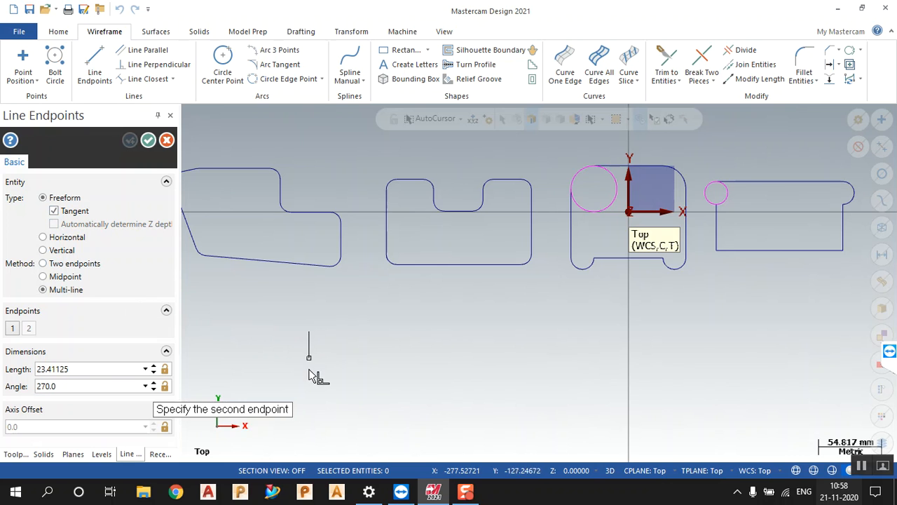
{"action": "left_click", "coordinate": [309, 399]}
{"action": "left_click", "coordinate": [387, 400]}
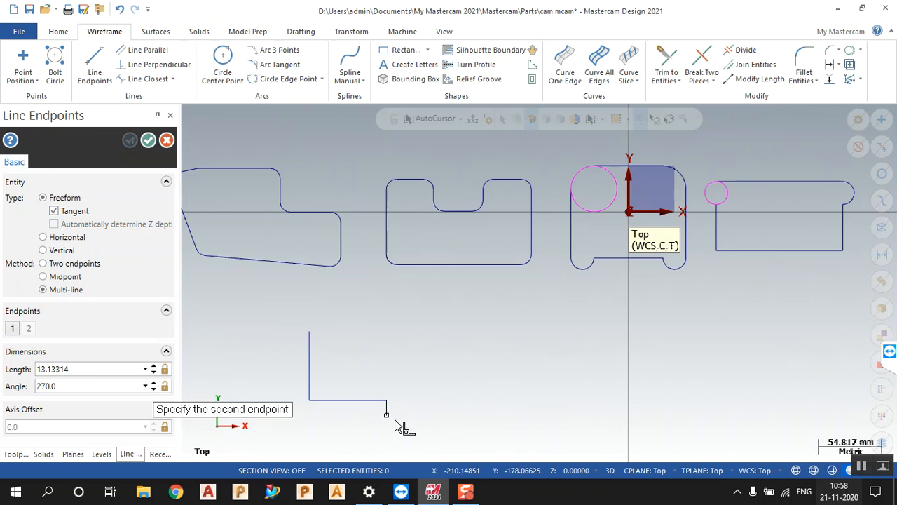
{"action": "left_click", "coordinate": [438, 437]}
{"action": "left_click", "coordinate": [580, 436]}
Continue the Multi-line with the right edge and an upper edge dipping into a slope-sided notch, ending past the left vertical line
{"action": "left_click", "coordinate": [581, 318]}
{"action": "left_click", "coordinate": [525, 318]}
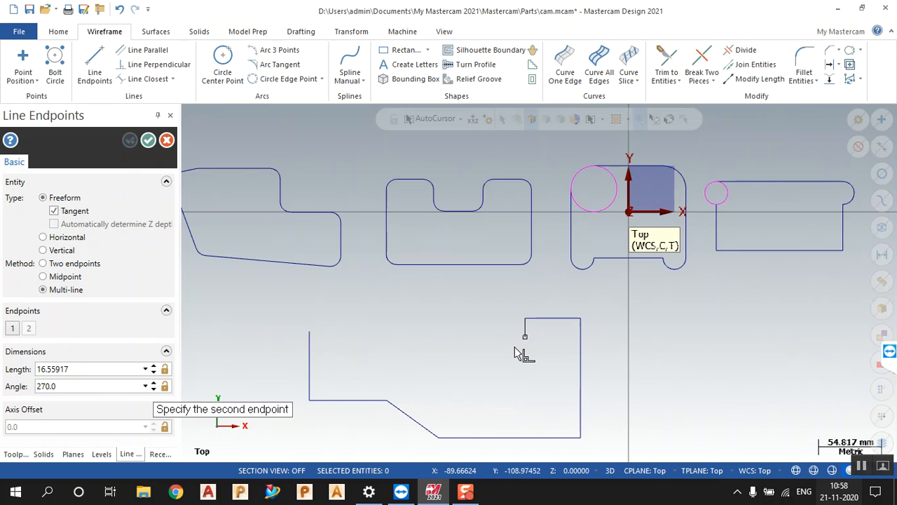
{"action": "left_click", "coordinate": [493, 379]}
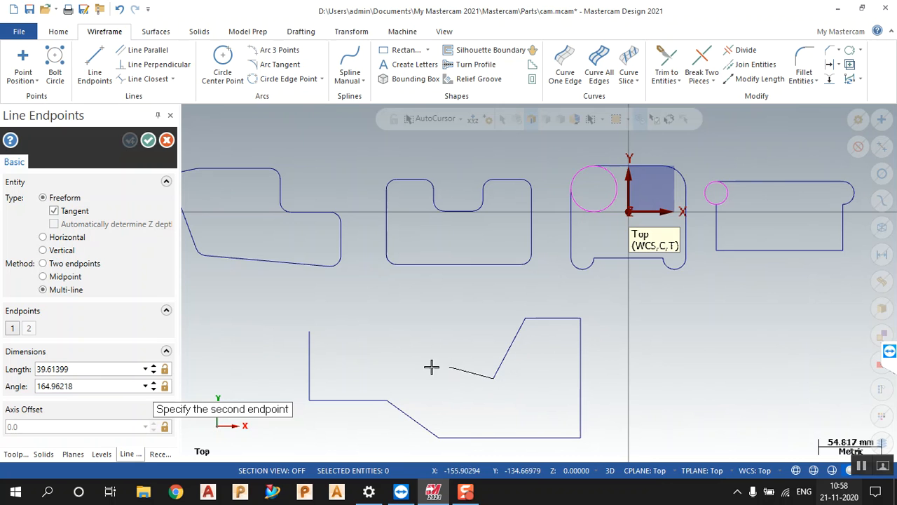
{"action": "left_click", "coordinate": [422, 378]}
{"action": "left_click", "coordinate": [387, 334]}
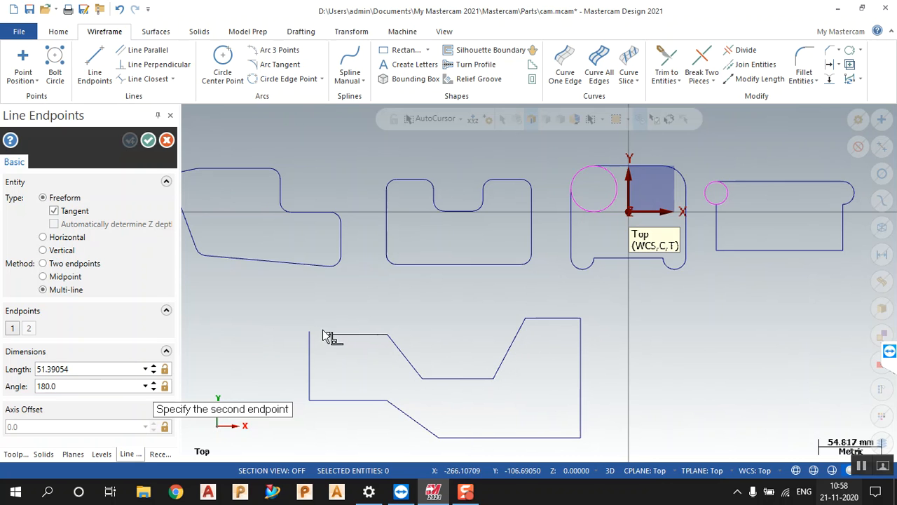
{"action": "left_click", "coordinate": [279, 334]}
{"action": "key", "text": "Escape"}
{"action": "key", "text": "Escape"}
Try to trim the two overhanging line ends at the outline's upper-left corner with Divide
{"action": "scroll", "coordinate": [299, 353], "scroll_direction": "up", "scroll_amount": 3}
{"action": "scroll", "coordinate": [292, 355], "scroll_direction": "down", "scroll_amount": 1}
{"action": "scroll", "coordinate": [444, 270], "scroll_direction": "down", "scroll_amount": 1}
{"action": "scroll", "coordinate": [362, 322], "scroll_direction": "up", "scroll_amount": 1}
{"action": "scroll", "coordinate": [292, 356], "scroll_direction": "up", "scroll_amount": 1}
{"action": "scroll", "coordinate": [306, 342], "scroll_direction": "up", "scroll_amount": 1}
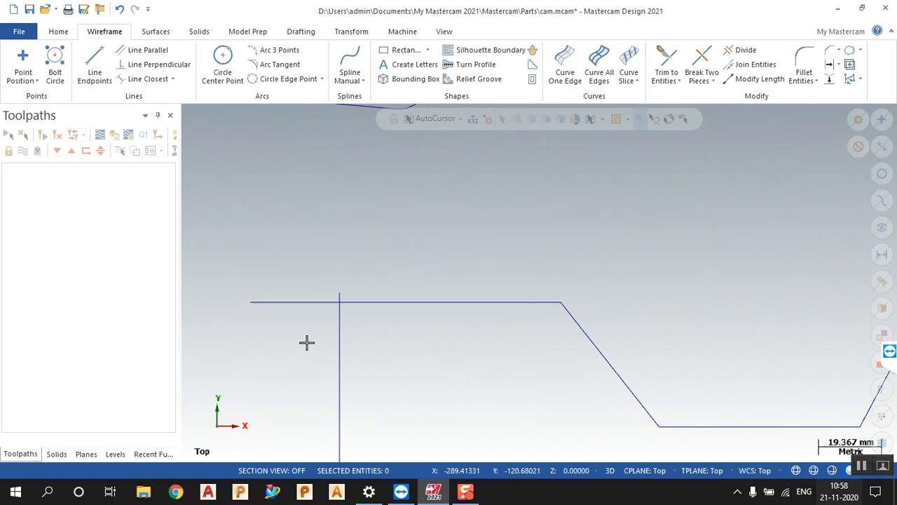
{"action": "left_click", "coordinate": [741, 52]}
{"action": "left_click", "coordinate": [296, 302]}
{"action": "left_click", "coordinate": [339, 296]}
{"action": "scroll", "coordinate": [524, 218], "scroll_direction": "down", "scroll_amount": 3}
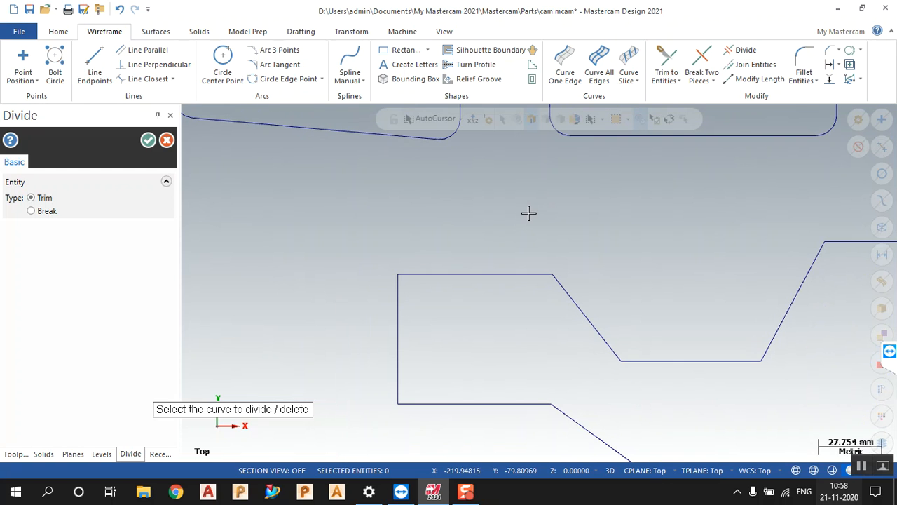
{"action": "key", "text": "Escape"}
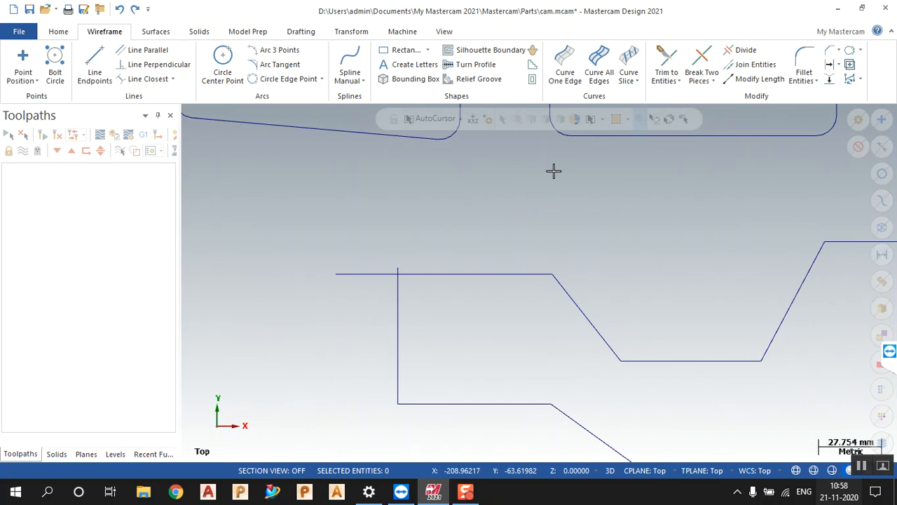
Trim the upper edge and left vertical line to their shared corner using Trim to Entities with Trim 2 entities
{"action": "left_click", "coordinate": [667, 64]}
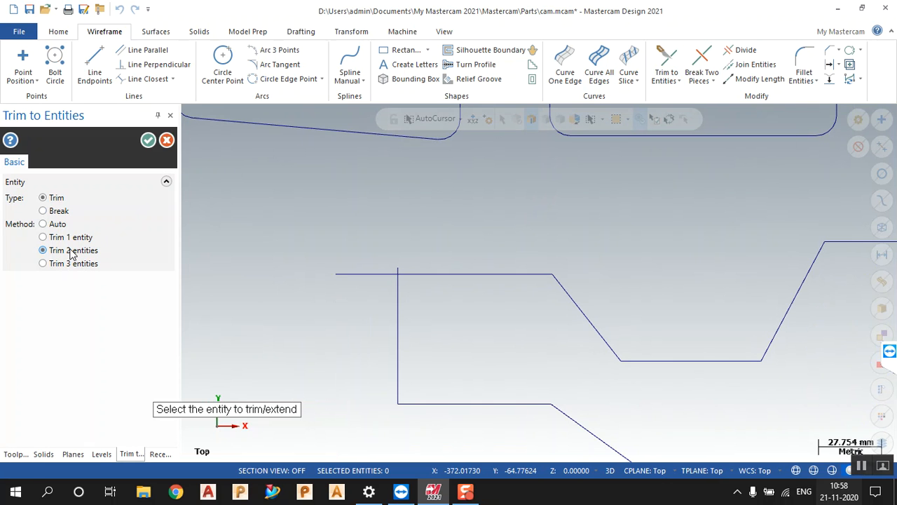
{"action": "left_click", "coordinate": [440, 274]}
{"action": "left_click", "coordinate": [398, 314]}
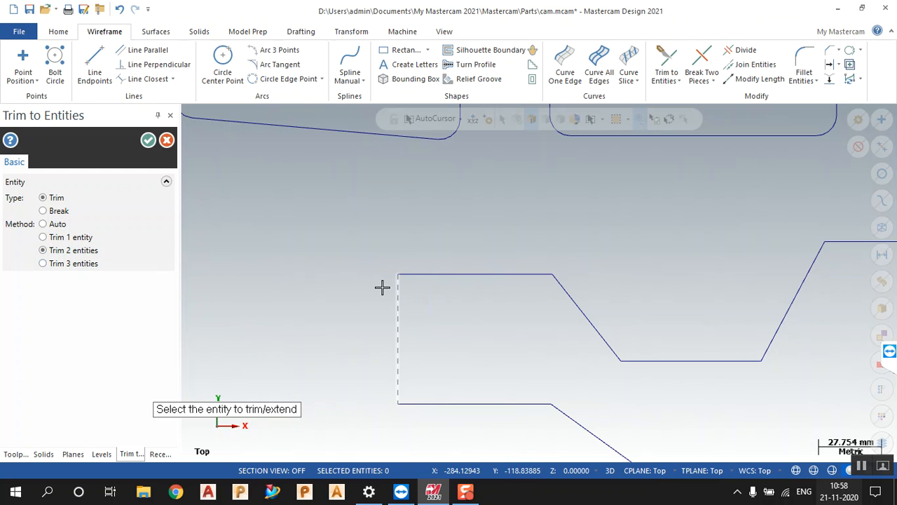
{"action": "left_click", "coordinate": [148, 141]}
Delete the left vertical edge of the new notched outline
{"action": "scroll", "coordinate": [287, 203], "scroll_direction": "down", "scroll_amount": 3}
{"action": "scroll", "coordinate": [462, 350], "scroll_direction": "up", "scroll_amount": 1}
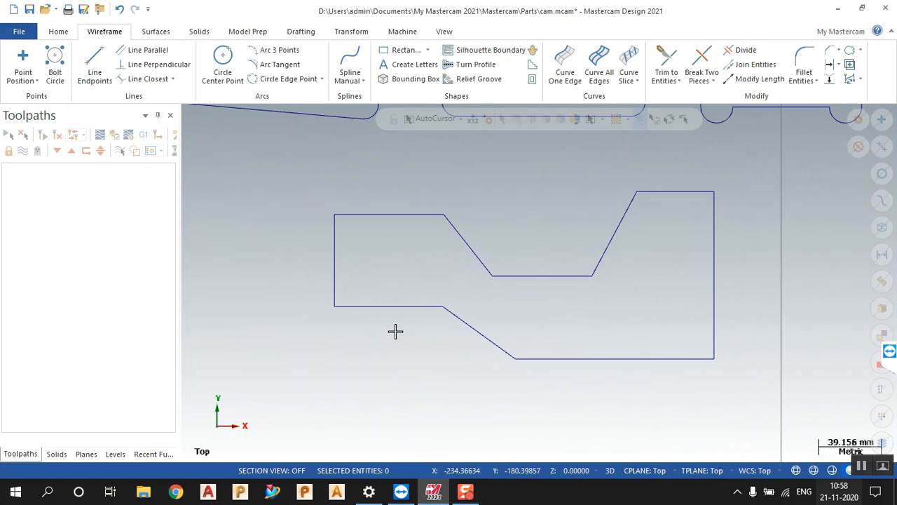
{"action": "scroll", "coordinate": [490, 340], "scroll_direction": "down", "scroll_amount": 2}
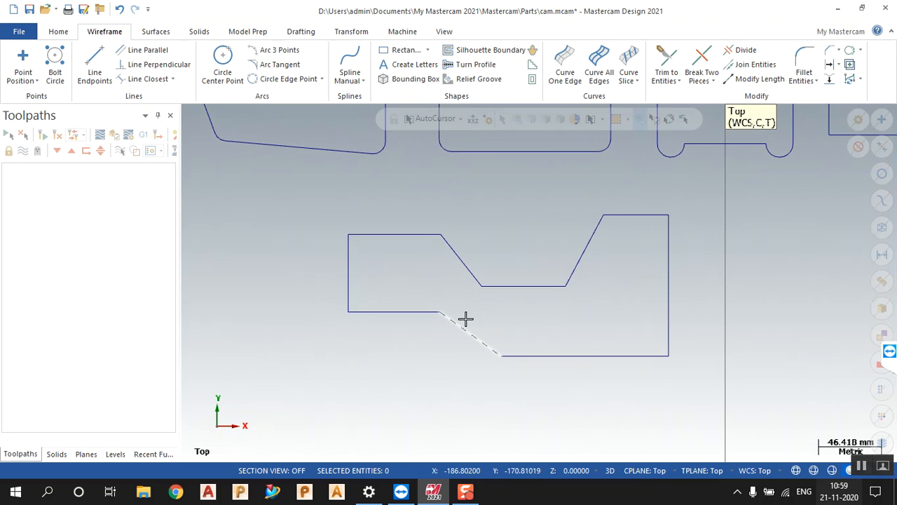
{"action": "left_click", "coordinate": [347, 262]}
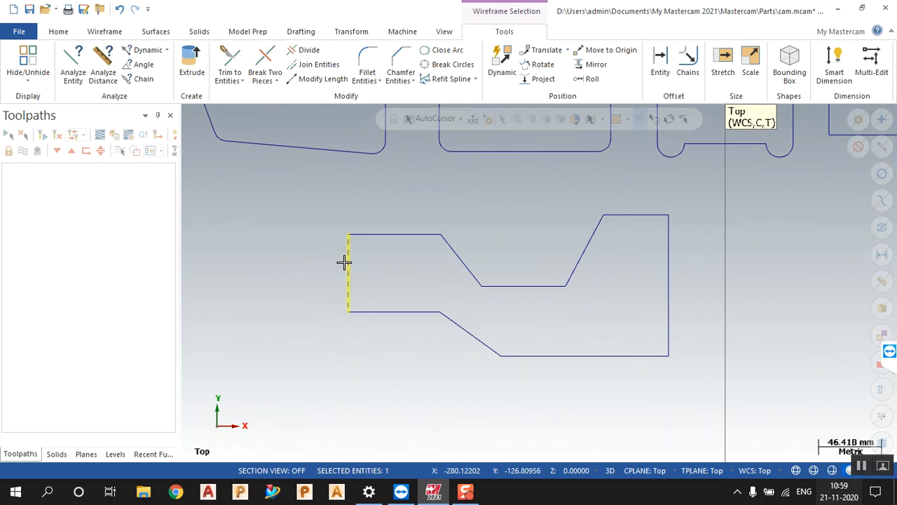
{"action": "key", "text": "Delete"}
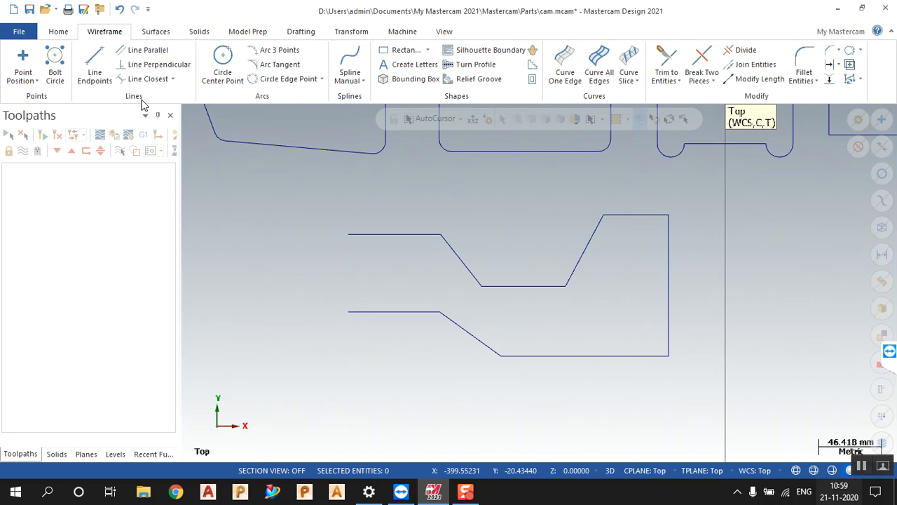
Draw a slanted freeform line crossing the upper edge's open end and running down past the lower edge's level
{"action": "left_click", "coordinate": [95, 63]}
{"action": "left_click", "coordinate": [397, 194]}
{"action": "left_click", "coordinate": [286, 342]}
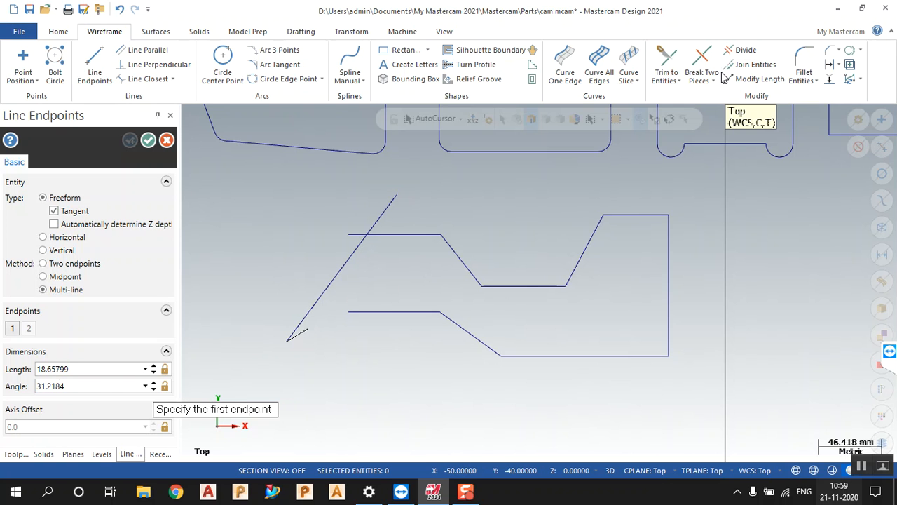
Trim or extend the upper and lower edges to meet the slanted line using Trim 2 entities, closing the outline
{"action": "left_click", "coordinate": [729, 51]}
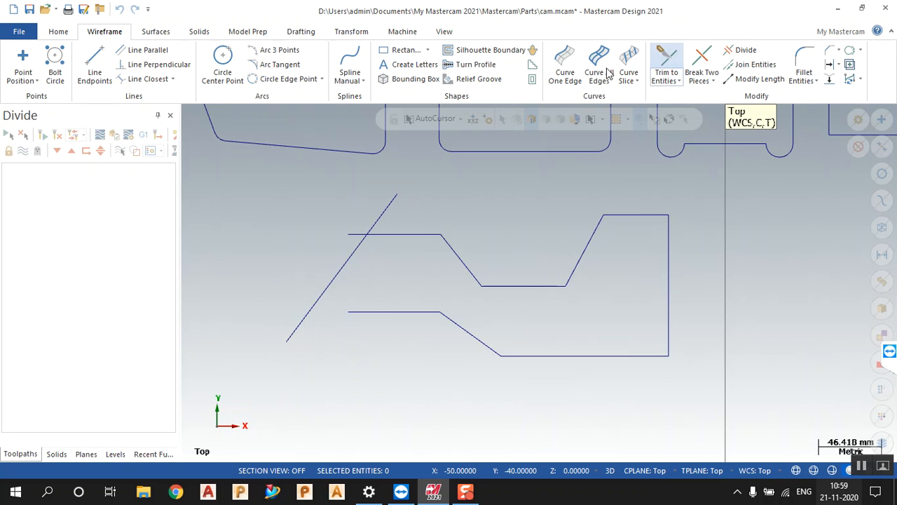
{"action": "left_click", "coordinate": [659, 65]}
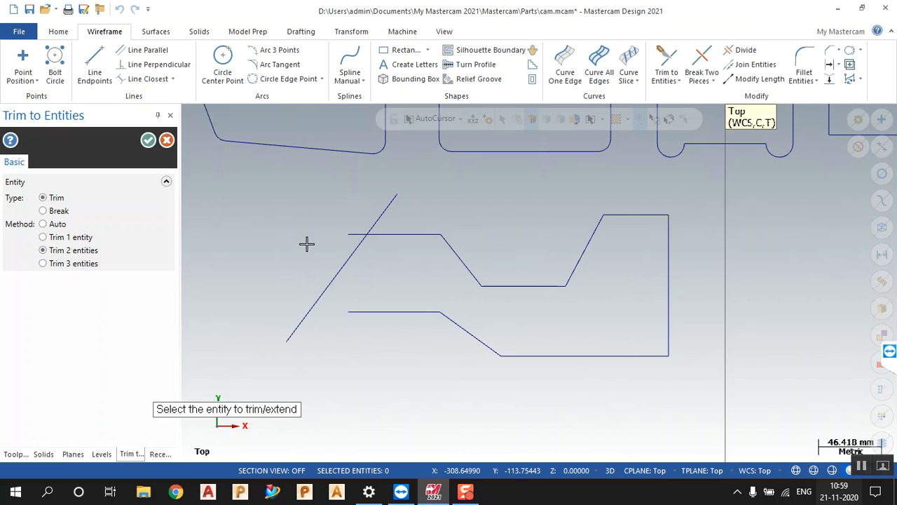
{"action": "left_click", "coordinate": [400, 238]}
{"action": "left_click", "coordinate": [354, 259]}
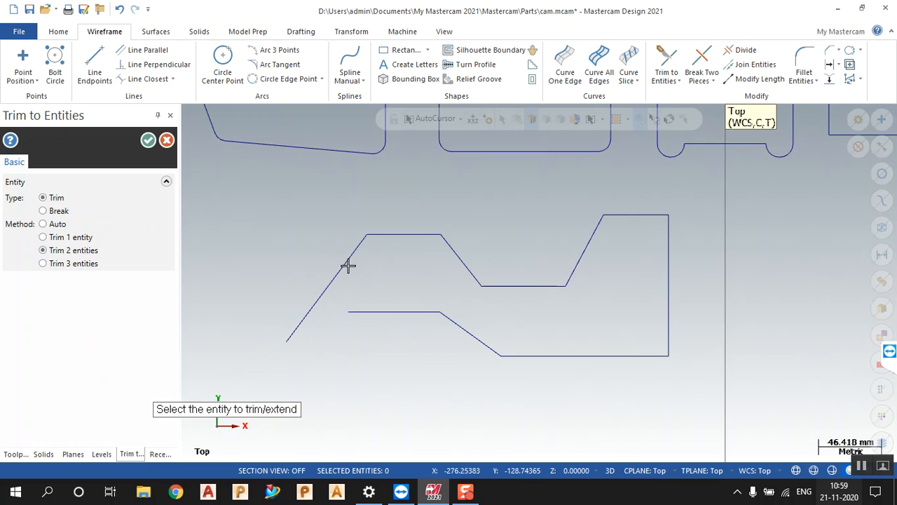
{"action": "left_click", "coordinate": [371, 312]}
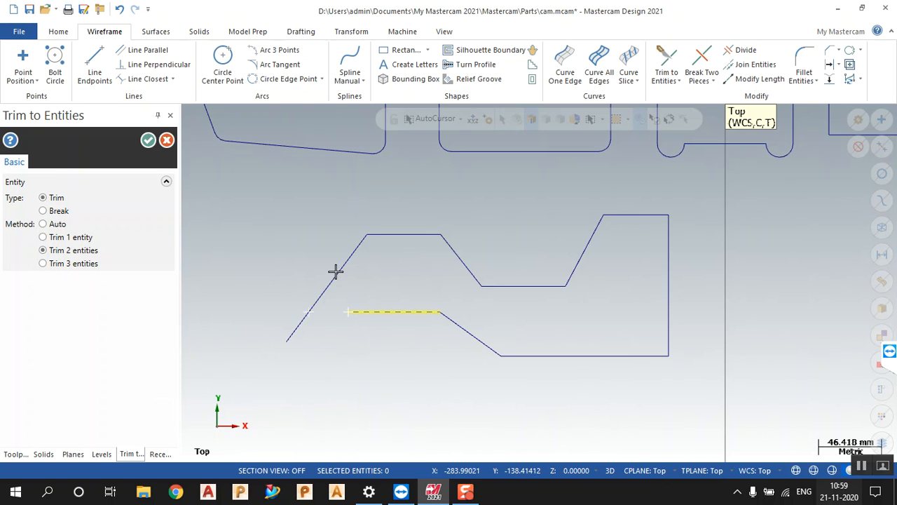
{"action": "left_click", "coordinate": [335, 272]}
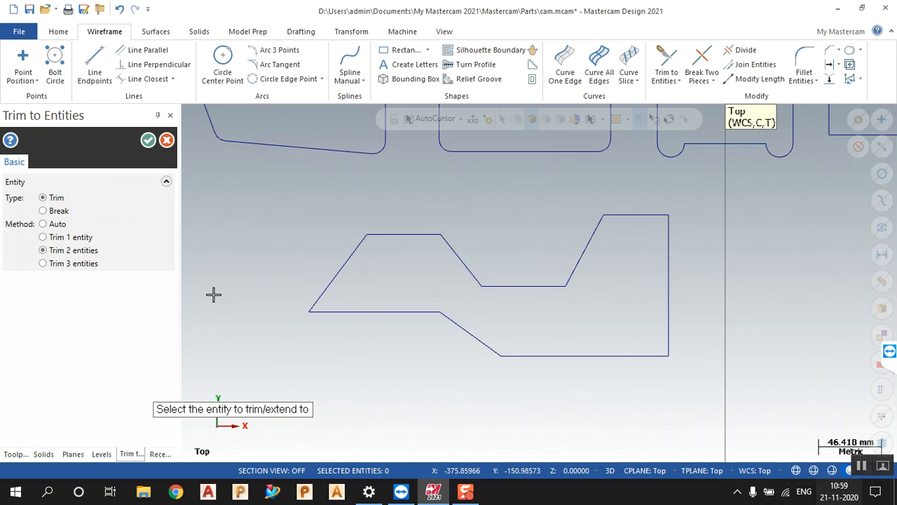
{"action": "left_click", "coordinate": [166, 141]}
{"action": "left_click", "coordinate": [804, 66]}
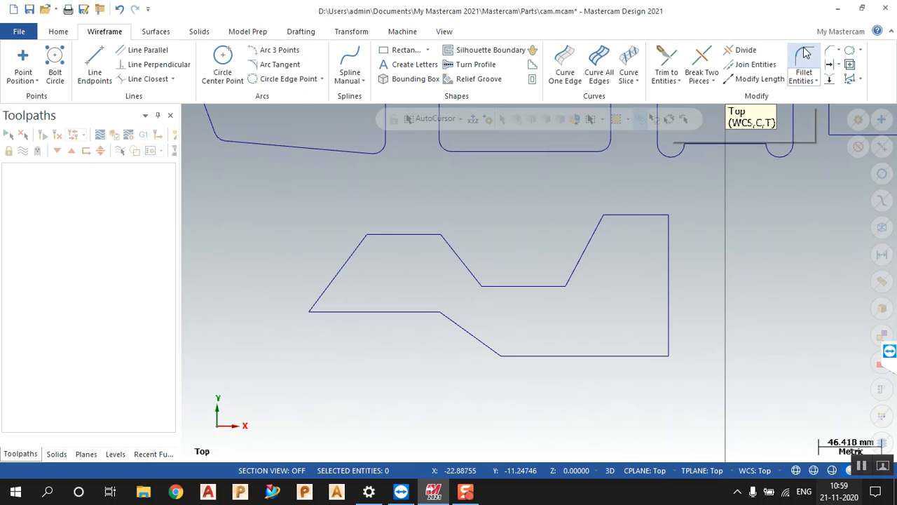
{"action": "key", "text": "Escape"}
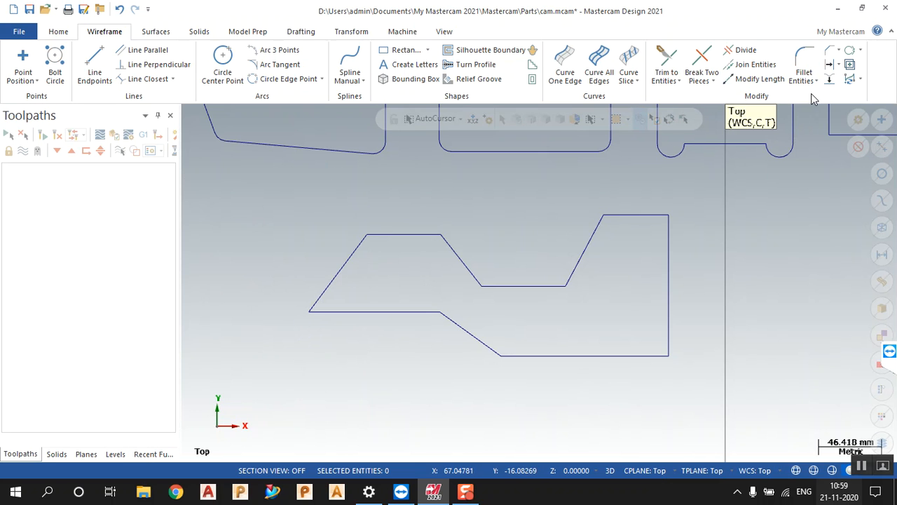
Apply Fillet Chains to the whole irregular outline using the Normal method, radius 9 mm and all corners rounded
{"action": "left_click", "coordinate": [811, 81]}
{"action": "left_click", "coordinate": [817, 110]}
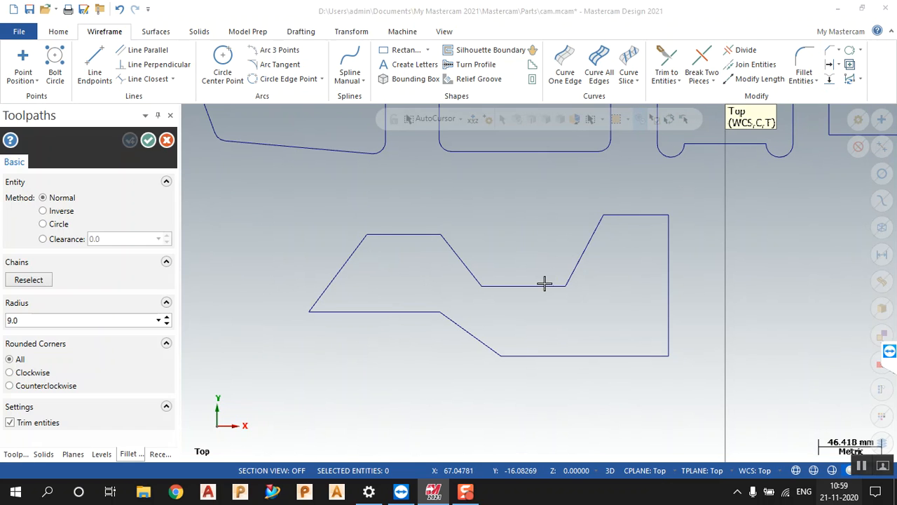
{"action": "left_click", "coordinate": [541, 285]}
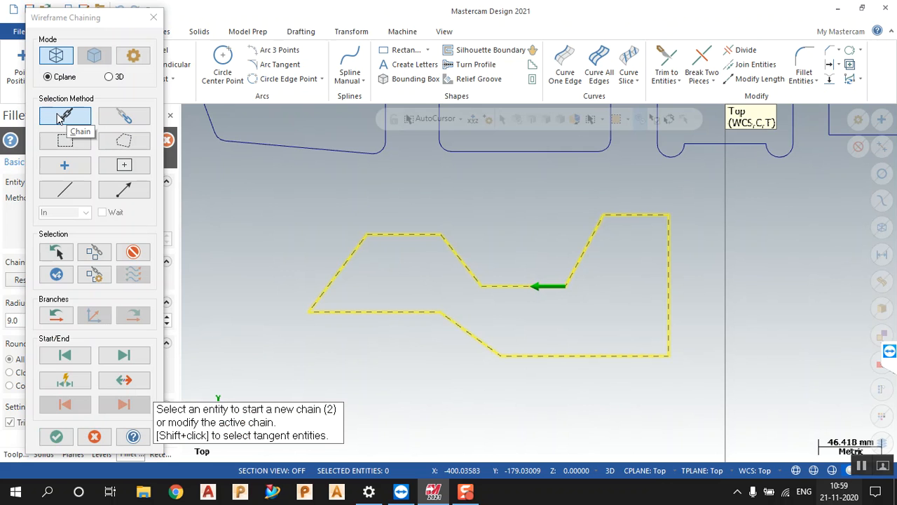
{"action": "left_click", "coordinate": [57, 437]}
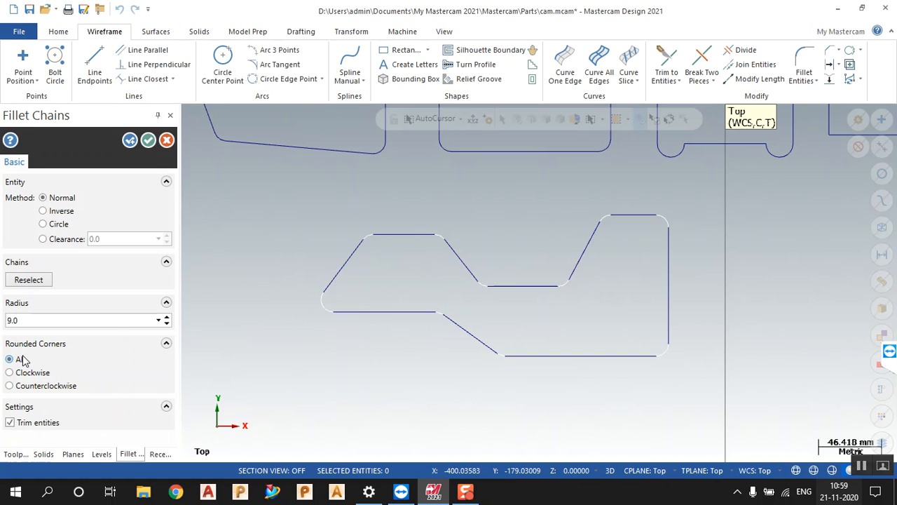
Try clockwise corner rounding, set the chain fillet radius to 16 mm, and apply the fillets to the counterclockwise corners only
{"action": "left_click", "coordinate": [21, 373]}
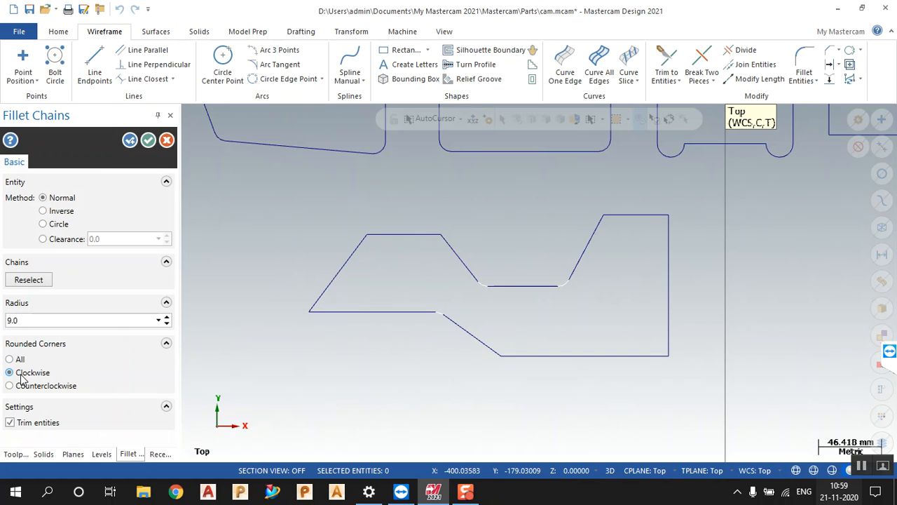
{"action": "left_click", "coordinate": [167, 316]}
{"action": "left_click", "coordinate": [167, 315]}
{"action": "left_click", "coordinate": [167, 315]}
{"action": "left_click", "coordinate": [167, 315]}
{"action": "left_click", "coordinate": [166, 316]}
{"action": "left_click", "coordinate": [167, 316]}
{"action": "left_click", "coordinate": [167, 315]}
{"action": "left_click", "coordinate": [35, 386]}
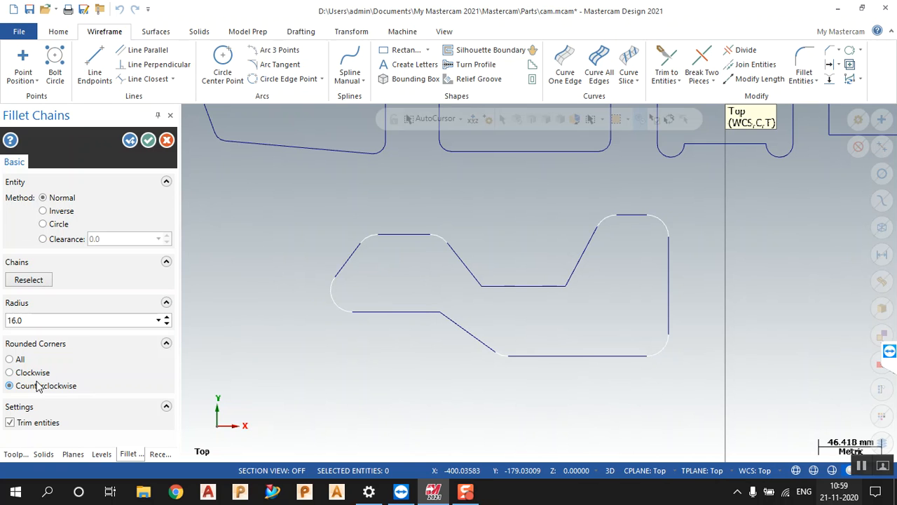
{"action": "left_click", "coordinate": [148, 140]}
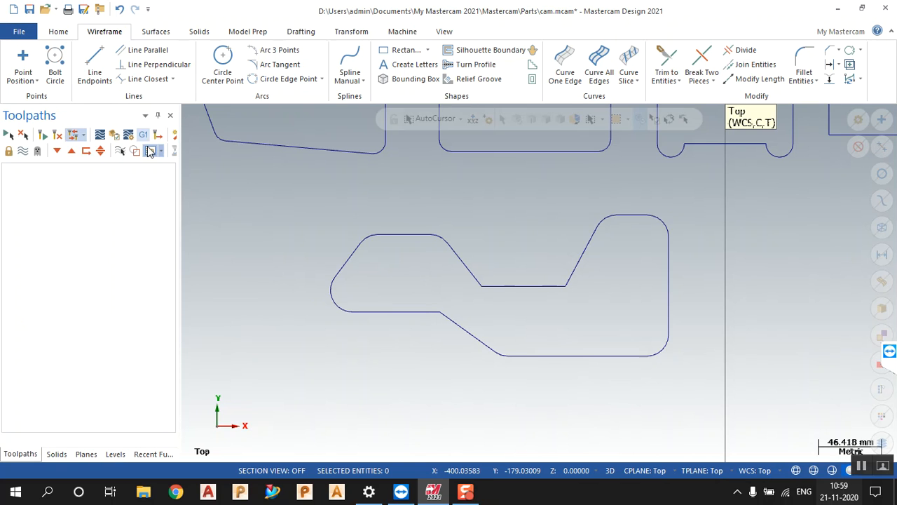
Convert the fillet arc at the upper-left corner of the irregular outline's tall right lobe into a full circle with Close Arc
{"action": "scroll", "coordinate": [253, 328], "scroll_direction": "down", "scroll_amount": 1}
{"action": "scroll", "coordinate": [253, 327], "scroll_direction": "down", "scroll_amount": 4}
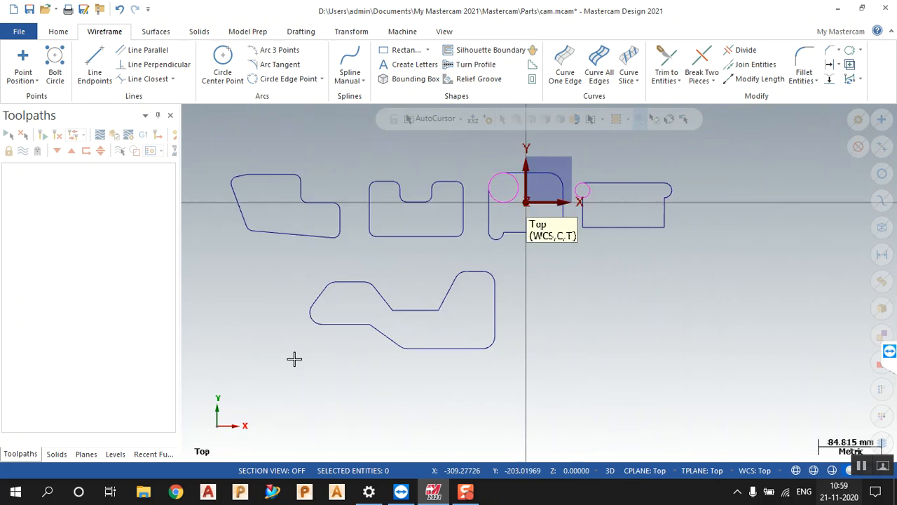
{"action": "scroll", "coordinate": [711, 370], "scroll_direction": "down", "scroll_amount": 2}
{"action": "scroll", "coordinate": [414, 355], "scroll_direction": "up", "scroll_amount": 4}
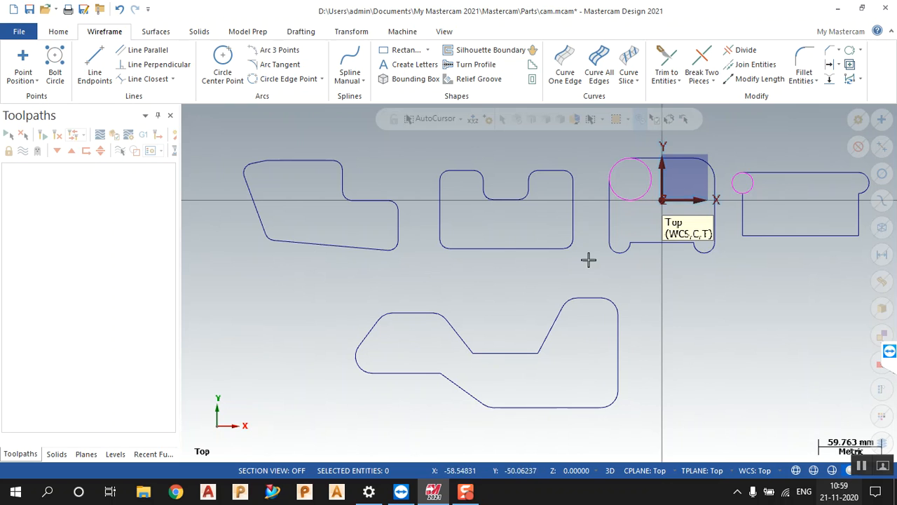
{"action": "left_click", "coordinate": [850, 50]}
{"action": "left_click", "coordinate": [569, 298]}
{"action": "left_click", "coordinate": [483, 147]}
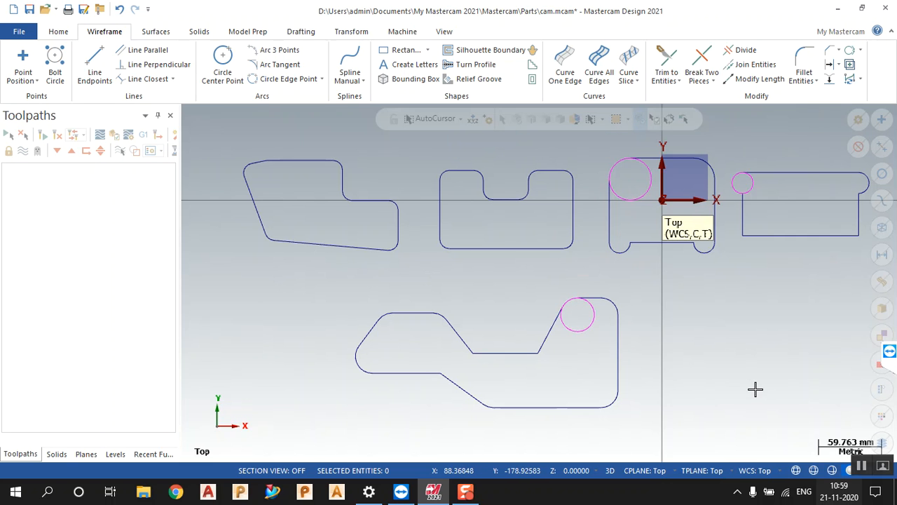
Convert the fillet arc at the upper-left corner of the irregular outline's left lobe into a full circle with Close Arc
{"action": "left_click_drag", "start_coordinate": [81, 19], "coordinate": [48, 43]}
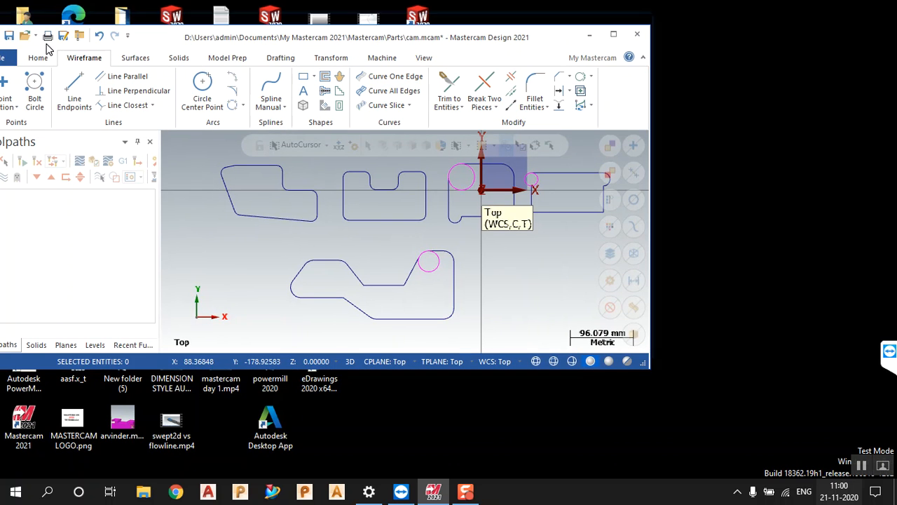
{"action": "left_click", "coordinate": [616, 35]}
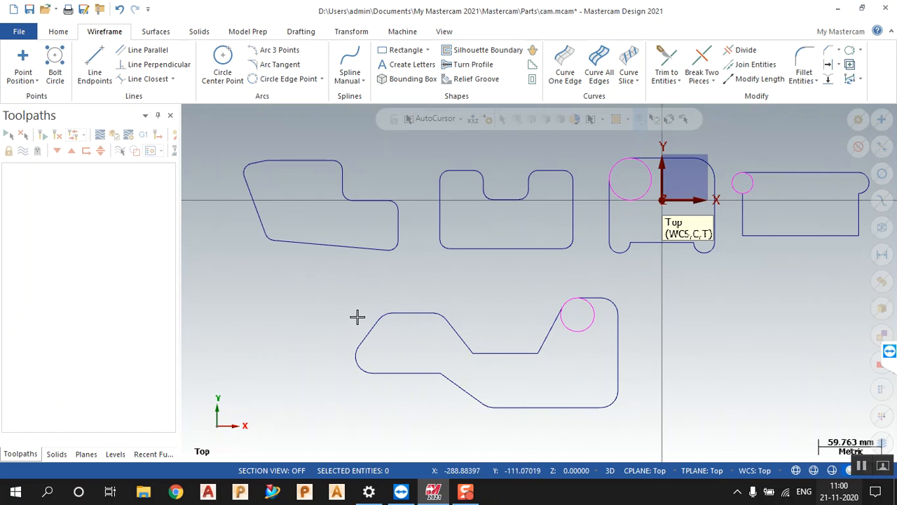
{"action": "left_click", "coordinate": [850, 50]}
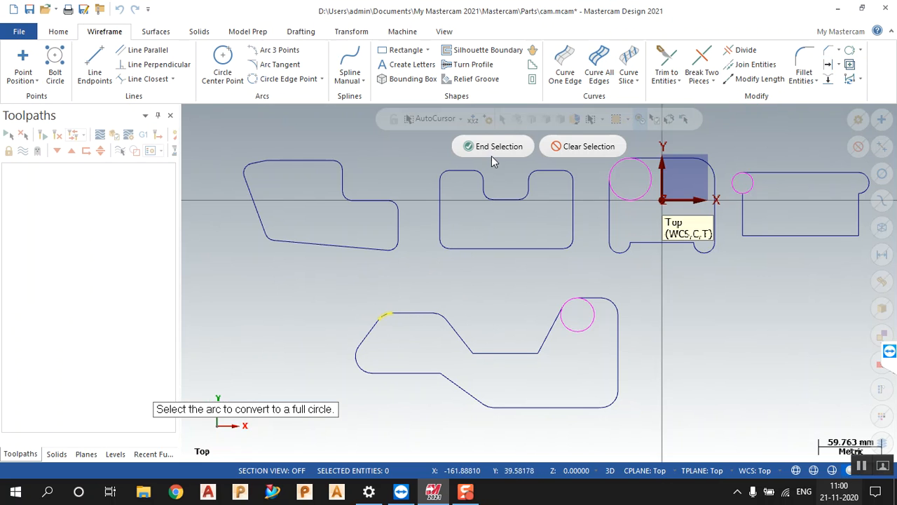
{"action": "left_click", "coordinate": [492, 151]}
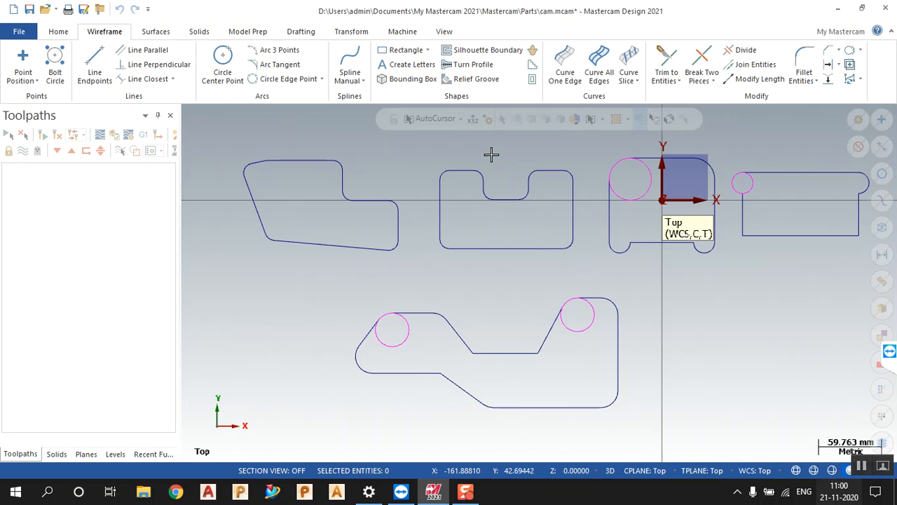
Clear the result colors so all the closed circles return to the normal wireframe color
{"action": "scroll", "coordinate": [206, 295], "scroll_direction": "down", "scroll_amount": 2}
{"action": "scroll", "coordinate": [225, 292], "scroll_direction": "up", "scroll_amount": 2}
{"action": "right_click", "coordinate": [226, 300]}
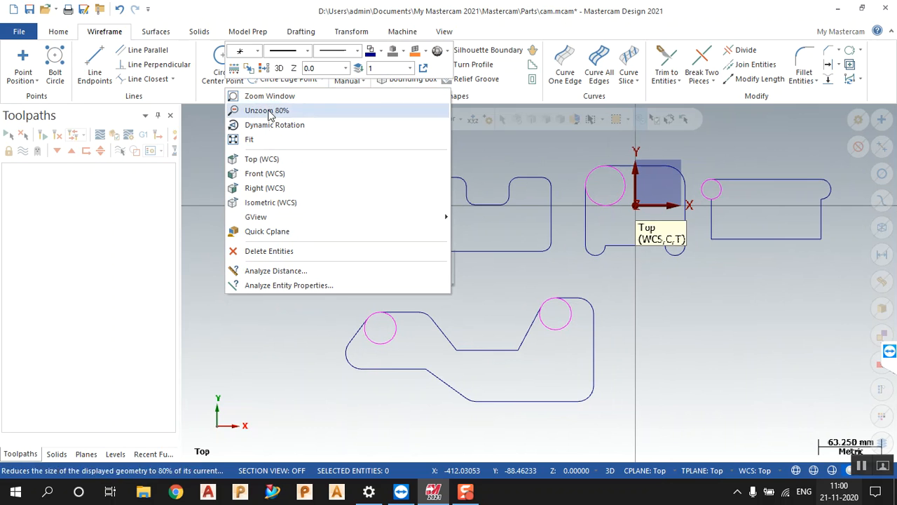
{"action": "left_click", "coordinate": [265, 69]}
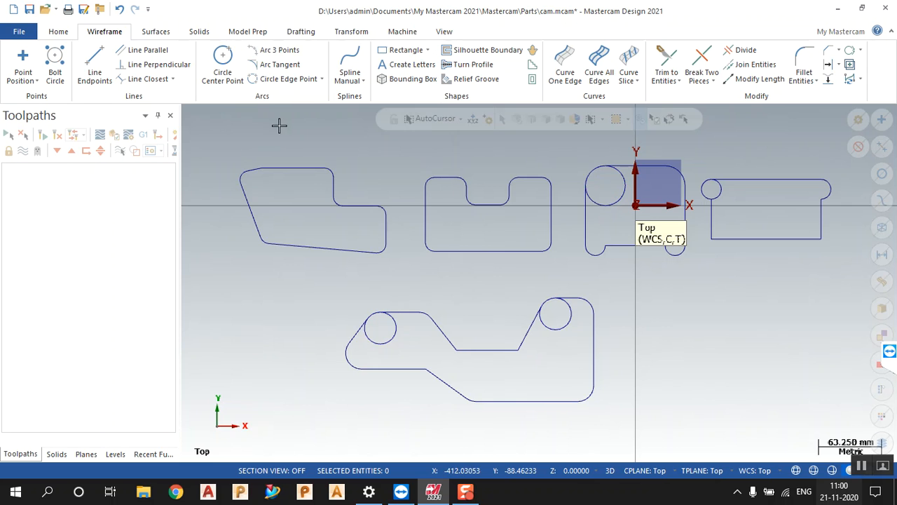
Offset a copy of the leftmost outline's upper edge outward by 5 mm using Offset Entity
{"action": "scroll", "coordinate": [658, 287], "scroll_direction": "up", "scroll_amount": 1}
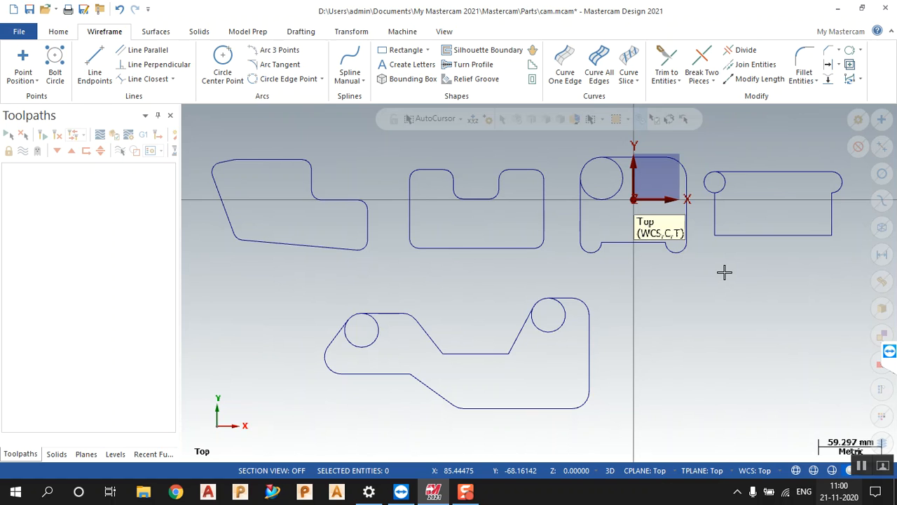
{"action": "left_click", "coordinate": [839, 65]}
{"action": "left_click", "coordinate": [841, 71]}
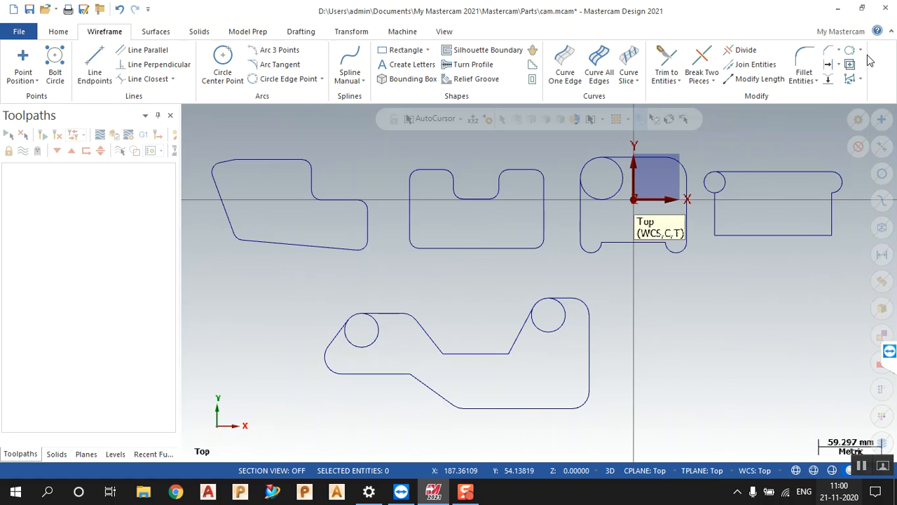
{"action": "left_click", "coordinate": [829, 66]}
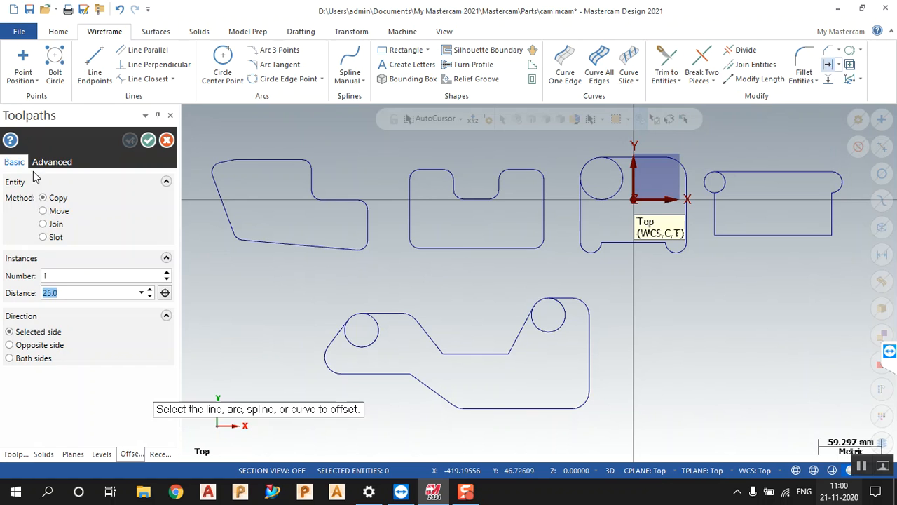
{"action": "left_click", "coordinate": [59, 295]}
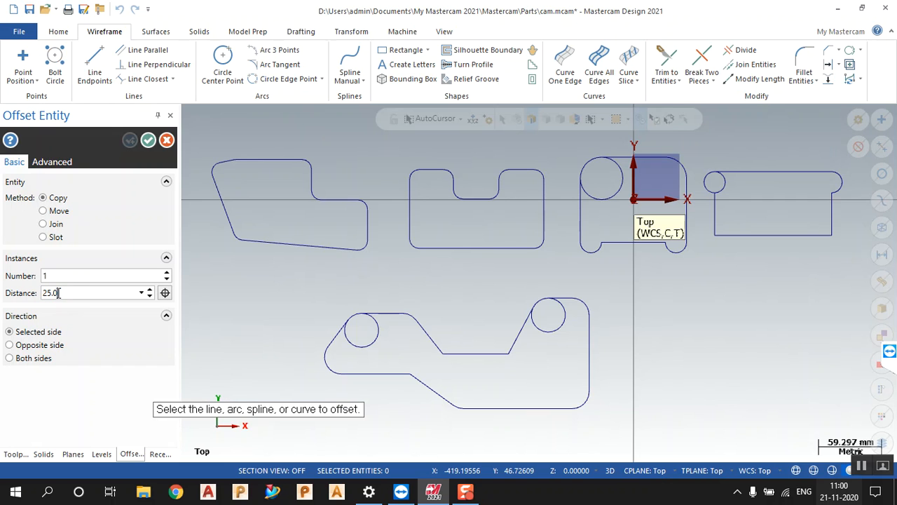
{"action": "double_click", "coordinate": [63, 293]}
{"action": "type", "text": "5"}
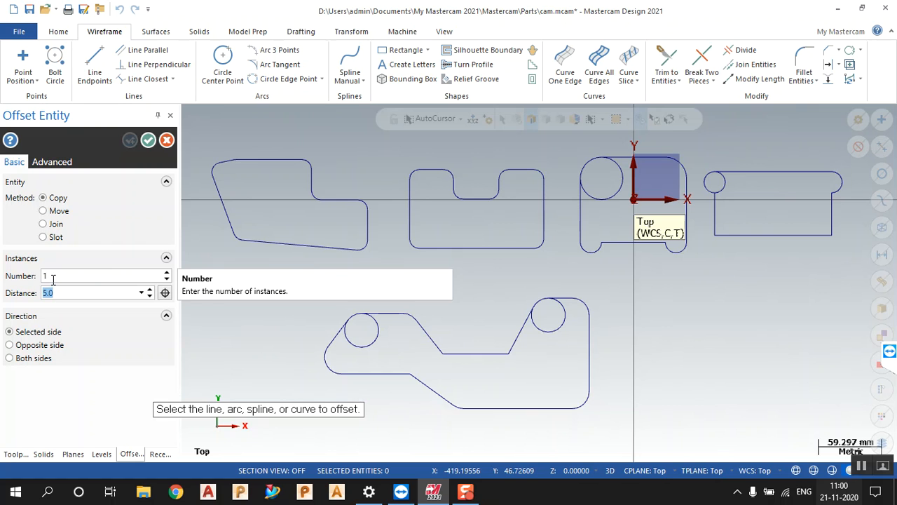
{"action": "left_click", "coordinate": [263, 161]}
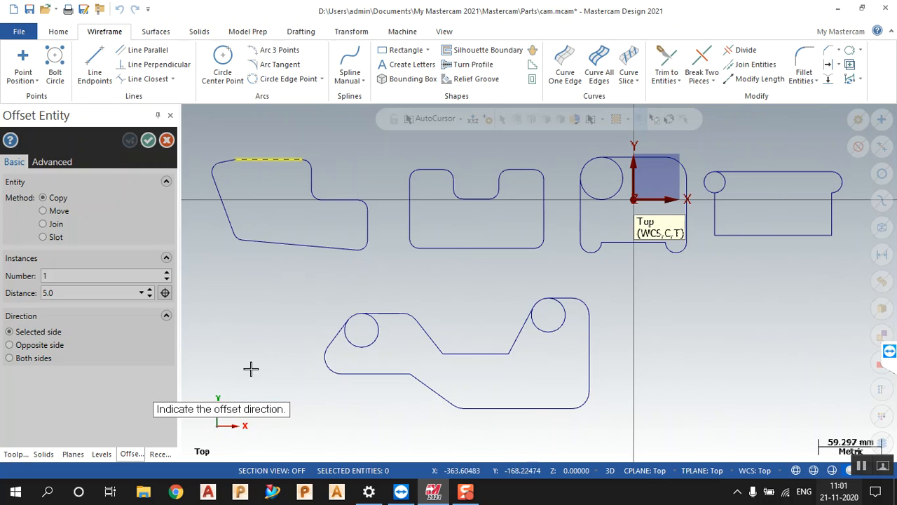
{"action": "left_click", "coordinate": [242, 409]}
{"action": "left_click_drag", "start_coordinate": [242, 409], "coordinate": [289, 284]}
{"action": "left_click", "coordinate": [276, 134]}
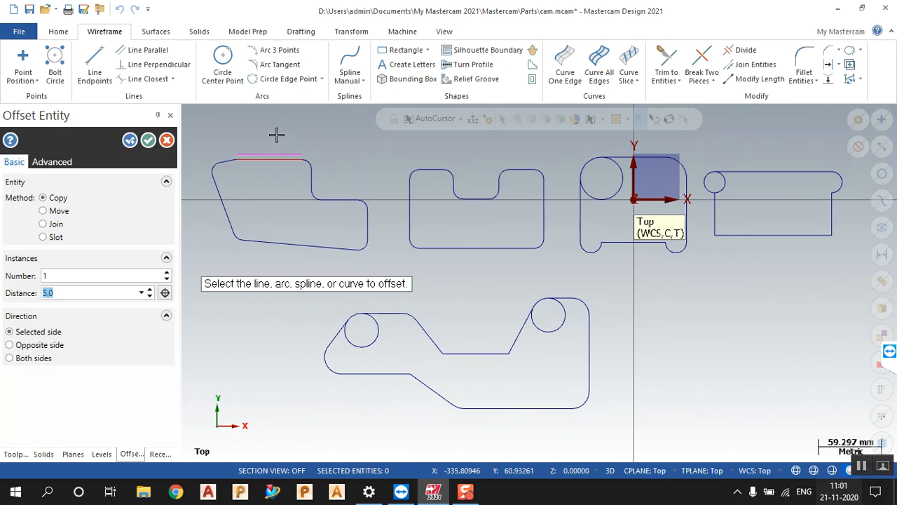
Offset the leftmost outline's short upper-left edge, upper-left arc, slanted left edge and lower-left arc outward by 5 mm
{"action": "left_click", "coordinate": [223, 163]}
{"action": "left_click", "coordinate": [217, 150]}
{"action": "scroll", "coordinate": [216, 175], "scroll_direction": "up", "scroll_amount": 2}
{"action": "scroll", "coordinate": [210, 161], "scroll_direction": "up", "scroll_amount": 1}
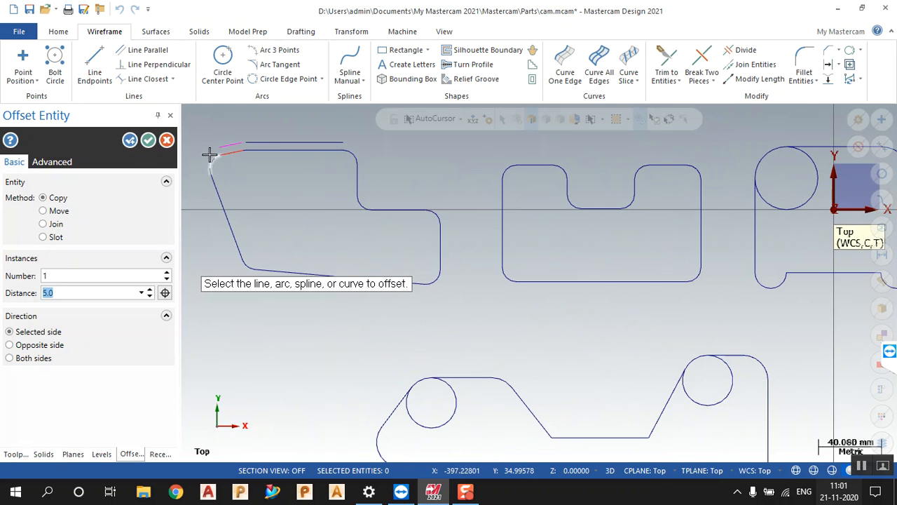
{"action": "left_click", "coordinate": [206, 154]}
{"action": "left_click", "coordinate": [194, 152]}
{"action": "left_click", "coordinate": [226, 210]}
{"action": "left_click", "coordinate": [208, 240]}
{"action": "left_click", "coordinate": [250, 266]}
{"action": "left_click", "coordinate": [222, 288]}
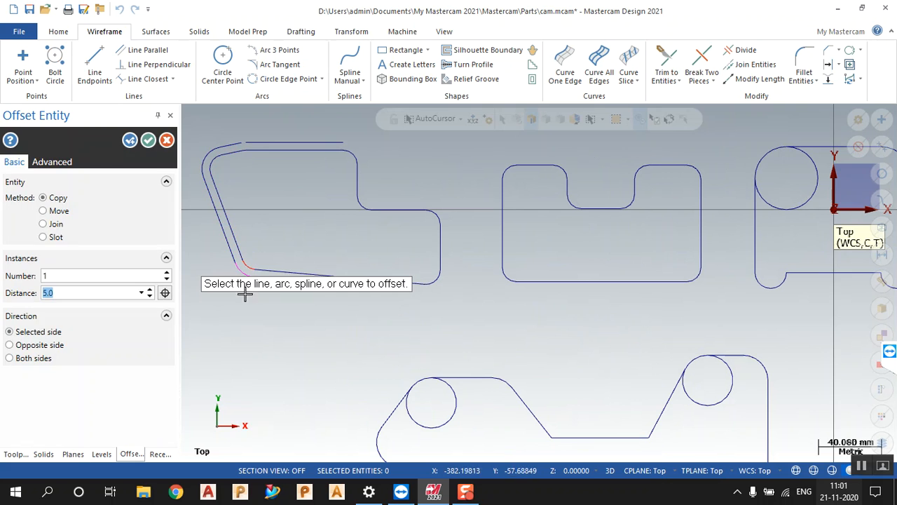
Offset the leftmost outline's lower edge, right edge, both right-hand corner arcs and the horizontal step edge outward by 5 mm
{"action": "left_click", "coordinate": [414, 283]}
{"action": "left_click", "coordinate": [405, 319]}
{"action": "left_click", "coordinate": [444, 278]}
{"action": "left_click", "coordinate": [461, 295]}
{"action": "left_click", "coordinate": [432, 240]}
{"action": "left_click", "coordinate": [458, 239]}
{"action": "left_click", "coordinate": [426, 209]}
{"action": "left_click", "coordinate": [439, 196]}
{"action": "left_click", "coordinate": [395, 213]}
{"action": "left_click", "coordinate": [407, 167]}
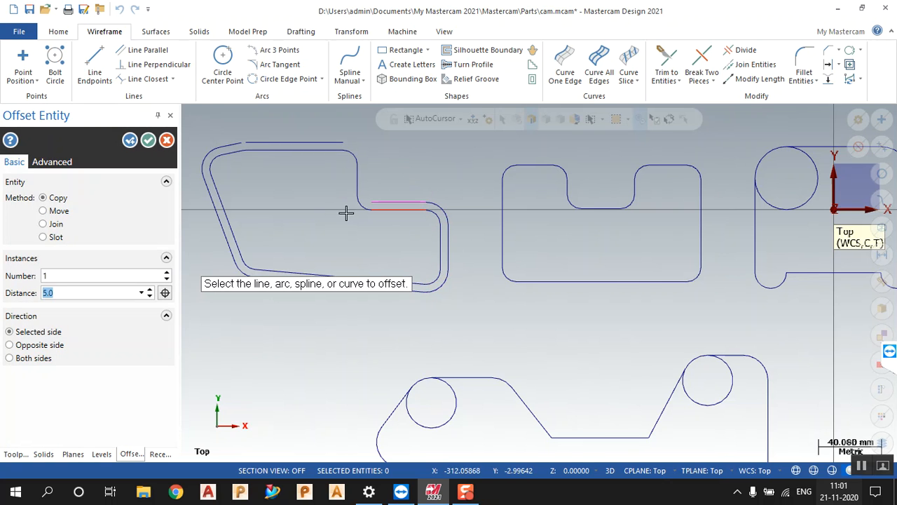
Offset the leftmost outline's concave step arc inward, and its vertical step edge and upper-right arc outward, each by 5 mm
{"action": "left_click", "coordinate": [356, 205]}
{"action": "left_click", "coordinate": [343, 225]}
{"action": "left_click", "coordinate": [359, 178]}
{"action": "left_click", "coordinate": [382, 176]}
{"action": "left_click", "coordinate": [354, 150]}
{"action": "left_click", "coordinate": [357, 145]}
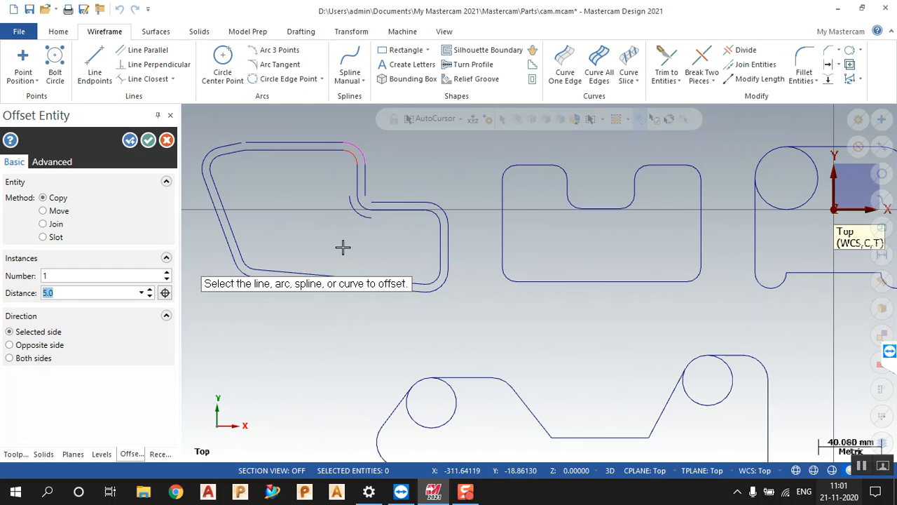
{"action": "left_click", "coordinate": [147, 140]}
Offset the notched rectangle's left edge, upper-left arc, left tab's upper edge and its right corner arc by 5 mm on both sides
{"action": "scroll", "coordinate": [250, 226], "scroll_direction": "down", "scroll_amount": 4}
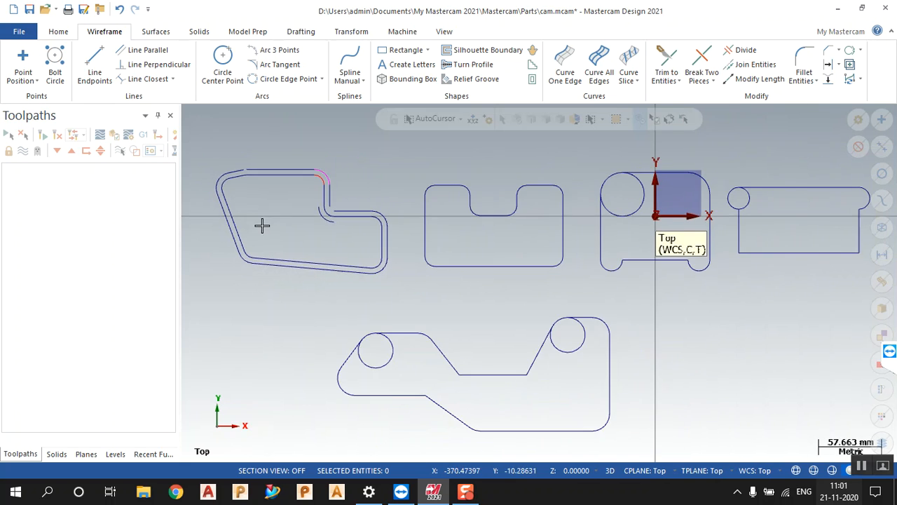
{"action": "scroll", "coordinate": [429, 256], "scroll_direction": "down", "scroll_amount": 1}
{"action": "scroll", "coordinate": [434, 255], "scroll_direction": "up", "scroll_amount": 2}
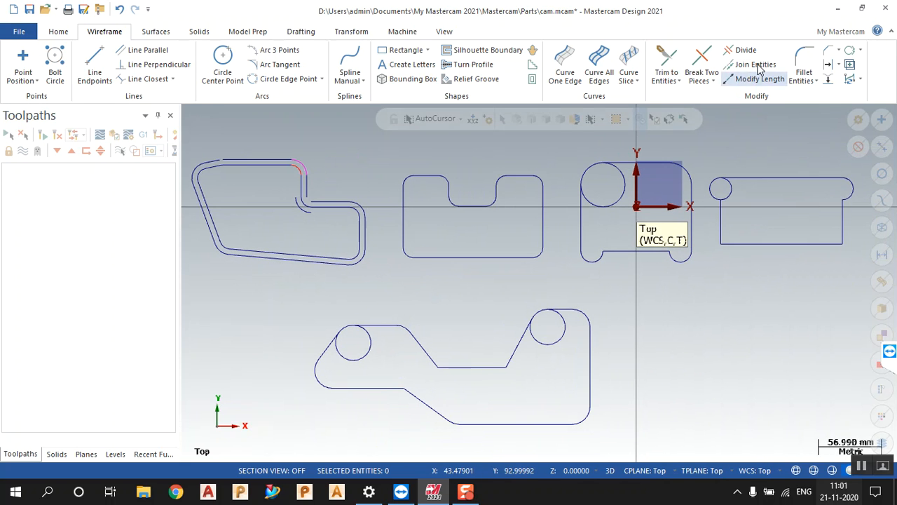
{"action": "left_click", "coordinate": [828, 65]}
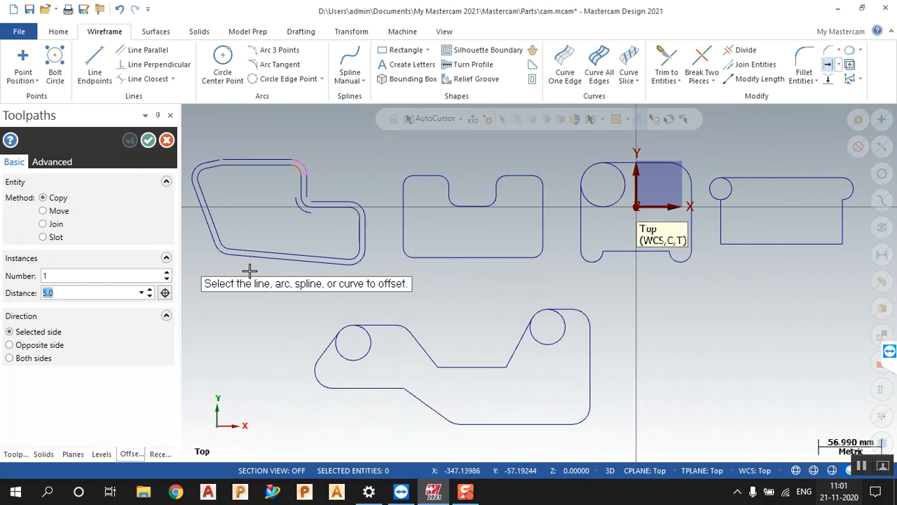
{"action": "left_click", "coordinate": [70, 292]}
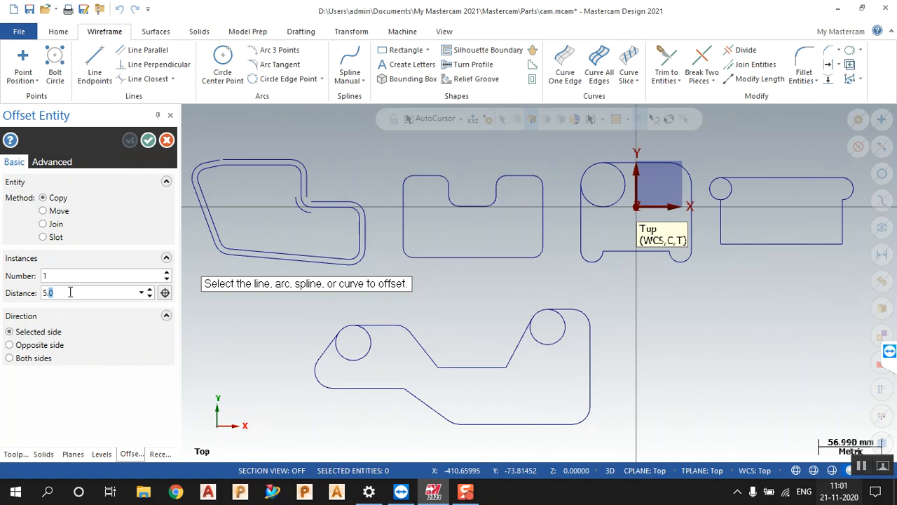
{"action": "left_click", "coordinate": [26, 359]}
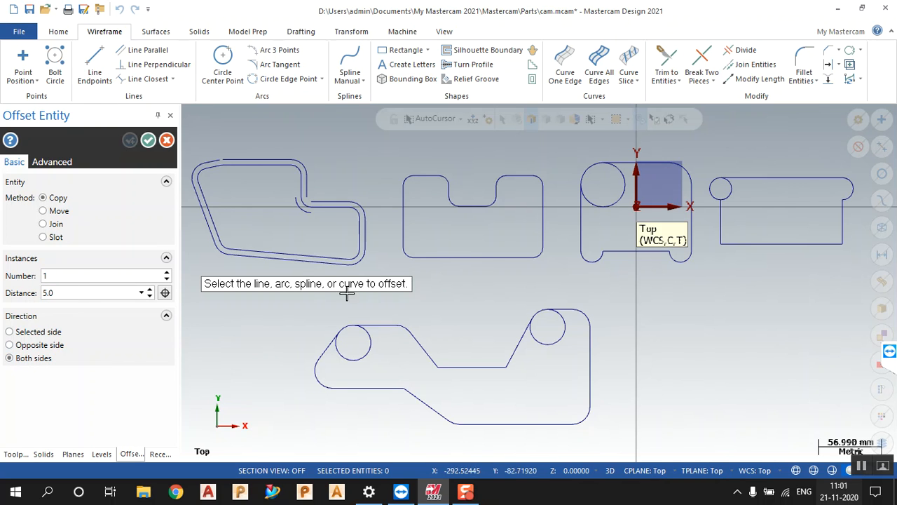
{"action": "left_click", "coordinate": [403, 203]}
{"action": "left_click", "coordinate": [426, 176]}
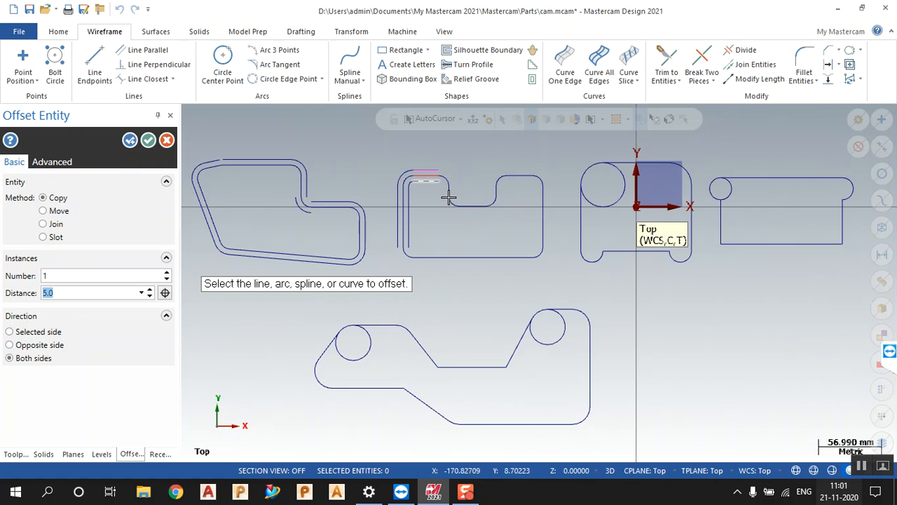
{"action": "left_click", "coordinate": [445, 174]}
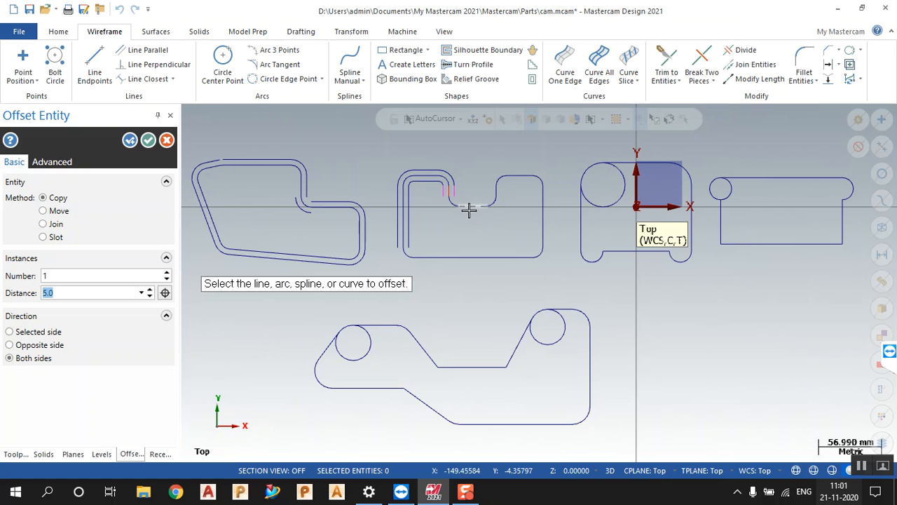
Offset the notch floor, right wall and right tab's upper contour 5 mm on both sides, switching the final corner arc to Opposite side
{"action": "left_click", "coordinate": [467, 207]}
{"action": "left_click", "coordinate": [495, 203]}
{"action": "left_click", "coordinate": [496, 191]}
{"action": "left_click", "coordinate": [502, 176]}
{"action": "left_click", "coordinate": [519, 174]}
{"action": "left_click", "coordinate": [541, 179]}
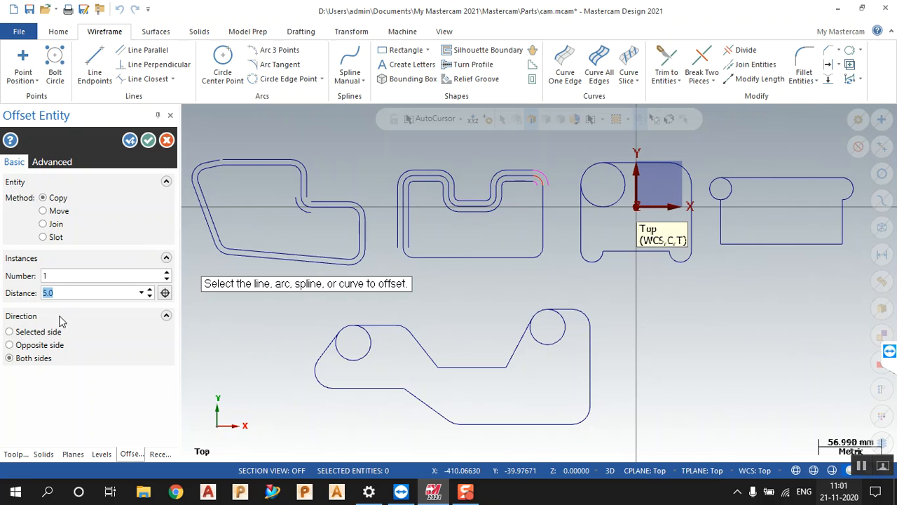
{"action": "left_click", "coordinate": [9, 345]}
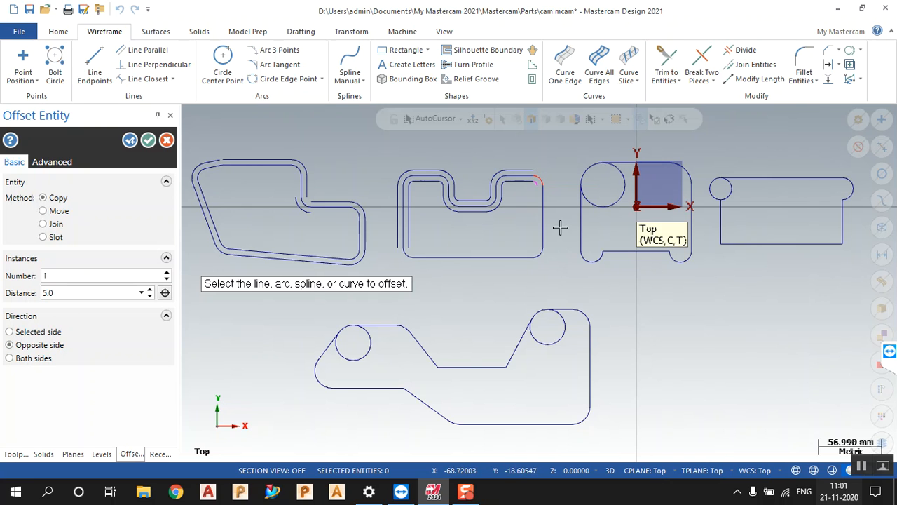
Offset the notched rectangle's right and lower edges outward by 5 mm using Opposite side
{"action": "left_click", "coordinate": [543, 214]}
{"action": "left_click", "coordinate": [532, 223]}
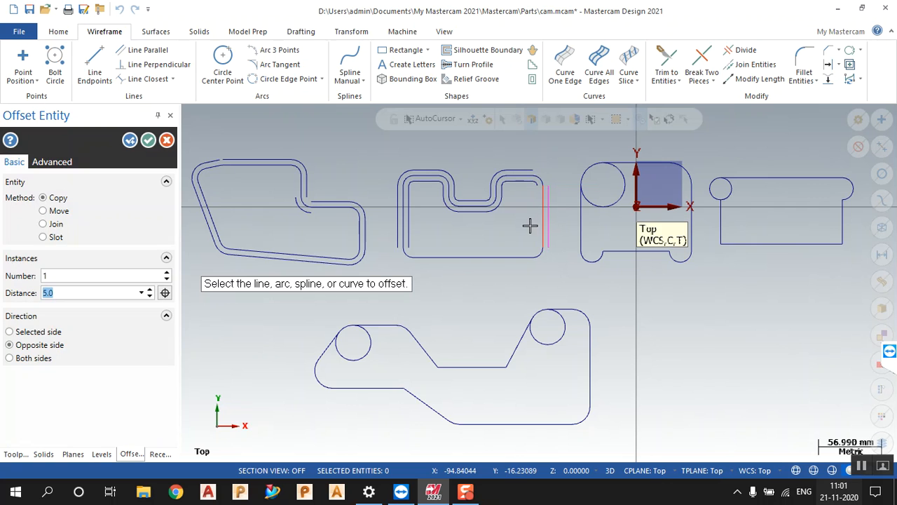
{"action": "left_click", "coordinate": [510, 257]}
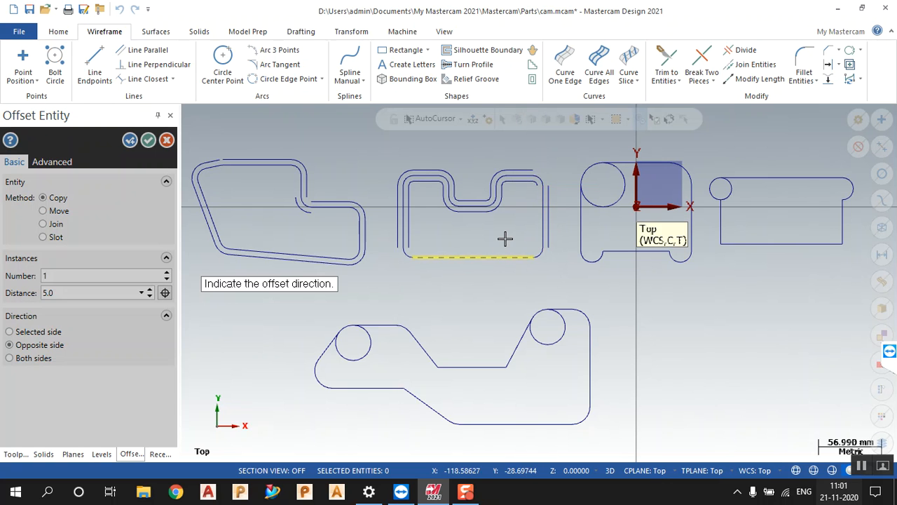
{"action": "left_click", "coordinate": [504, 238]}
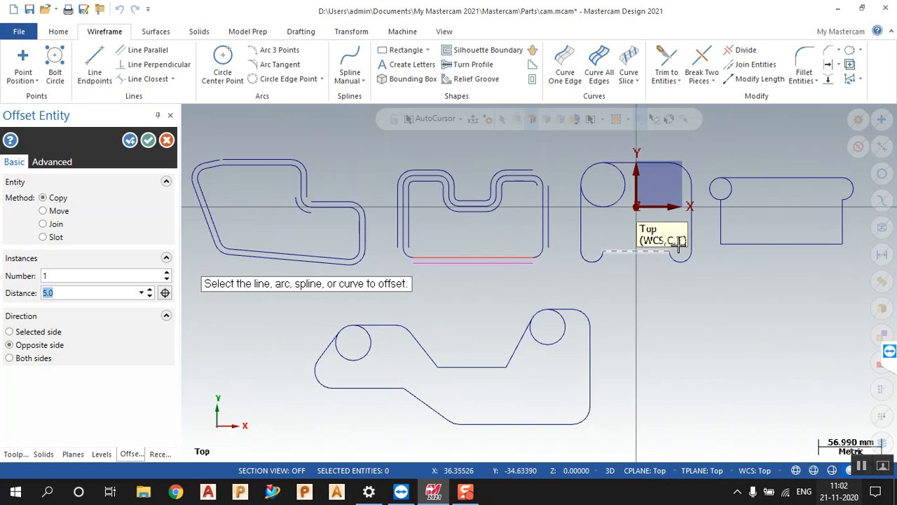
Offset the rightmost outline's lower edge outward by 5 mm, switching the direction to Selected side
{"action": "left_click", "coordinate": [759, 244]}
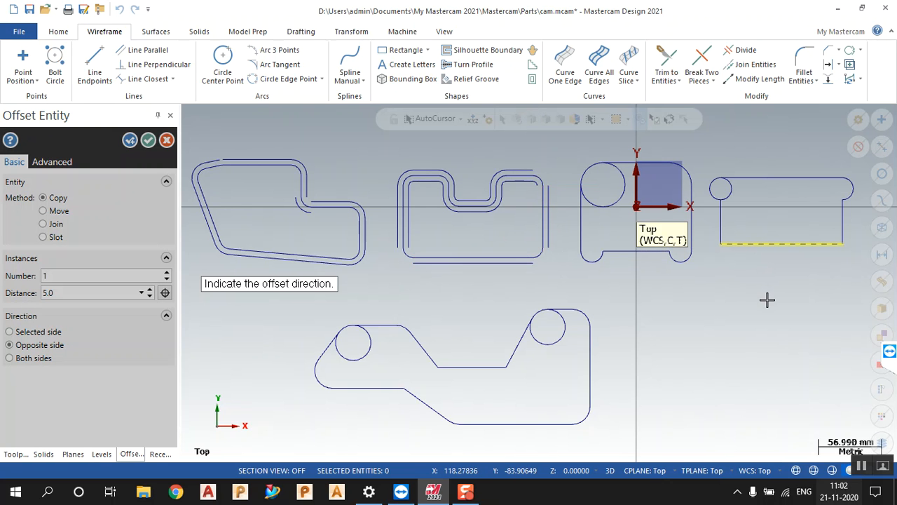
{"action": "left_click", "coordinate": [766, 300]}
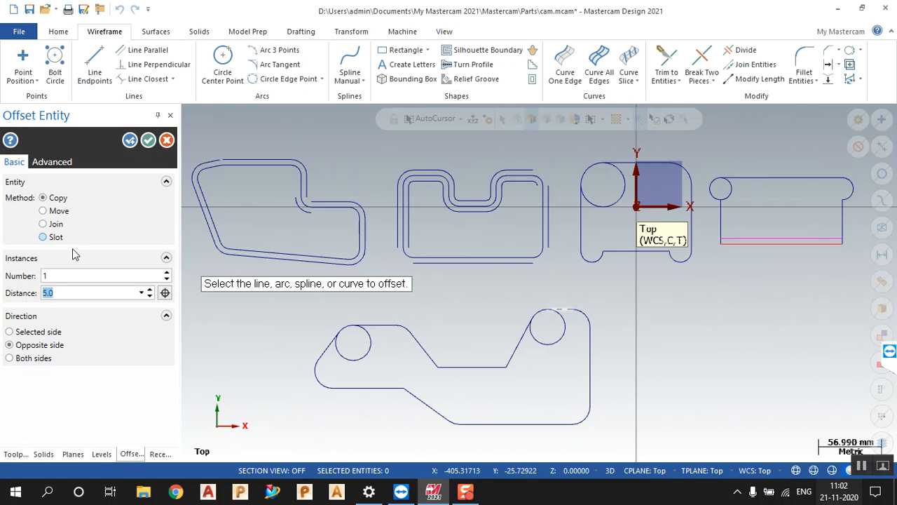
{"action": "left_click", "coordinate": [21, 332]}
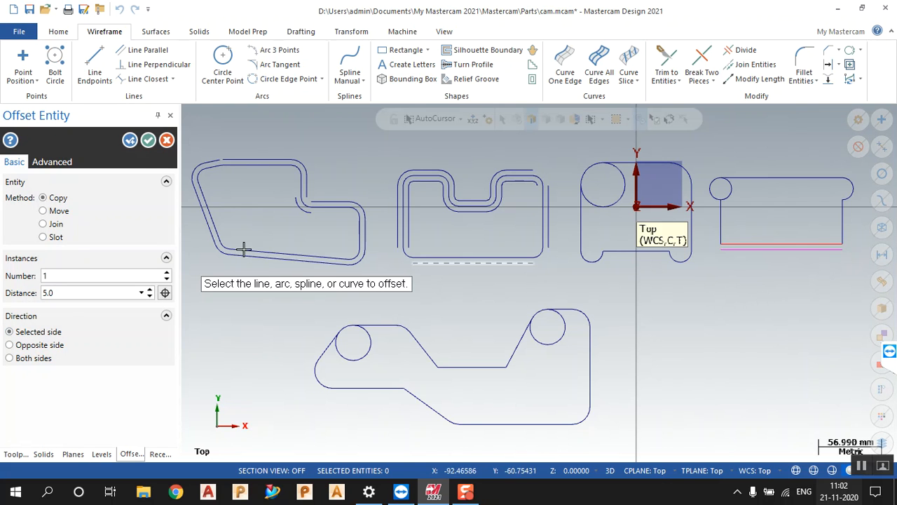
{"action": "left_click", "coordinate": [130, 140]}
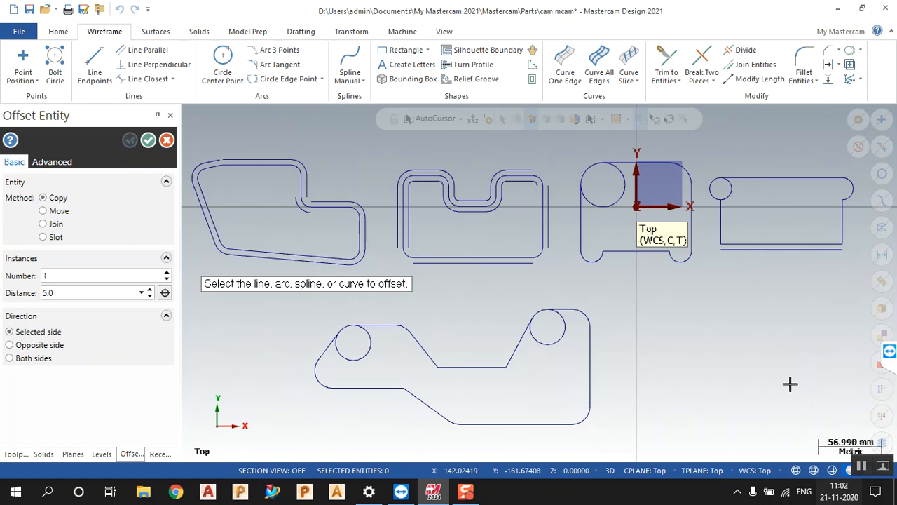
{"action": "left_click", "coordinate": [147, 141]}
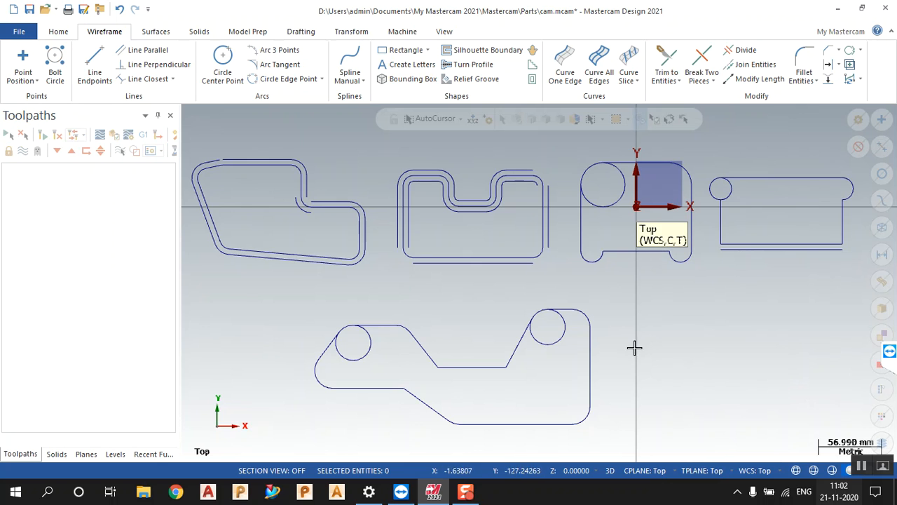
Offset the right and bottom edges of the large lower outline outward by 5 mm
{"action": "scroll", "coordinate": [725, 194], "scroll_direction": "down", "scroll_amount": 2}
{"action": "scroll", "coordinate": [741, 214], "scroll_direction": "up", "scroll_amount": 2}
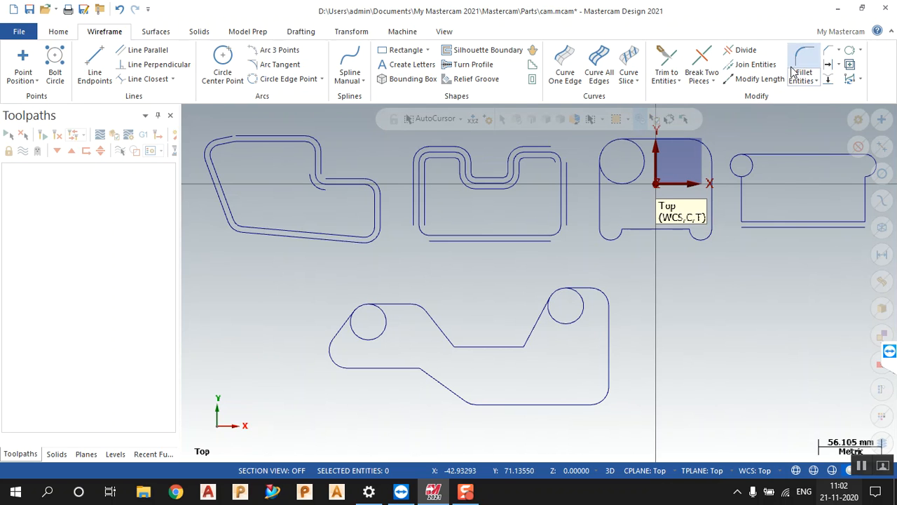
{"action": "left_click", "coordinate": [828, 64]}
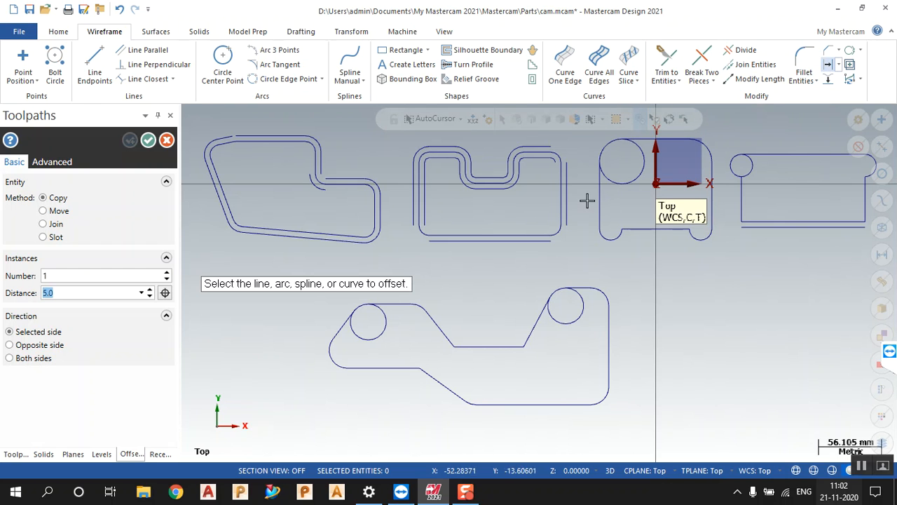
{"action": "left_click", "coordinate": [610, 353]}
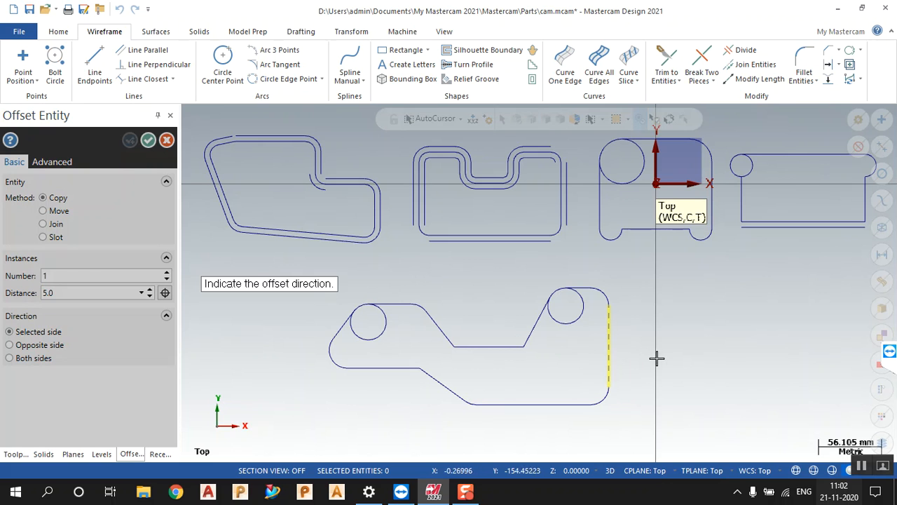
{"action": "left_click", "coordinate": [645, 353]}
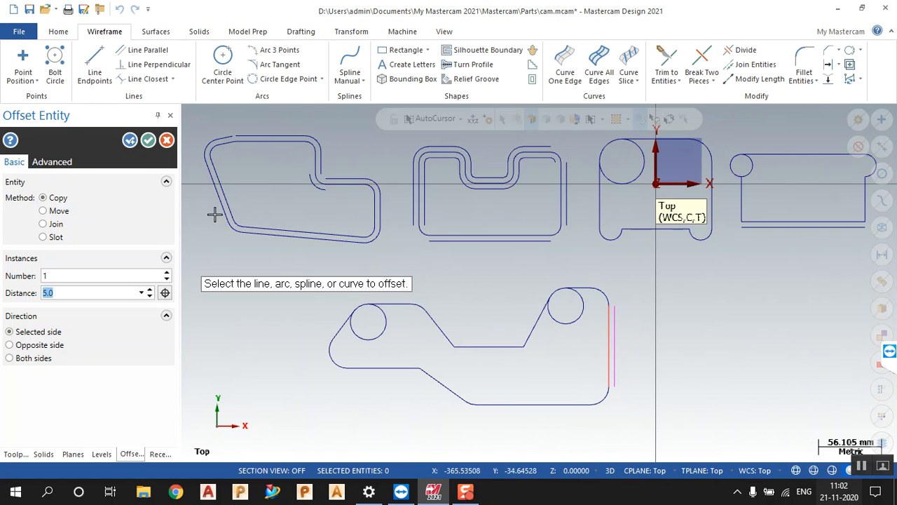
{"action": "left_click", "coordinate": [129, 141]}
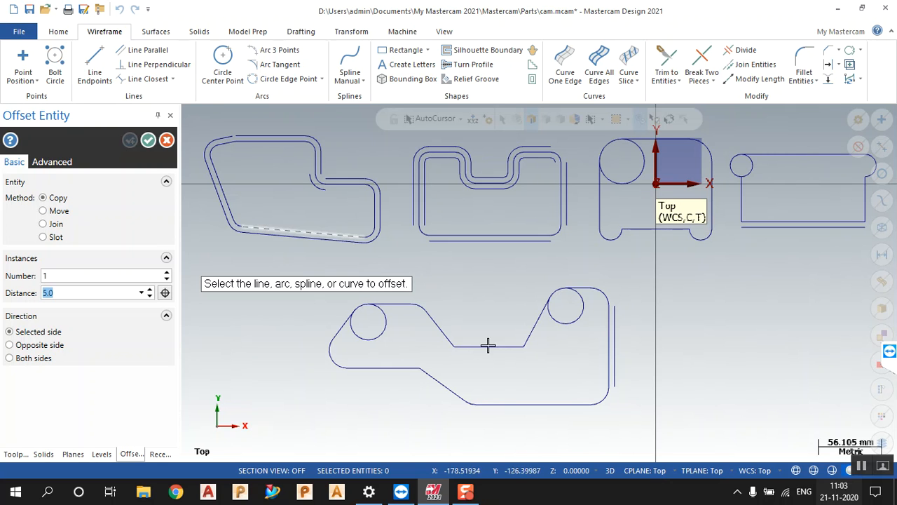
{"action": "left_click", "coordinate": [526, 406]}
{"action": "left_click", "coordinate": [521, 421]}
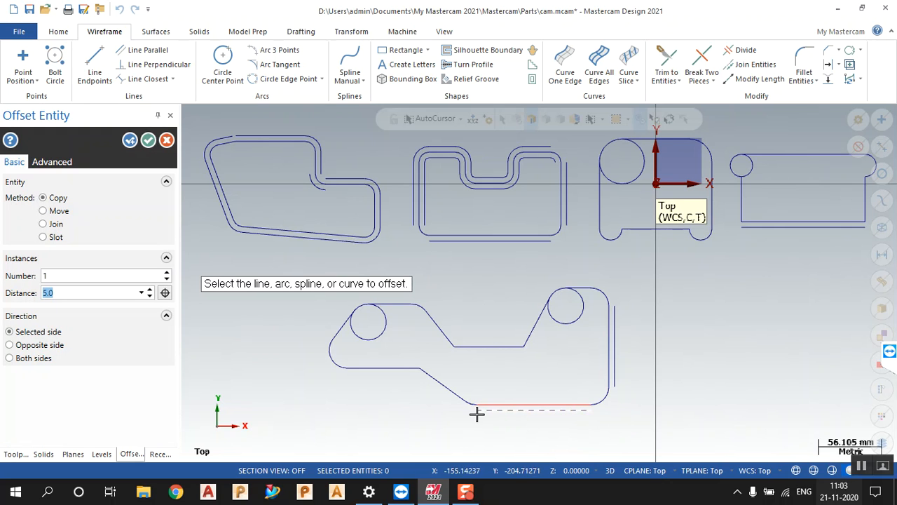
{"action": "left_click", "coordinate": [130, 140]}
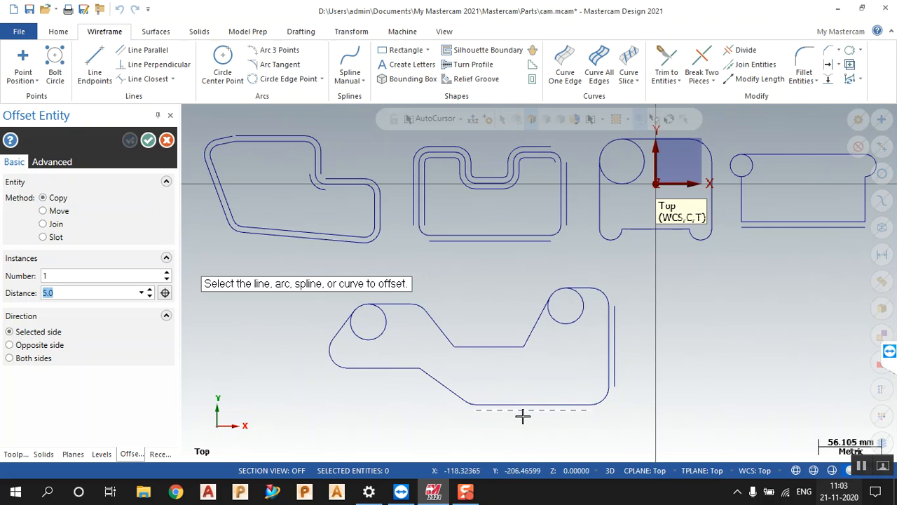
Offset the large lower outline's slanted underside edge, adjoining horizontal edge and lower-left corner arc outward by 5 mm
{"action": "left_click", "coordinate": [459, 396]}
{"action": "left_click", "coordinate": [373, 418]}
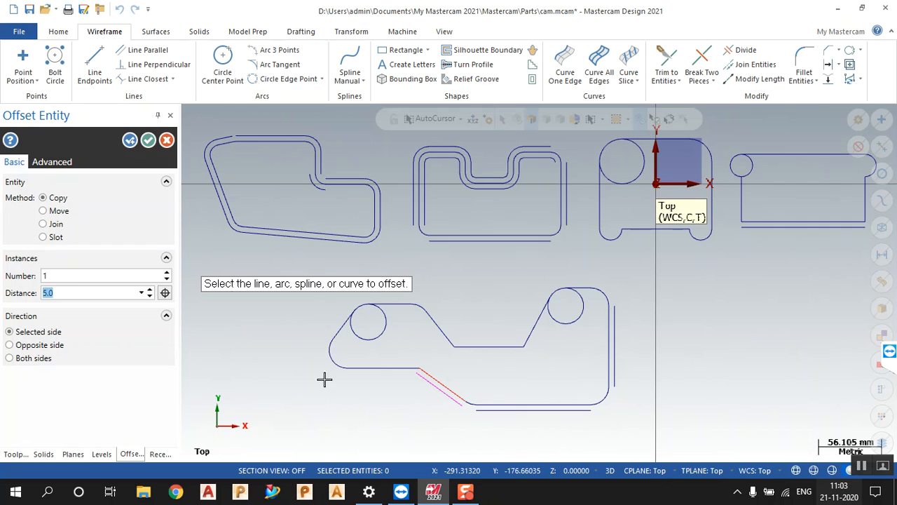
{"action": "left_click", "coordinate": [148, 140]}
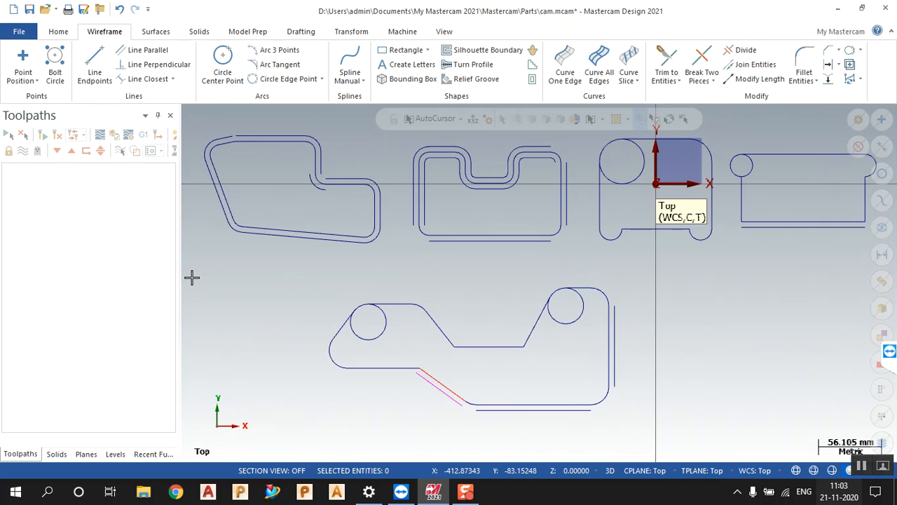
{"action": "left_click", "coordinate": [381, 369]}
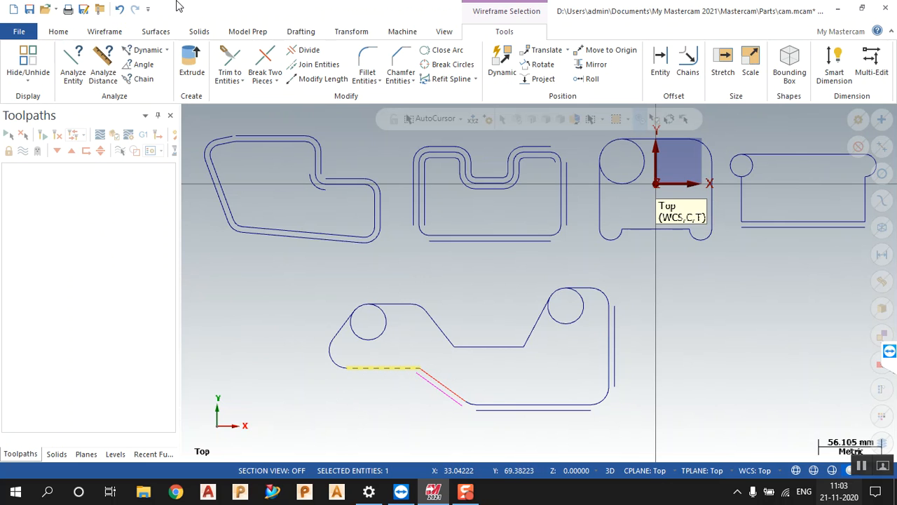
{"action": "left_click", "coordinate": [107, 32]}
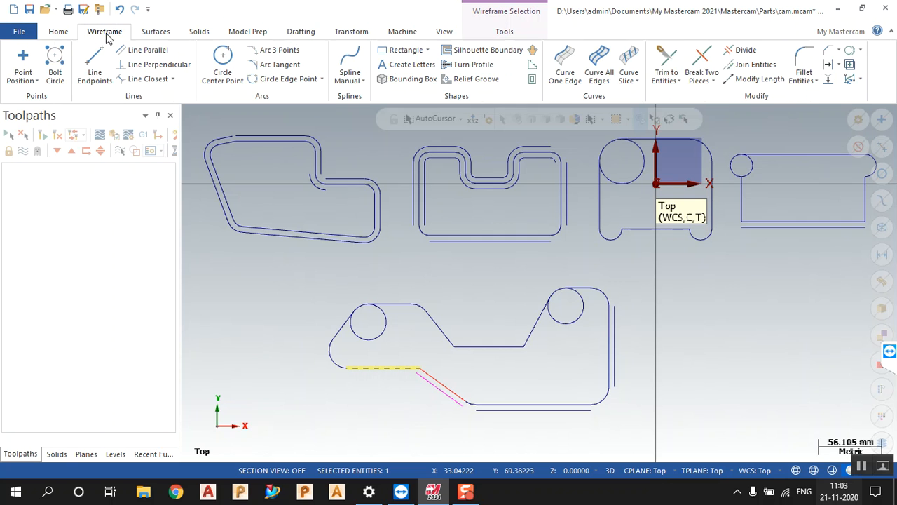
{"action": "left_click", "coordinate": [812, 80]}
{"action": "left_click", "coordinate": [829, 65]}
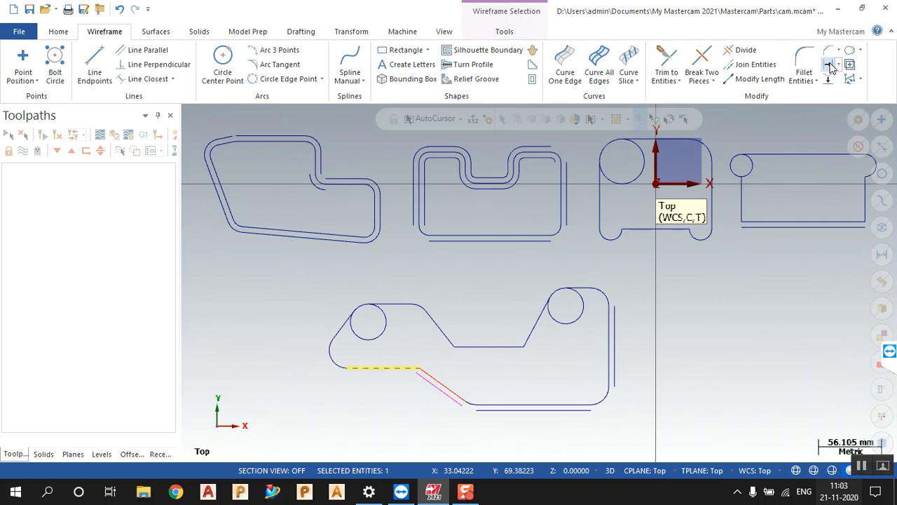
{"action": "left_click", "coordinate": [332, 356]}
{"action": "left_click", "coordinate": [308, 368]}
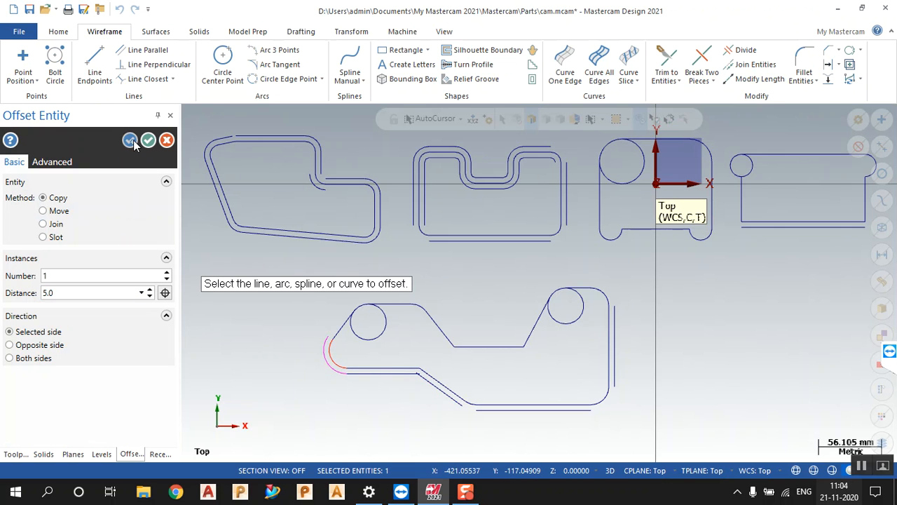
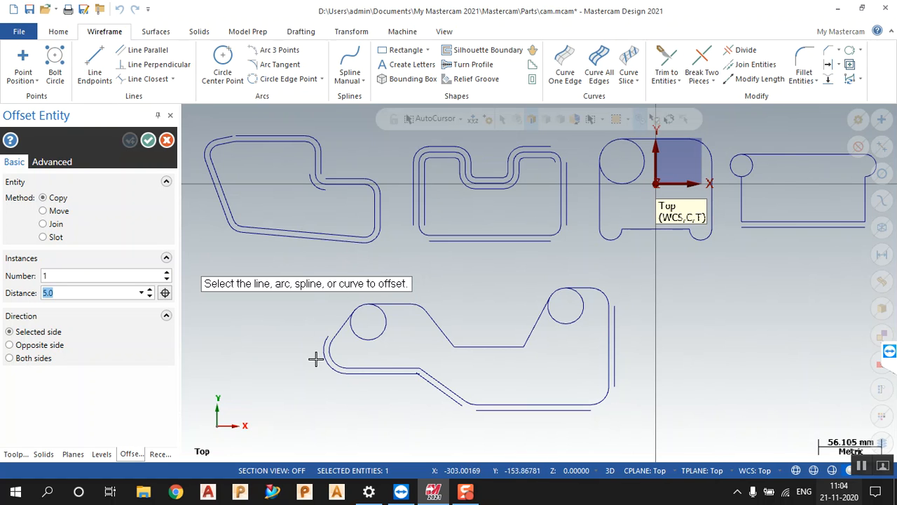
Set the offset method to Move and shift the large lower outline's recess floor line upward five times by 5 mm
{"action": "left_click", "coordinate": [43, 211]}
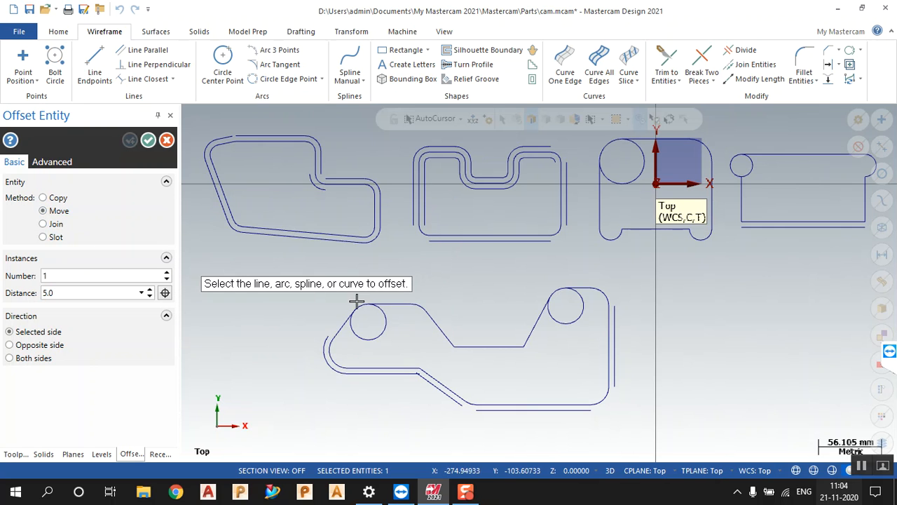
{"action": "left_click", "coordinate": [495, 346]}
{"action": "left_click", "coordinate": [490, 323]}
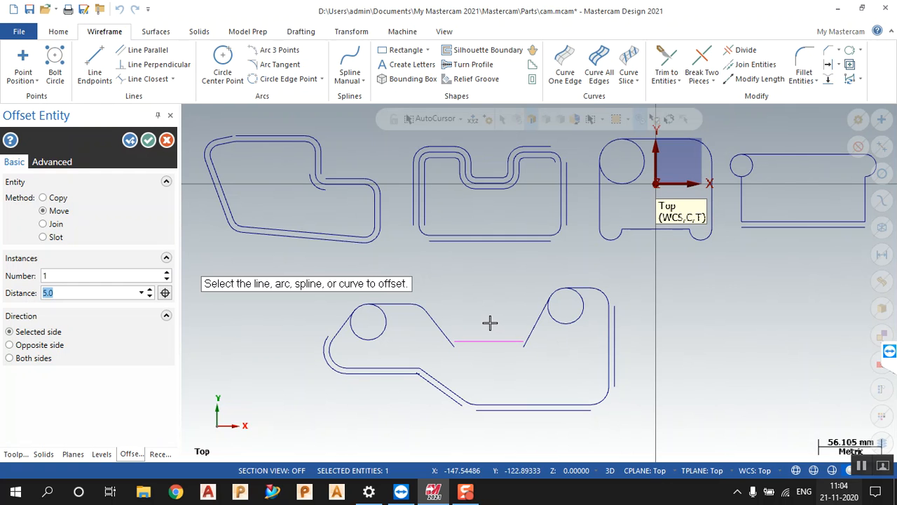
{"action": "left_click", "coordinate": [489, 343]}
{"action": "left_click", "coordinate": [493, 315]}
{"action": "left_click", "coordinate": [494, 335]}
{"action": "left_click", "coordinate": [492, 312]}
{"action": "left_click", "coordinate": [492, 328]}
{"action": "left_click", "coordinate": [500, 308]}
{"action": "left_click", "coordinate": [497, 322]}
{"action": "left_click", "coordinate": [503, 300]}
Move the offset line beneath the notched rectangle downward in repeated 5 mm steps
{"action": "left_click", "coordinate": [498, 248]}
{"action": "left_click", "coordinate": [493, 260]}
{"action": "left_click", "coordinate": [495, 246]}
{"action": "left_click", "coordinate": [492, 264]}
{"action": "left_click", "coordinate": [501, 257]}
{"action": "left_click", "coordinate": [487, 285]}
Switch the offset method to Copy and stack 5 mm copies of the line beneath the notched rectangle downward, making five lines
{"action": "left_click", "coordinate": [50, 202]}
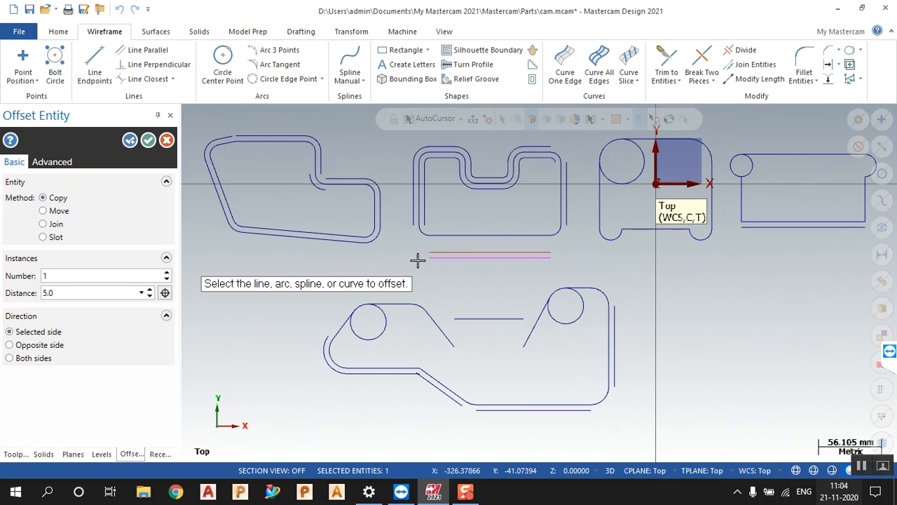
{"action": "left_click", "coordinate": [463, 266]}
{"action": "left_click", "coordinate": [466, 292]}
{"action": "left_click", "coordinate": [476, 272]}
{"action": "left_click", "coordinate": [465, 293]}
{"action": "left_click", "coordinate": [481, 276]}
{"action": "left_click", "coordinate": [473, 292]}
{"action": "left_click", "coordinate": [130, 142]}
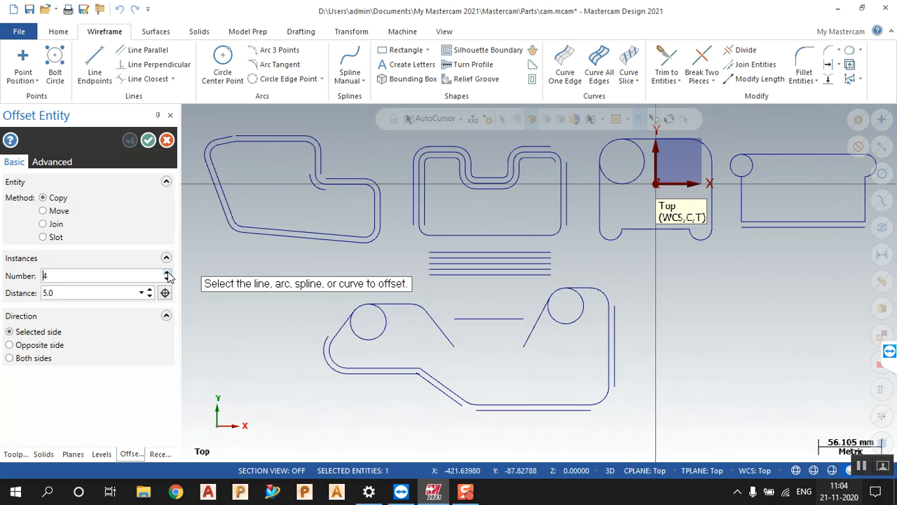
Offset the raised recess line and the rightmost outline's lower offset line downward, each with 4 instances at 5 mm
{"action": "left_click", "coordinate": [481, 320]}
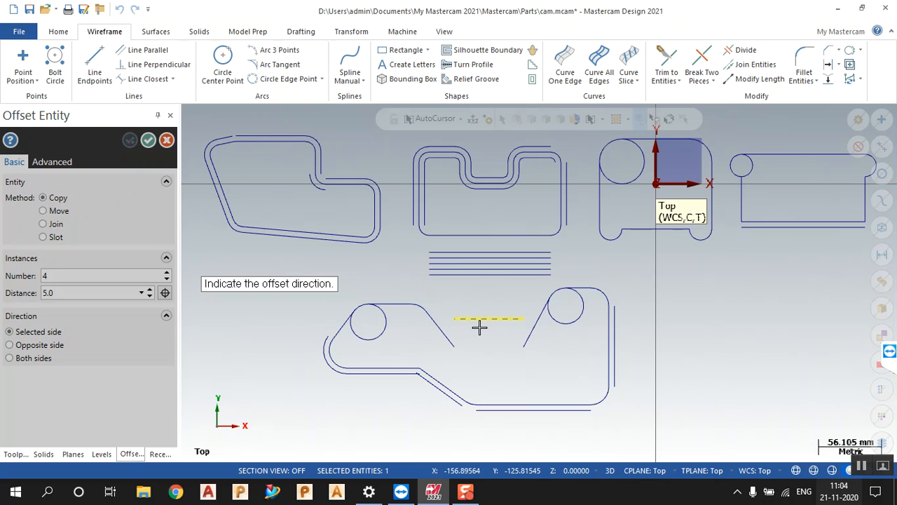
{"action": "left_click", "coordinate": [474, 349]}
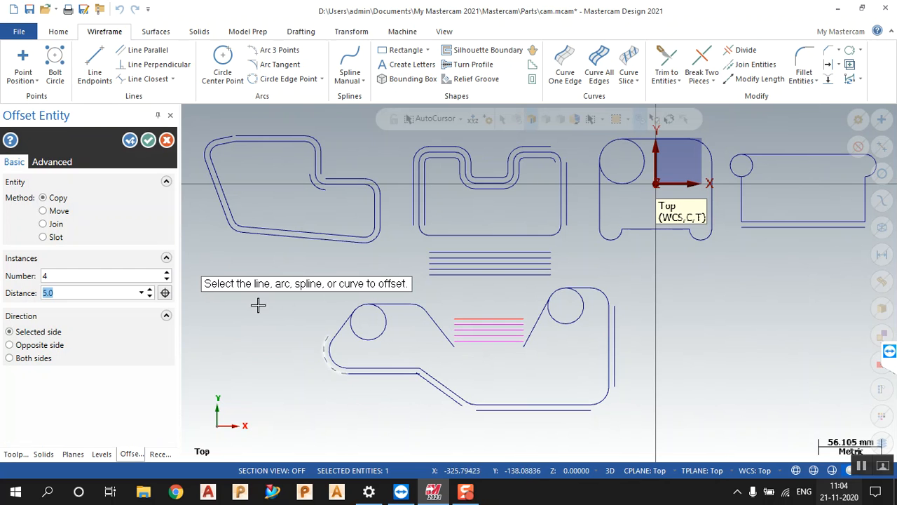
{"action": "left_click", "coordinate": [129, 143]}
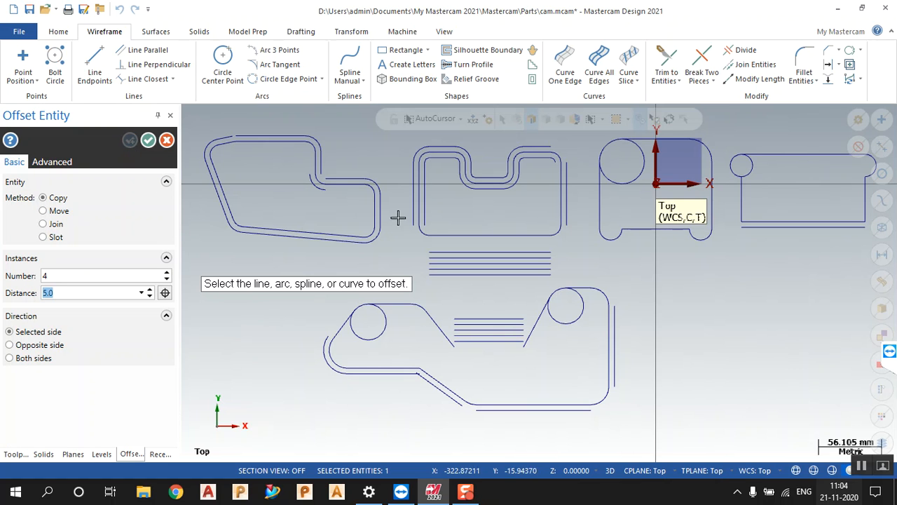
{"action": "left_click", "coordinate": [803, 228]}
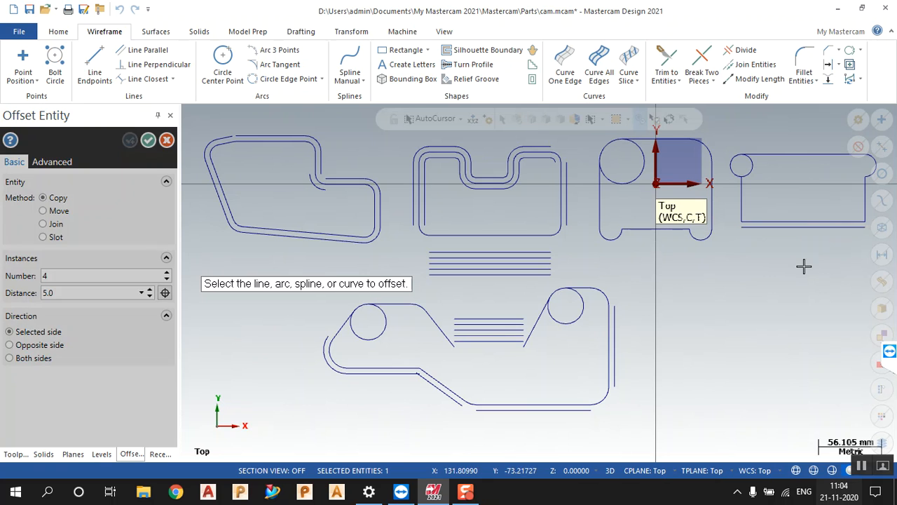
{"action": "left_click", "coordinate": [799, 267]}
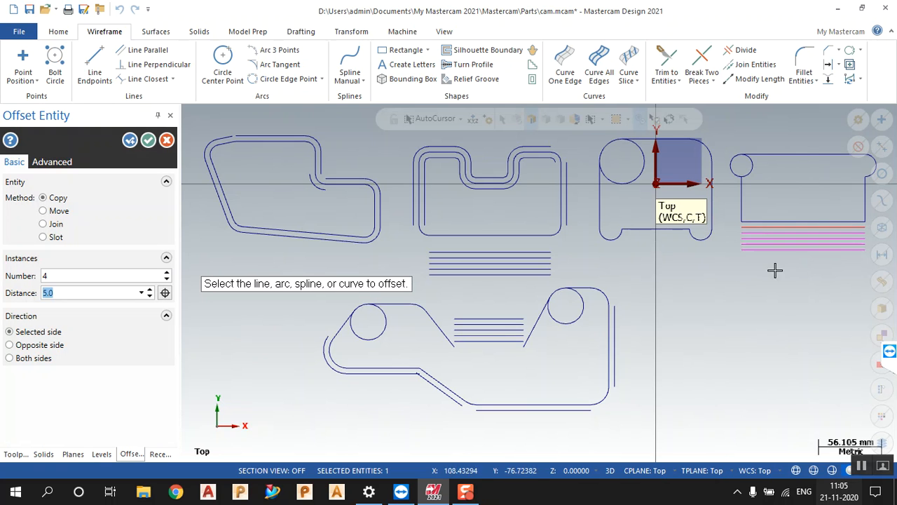
{"action": "left_click", "coordinate": [131, 142]}
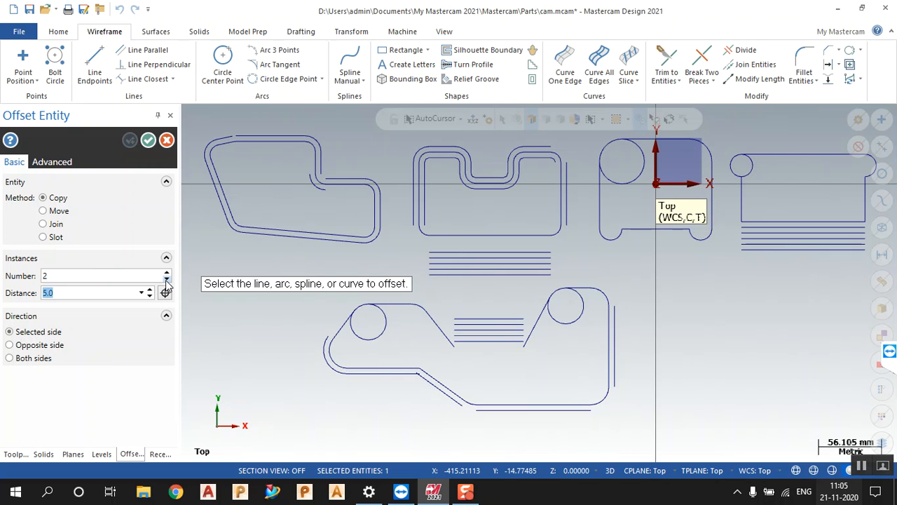
Create a 5 mm Slot offset outward from the vertical offset line beside the large lower outline
{"action": "left_click", "coordinate": [620, 343]}
{"action": "left_click", "coordinate": [649, 344]}
{"action": "scroll", "coordinate": [738, 358], "scroll_direction": "up", "scroll_amount": 1}
{"action": "scroll", "coordinate": [738, 357], "scroll_direction": "up", "scroll_amount": 2}
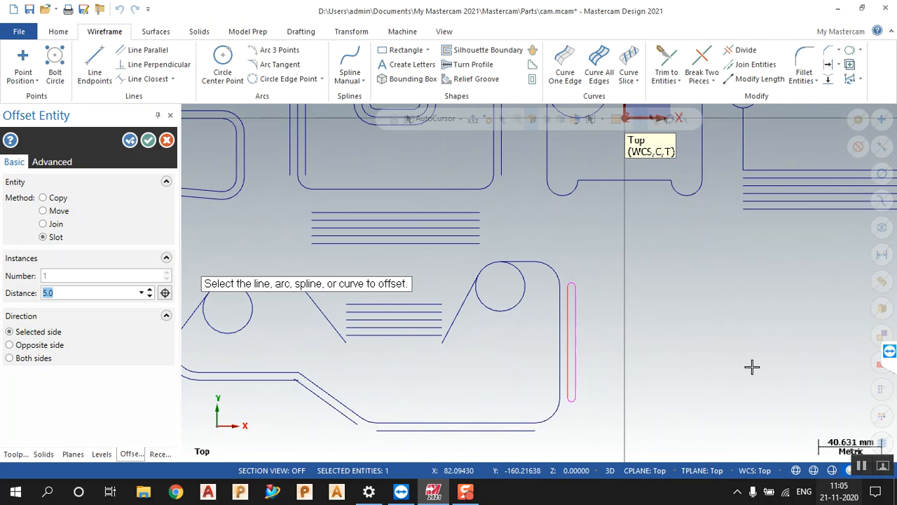
{"action": "left_click", "coordinate": [148, 141]}
Draw a horizontal line in the empty area beside the slot using Line Endpoints
{"action": "left_click", "coordinate": [94, 64]}
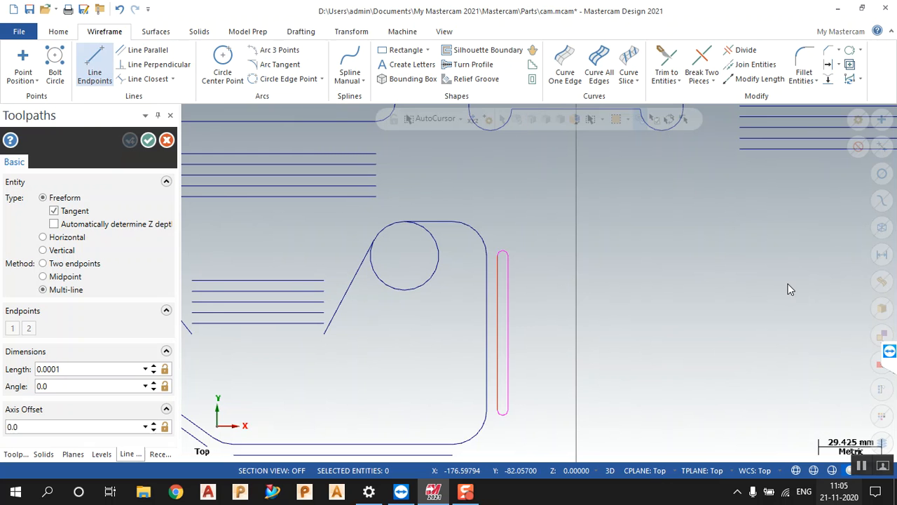
{"action": "left_click", "coordinate": [820, 285]}
{"action": "left_click", "coordinate": [652, 285]}
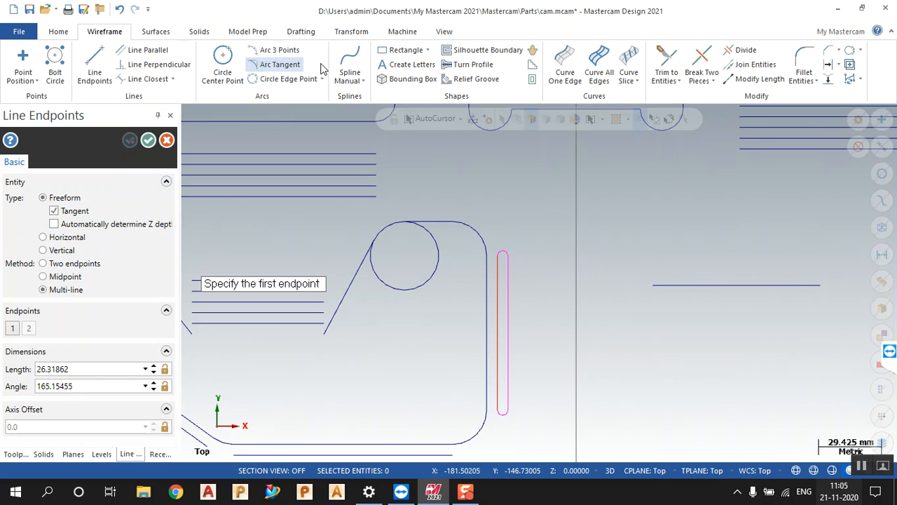
Create a 15 mm Slot offset from the horizontal line in the empty area, toward its lower side
{"action": "left_click", "coordinate": [838, 65]}
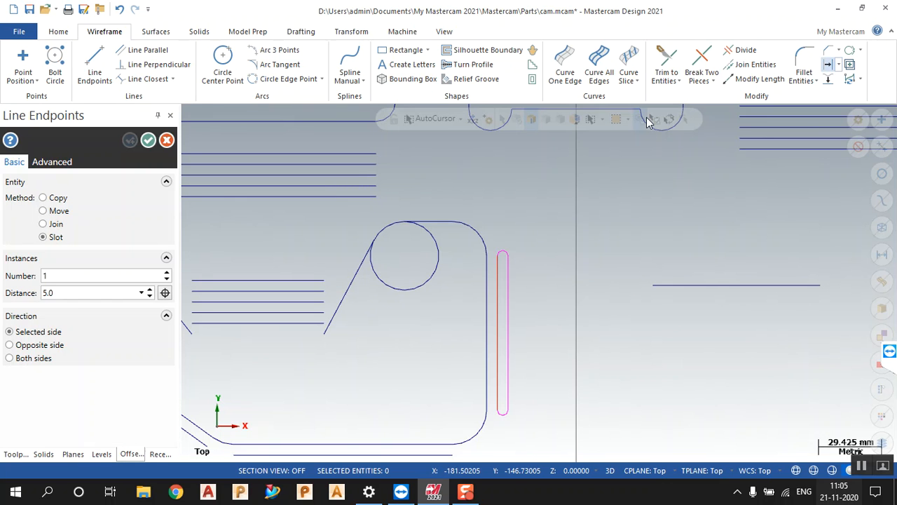
{"action": "type", "text": "15"}
{"action": "key", "text": "Return"}
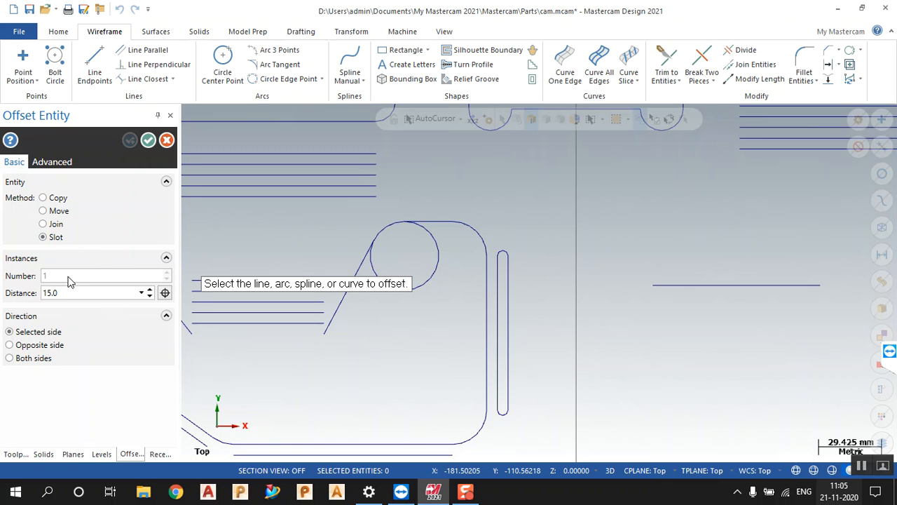
{"action": "left_click", "coordinate": [752, 287]}
{"action": "left_click", "coordinate": [748, 333]}
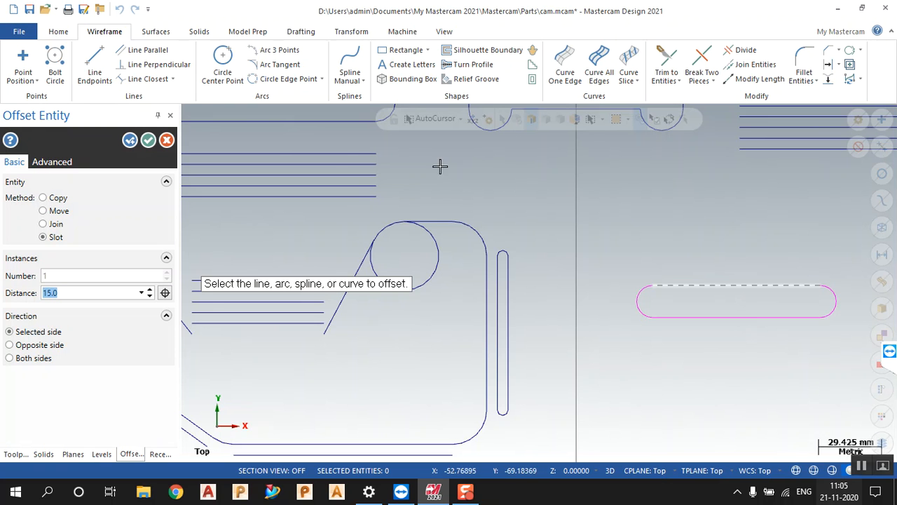
{"action": "left_click", "coordinate": [130, 140]}
{"action": "left_click", "coordinate": [147, 141]}
Draw an upward-bulging arc through three points beneath the new horizontal slot
{"action": "scroll", "coordinate": [451, 194], "scroll_direction": "down", "scroll_amount": 3}
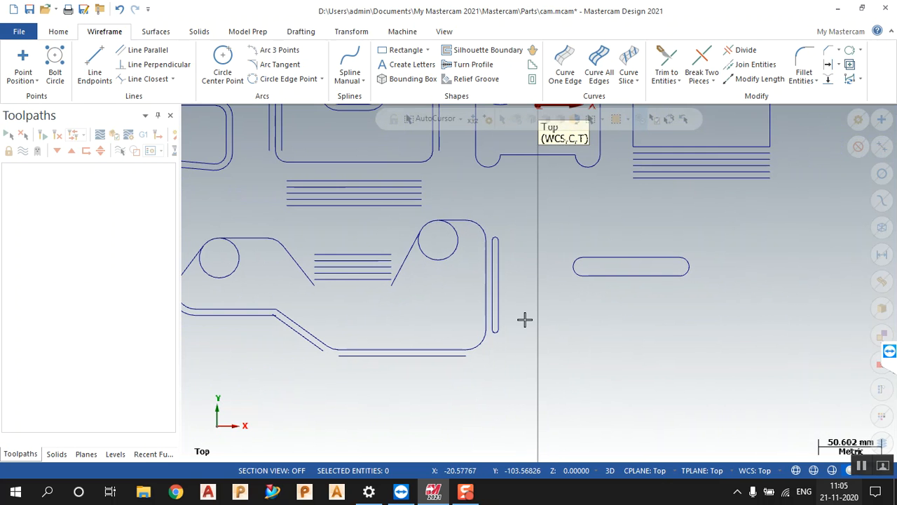
{"action": "scroll", "coordinate": [276, 57], "scroll_direction": "up", "scroll_amount": 1}
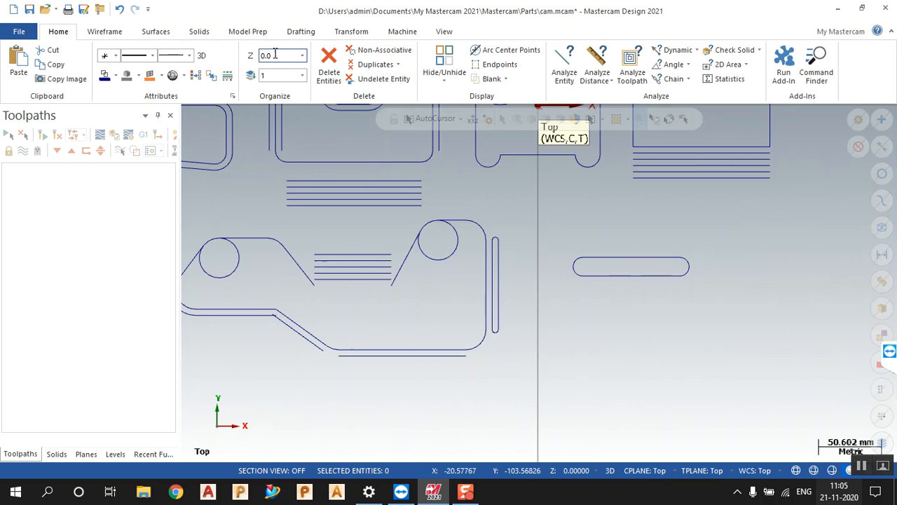
{"action": "left_click", "coordinate": [110, 35]}
{"action": "left_click", "coordinate": [274, 50]}
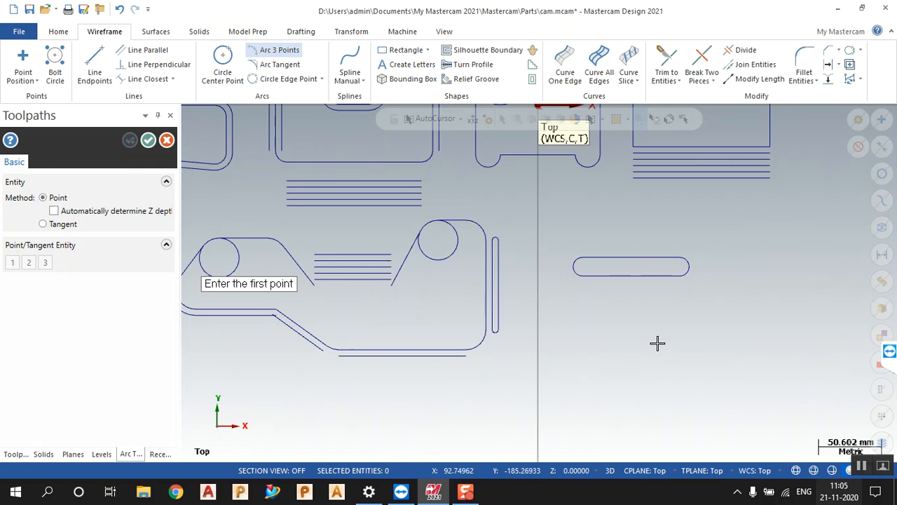
{"action": "left_click", "coordinate": [600, 372]}
{"action": "left_click", "coordinate": [661, 328]}
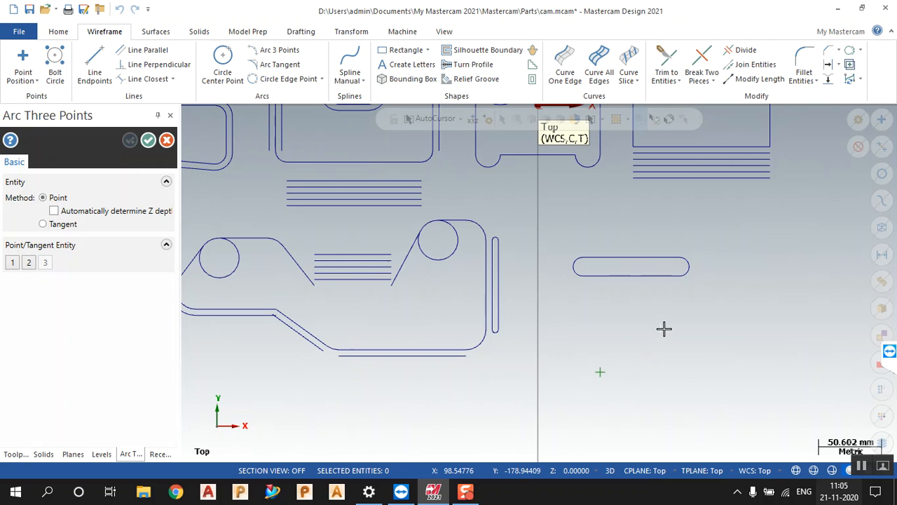
{"action": "left_click", "coordinate": [761, 344]}
{"action": "left_click", "coordinate": [135, 141]}
Offset the arc beneath the horizontal slot outward by 15 mm with the Slot method
{"action": "left_click", "coordinate": [828, 63]}
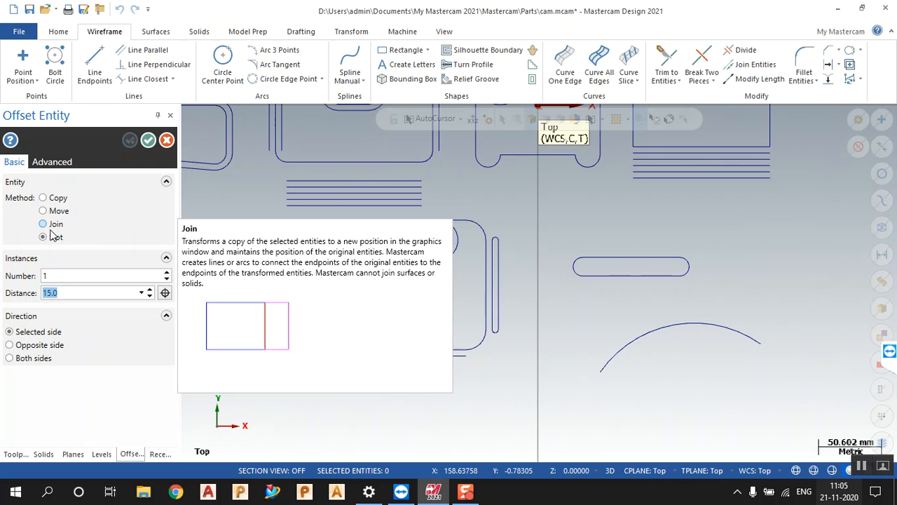
{"action": "left_click", "coordinate": [623, 354]}
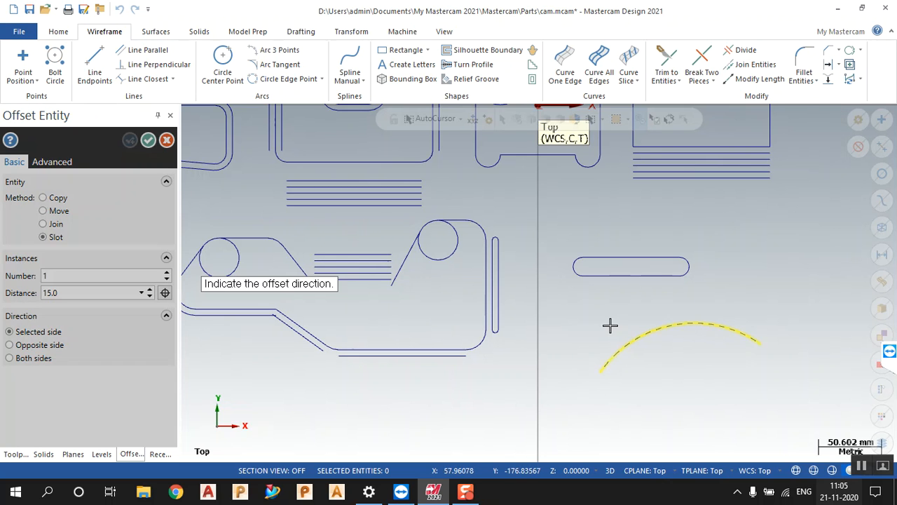
{"action": "left_click", "coordinate": [610, 326]}
{"action": "left_click", "coordinate": [131, 141]}
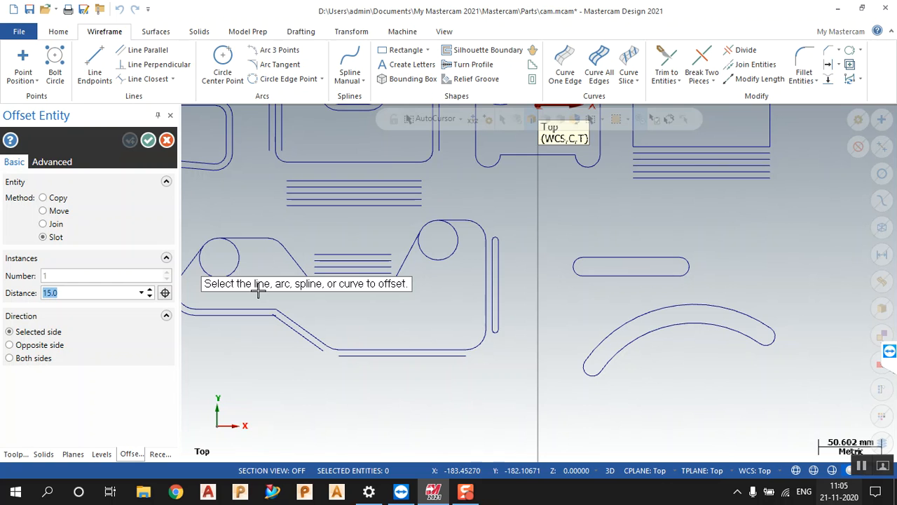
Draw a wide, shallow three-point arc below the large lower outline
{"action": "left_click", "coordinate": [277, 50]}
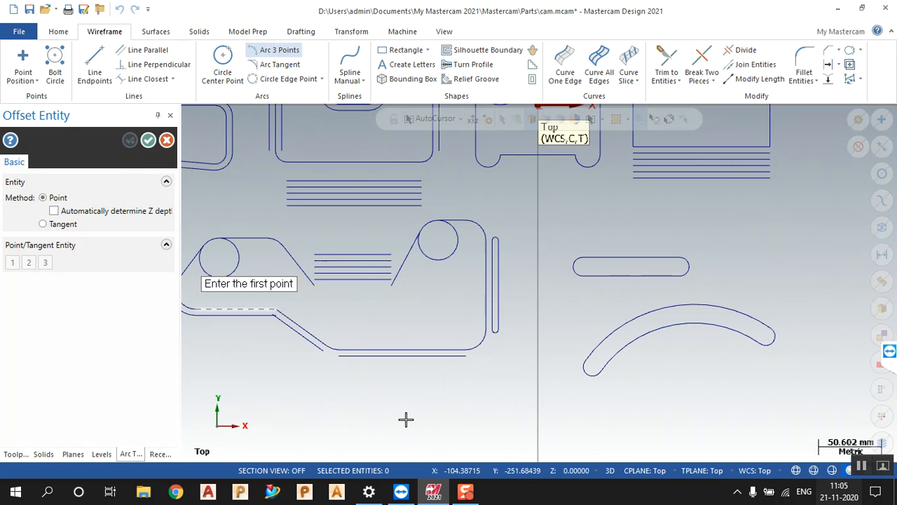
{"action": "left_click", "coordinate": [383, 425]}
{"action": "left_click", "coordinate": [461, 395]}
{"action": "left_click", "coordinate": [587, 425]}
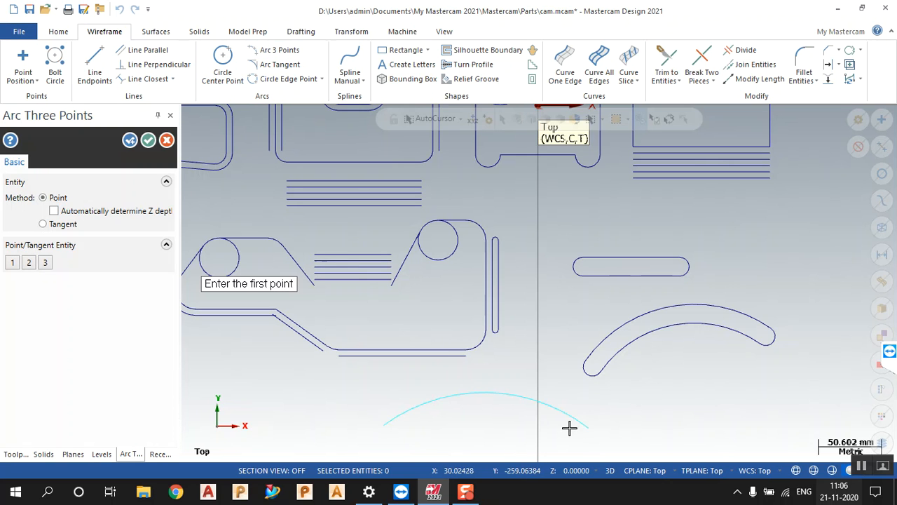
{"action": "left_click", "coordinate": [148, 141]}
Create a 15 mm Slot offset on both sides of the shallow arc below the large outline
{"action": "left_click", "coordinate": [828, 64]}
{"action": "left_click", "coordinate": [39, 346]}
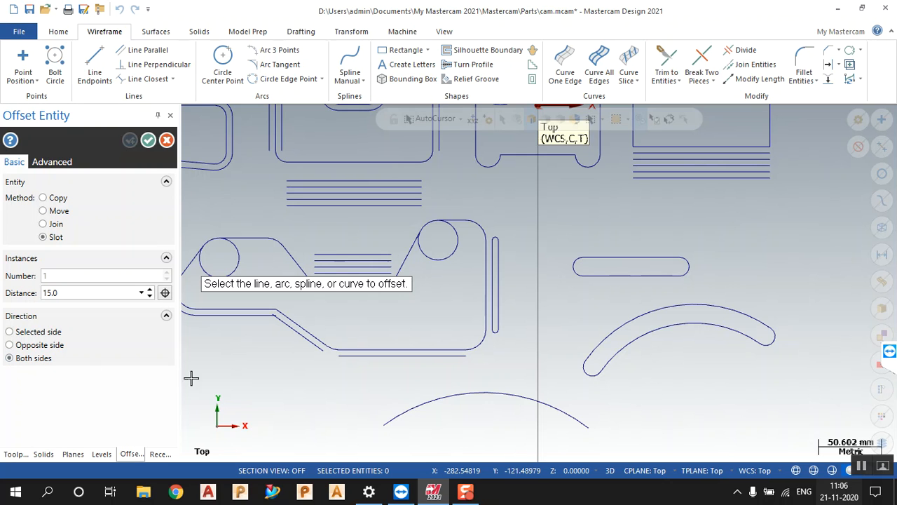
{"action": "left_click", "coordinate": [429, 405]}
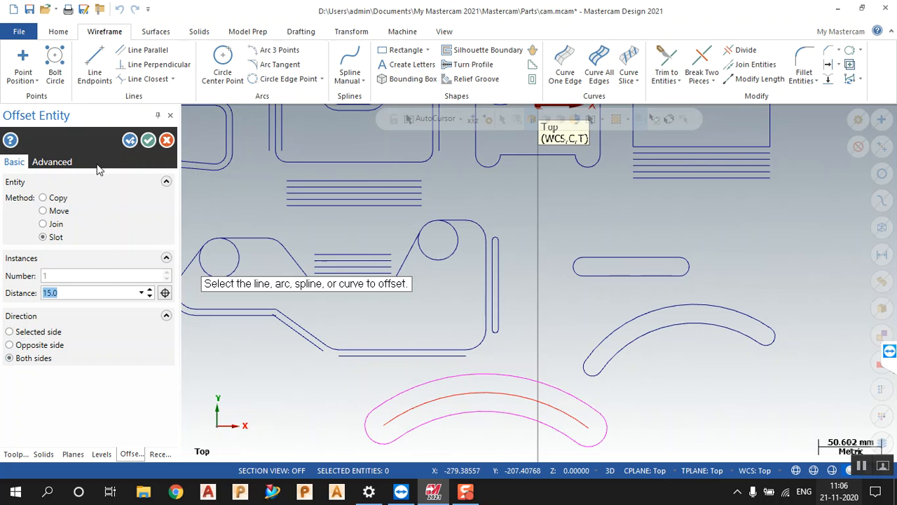
{"action": "left_click", "coordinate": [142, 143]}
Draw a vertical line with a connected slanted line in the free area beyond the horizontal slot using Line Endpoints
{"action": "scroll", "coordinate": [582, 316], "scroll_direction": "down", "scroll_amount": 2}
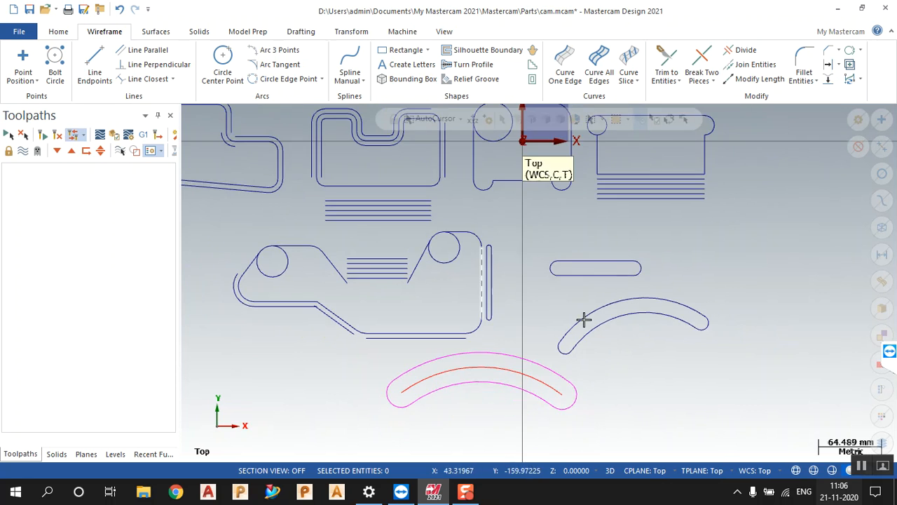
{"action": "scroll", "coordinate": [537, 405], "scroll_direction": "up", "scroll_amount": 1}
{"action": "scroll", "coordinate": [671, 407], "scroll_direction": "down", "scroll_amount": 5}
{"action": "scroll", "coordinate": [257, 258], "scroll_direction": "down", "scroll_amount": 1}
{"action": "scroll", "coordinate": [669, 352], "scroll_direction": "up", "scroll_amount": 2}
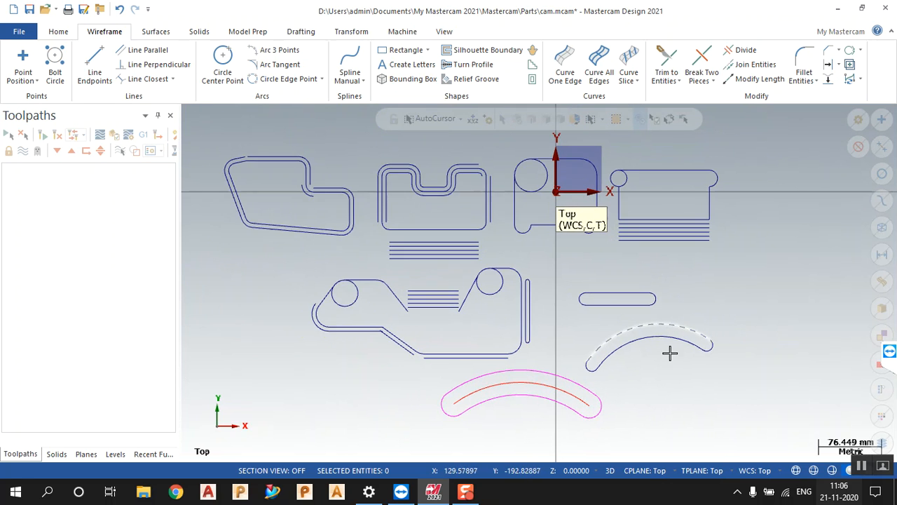
{"action": "scroll", "coordinate": [708, 361], "scroll_direction": "up", "scroll_amount": 1}
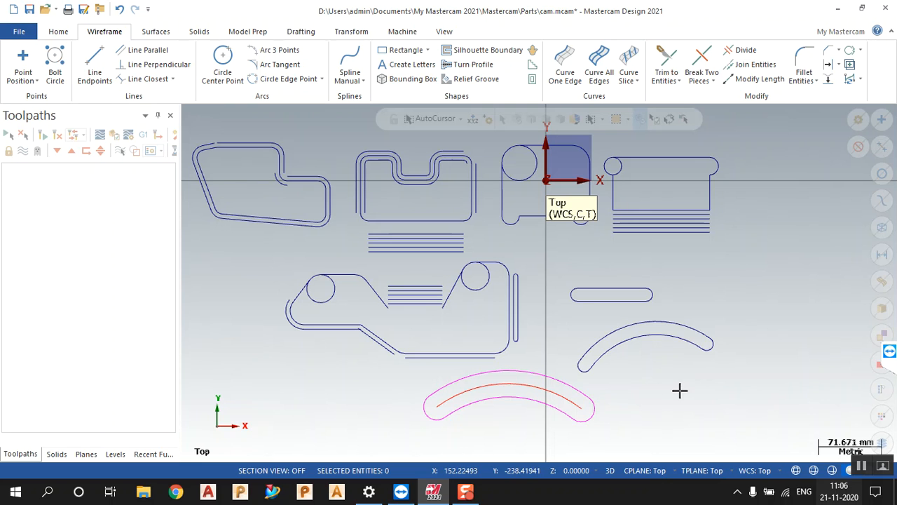
{"action": "left_click", "coordinate": [95, 65]}
{"action": "left_click", "coordinate": [781, 232]}
{"action": "left_click", "coordinate": [781, 329]}
{"action": "left_click", "coordinate": [701, 309]}
{"action": "key", "text": "Escape"}
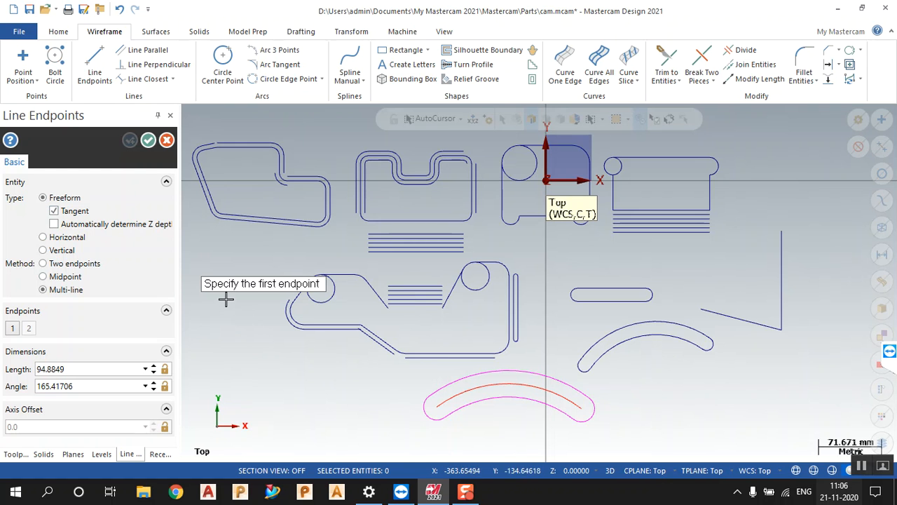
Draw a three-point arc rising from the lower left of the drawing toward the both-sides slot
{"action": "left_click", "coordinate": [277, 50]}
{"action": "left_click", "coordinate": [268, 426]}
{"action": "left_click", "coordinate": [316, 396]}
{"action": "left_click", "coordinate": [391, 393]}
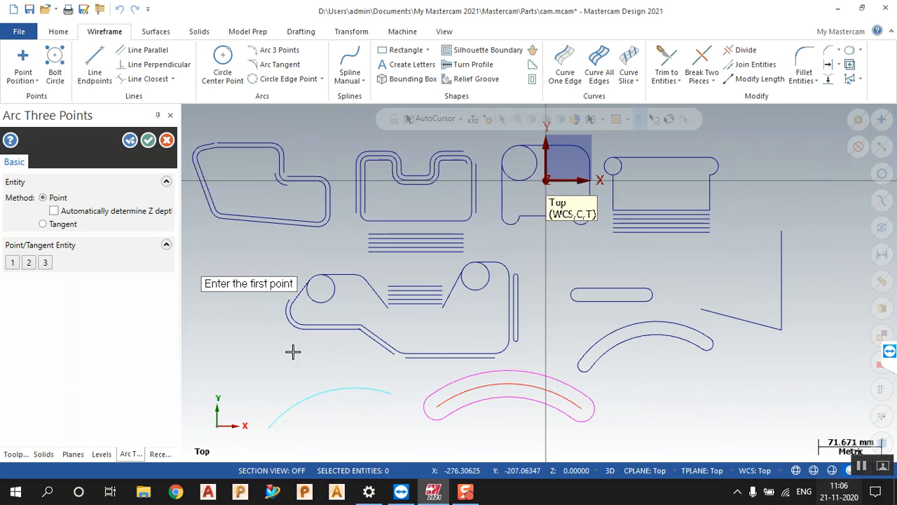
{"action": "left_click", "coordinate": [148, 140]}
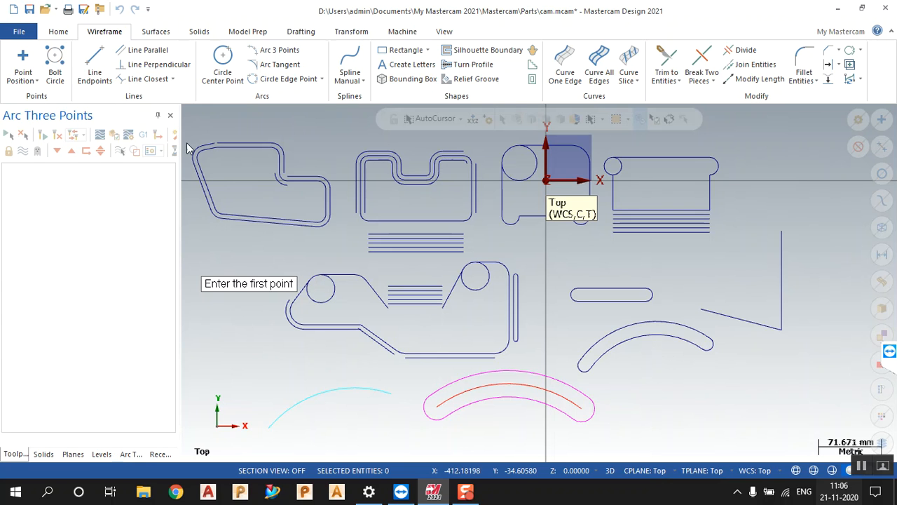
Offset the newest arc 15 mm outward on the selected side and switch its method from Slot to Join
{"action": "left_click", "coordinate": [837, 65]}
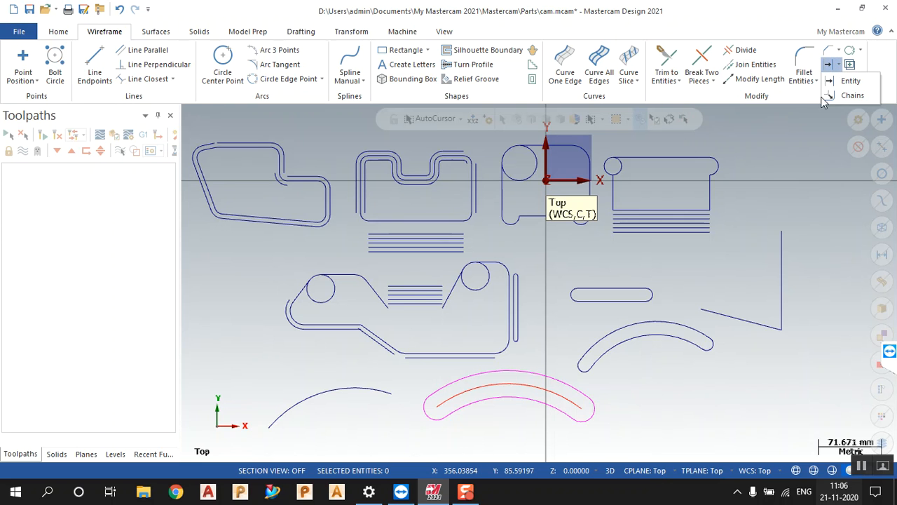
{"action": "left_click", "coordinate": [850, 81]}
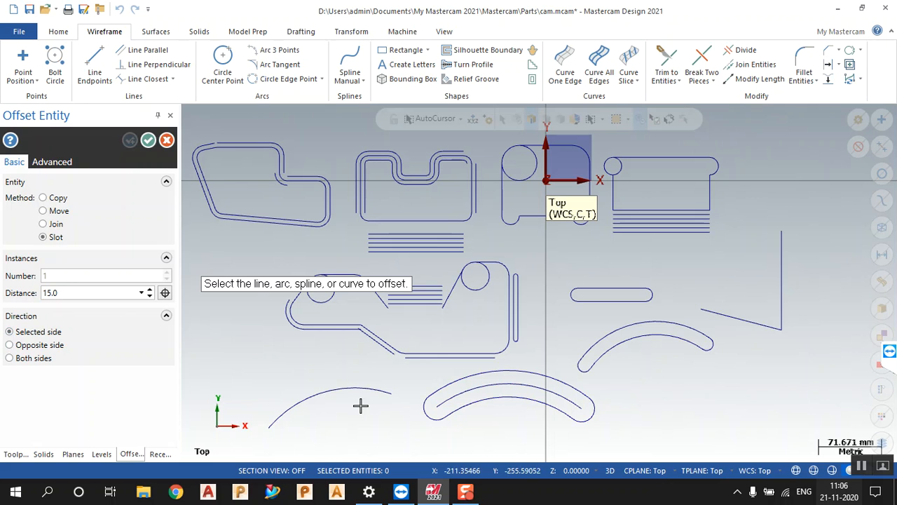
{"action": "left_click", "coordinate": [320, 397]}
{"action": "left_click", "coordinate": [295, 373]}
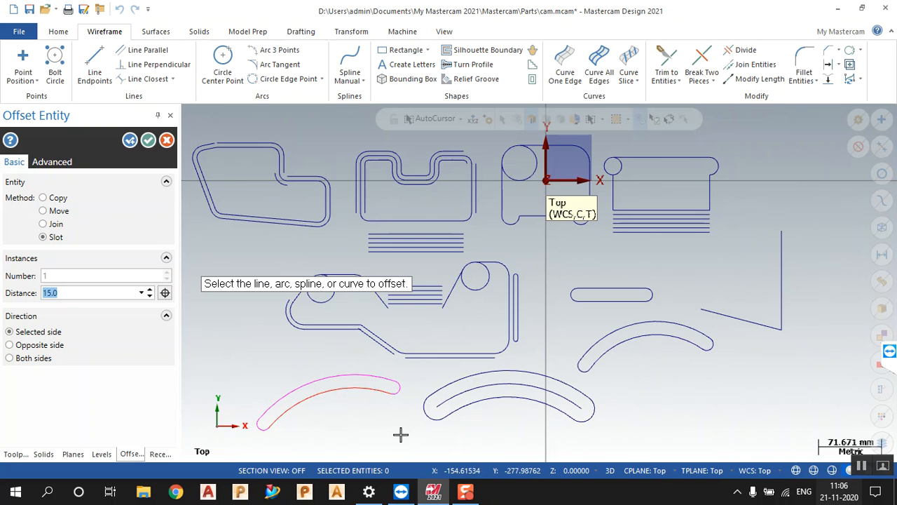
{"action": "left_click", "coordinate": [200, 451]}
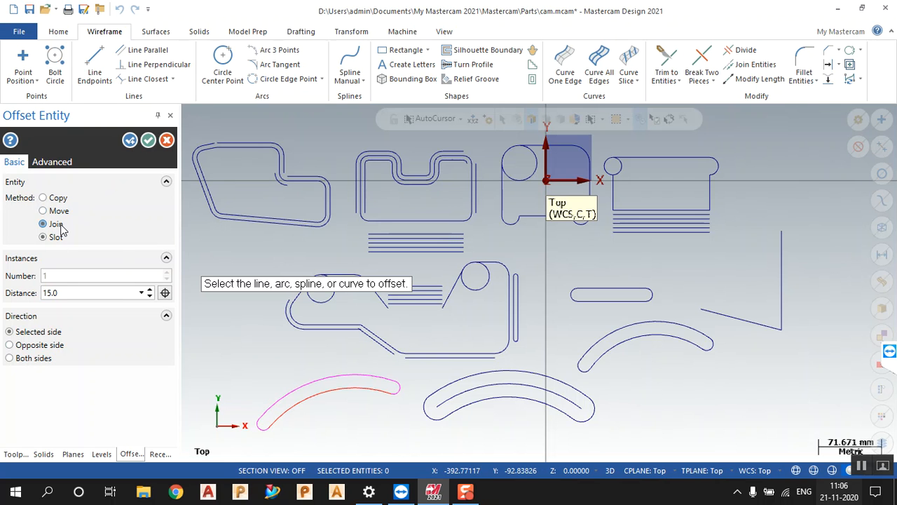
Create a 15 mm Join offset from the vertical line of the angled pair, away from the slanted line
{"action": "left_click", "coordinate": [782, 304]}
{"action": "left_click", "coordinate": [816, 312]}
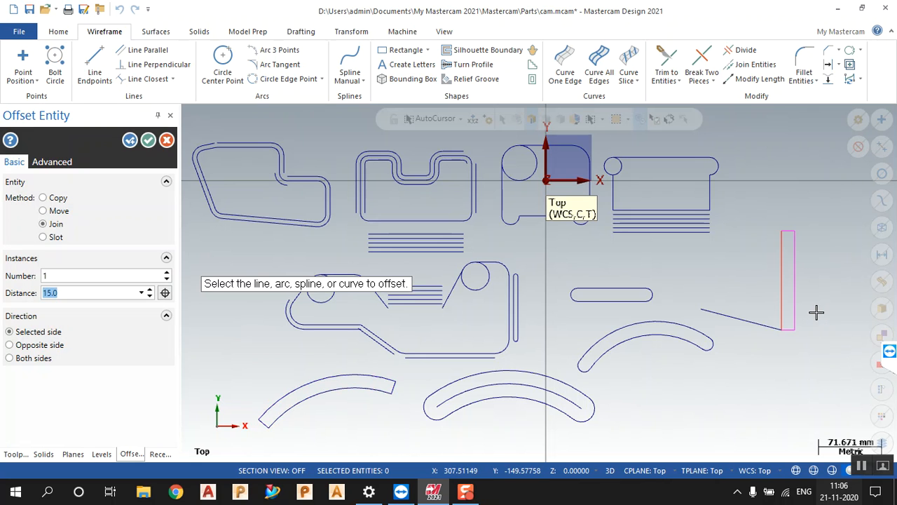
{"action": "left_click", "coordinate": [147, 141]}
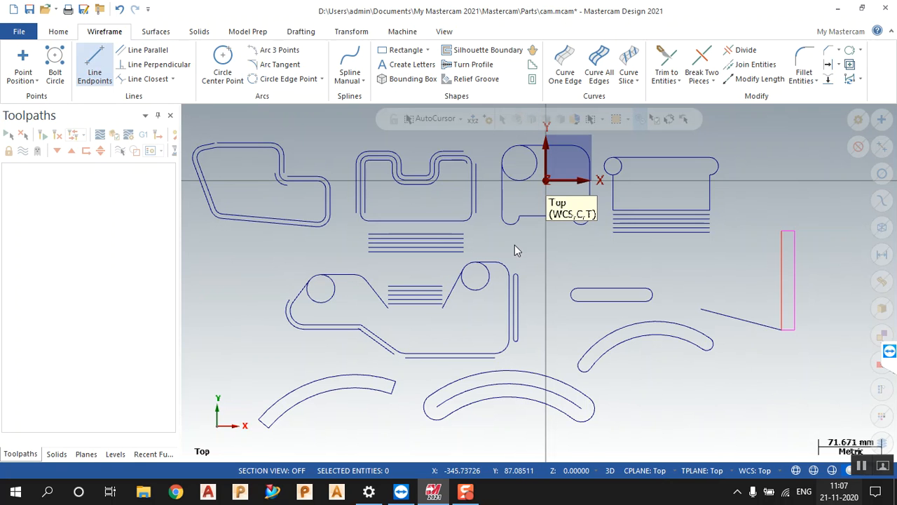
Draw a diagonal line below the angled pair and offset it 15 mm to its upper side with Join
{"action": "left_click", "coordinate": [689, 420]}
{"action": "left_click", "coordinate": [784, 369]}
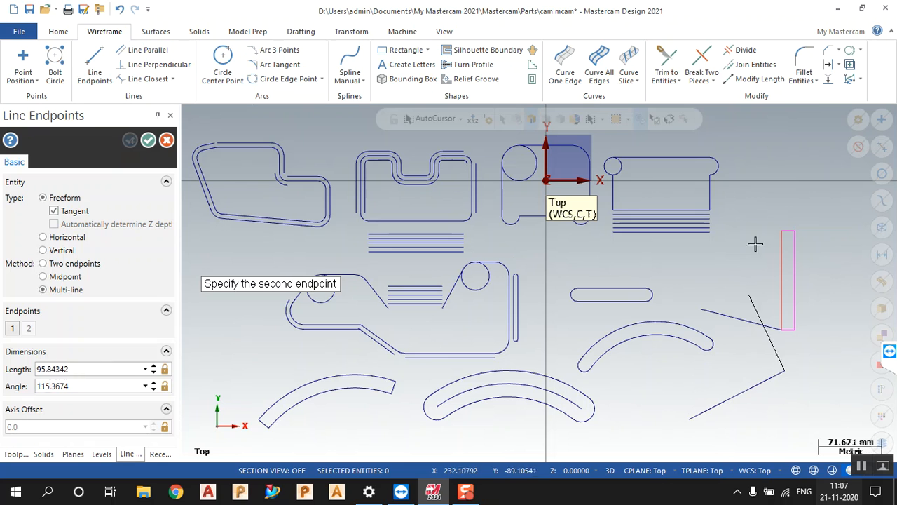
{"action": "key", "text": "Escape"}
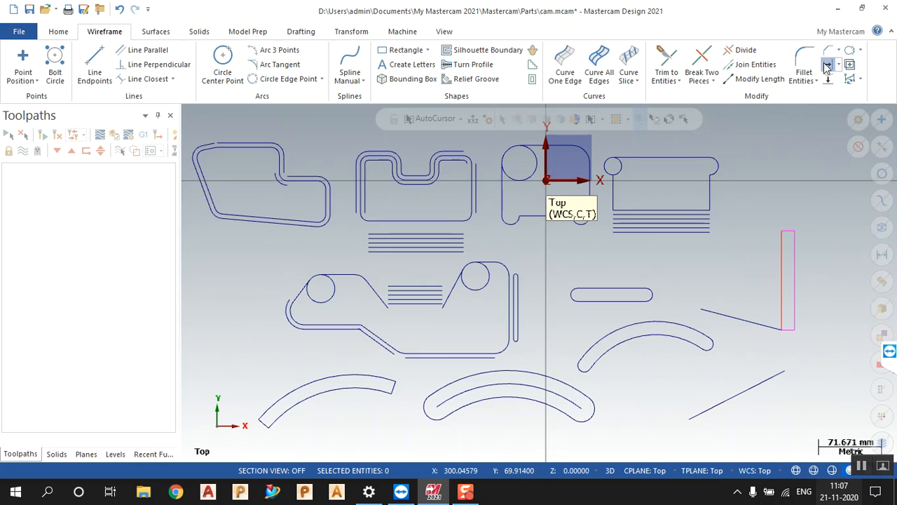
{"action": "left_click", "coordinate": [745, 388]}
{"action": "left_click", "coordinate": [709, 374]}
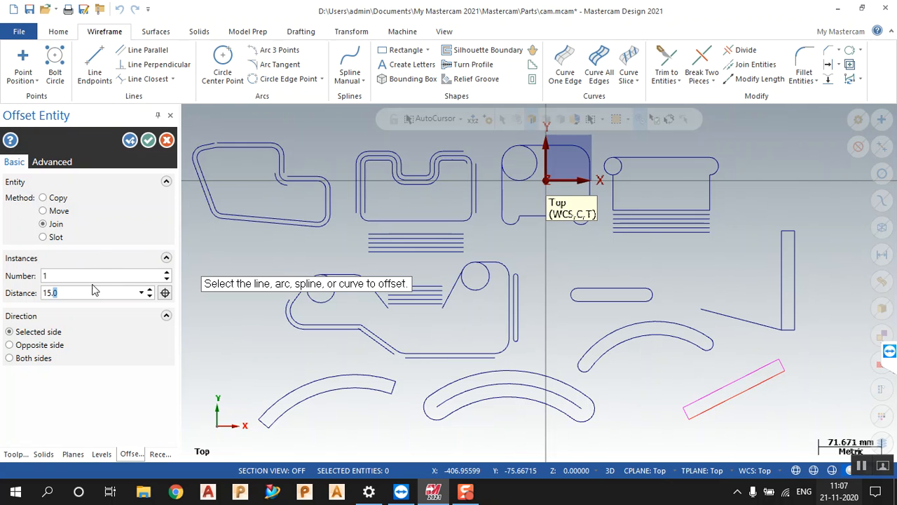
{"action": "left_click", "coordinate": [164, 140]}
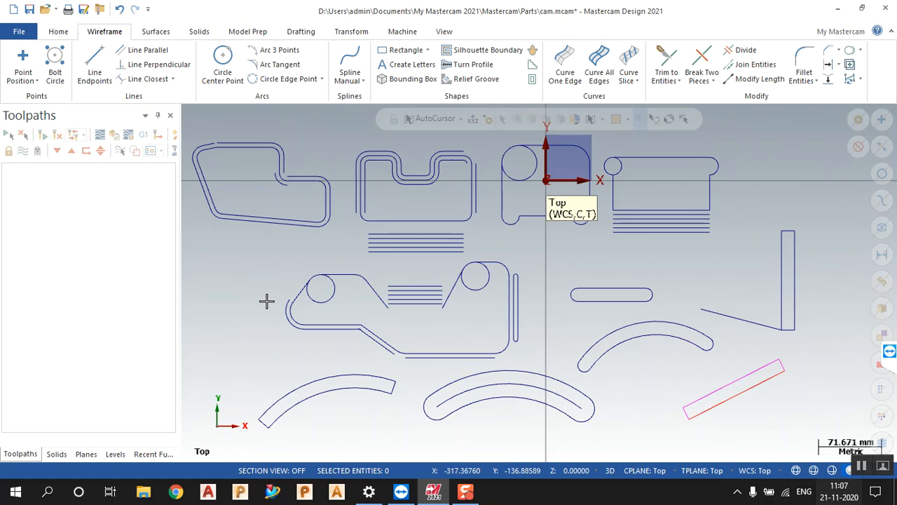
Draw a three-point arc above the joined arc shape, beneath the rounded end of the large outline
{"action": "left_click", "coordinate": [272, 50]}
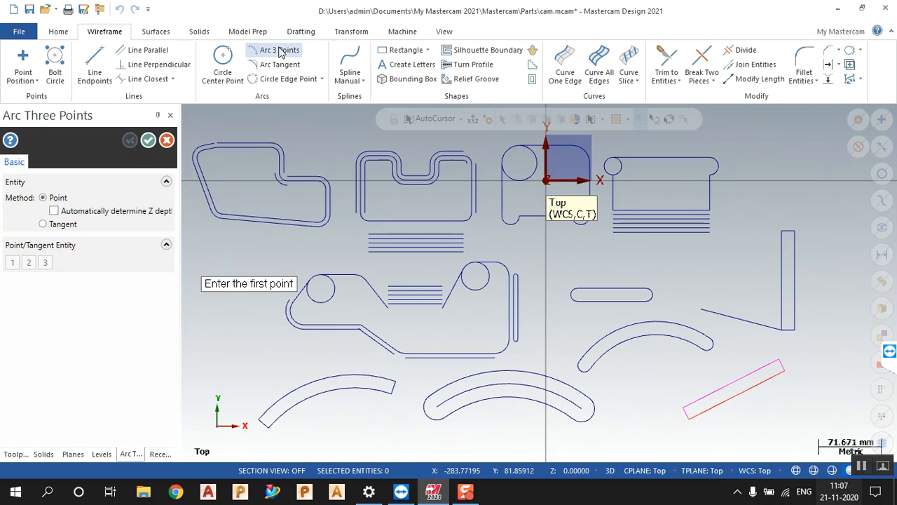
{"action": "left_click", "coordinate": [194, 356]}
{"action": "left_click", "coordinate": [244, 342]}
{"action": "left_click", "coordinate": [309, 361]}
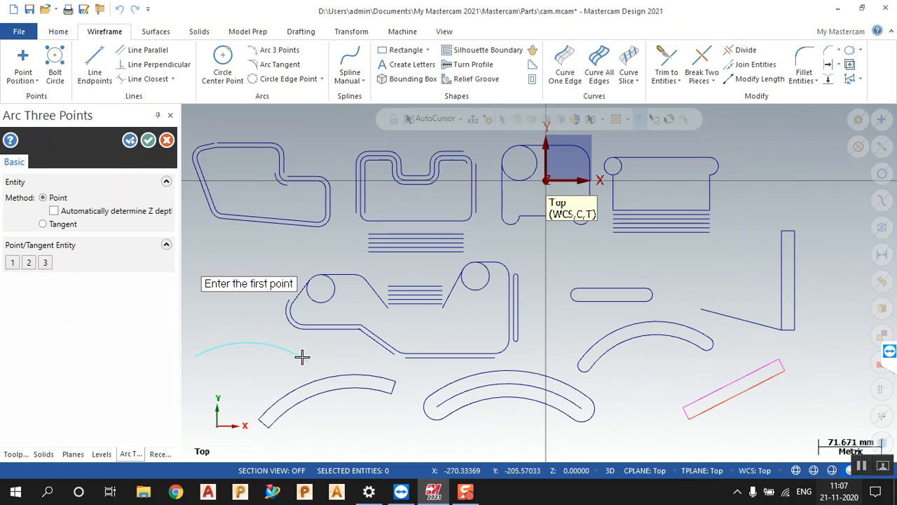
{"action": "left_click", "coordinate": [148, 140]}
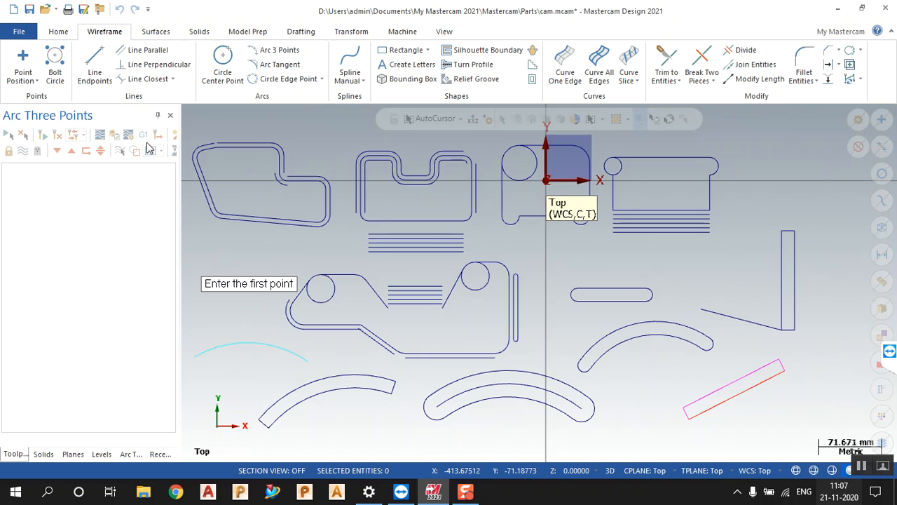
Offset the newest three-point arc 15 mm to its upper side with the Join method
{"action": "left_click", "coordinate": [831, 65]}
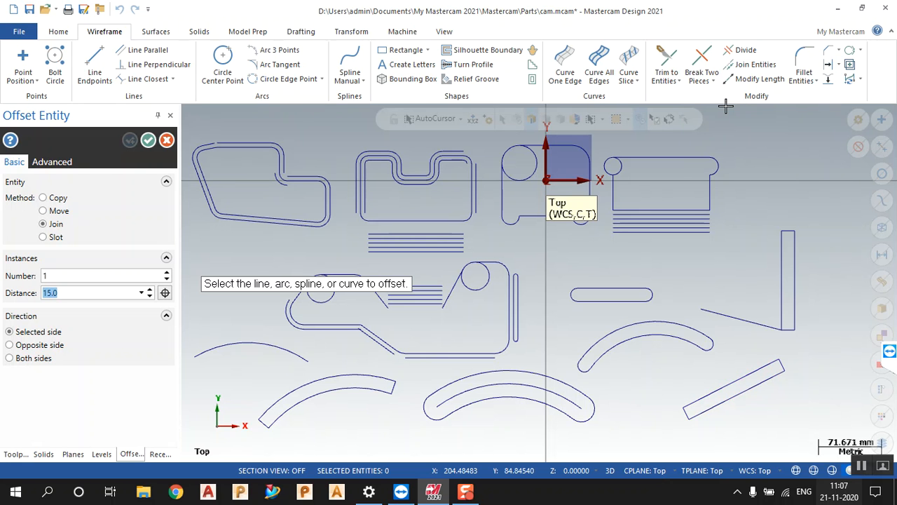
{"action": "left_click", "coordinate": [222, 339]}
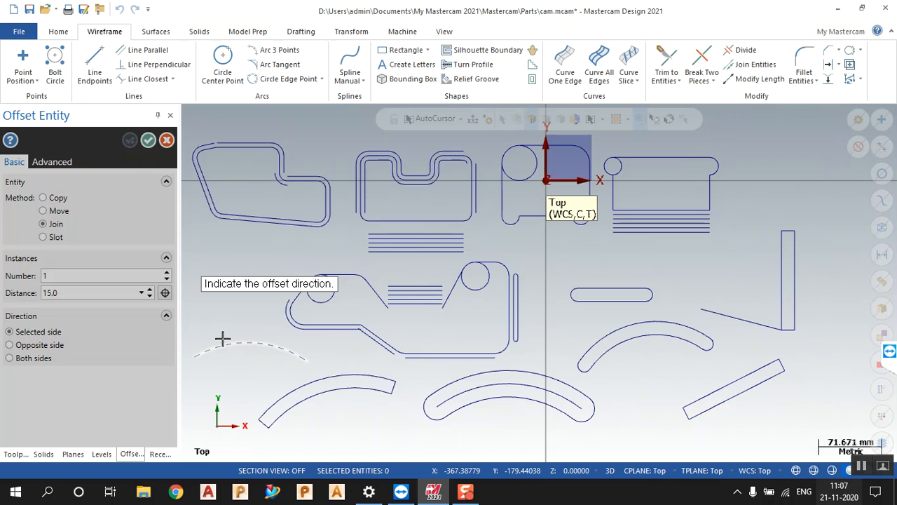
{"action": "left_click", "coordinate": [241, 306]}
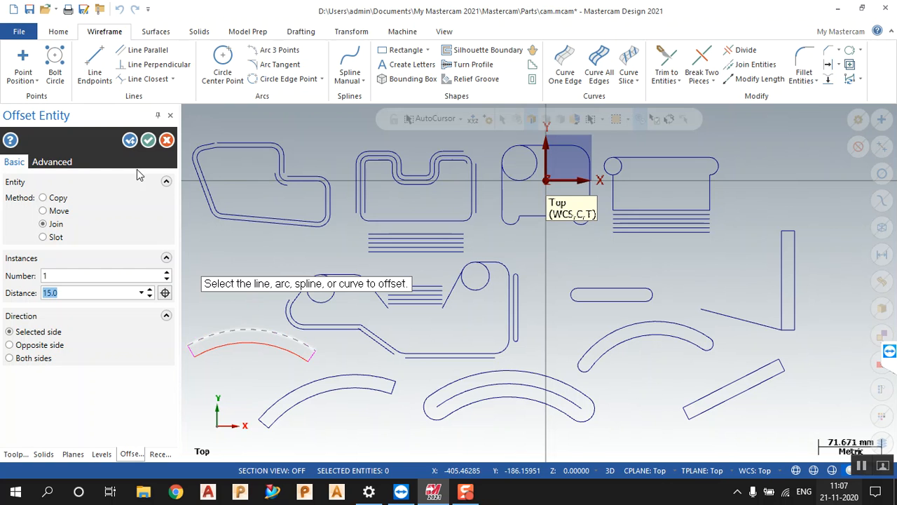
{"action": "left_click", "coordinate": [147, 141]}
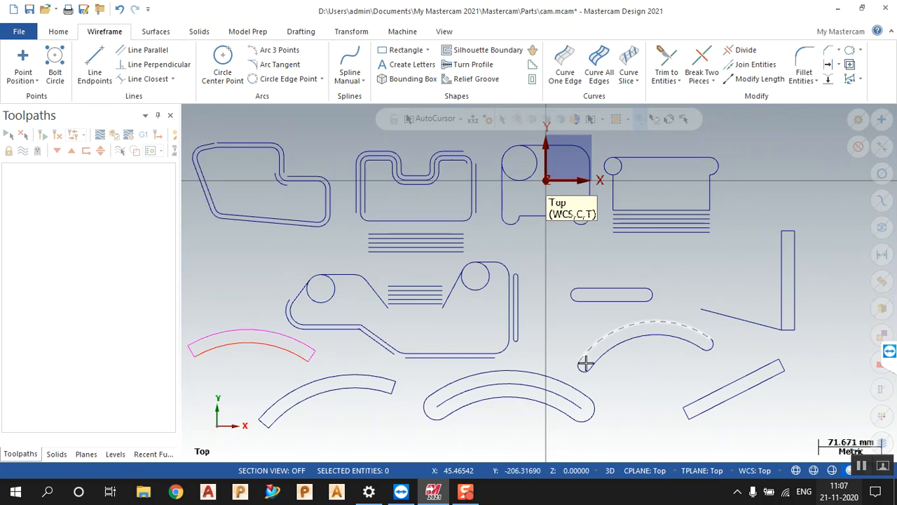
{"action": "scroll", "coordinate": [210, 362], "scroll_direction": "up", "scroll_amount": 3}
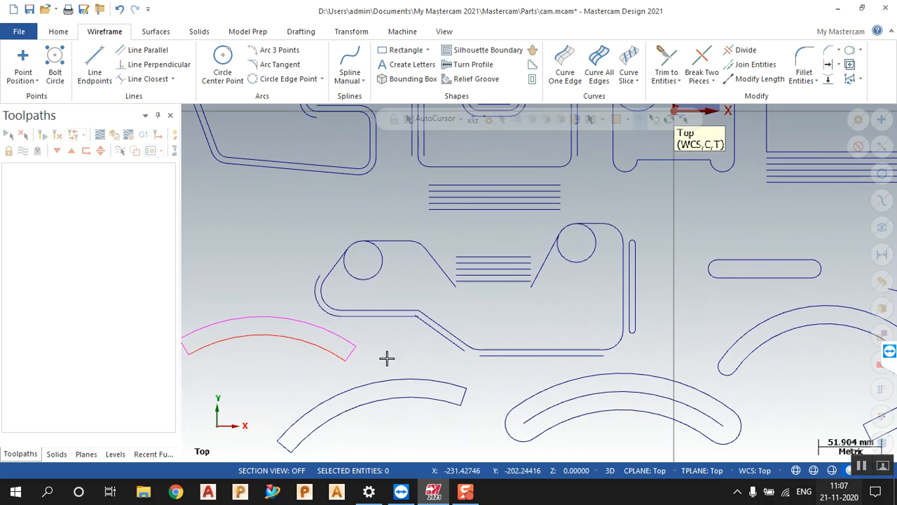
{"action": "scroll", "coordinate": [314, 284], "scroll_direction": "down", "scroll_amount": 6}
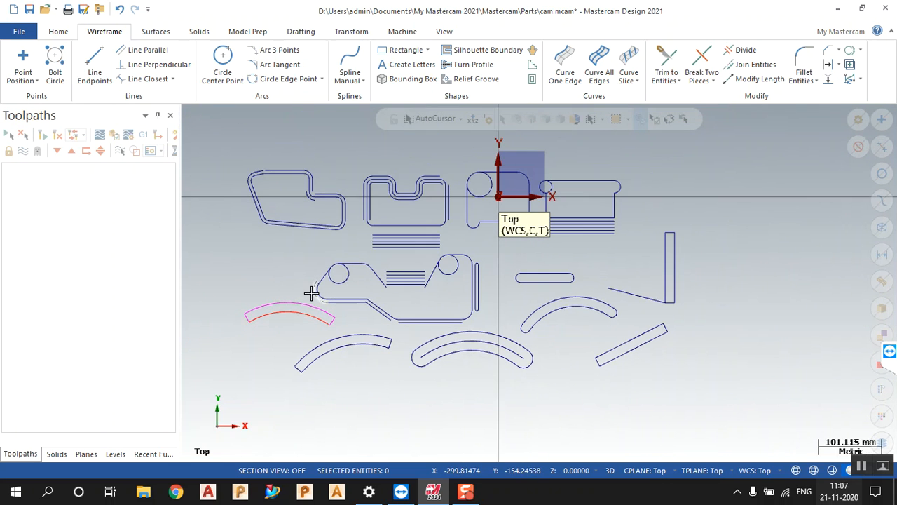
{"action": "scroll", "coordinate": [537, 308], "scroll_direction": "up", "scroll_amount": 2}
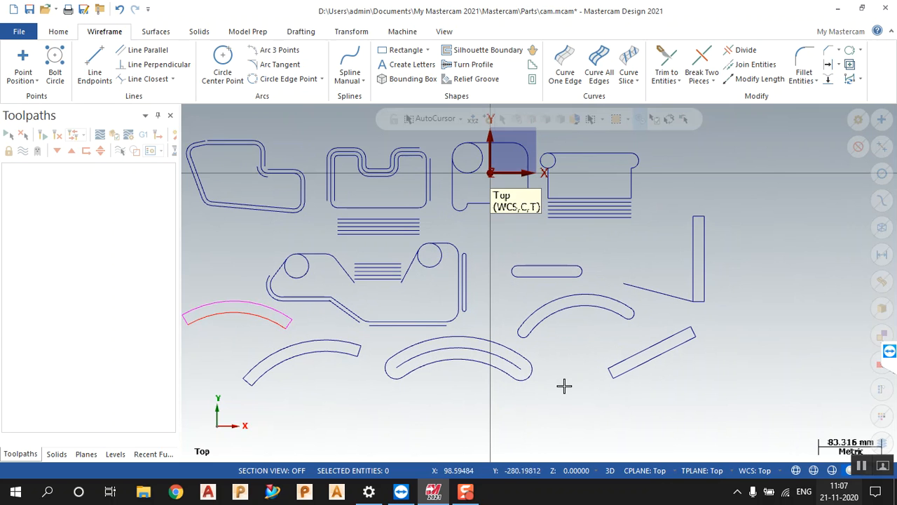
{"action": "scroll", "coordinate": [545, 345], "scroll_direction": "down", "scroll_amount": 2}
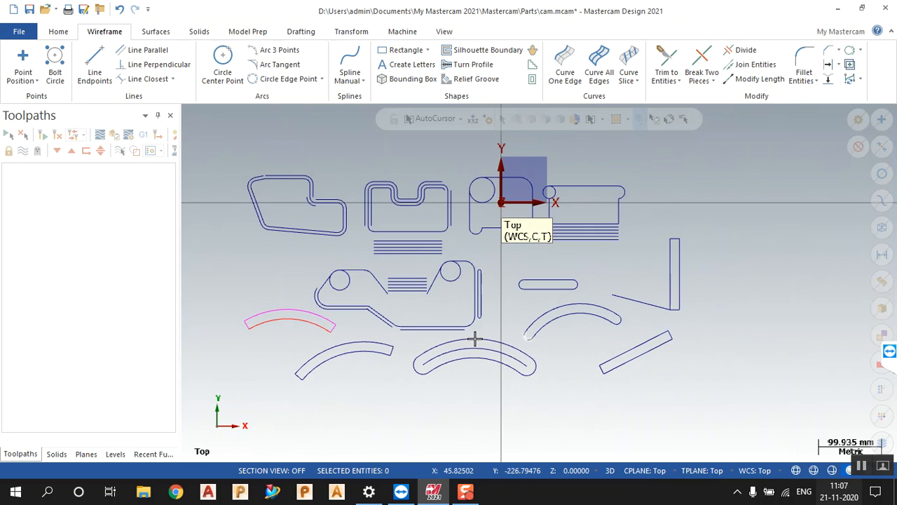
Draw a straight line across the left end of the large arc slot, connecting its inner and outer arc endpoints
{"action": "scroll", "coordinate": [420, 261], "scroll_direction": "up", "scroll_amount": 3}
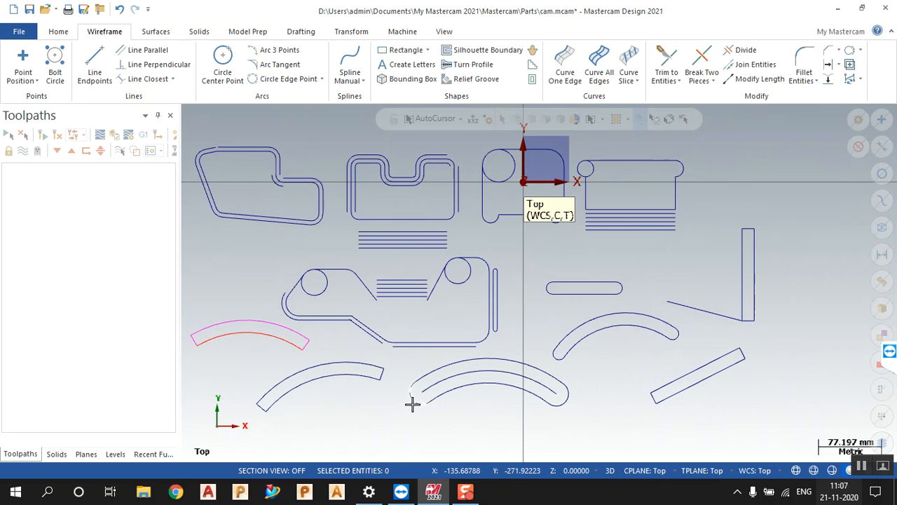
{"action": "left_click", "coordinate": [412, 403]}
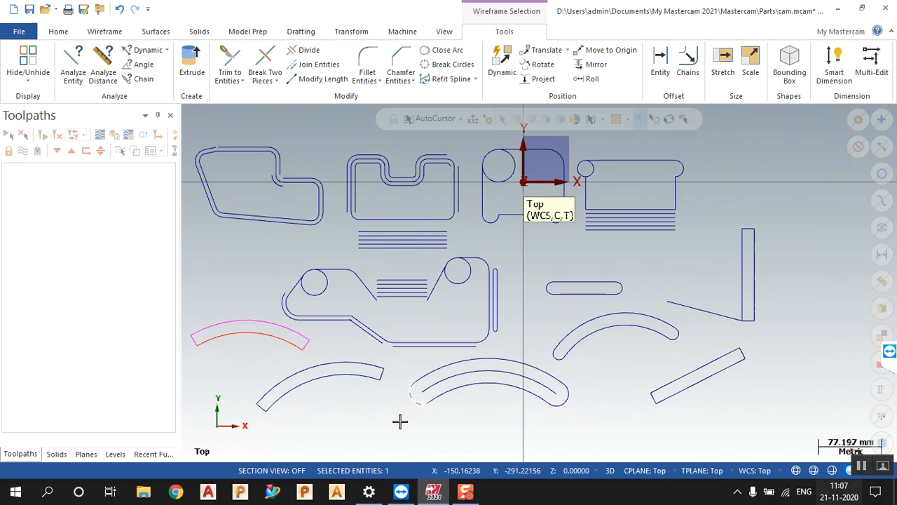
{"action": "left_click", "coordinate": [111, 34]}
{"action": "left_click", "coordinate": [95, 68]}
{"action": "left_click", "coordinate": [426, 405]}
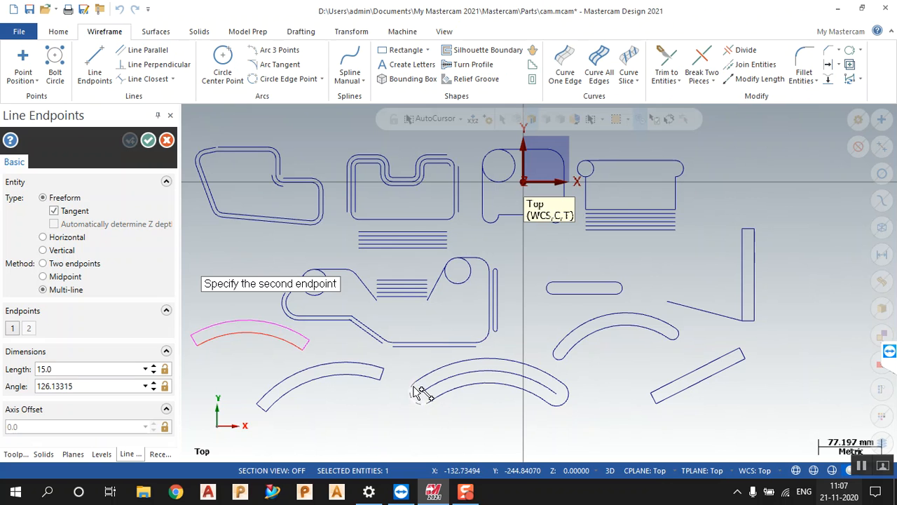
{"action": "left_click", "coordinate": [413, 385]}
{"action": "key", "text": "Escape"}
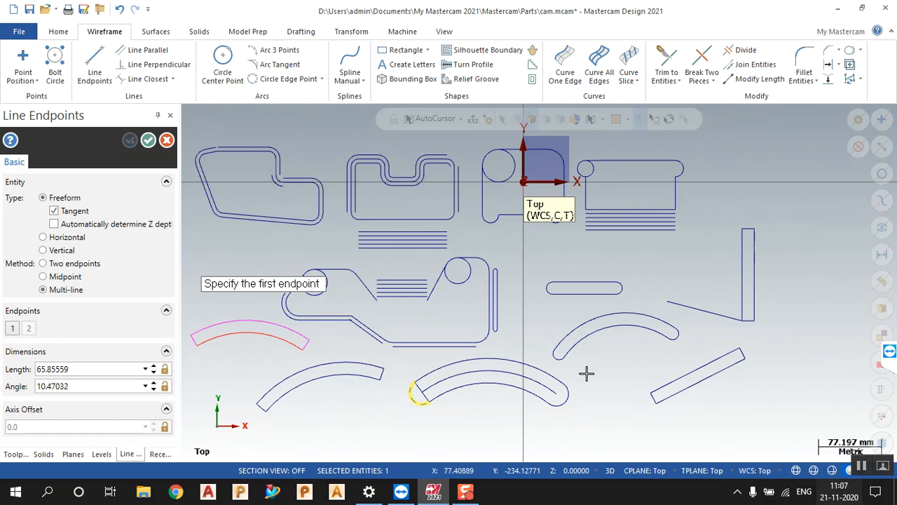
{"action": "key", "text": "Escape"}
Draw a matching straight line across the right end of the large arc slot, from inner to outer arc endpoint
{"action": "key", "text": "Return"}
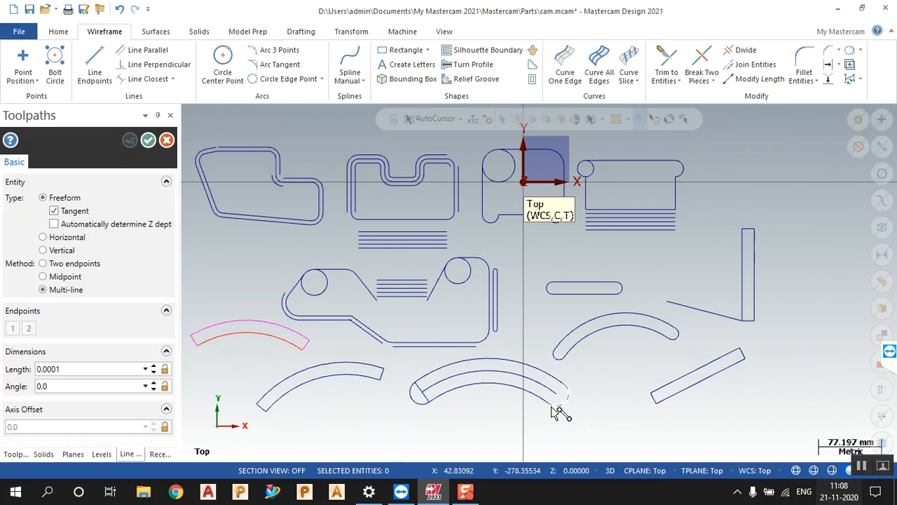
{"action": "left_click", "coordinate": [551, 403]}
{"action": "left_click", "coordinate": [563, 385]}
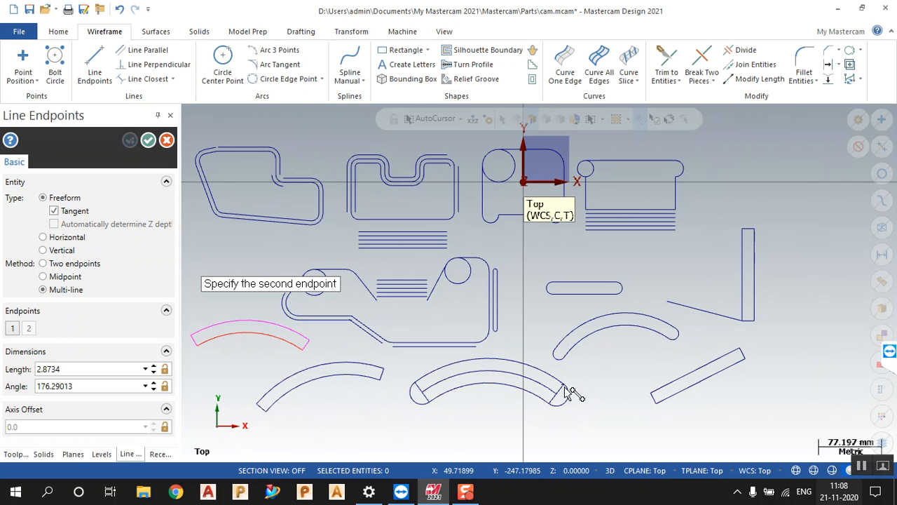
{"action": "key", "text": "Escape"}
{"action": "key", "text": "Escape"}
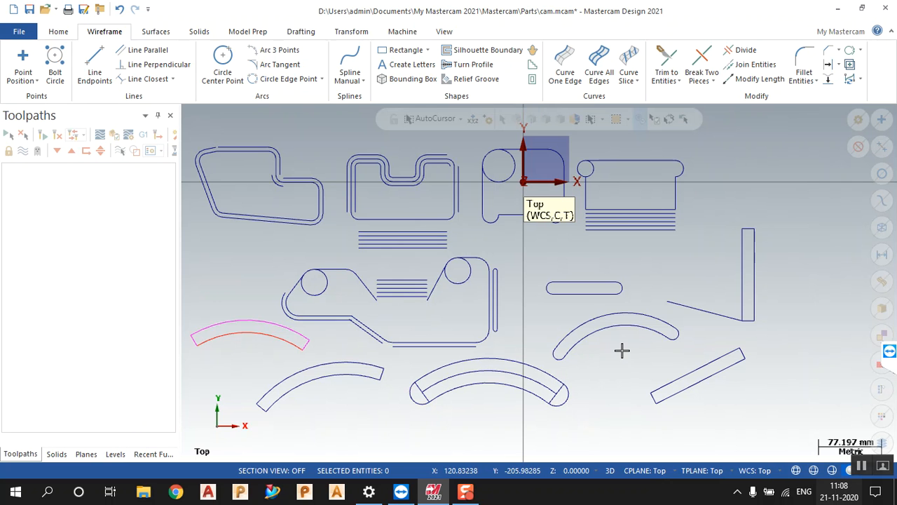
Delete the two rounded end caps of the large arc slot, keeping the straight closing lines
{"action": "scroll", "coordinate": [531, 381], "scroll_direction": "up", "scroll_amount": 4}
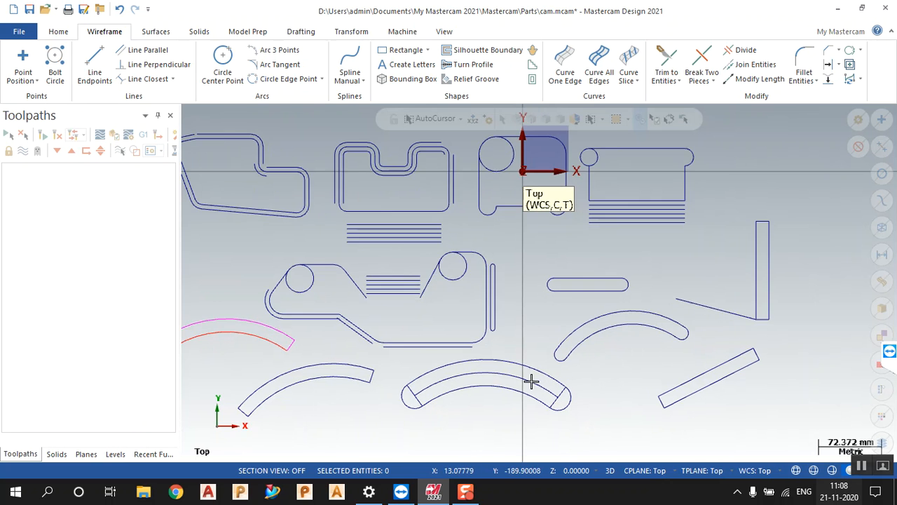
{"action": "left_click", "coordinate": [561, 412]}
{"action": "left_click", "coordinate": [364, 404]}
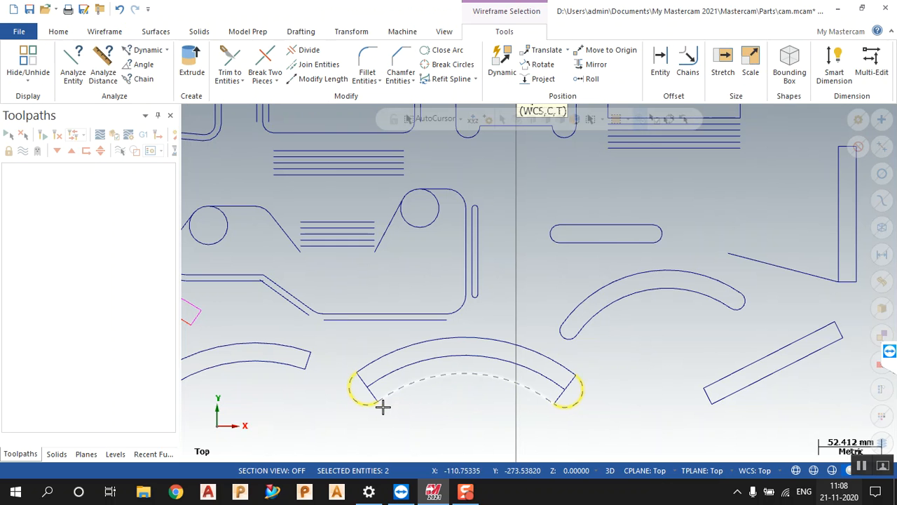
{"action": "scroll", "coordinate": [645, 332], "scroll_direction": "down", "scroll_amount": 4}
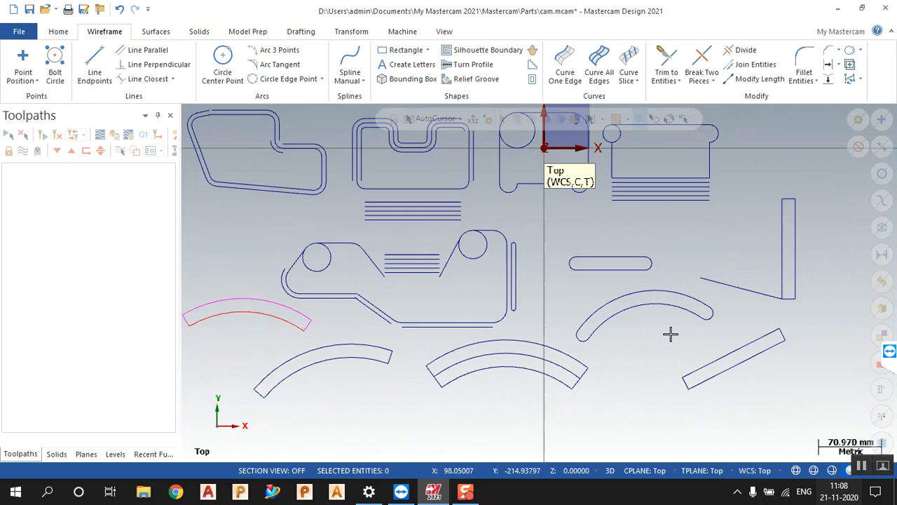
{"action": "scroll", "coordinate": [618, 380], "scroll_direction": "up", "scroll_amount": 1}
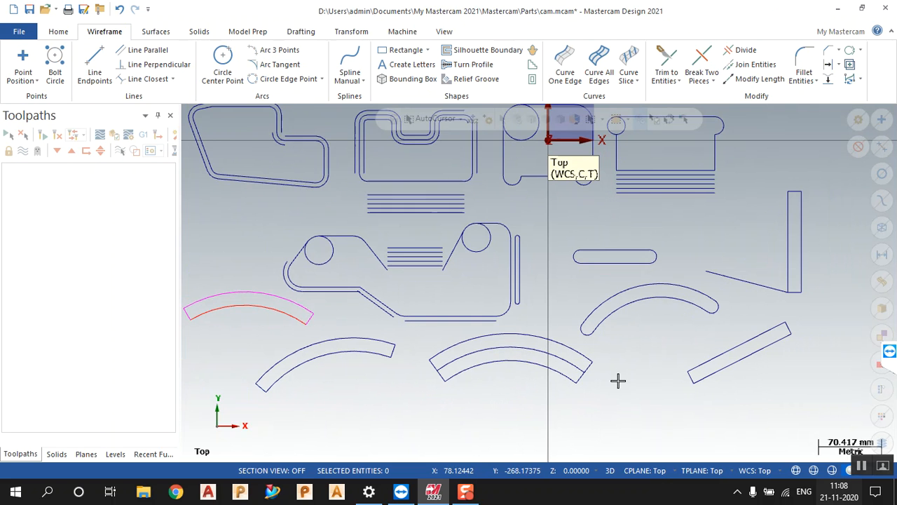
{"action": "scroll", "coordinate": [727, 344], "scroll_direction": "down", "scroll_amount": 2}
{"action": "scroll", "coordinate": [597, 206], "scroll_direction": "up", "scroll_amount": 2}
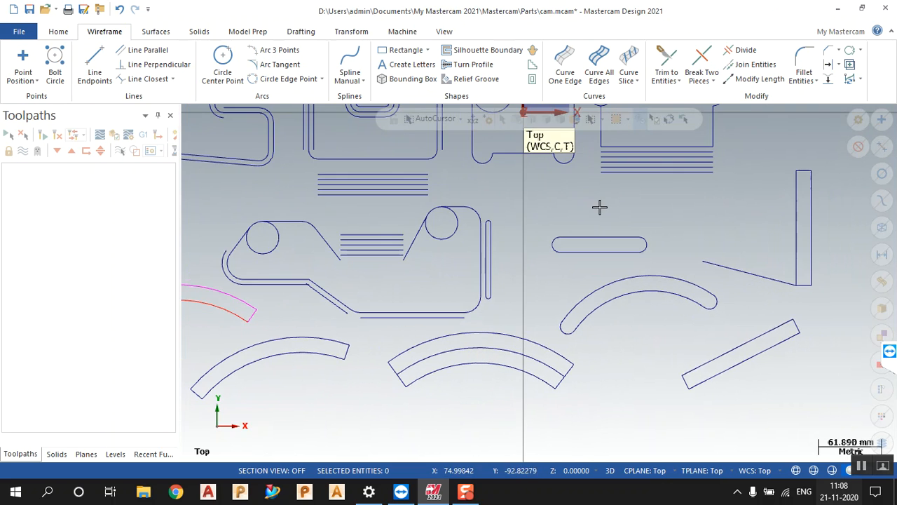
{"action": "scroll", "coordinate": [624, 259], "scroll_direction": "down", "scroll_amount": 2}
{"action": "scroll", "coordinate": [612, 315], "scroll_direction": "up", "scroll_amount": 1}
{"action": "scroll", "coordinate": [582, 325], "scroll_direction": "down", "scroll_amount": 1}
{"action": "scroll", "coordinate": [424, 186], "scroll_direction": "up", "scroll_amount": 4}
{"action": "scroll", "coordinate": [481, 240], "scroll_direction": "down", "scroll_amount": 3}
{"action": "scroll", "coordinate": [480, 241], "scroll_direction": "up", "scroll_amount": 1}
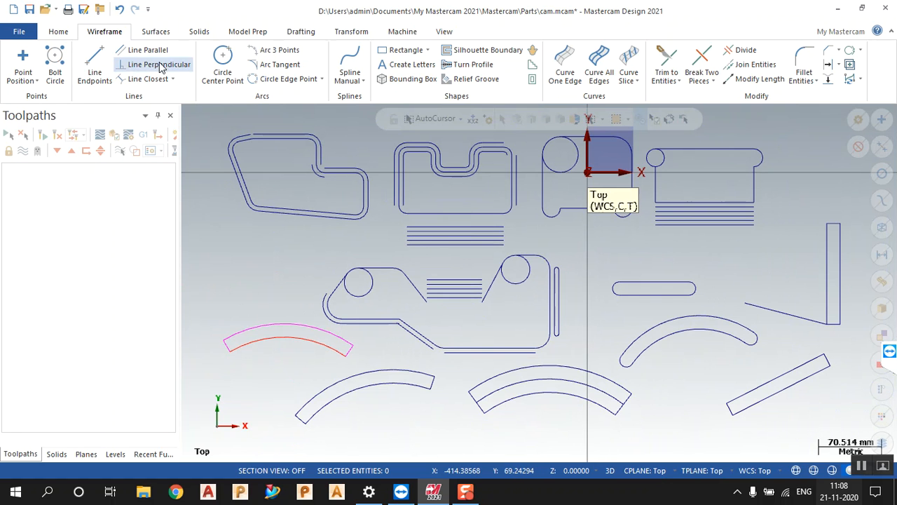
Draw a circle of radius 15 mm centred on each end of the middle arc in the lower three-arc slot
{"action": "left_click", "coordinate": [237, 73]}
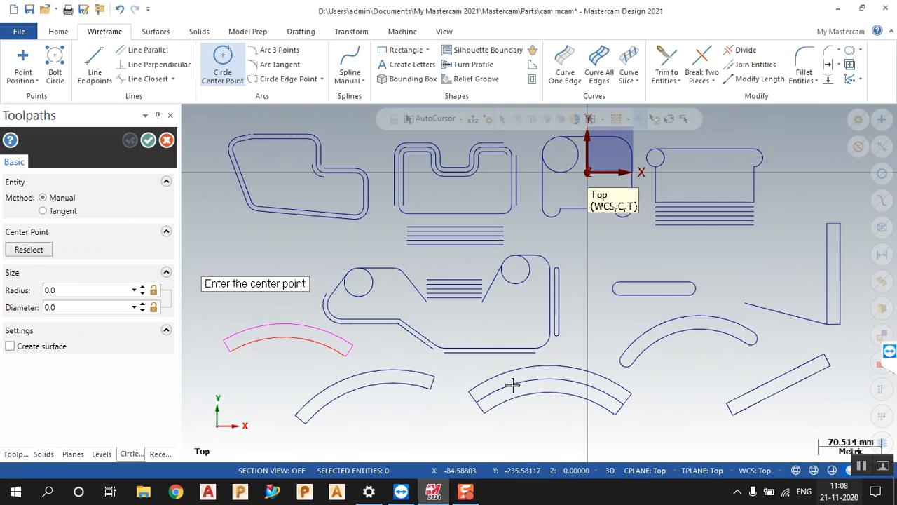
{"action": "left_click", "coordinate": [474, 400]}
{"action": "left_click", "coordinate": [468, 391]}
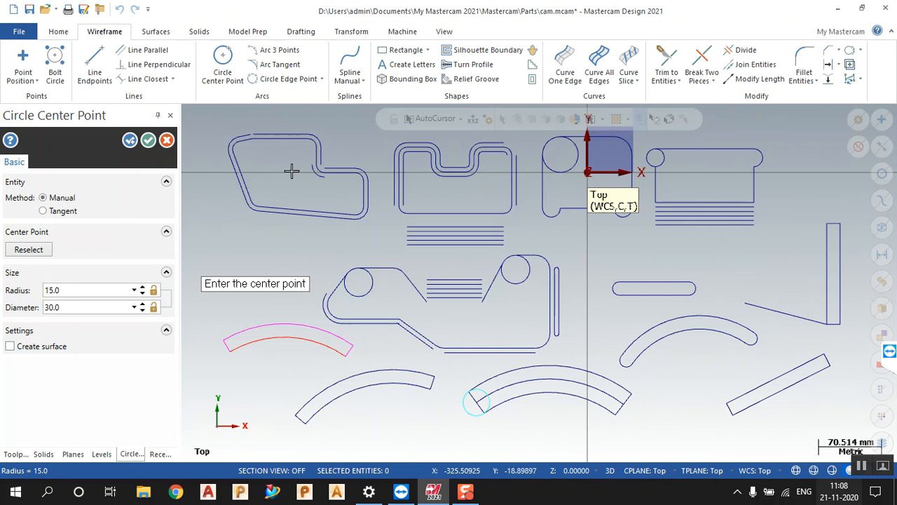
{"action": "left_click", "coordinate": [622, 404]}
{"action": "left_click", "coordinate": [630, 394]}
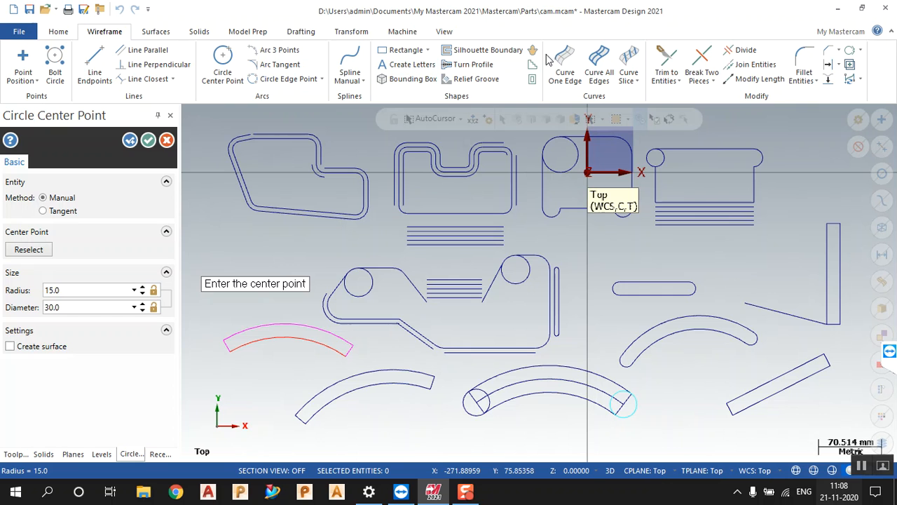
Use Divide in Trim mode to cut away inner portions of both end circles on the three-arc slot
{"action": "left_click", "coordinate": [742, 50]}
{"action": "scroll", "coordinate": [617, 391], "scroll_direction": "up", "scroll_amount": 1}
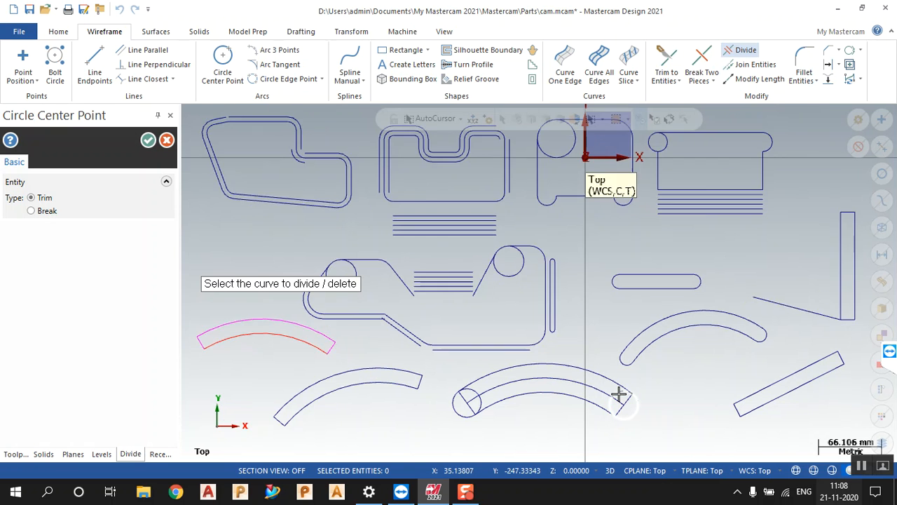
{"action": "scroll", "coordinate": [619, 395], "scroll_direction": "up", "scroll_amount": 1}
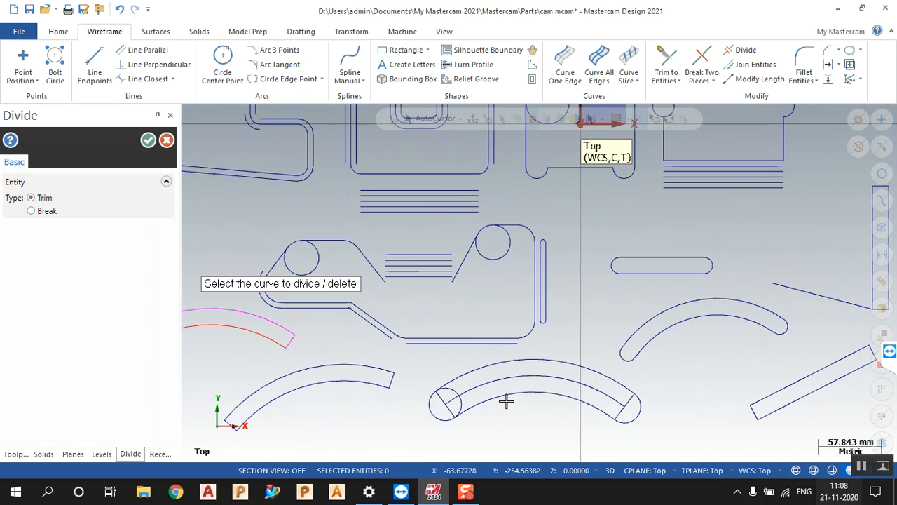
{"action": "left_click", "coordinate": [461, 402]}
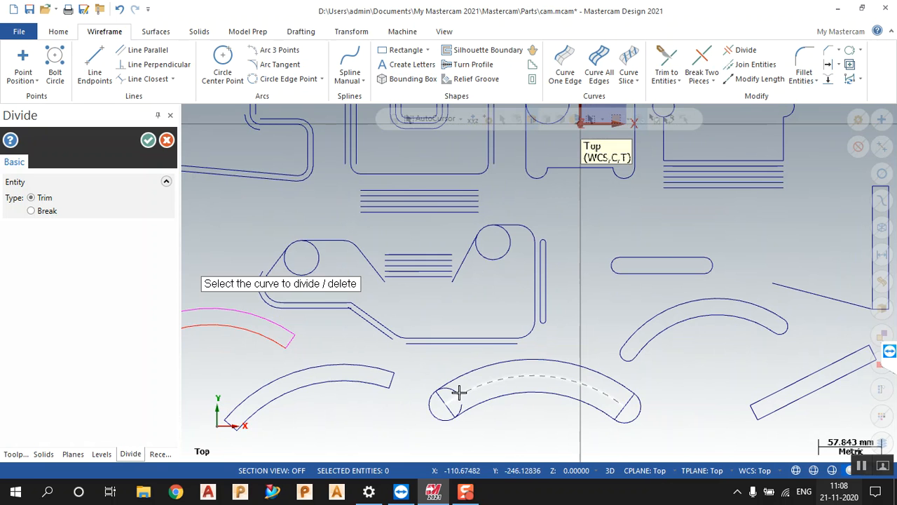
{"action": "left_click", "coordinate": [462, 407]}
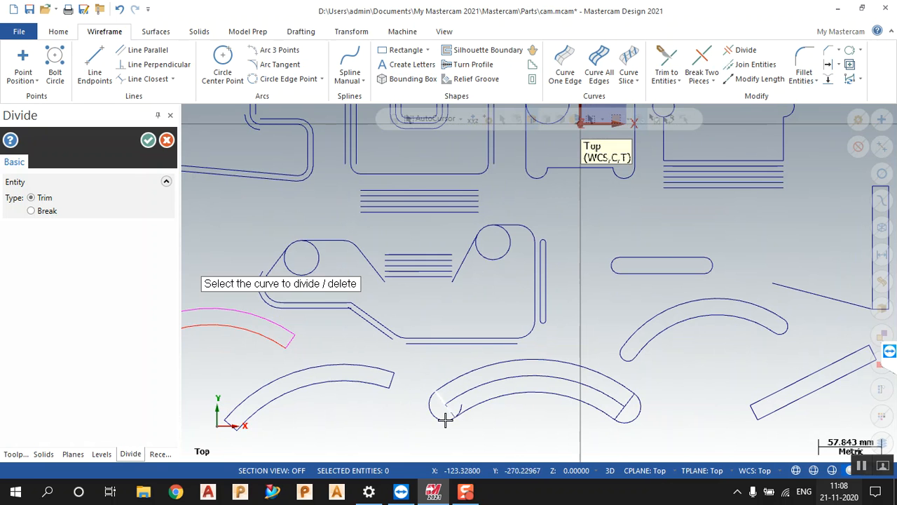
Remove the leftover inner arc and both halves of the straight end line at the slot's left end
{"action": "scroll", "coordinate": [445, 416], "scroll_direction": "up", "scroll_amount": 6}
{"action": "scroll", "coordinate": [427, 429], "scroll_direction": "up", "scroll_amount": 5}
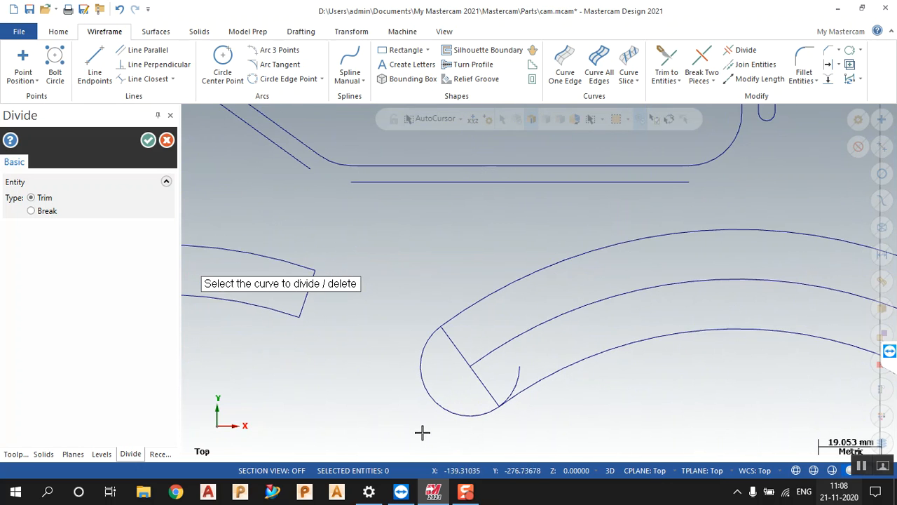
{"action": "left_click", "coordinate": [553, 343]}
{"action": "left_click", "coordinate": [490, 345]}
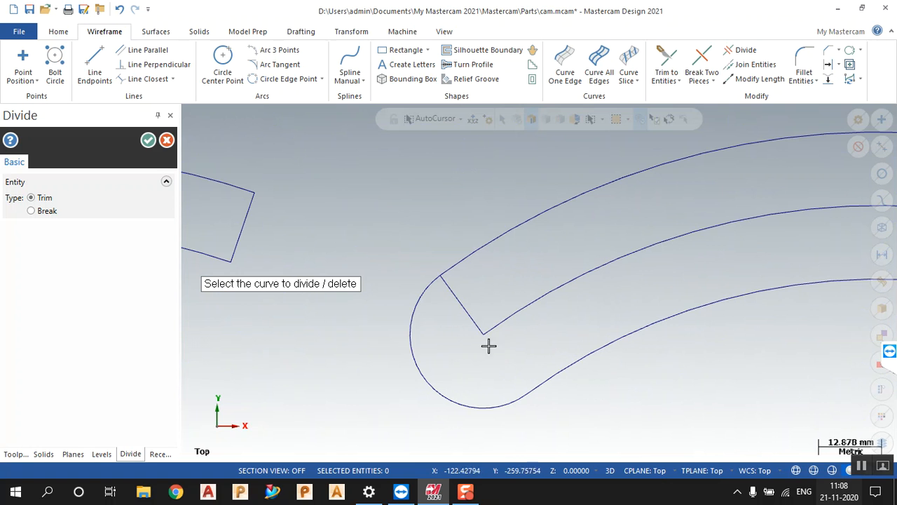
{"action": "left_click", "coordinate": [463, 316]}
{"action": "scroll", "coordinate": [372, 347], "scroll_direction": "down", "scroll_amount": 6}
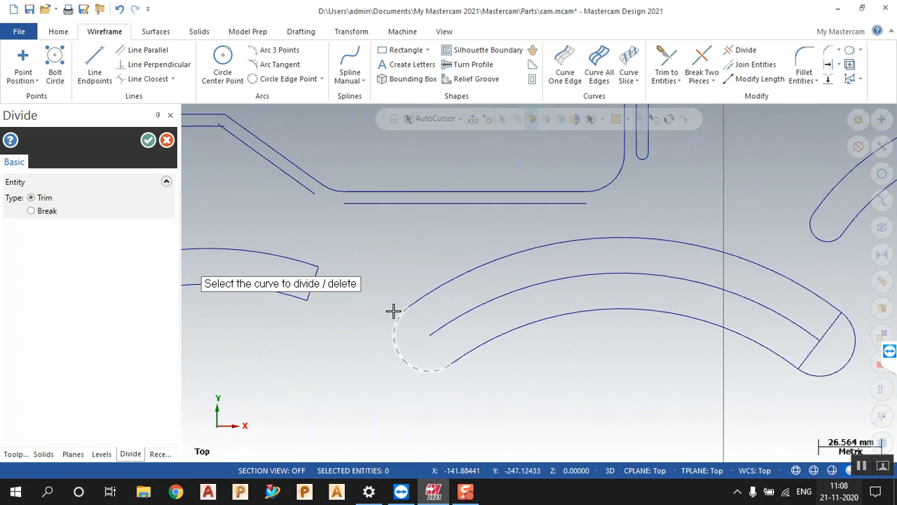
Trim away the excess portions of the two circles at the upper corners of the large lower profile
{"action": "scroll", "coordinate": [615, 317], "scroll_direction": "down", "scroll_amount": 4}
{"action": "scroll", "coordinate": [271, 150], "scroll_direction": "down", "scroll_amount": 1}
{"action": "scroll", "coordinate": [331, 195], "scroll_direction": "up", "scroll_amount": 4}
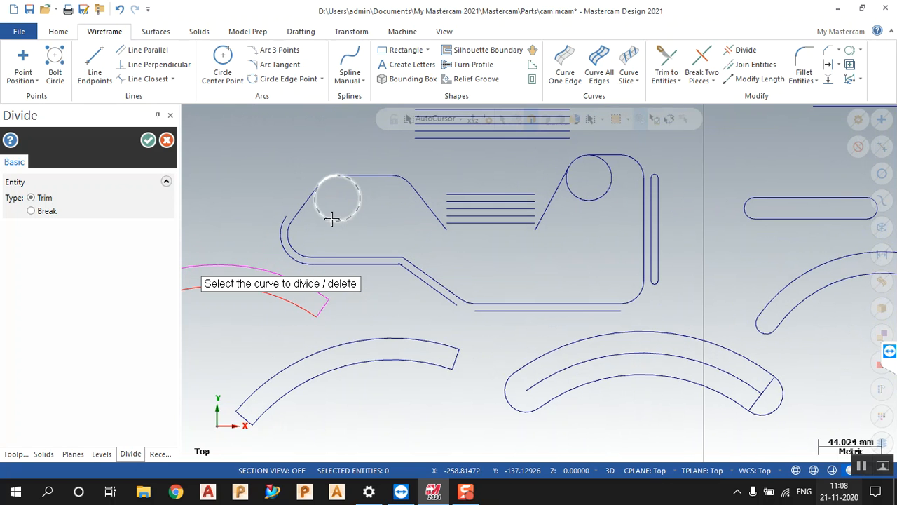
{"action": "left_click", "coordinate": [586, 201]}
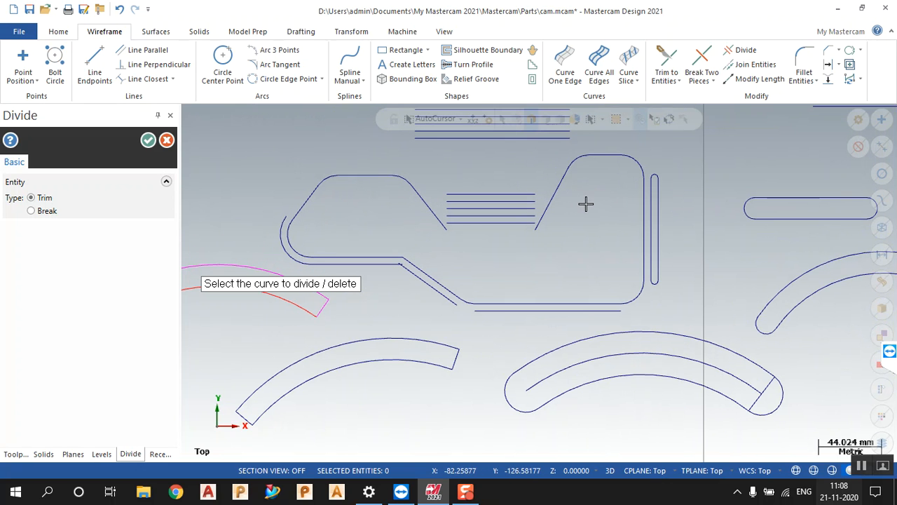
Trim away the inner portion of the small circle at the upper-left corner of the T-shaped profile
{"action": "scroll", "coordinate": [545, 327], "scroll_direction": "down", "scroll_amount": 2}
{"action": "scroll", "coordinate": [631, 324], "scroll_direction": "up", "scroll_amount": 2}
{"action": "scroll", "coordinate": [692, 371], "scroll_direction": "down", "scroll_amount": 2}
{"action": "scroll", "coordinate": [765, 165], "scroll_direction": "up", "scroll_amount": 2}
{"action": "scroll", "coordinate": [726, 166], "scroll_direction": "up", "scroll_amount": 1}
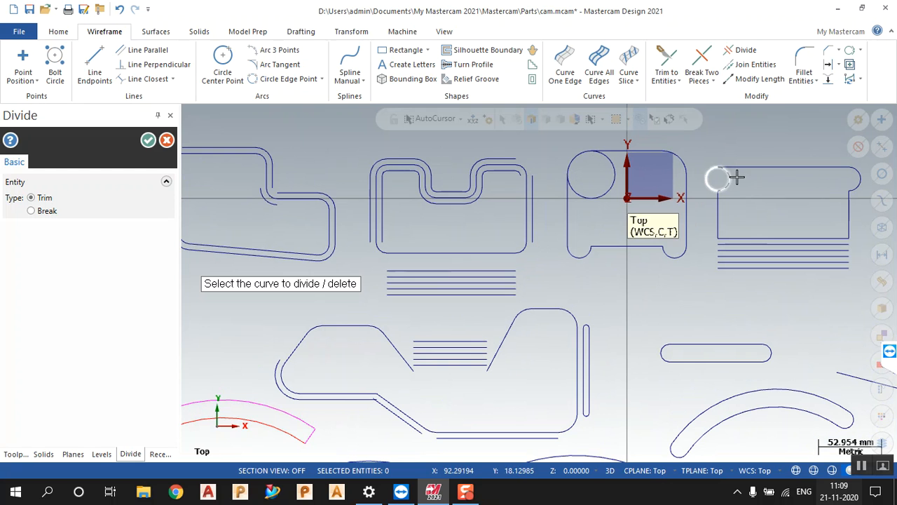
{"action": "scroll", "coordinate": [577, 201], "scroll_direction": "down", "scroll_amount": 1}
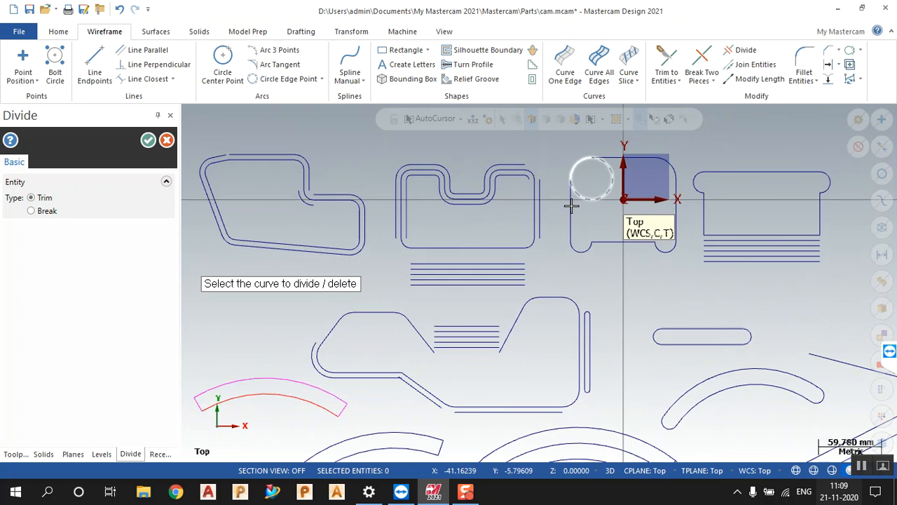
{"action": "scroll", "coordinate": [491, 260], "scroll_direction": "down", "scroll_amount": 1}
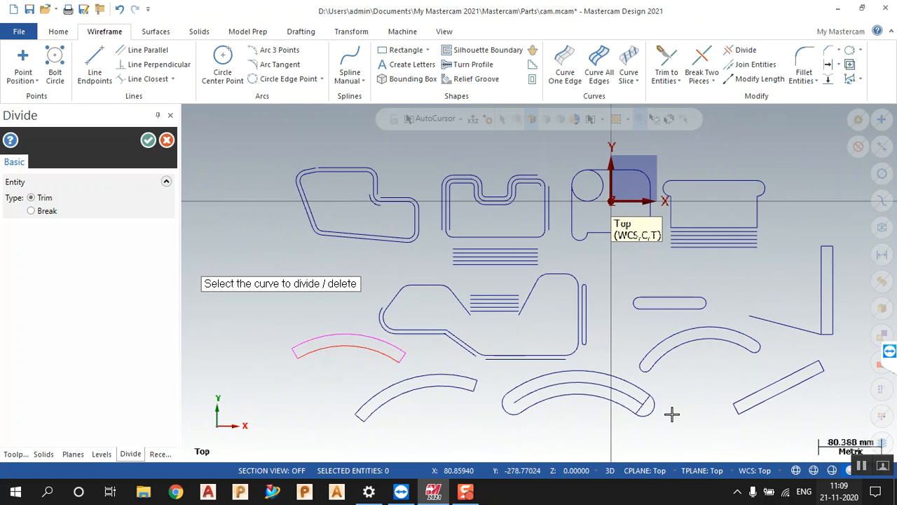
{"action": "scroll", "coordinate": [516, 401], "scroll_direction": "down", "scroll_amount": 1}
{"action": "scroll", "coordinate": [701, 395], "scroll_direction": "up", "scroll_amount": 2}
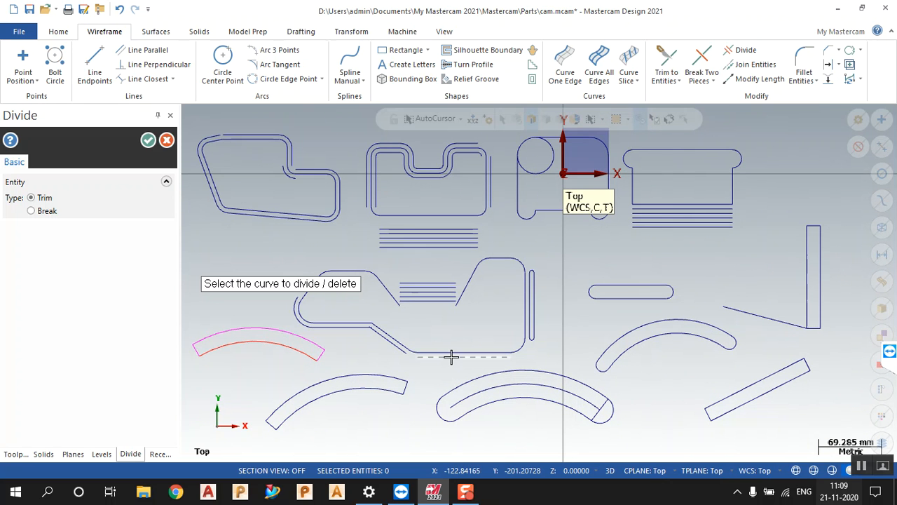
{"action": "scroll", "coordinate": [329, 310], "scroll_direction": "down", "scroll_amount": 2}
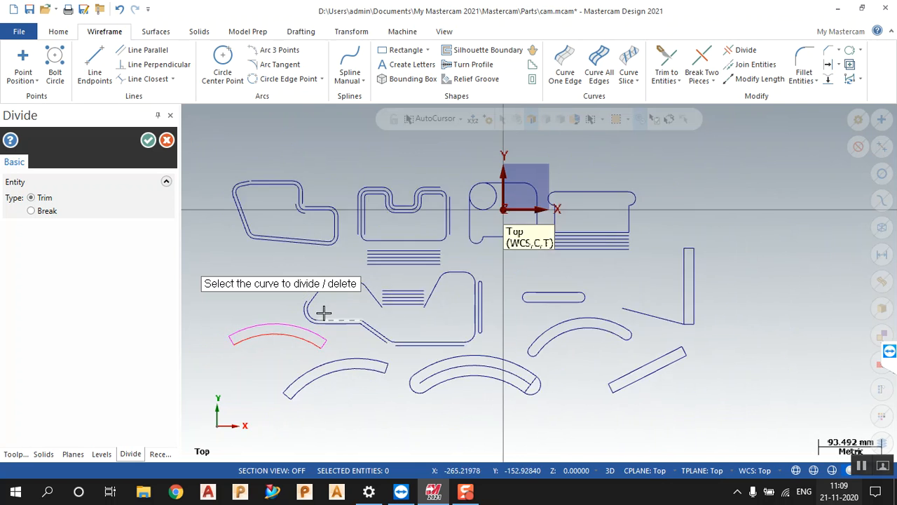
Offset the closed T-shaped profile outward with Offset Chains, using Copy, one instance and a distance of 5 mm
{"action": "scroll", "coordinate": [741, 271], "scroll_direction": "up", "scroll_amount": 2}
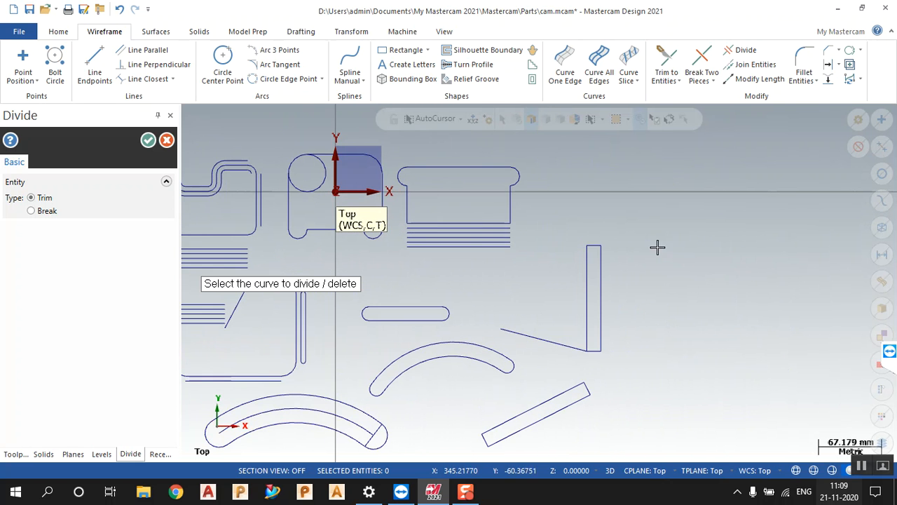
{"action": "scroll", "coordinate": [434, 181], "scroll_direction": "up", "scroll_amount": 4}
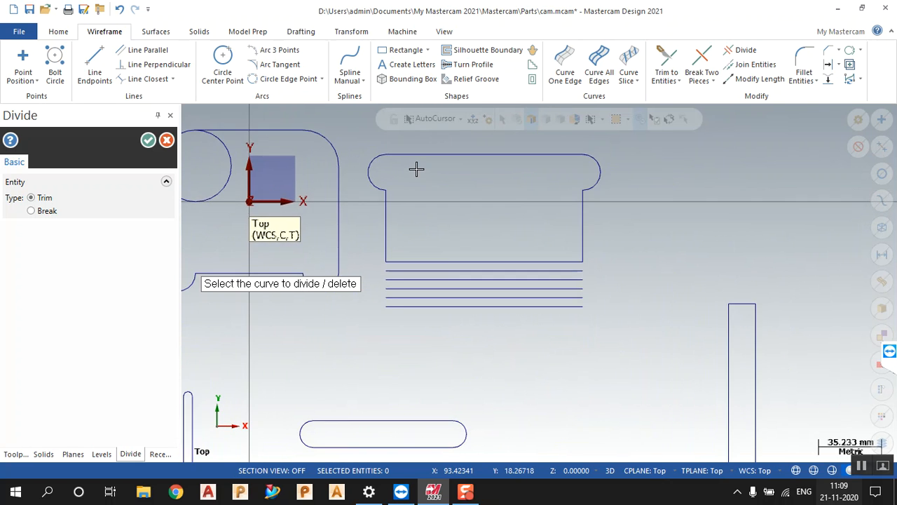
{"action": "scroll", "coordinate": [423, 175], "scroll_direction": "up", "scroll_amount": 1}
{"action": "scroll", "coordinate": [496, 233], "scroll_direction": "down", "scroll_amount": 2}
{"action": "scroll", "coordinate": [484, 145], "scroll_direction": "up", "scroll_amount": 2}
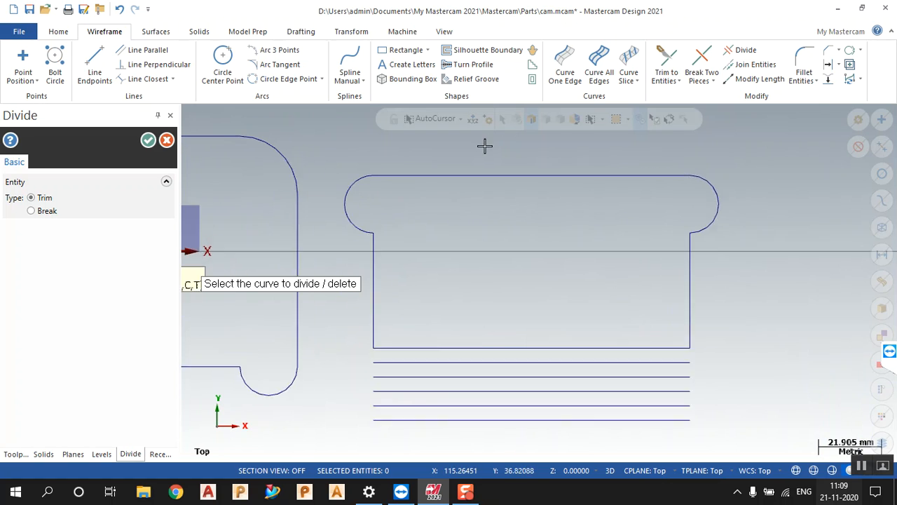
{"action": "left_click", "coordinate": [840, 64]}
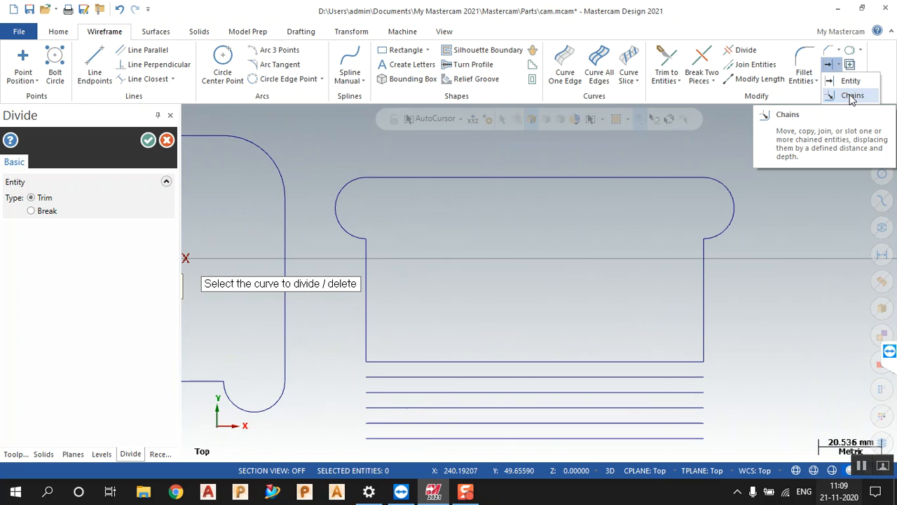
{"action": "left_click", "coordinate": [850, 96]}
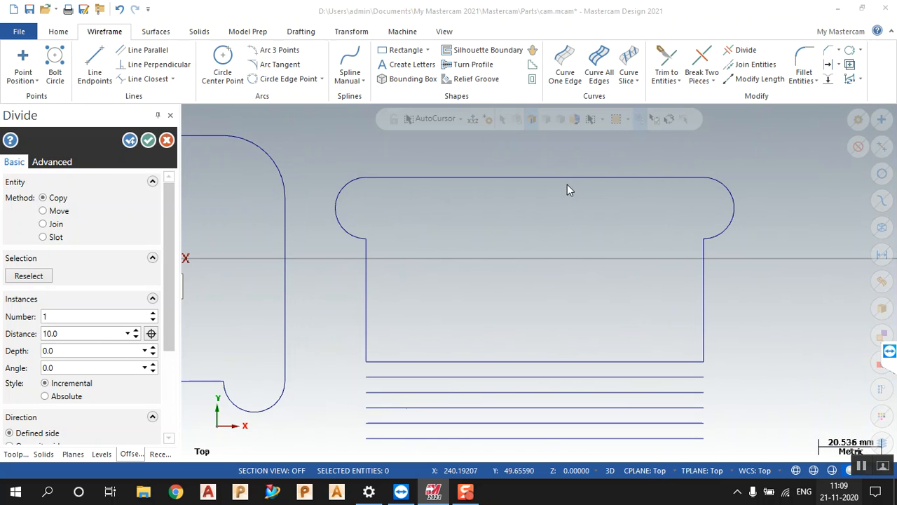
{"action": "left_click", "coordinate": [542, 178]}
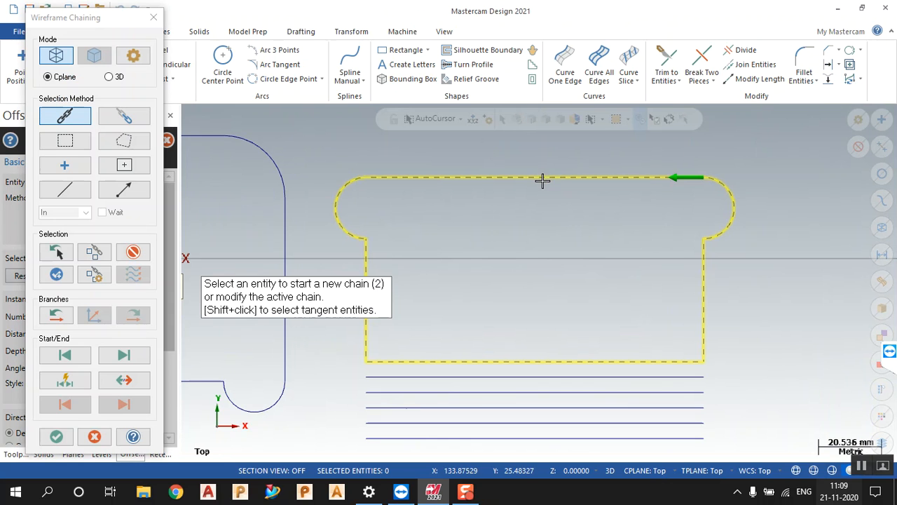
{"action": "left_click", "coordinate": [56, 436]}
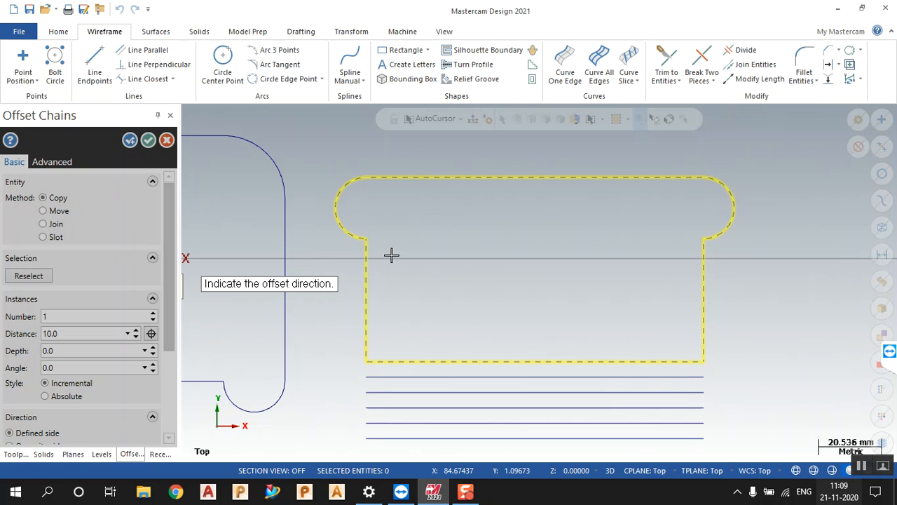
{"action": "left_click", "coordinate": [385, 235]}
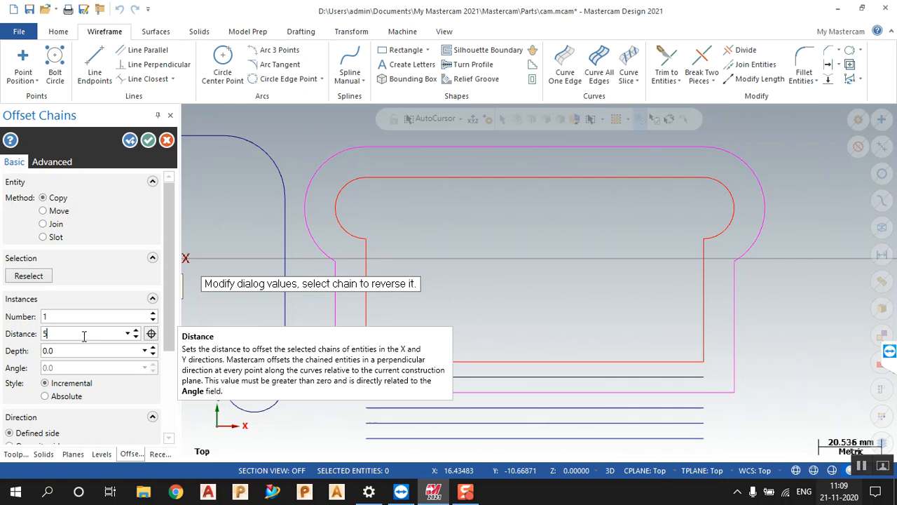
{"action": "key", "text": "Return"}
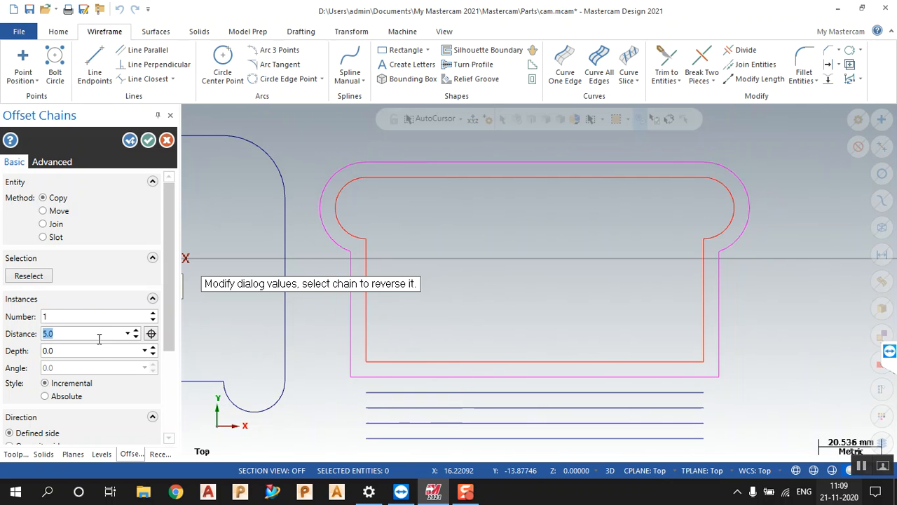
Try the Both sides and Opposite side directions, restore Defined side, and accept the chain offset
{"action": "left_click_drag", "start_coordinate": [174, 281], "coordinate": [173, 361]}
{"action": "left_click", "coordinate": [10, 340]}
{"action": "left_click", "coordinate": [10, 327]}
{"action": "left_click", "coordinate": [9, 314]}
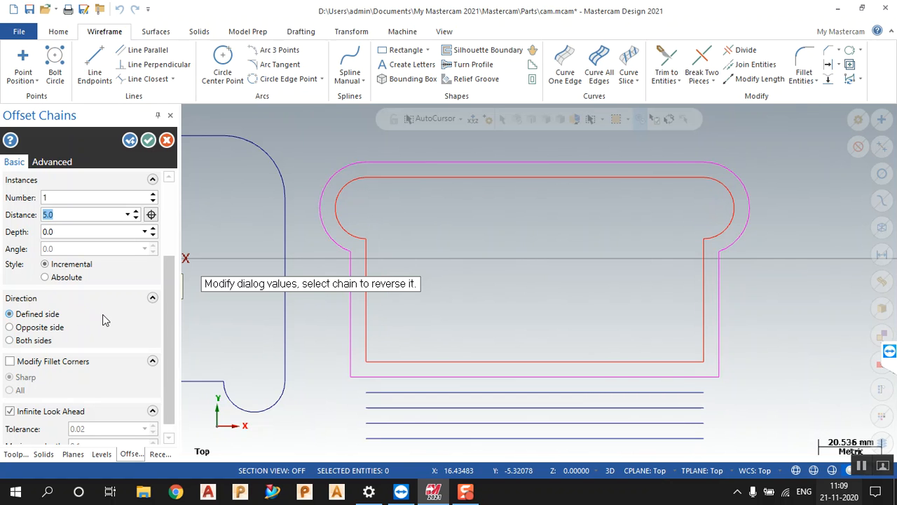
{"action": "left_click", "coordinate": [148, 141]}
{"action": "scroll", "coordinate": [771, 281], "scroll_direction": "down", "scroll_amount": 3}
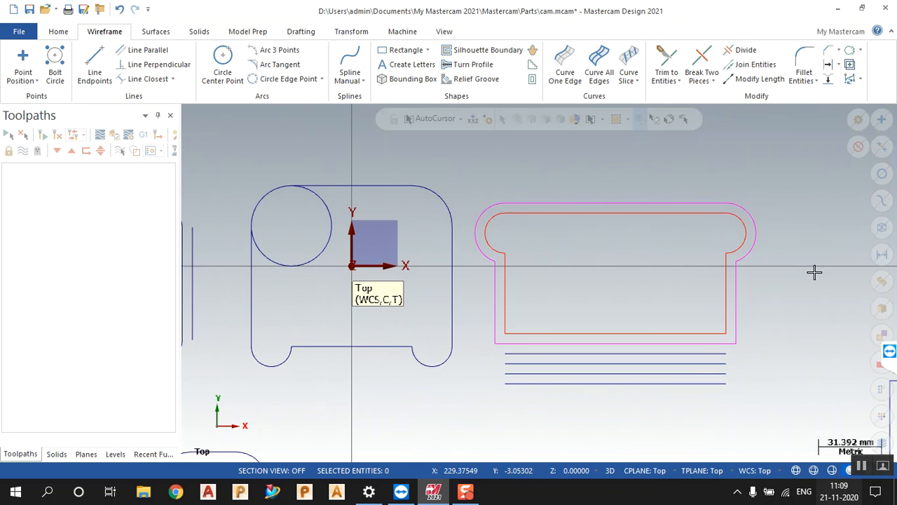
{"action": "scroll", "coordinate": [814, 272], "scroll_direction": "down", "scroll_amount": 5}
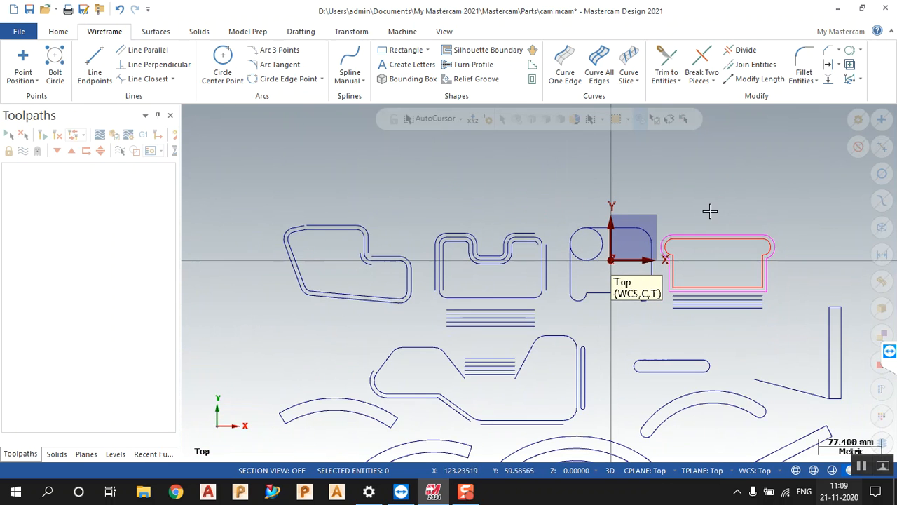
{"action": "scroll", "coordinate": [687, 203], "scroll_direction": "down", "scroll_amount": 3}
{"action": "scroll", "coordinate": [792, 382], "scroll_direction": "up", "scroll_amount": 2}
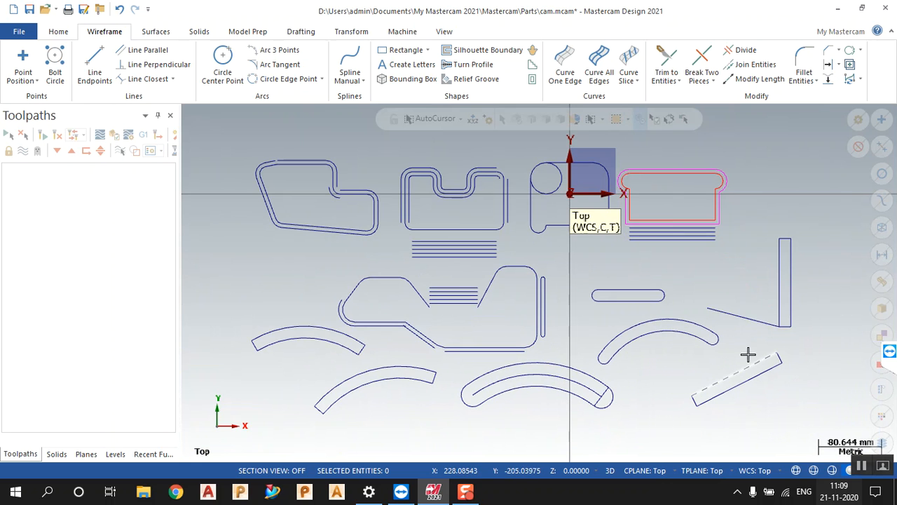
{"action": "right_click", "coordinate": [672, 271]}
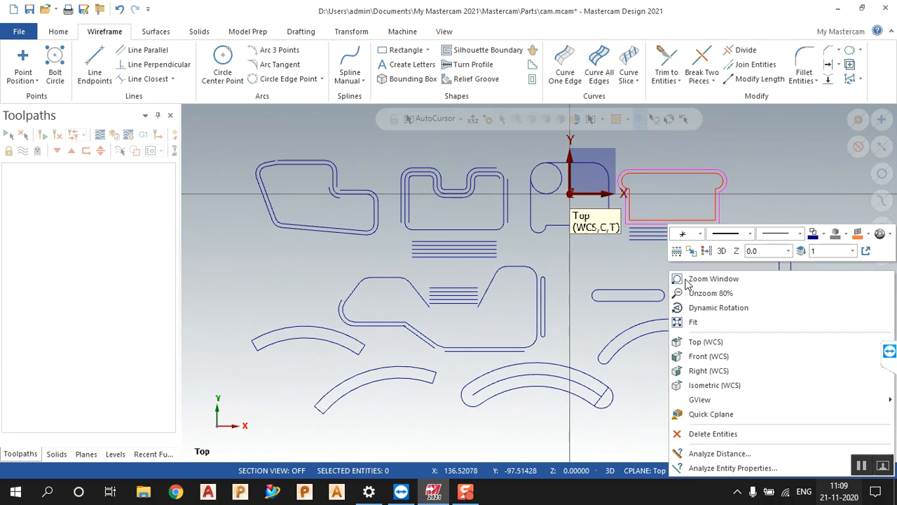
{"action": "left_click", "coordinate": [611, 320]}
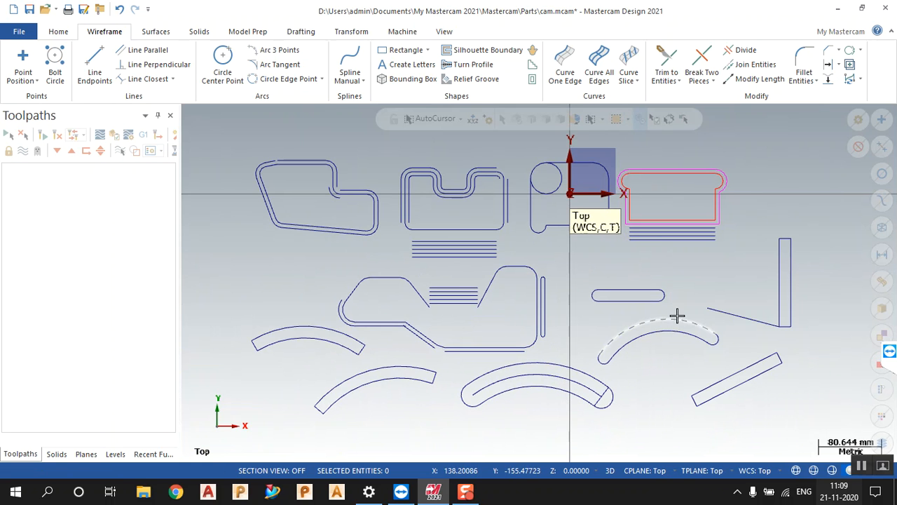
{"action": "scroll", "coordinate": [640, 307], "scroll_direction": "up", "scroll_amount": 3}
{"action": "left_click", "coordinate": [833, 64]}
{"action": "left_click", "coordinate": [820, 135]}
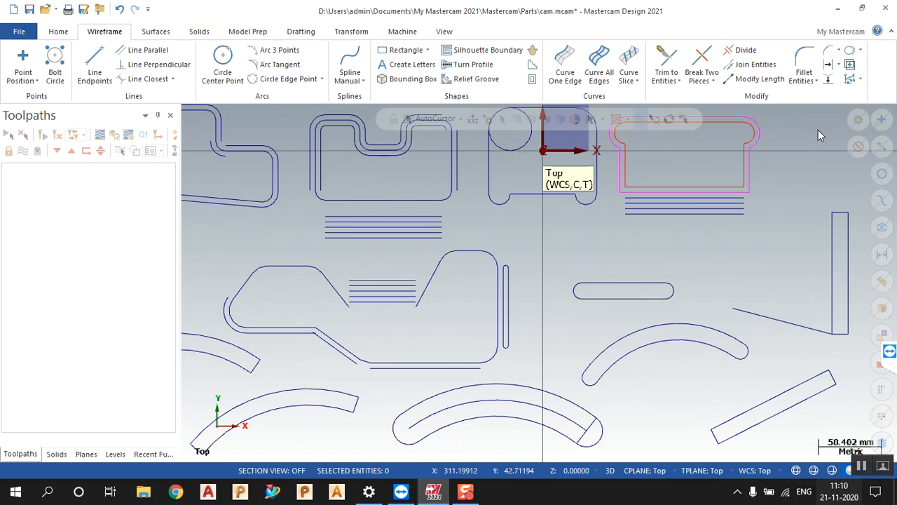
Offset the small horizontal slot outward with Offset Chains, using Copy, a distance of 5 mm and two instances
{"action": "left_click", "coordinate": [615, 285]}
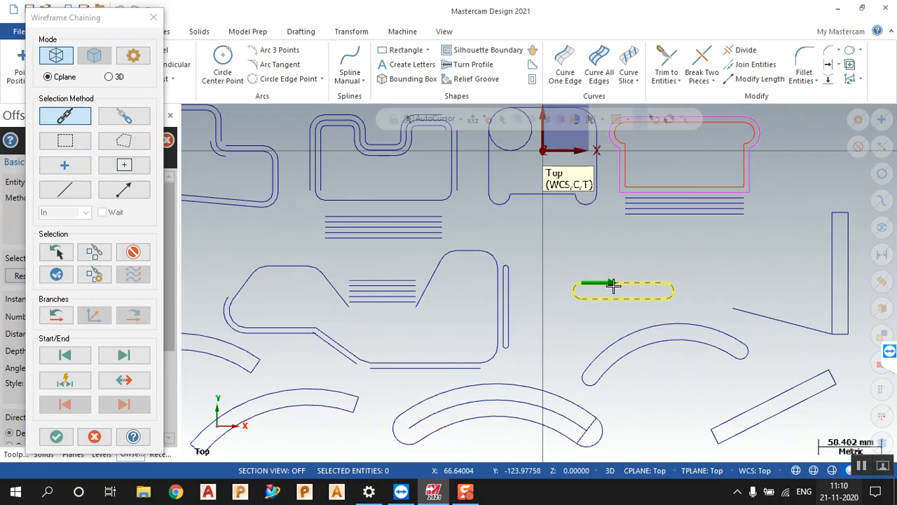
{"action": "left_click", "coordinate": [61, 436]}
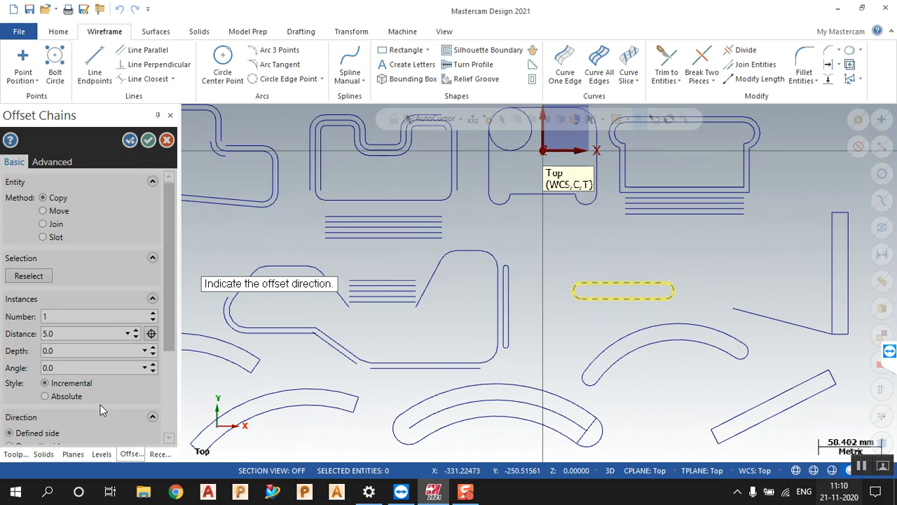
{"action": "left_click", "coordinate": [645, 252]}
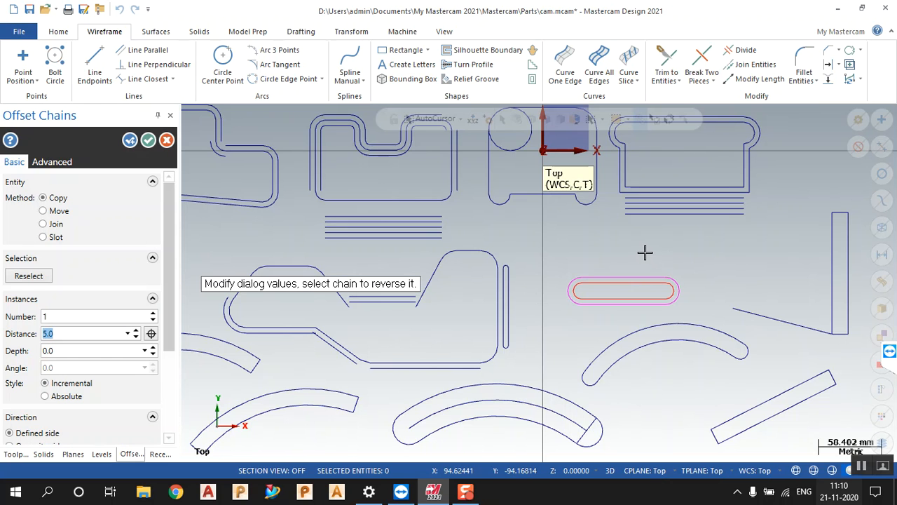
{"action": "left_click", "coordinate": [153, 314]}
{"action": "left_click", "coordinate": [154, 314]}
{"action": "left_click", "coordinate": [153, 321]}
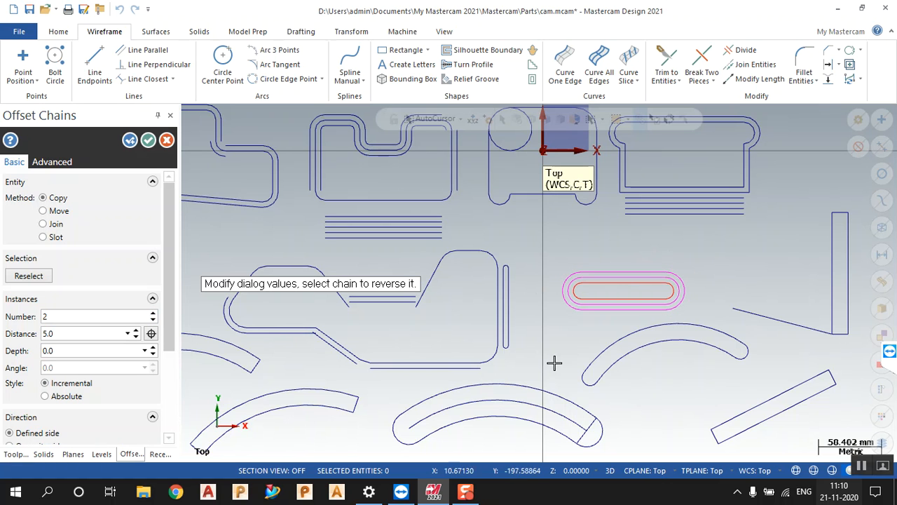
Try the Both sides and Opposite side directions for the slot's offset, and restore Defined side
{"action": "scroll", "coordinate": [168, 266], "scroll_direction": "down", "scroll_amount": 3}
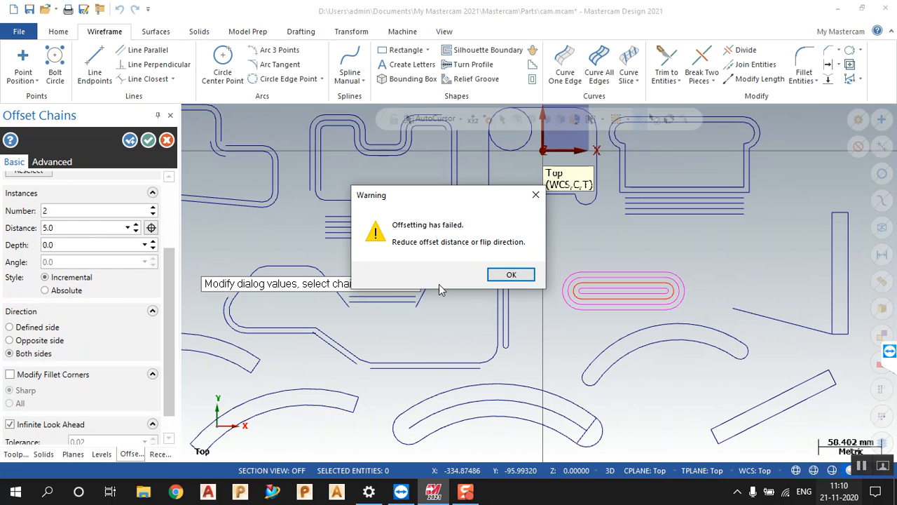
{"action": "left_click", "coordinate": [511, 274]}
{"action": "left_click", "coordinate": [9, 340]}
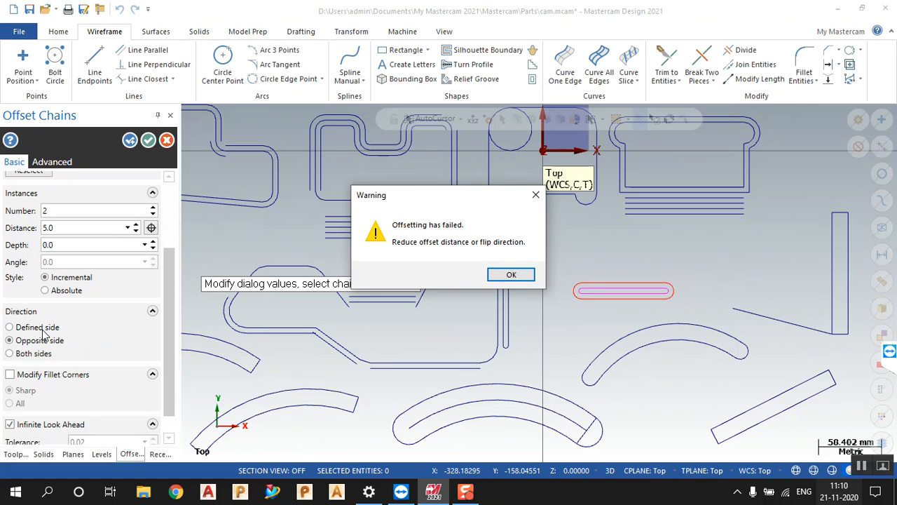
{"action": "left_click", "coordinate": [511, 274]}
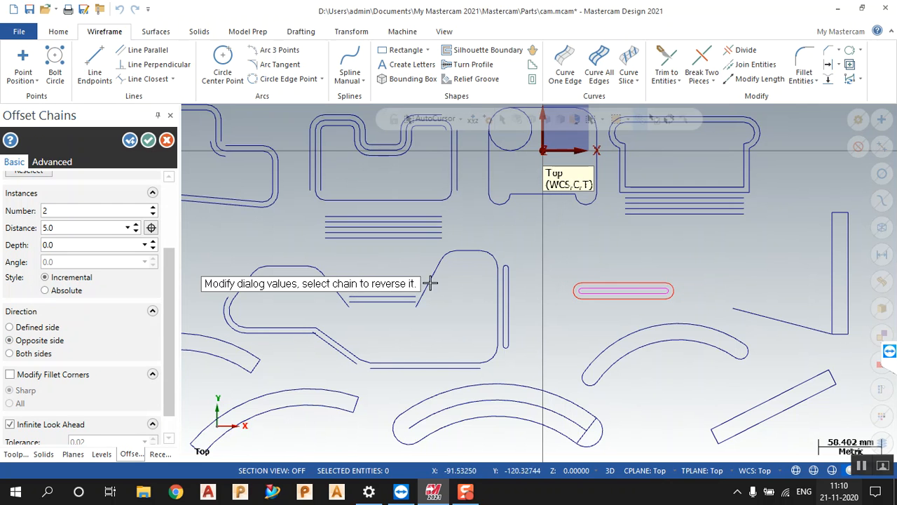
{"action": "left_click", "coordinate": [21, 331]}
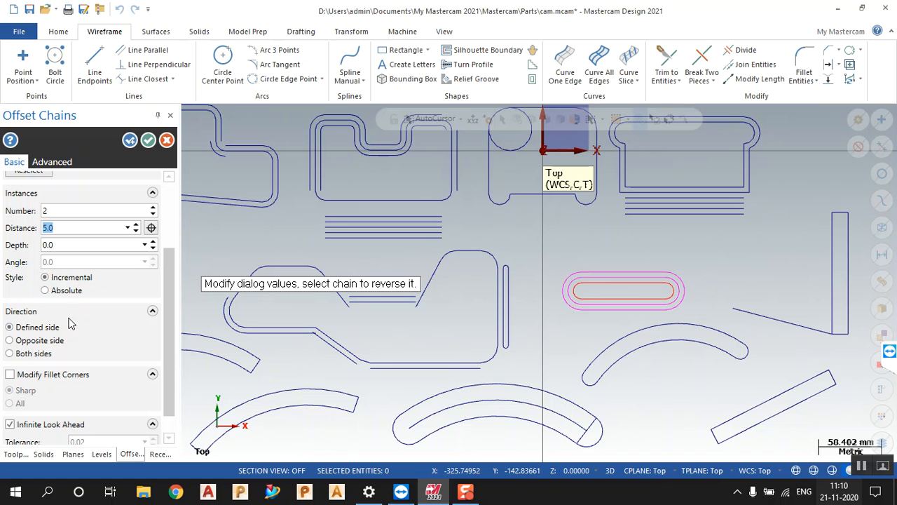
{"action": "left_click_drag", "start_coordinate": [171, 289], "coordinate": [172, 286]}
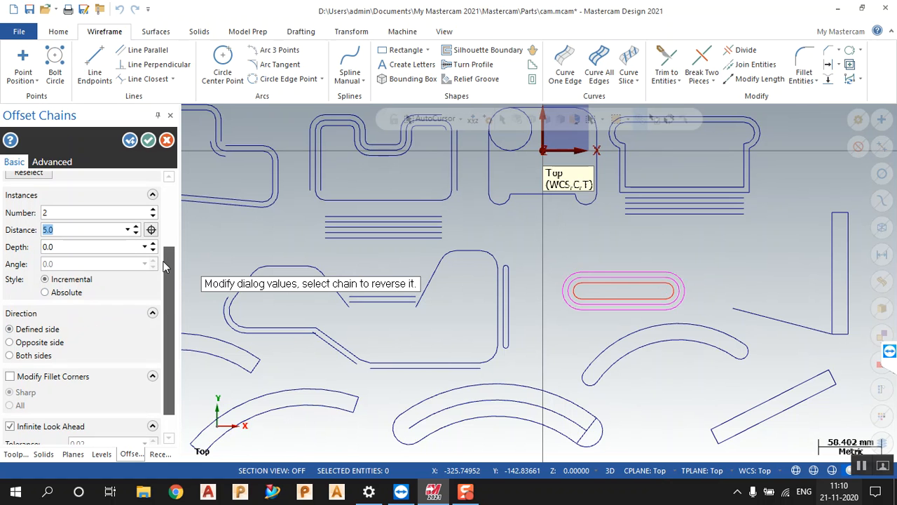
{"action": "scroll", "coordinate": [60, 253], "scroll_direction": "up", "scroll_amount": 2}
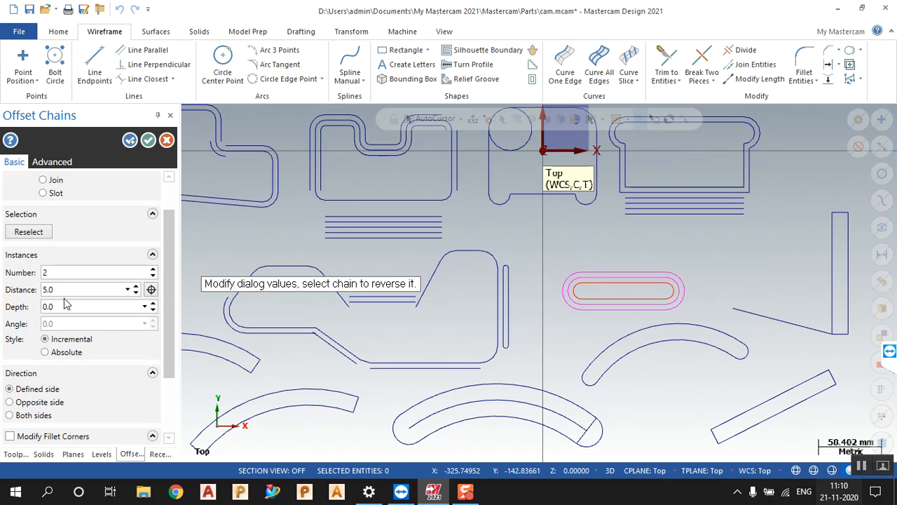
Set the slot offset's depth to 10 mm and inspect the raised copies from the front
{"action": "left_click", "coordinate": [153, 304]}
{"action": "left_click", "coordinate": [154, 303]}
{"action": "left_click", "coordinate": [154, 303]}
{"action": "left_click", "coordinate": [154, 304]}
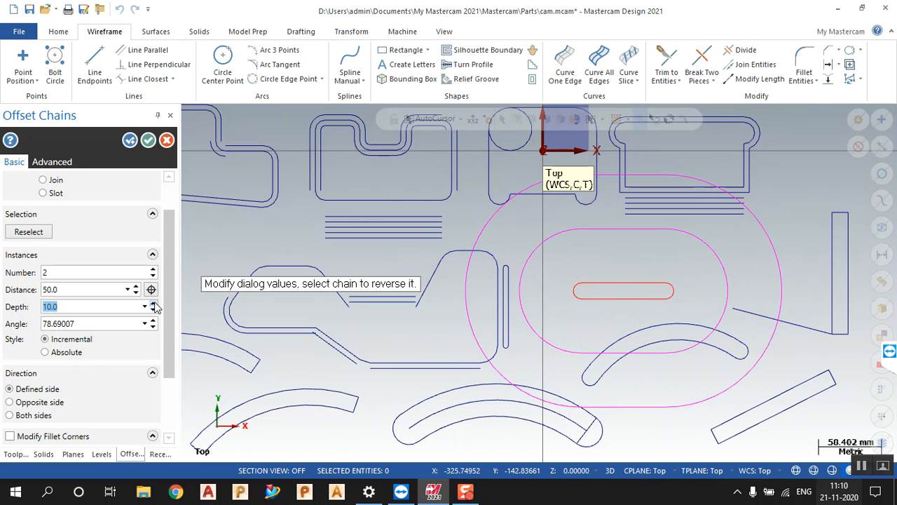
{"action": "middle_click_drag", "start_coordinate": [526, 399], "coordinate": [569, 305]}
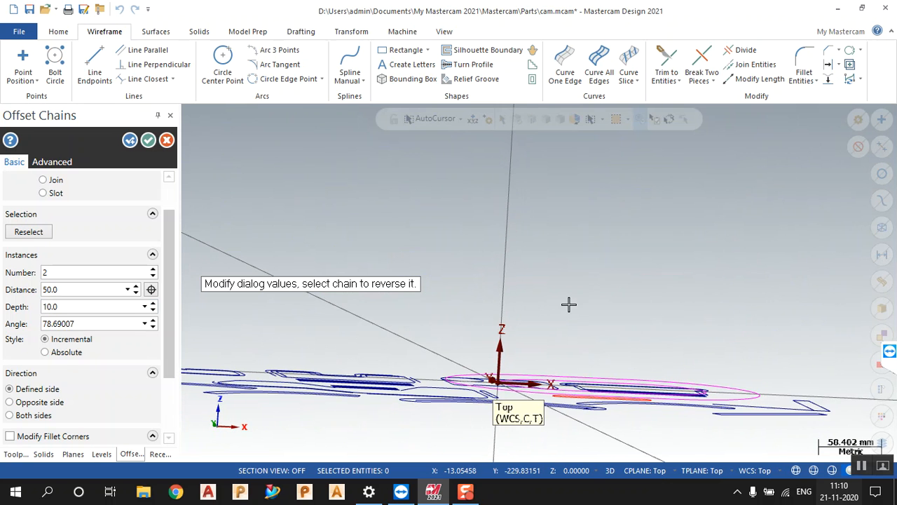
{"action": "right_click", "coordinate": [612, 244]}
{"action": "left_click", "coordinate": [649, 327]}
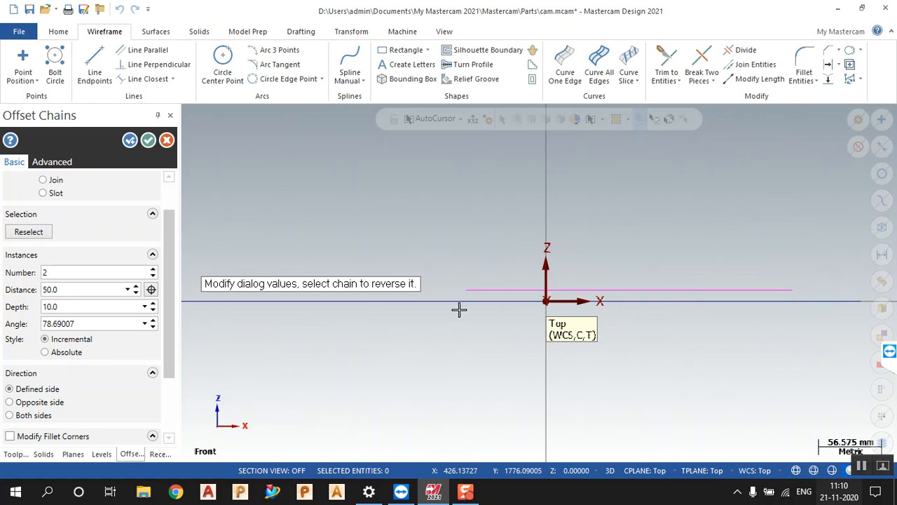
Try three instances, return to two, and raise the slot offset's depth to 38 mm
{"action": "left_click", "coordinate": [153, 270]}
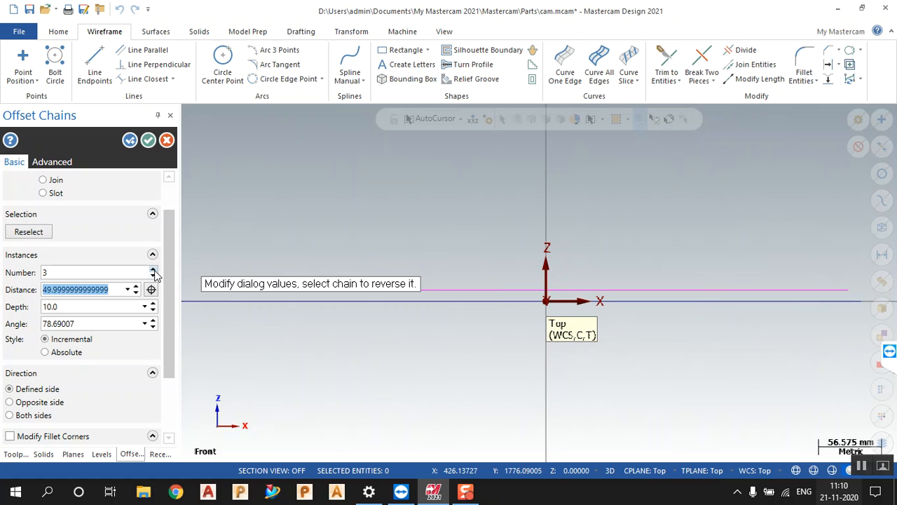
{"action": "left_click", "coordinate": [153, 275]}
{"action": "left_click", "coordinate": [153, 276]}
{"action": "left_click", "coordinate": [154, 303]}
{"action": "left_click", "coordinate": [154, 303]}
{"action": "left_click", "coordinate": [153, 302]}
{"action": "left_click", "coordinate": [153, 302]}
{"action": "left_click", "coordinate": [153, 303]}
{"action": "left_click", "coordinate": [154, 303]}
{"action": "left_click", "coordinate": [154, 303]}
{"action": "left_click", "coordinate": [154, 303]}
{"action": "left_click", "coordinate": [153, 303]}
{"action": "left_click", "coordinate": [154, 303]}
{"action": "left_click", "coordinate": [154, 303]}
{"action": "left_click", "coordinate": [153, 304]}
{"action": "left_click", "coordinate": [153, 303]}
{"action": "left_click", "coordinate": [154, 304]}
{"action": "left_click", "coordinate": [154, 304]}
{"action": "left_click", "coordinate": [153, 304]}
{"action": "scroll", "coordinate": [344, 270], "scroll_direction": "down", "scroll_amount": 2}
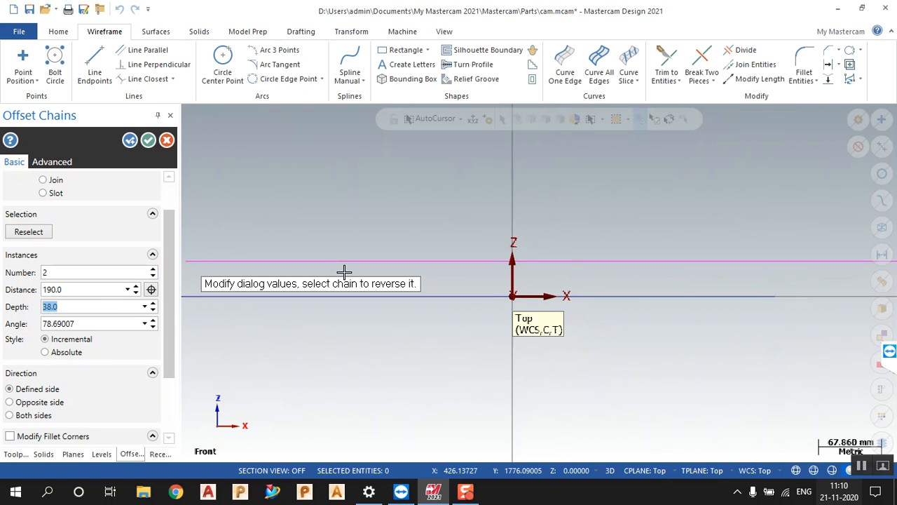
{"action": "scroll", "coordinate": [466, 310], "scroll_direction": "down", "scroll_amount": 2}
{"action": "middle_click_drag", "start_coordinate": [467, 310], "coordinate": [463, 318]}
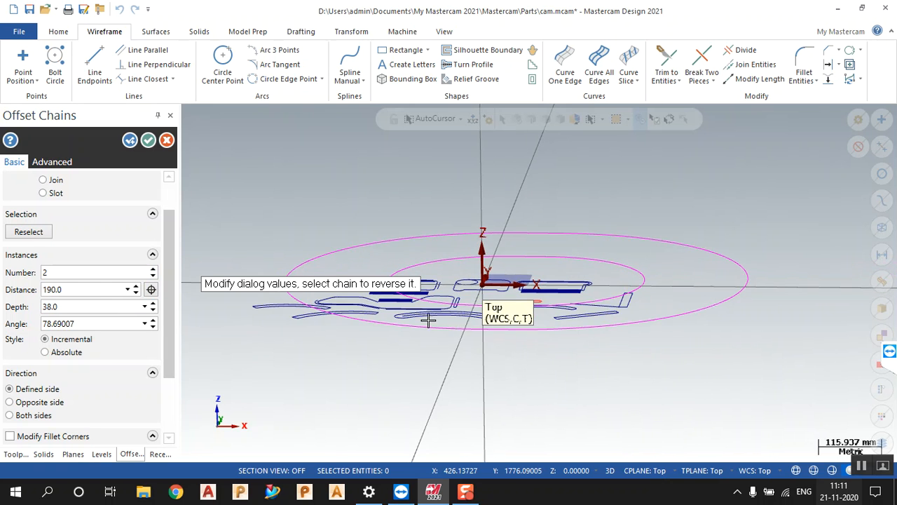
Try to set the slot offset's taper angle to 90 degrees
{"action": "left_click", "coordinate": [99, 324]}
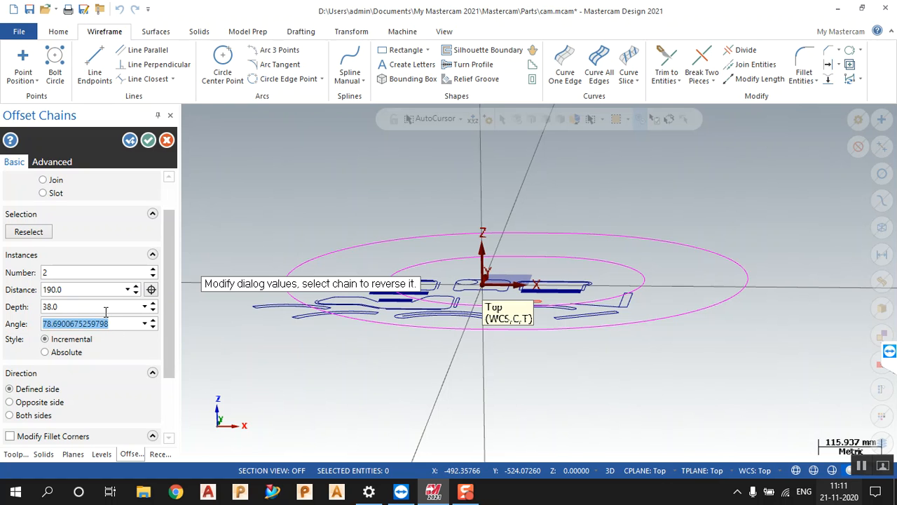
{"action": "type", "text": "90"}
{"action": "key", "text": "Return"}
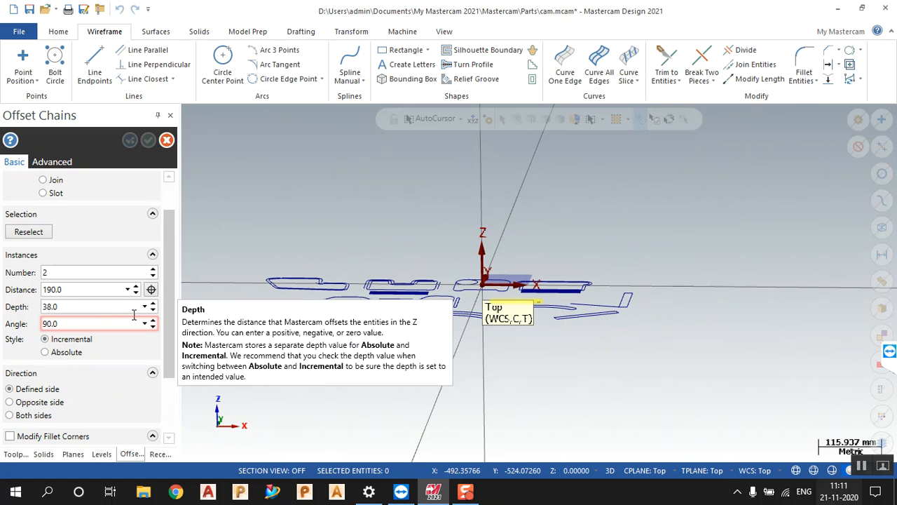
Try taper angles of 20, 0 and 8 degrees for the slot offset
{"action": "scroll", "coordinate": [491, 301], "scroll_direction": "up", "scroll_amount": 3}
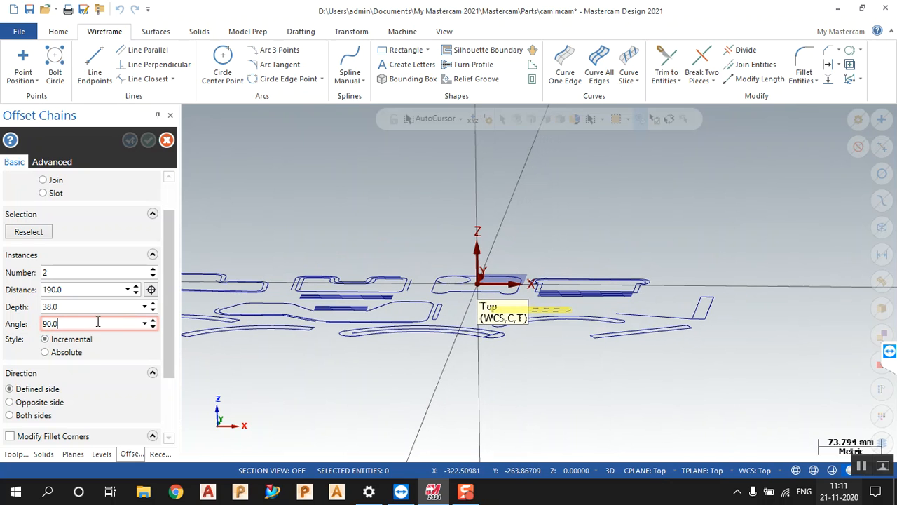
{"action": "type", "text": "2"}
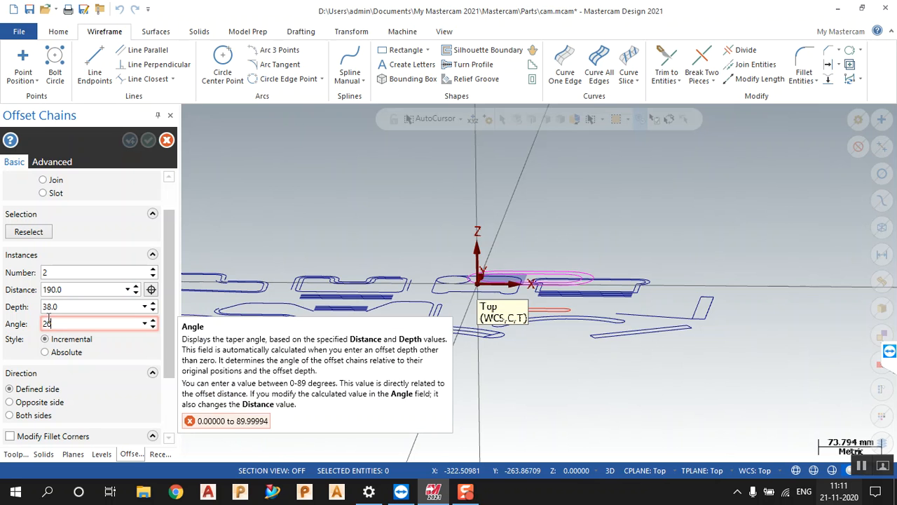
{"action": "type", "text": "0"}
{"action": "key", "text": "Return"}
{"action": "scroll", "coordinate": [611, 290], "scroll_direction": "up", "scroll_amount": 2}
{"action": "middle_click_drag", "start_coordinate": [611, 290], "coordinate": [598, 314]}
{"action": "scroll", "coordinate": [597, 314], "scroll_direction": "up", "scroll_amount": 2}
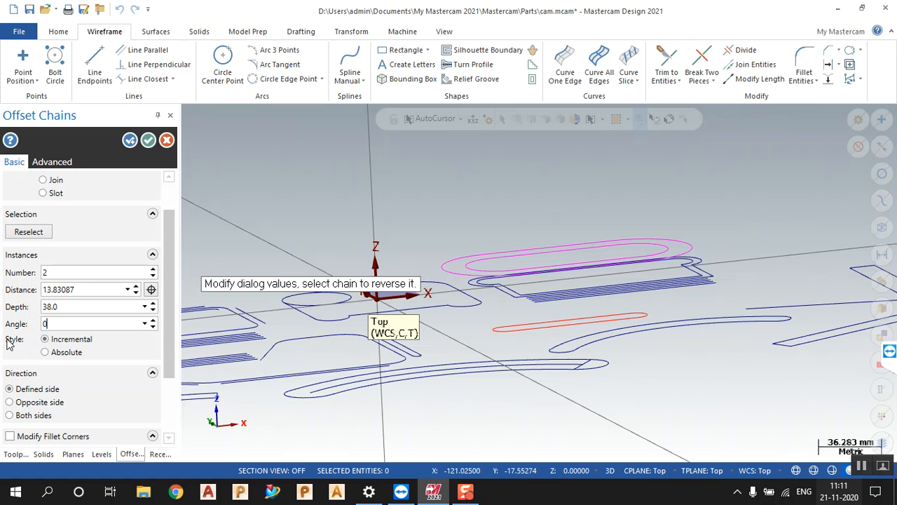
{"action": "key", "text": "Return"}
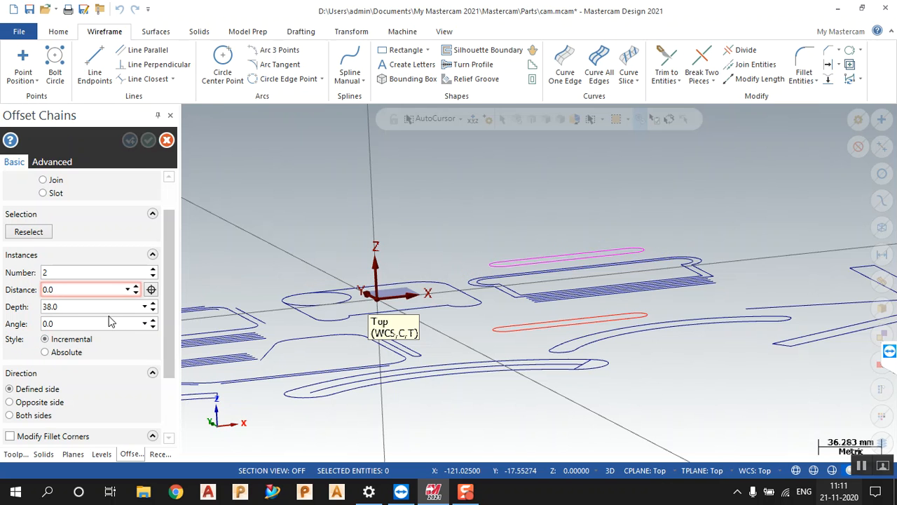
{"action": "left_click", "coordinate": [153, 321]}
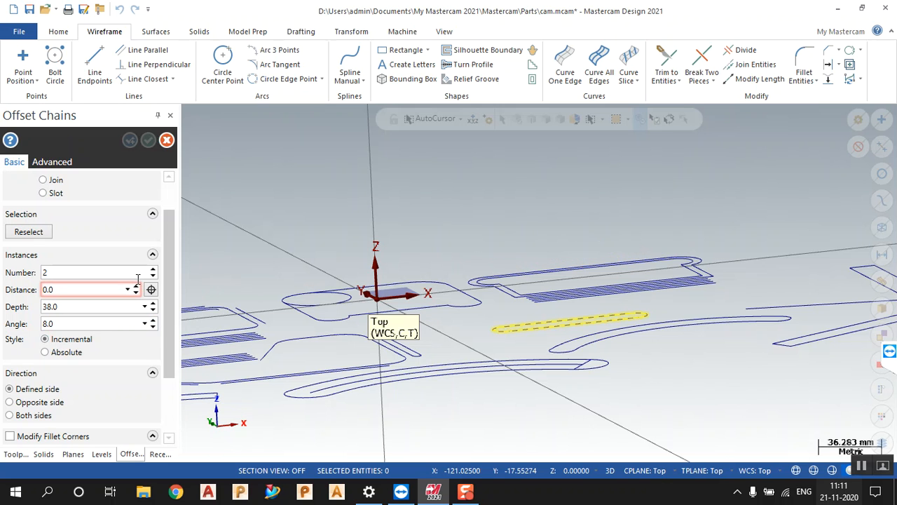
Set the slot offset's distance to 10 mm, keeping the 38 mm depth, and accept the offset chains
{"action": "left_click", "coordinate": [137, 288]}
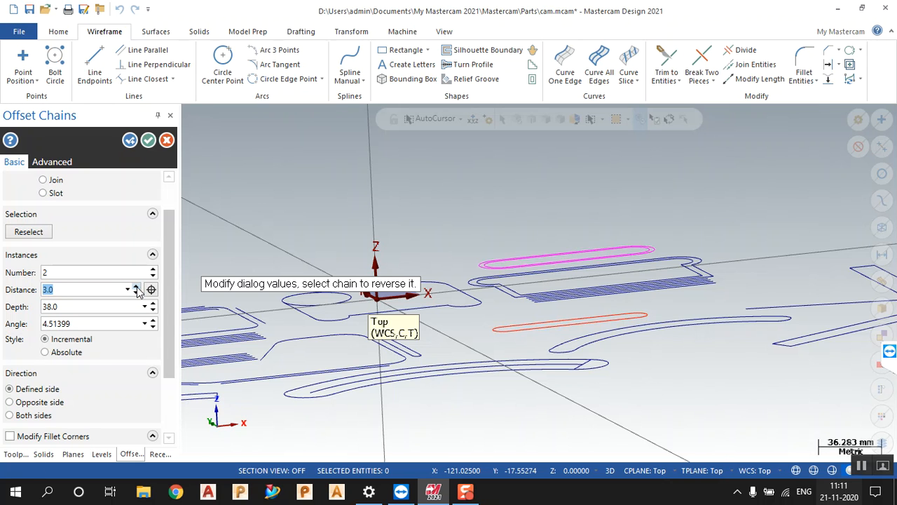
{"action": "left_click", "coordinate": [136, 287]}
{"action": "left_click", "coordinate": [137, 288]}
{"action": "left_click", "coordinate": [137, 288]}
{"action": "left_click", "coordinate": [137, 288]}
{"action": "left_click", "coordinate": [137, 287]}
{"action": "double_click", "coordinate": [81, 325]}
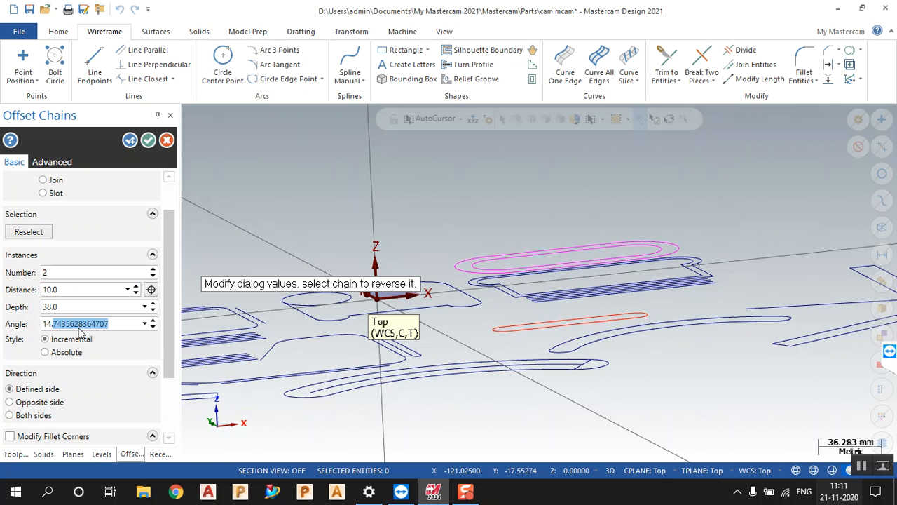
{"action": "middle_click_drag", "start_coordinate": [356, 315], "coordinate": [370, 329]}
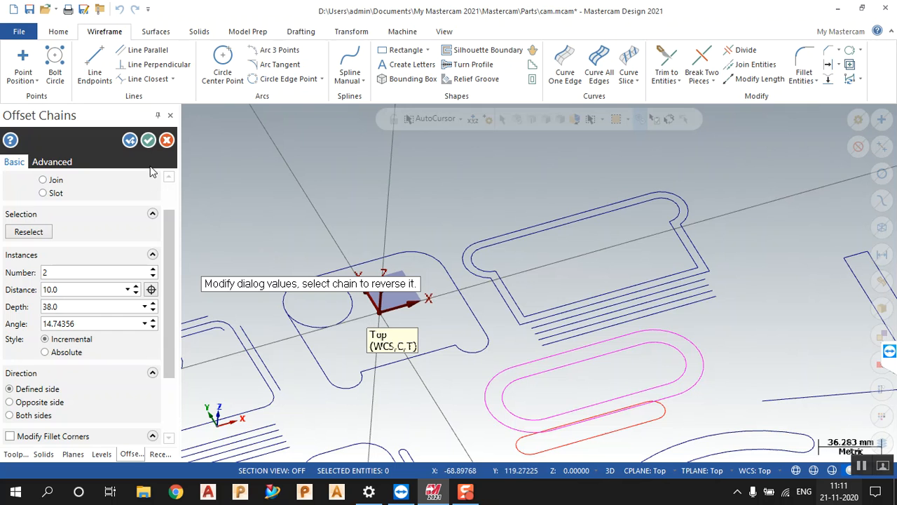
{"action": "left_click", "coordinate": [148, 141]}
Examine the raised slot offsets in the top and isometric views
{"action": "right_click", "coordinate": [394, 184]}
{"action": "left_click", "coordinate": [424, 255]}
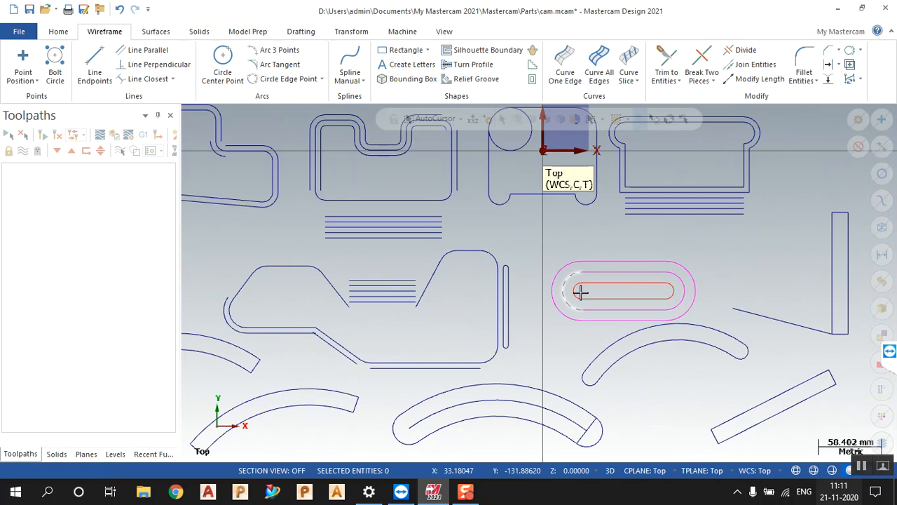
{"action": "right_click", "coordinate": [727, 266]}
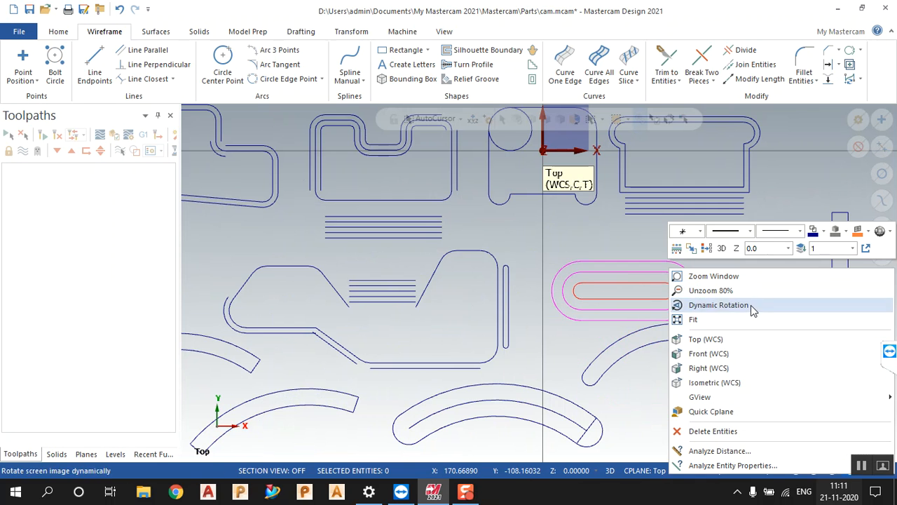
{"action": "left_click", "coordinate": [717, 383]}
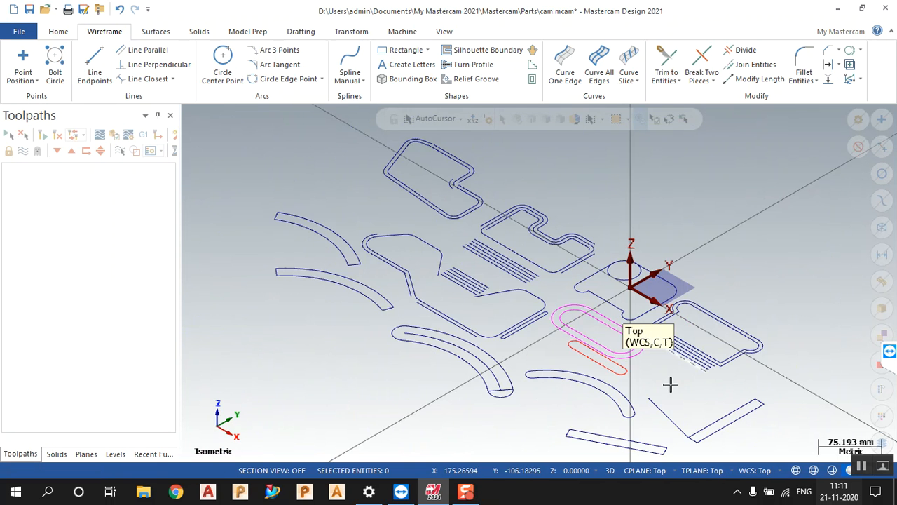
{"action": "middle_click_drag", "start_coordinate": [655, 352], "coordinate": [671, 386]}
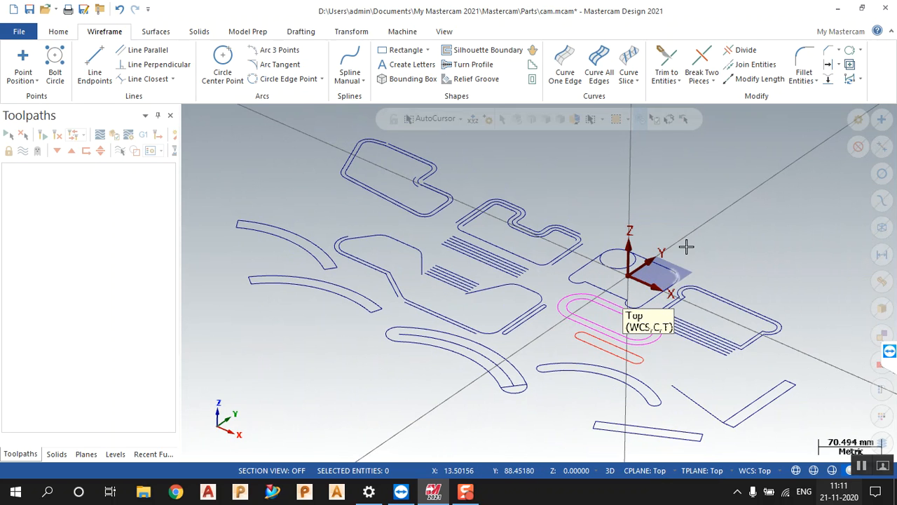
{"action": "right_click", "coordinate": [687, 266]}
{"action": "left_click", "coordinate": [703, 360]}
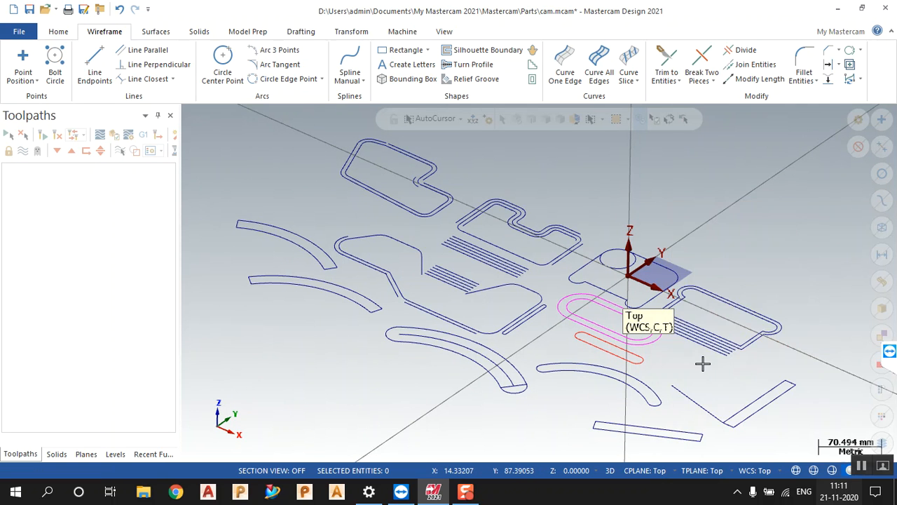
Add the default Mill machine to the part
{"action": "left_click", "coordinate": [402, 32]}
{"action": "left_click", "coordinate": [19, 79]}
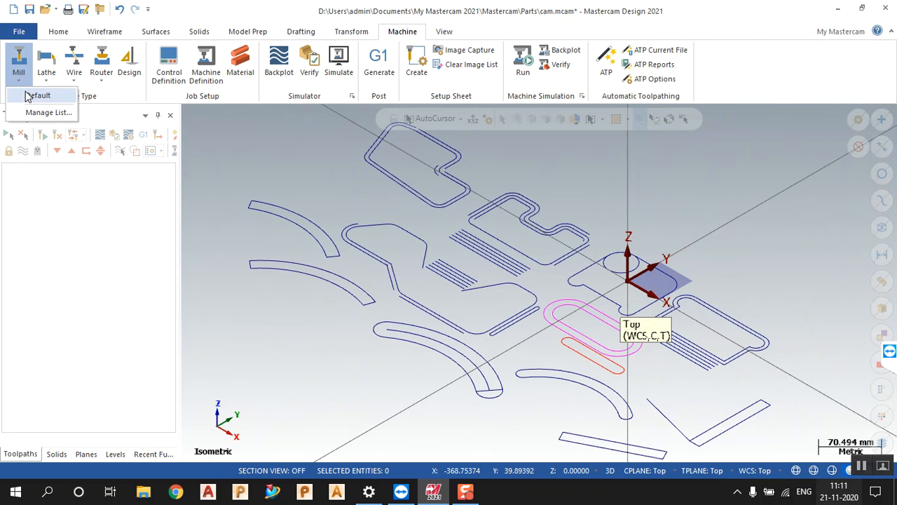
{"action": "left_click", "coordinate": [29, 94]}
Look through the available 2D milling and hole-making toolpaths, and return the geometry to the top view
{"action": "left_click", "coordinate": [201, 78]}
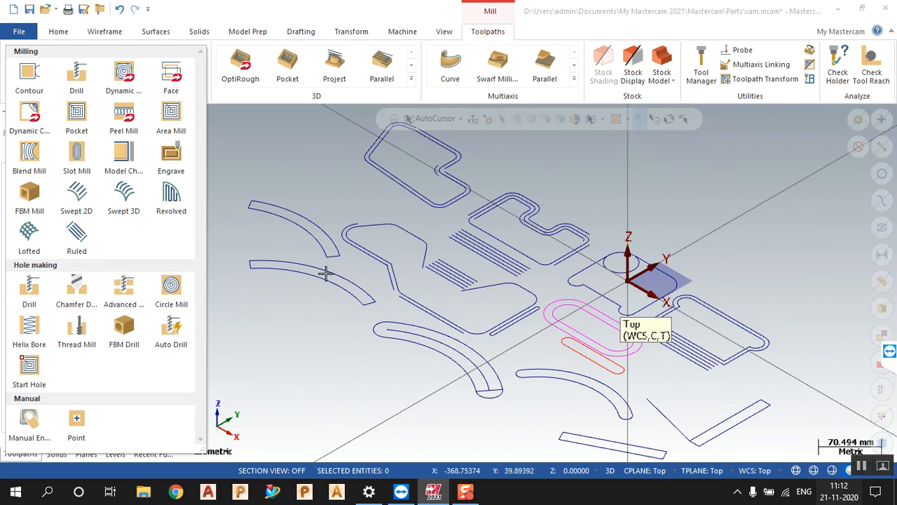
{"action": "left_click", "coordinate": [279, 182]}
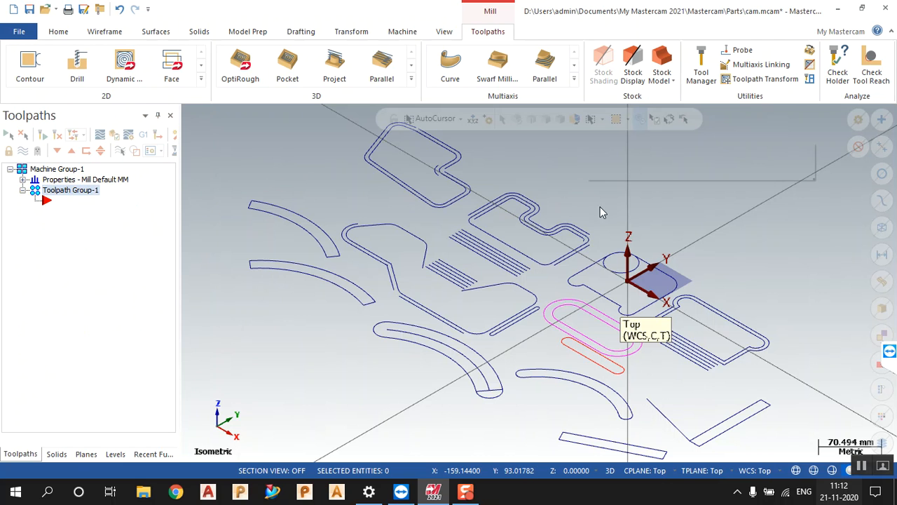
{"action": "right_click", "coordinate": [591, 193]}
{"action": "left_click", "coordinate": [610, 259]}
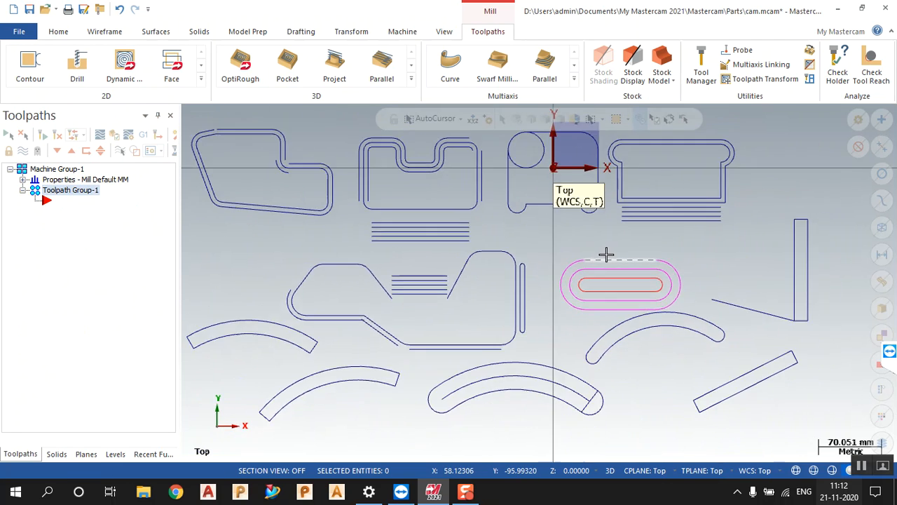
{"action": "scroll", "coordinate": [607, 254], "scroll_direction": "down", "scroll_amount": 3}
{"action": "scroll", "coordinate": [519, 333], "scroll_direction": "down", "scroll_amount": 1}
{"action": "scroll", "coordinate": [399, 209], "scroll_direction": "up", "scroll_amount": 2}
{"action": "scroll", "coordinate": [555, 260], "scroll_direction": "up", "scroll_amount": 2}
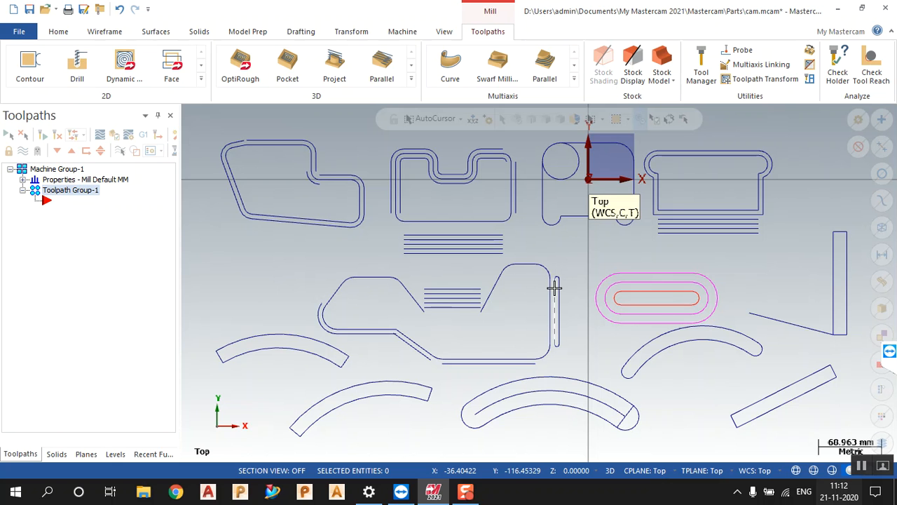
{"action": "middle_click_drag", "start_coordinate": [669, 332], "coordinate": [667, 301]}
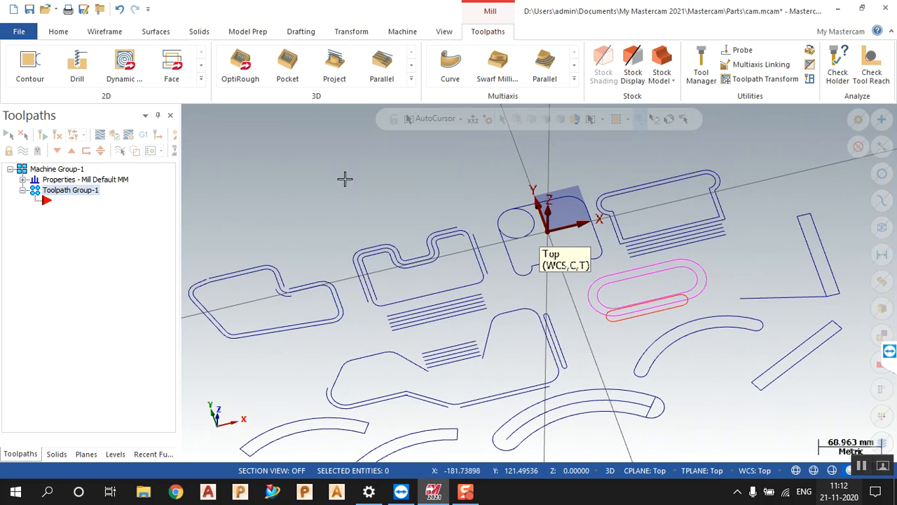
{"action": "left_click", "coordinate": [103, 31]}
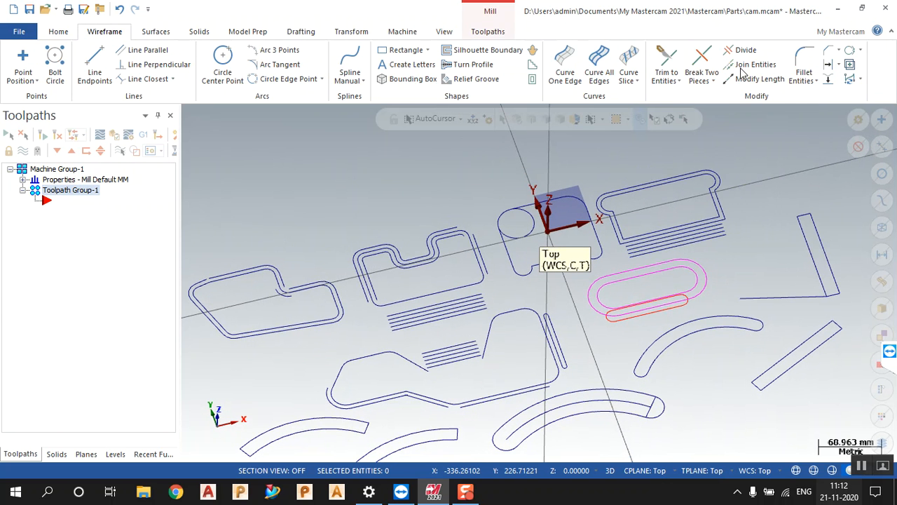
{"action": "left_click", "coordinate": [826, 70]}
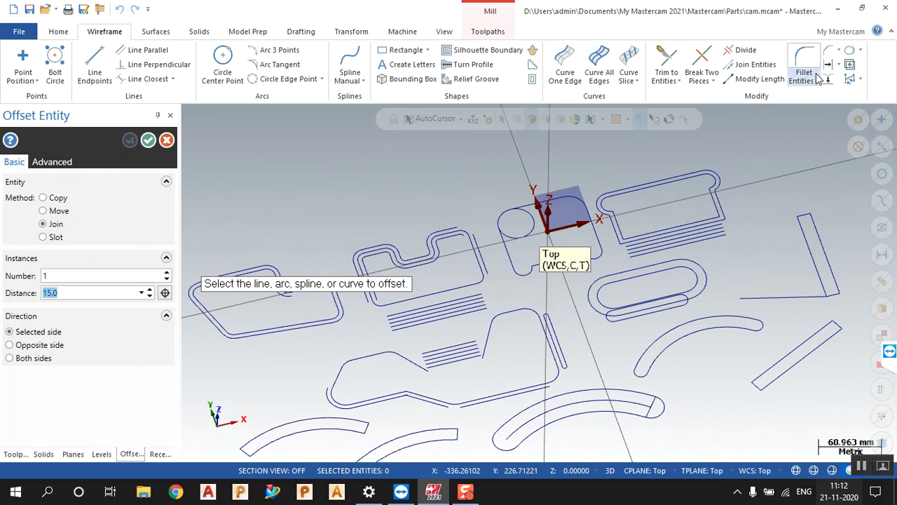
{"action": "left_click", "coordinate": [166, 140]}
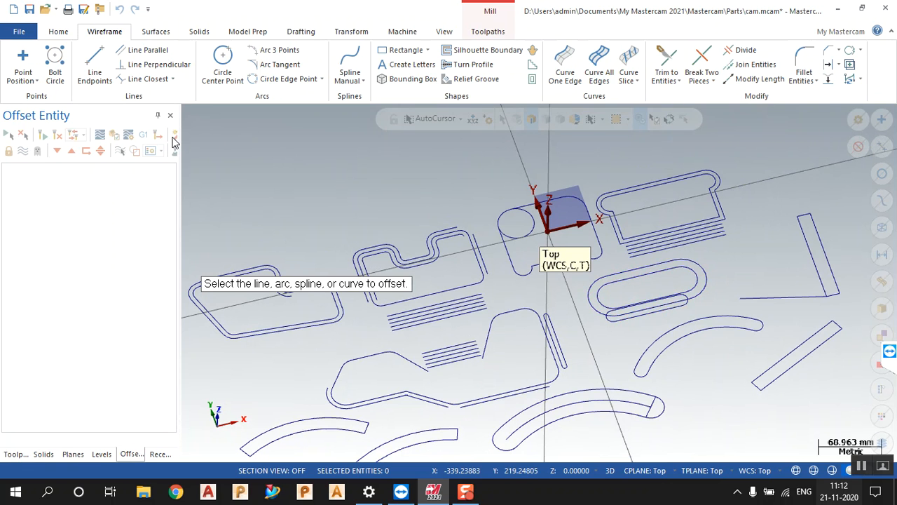
{"action": "left_click", "coordinate": [844, 71]}
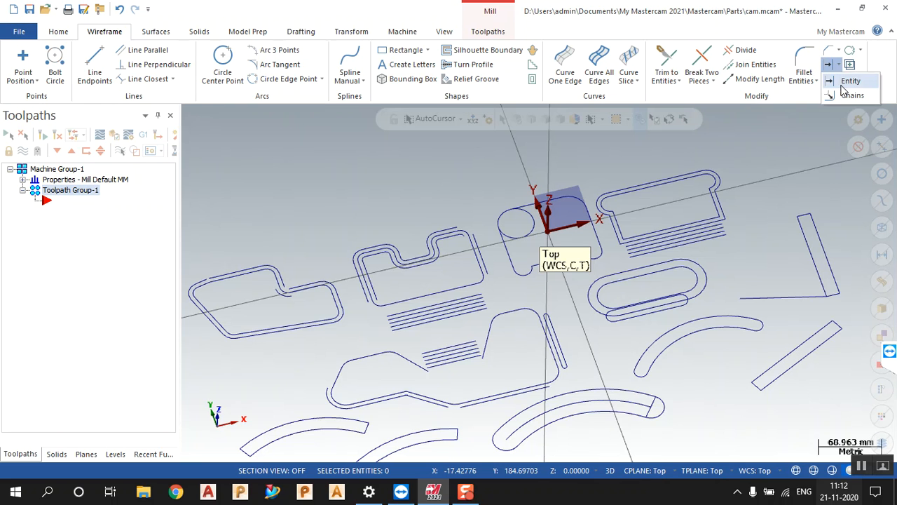
{"action": "left_click", "coordinate": [840, 97]}
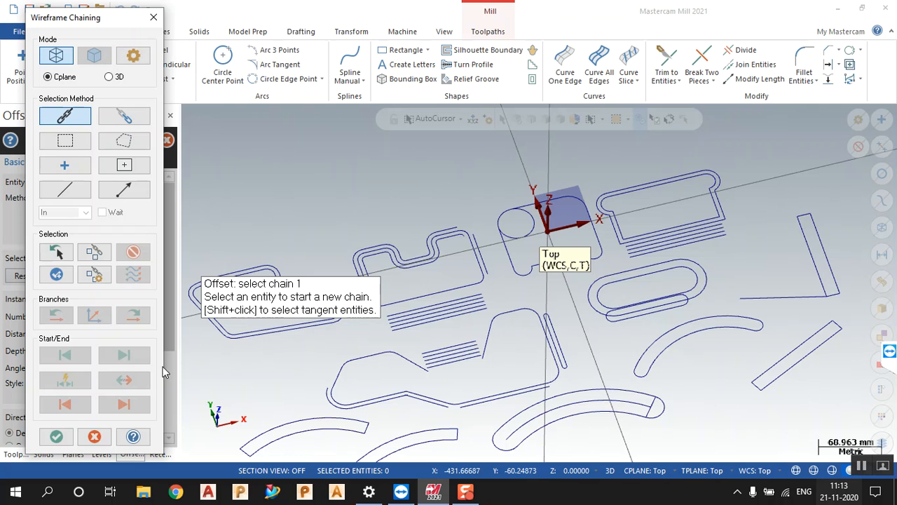
{"action": "left_click", "coordinate": [83, 438]}
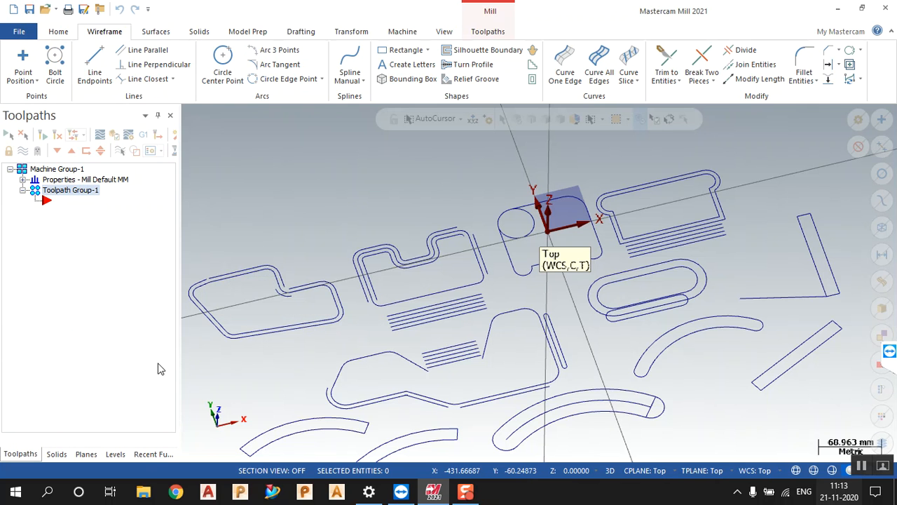
Return to the top view, window-select the geometry from the circle profile to the inclined slots, and clear the selection
{"action": "right_click", "coordinate": [313, 167]}
{"action": "left_click", "coordinate": [346, 237]}
{"action": "scroll", "coordinate": [427, 263], "scroll_direction": "down", "scroll_amount": 2}
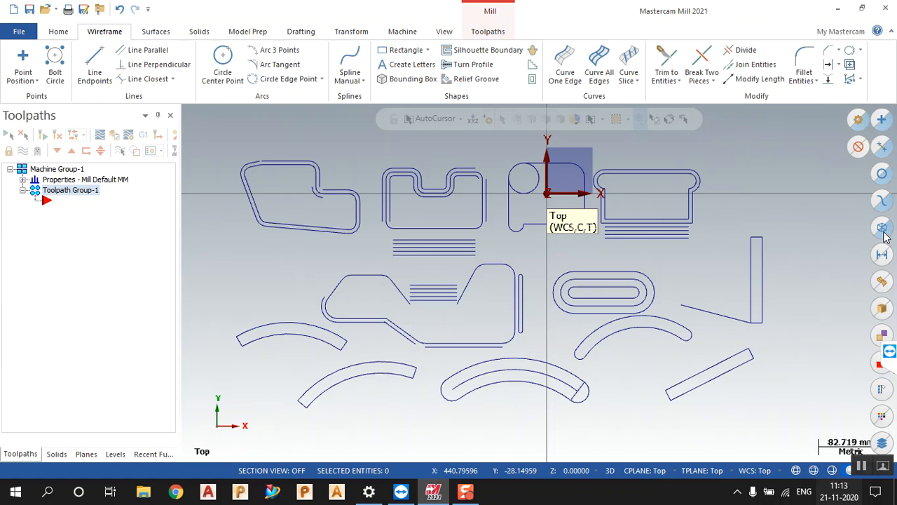
{"action": "left_click_drag", "start_coordinate": [481, 142], "coordinate": [797, 421]}
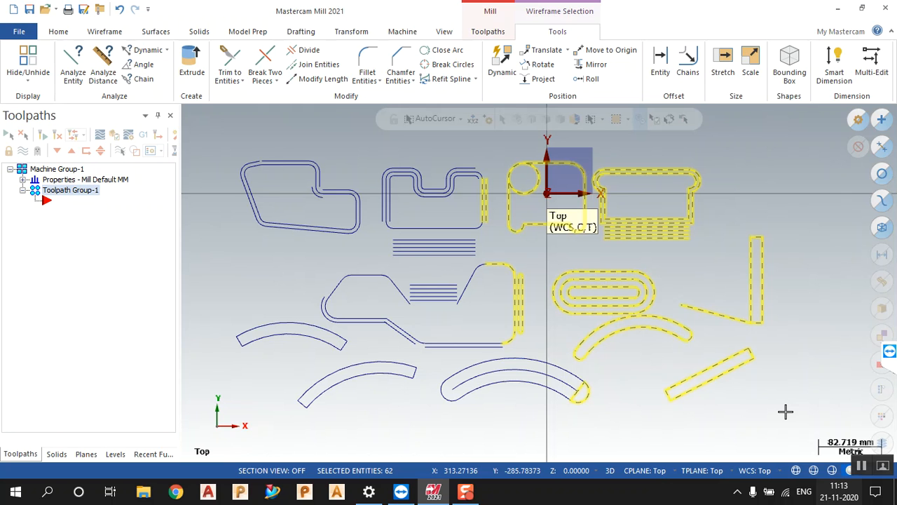
{"action": "key", "text": "Escape"}
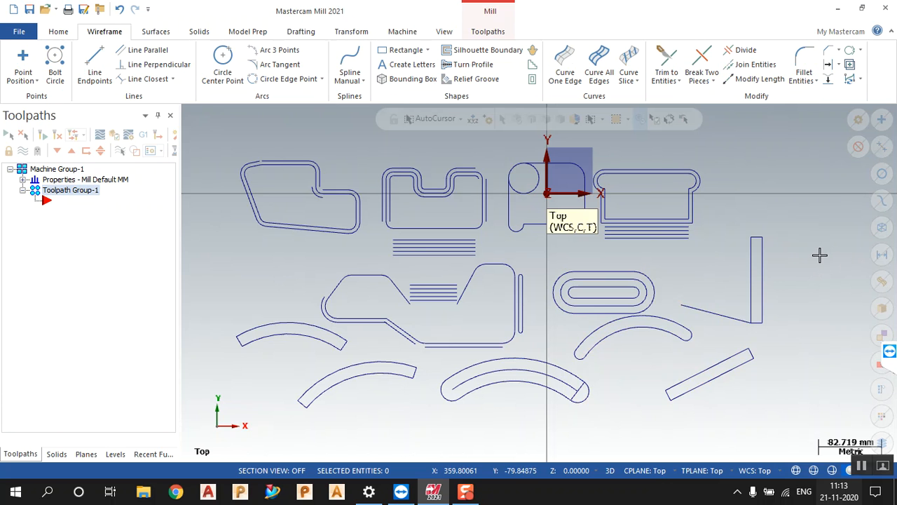
Try the select-all filters for wireframe entities, lines and arcs, clearing the selection after each one
{"action": "left_click", "coordinate": [877, 226]}
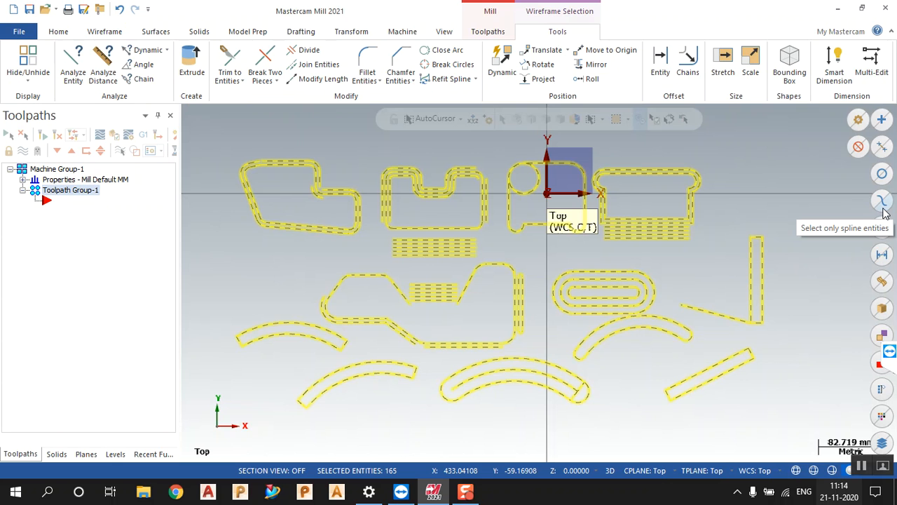
{"action": "key", "text": "Escape"}
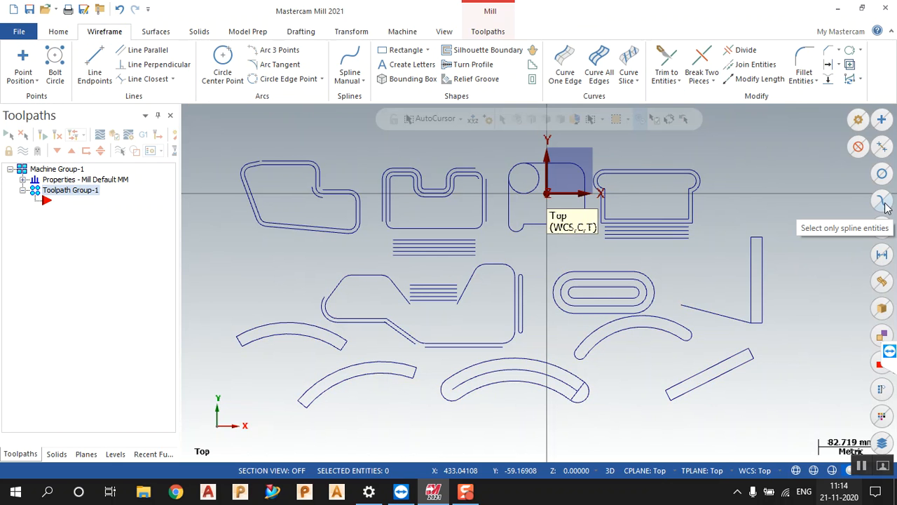
{"action": "left_click", "coordinate": [882, 145]}
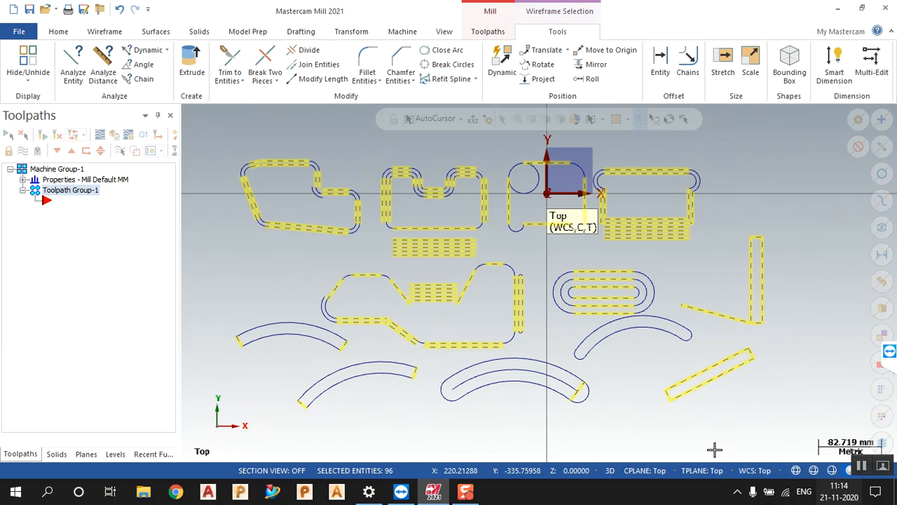
{"action": "key", "text": "Escape"}
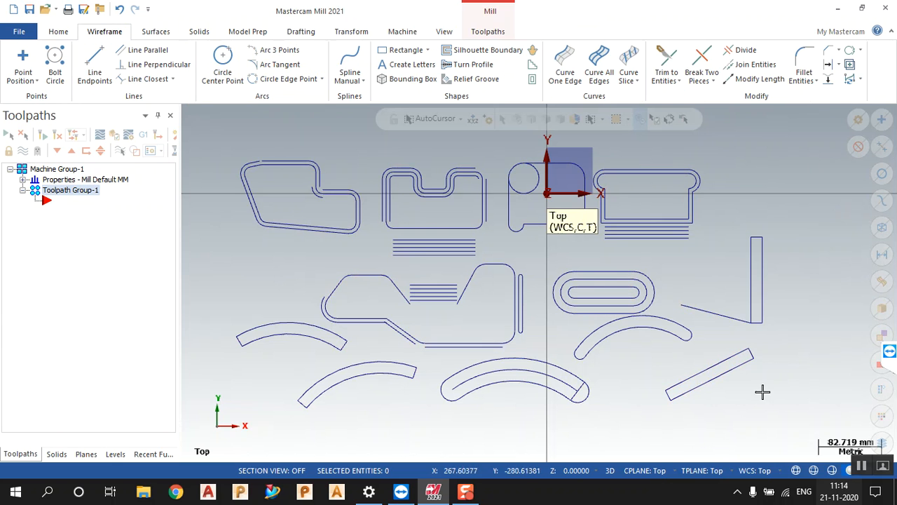
{"action": "left_click", "coordinate": [882, 174]}
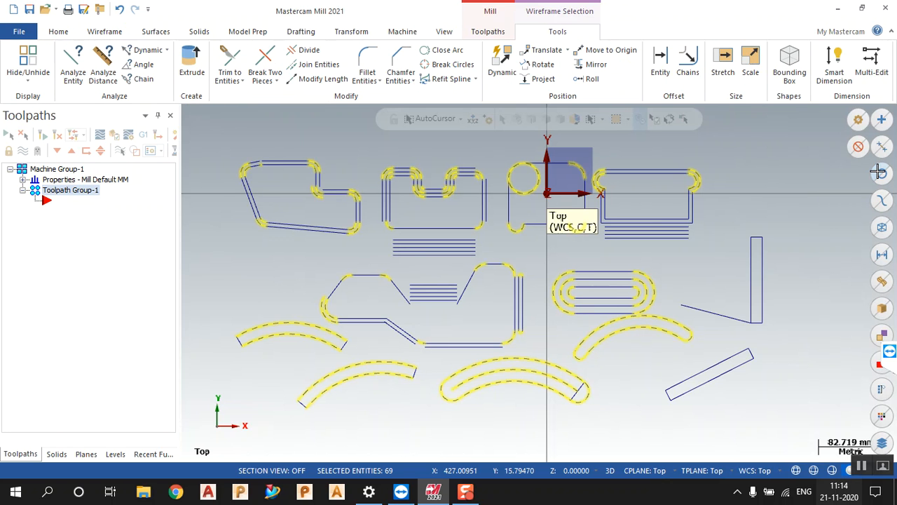
{"action": "key", "text": "Escape"}
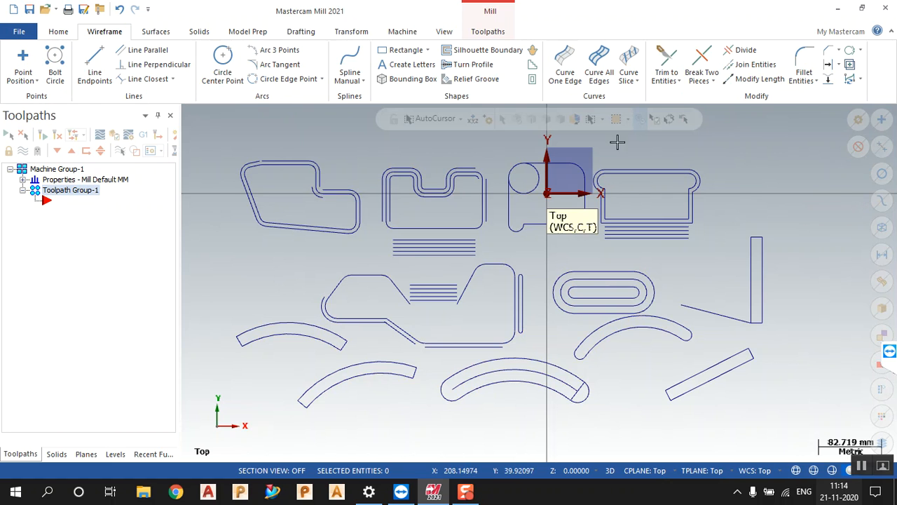
Draw a wave-shaped manual spline in the gap between the top-row profiles and the curved slots at the left of the geometry
{"action": "left_click", "coordinate": [349, 62]}
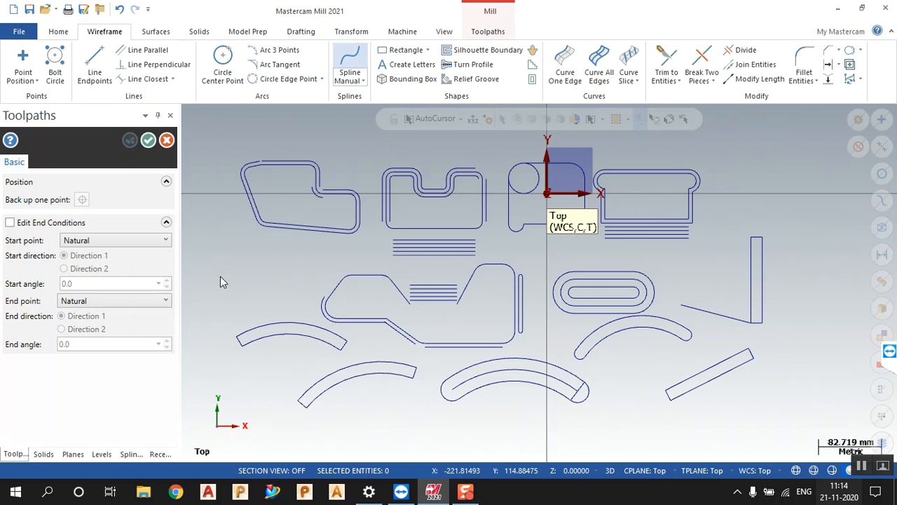
{"action": "left_click", "coordinate": [272, 302]}
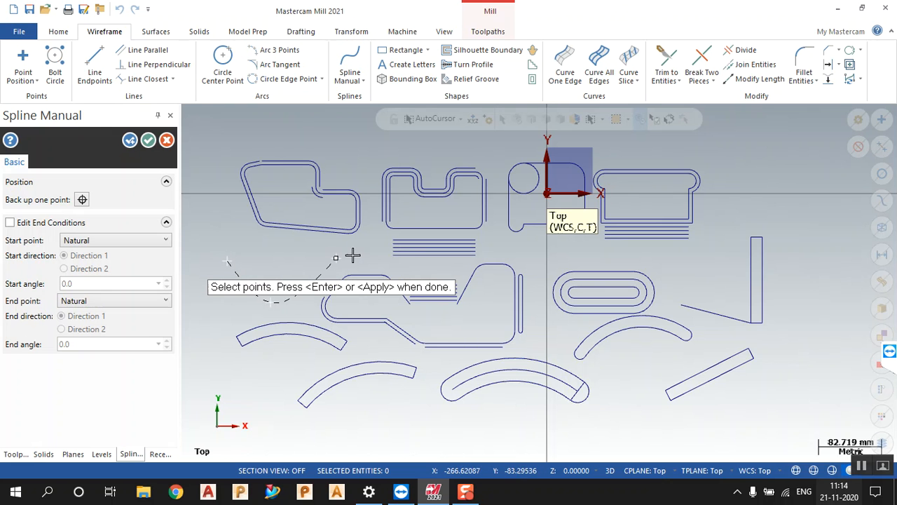
{"action": "left_click", "coordinate": [388, 265]}
{"action": "key", "text": "Return"}
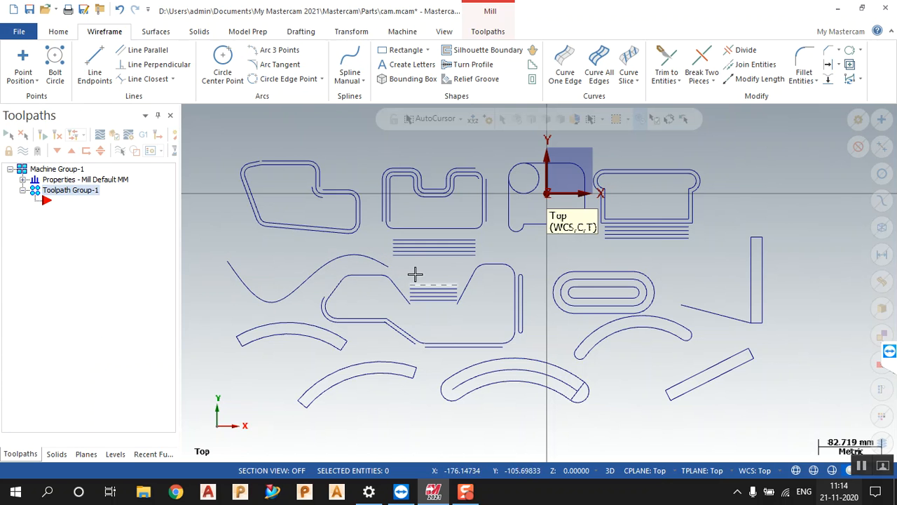
Try the spline selection filter, and select all wireframe entities and all arcs in turn
{"action": "left_click", "coordinate": [881, 199]}
{"action": "left_click", "coordinate": [882, 199]}
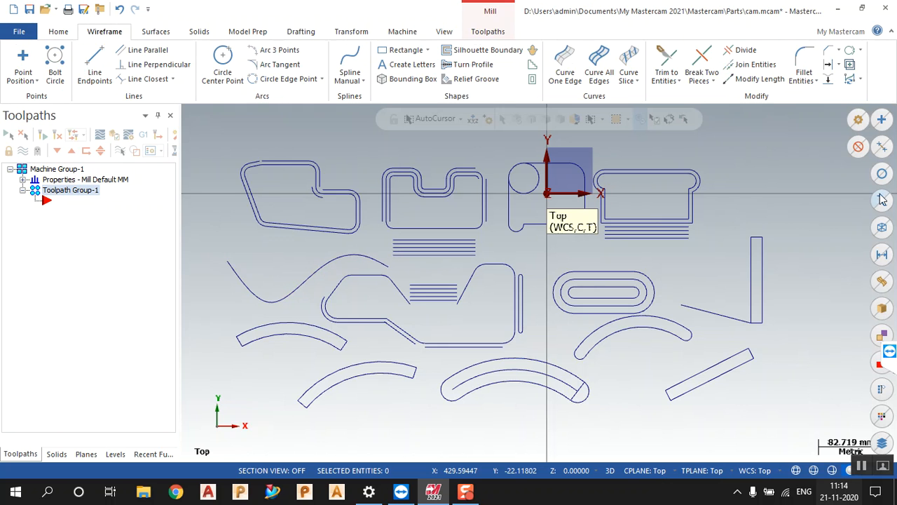
{"action": "key", "text": "ctrl+a"}
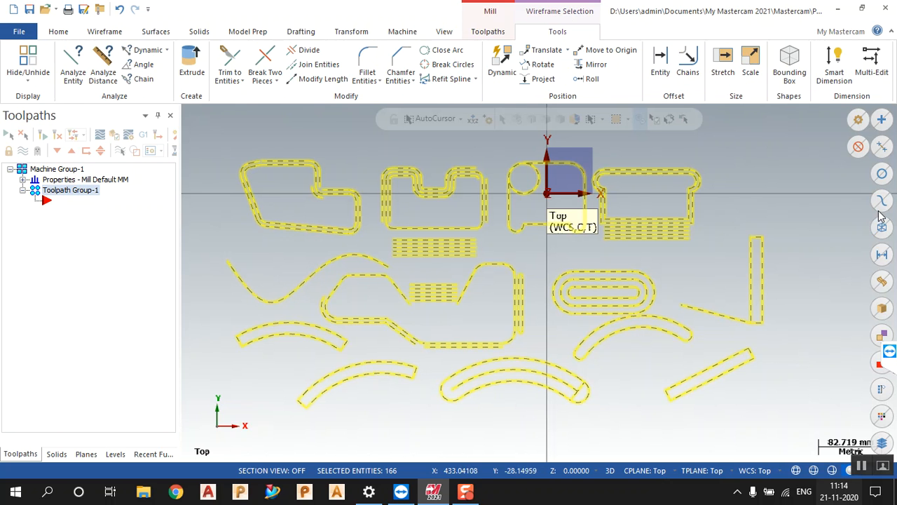
{"action": "left_click", "coordinate": [882, 199]}
{"action": "left_click", "coordinate": [881, 172]}
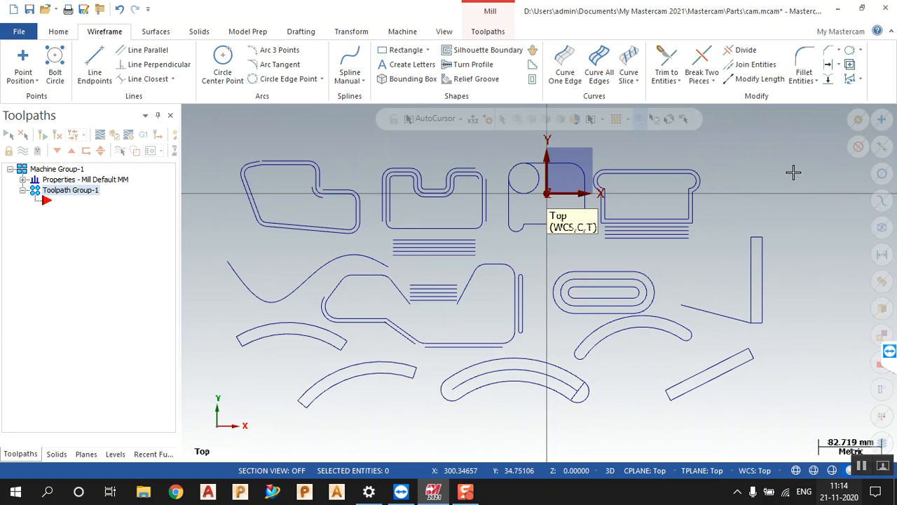
{"action": "left_click", "coordinate": [880, 175]}
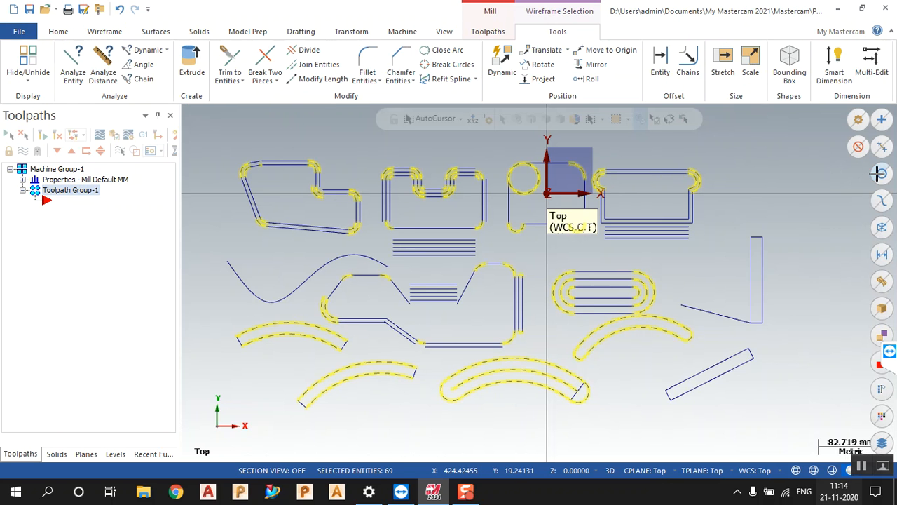
Window-select parts of the profiles with selection limited to arcs and with it limited to lines, clearing each selection
{"action": "left_click", "coordinate": [880, 174]}
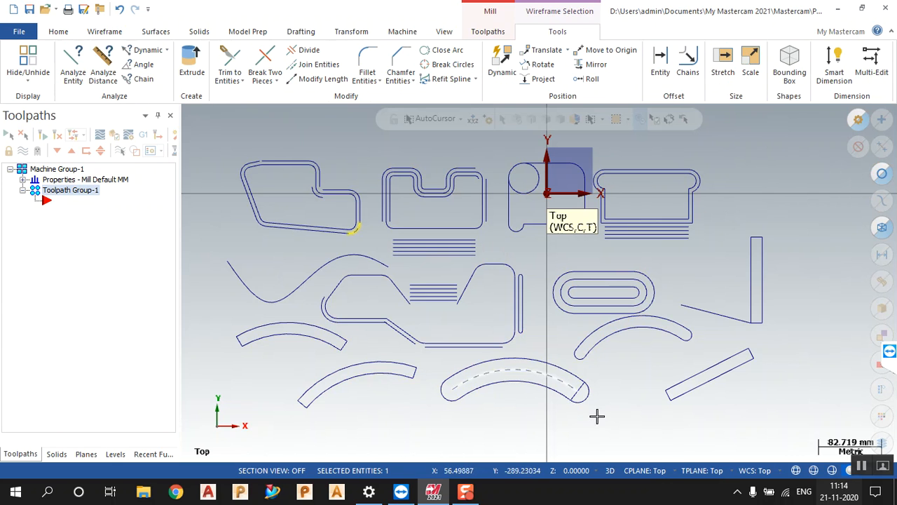
{"action": "left_click_drag", "start_coordinate": [295, 207], "coordinate": [649, 436]}
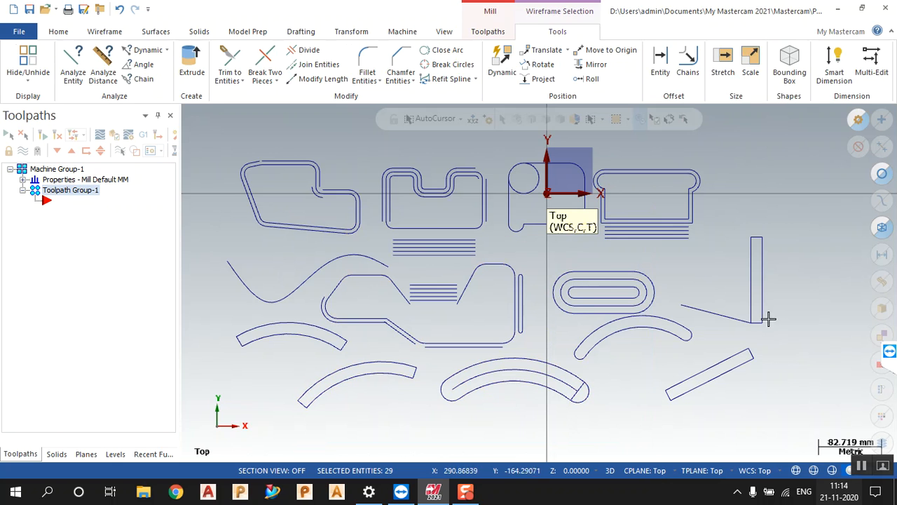
{"action": "key", "text": "Escape"}
{"action": "left_click_drag", "start_coordinate": [491, 145], "coordinate": [712, 284]}
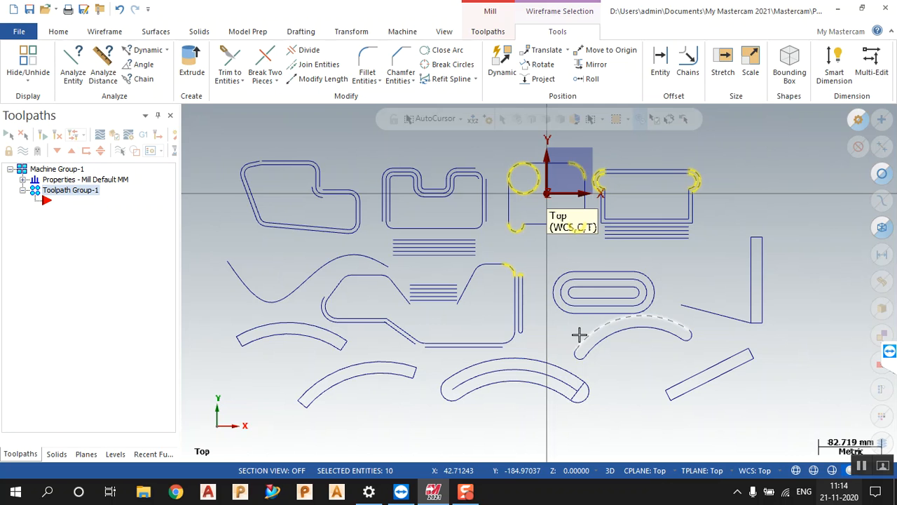
{"action": "key", "text": "Escape"}
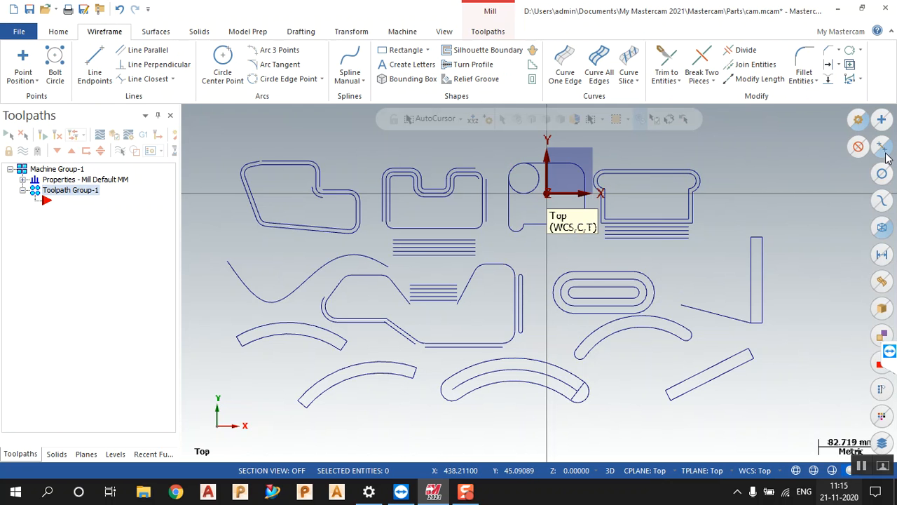
{"action": "left_click_drag", "start_coordinate": [449, 142], "coordinate": [740, 303]}
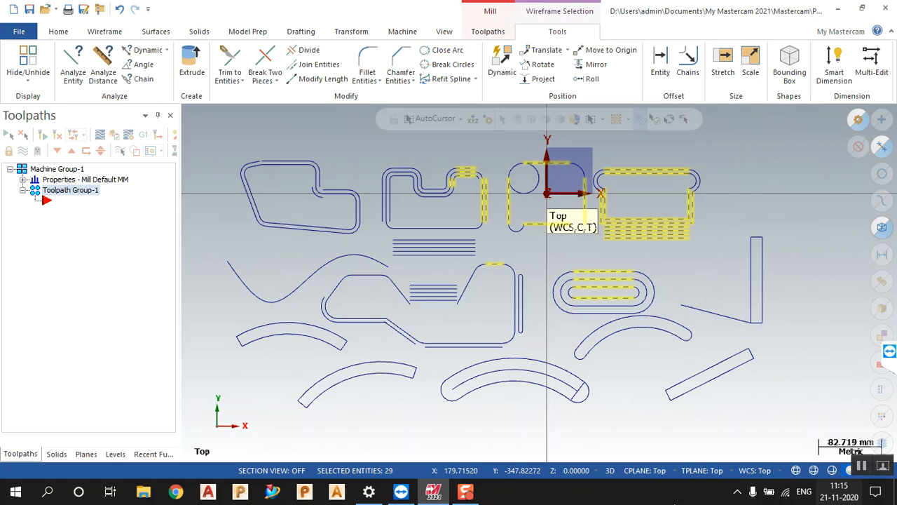
{"action": "key", "text": "Escape"}
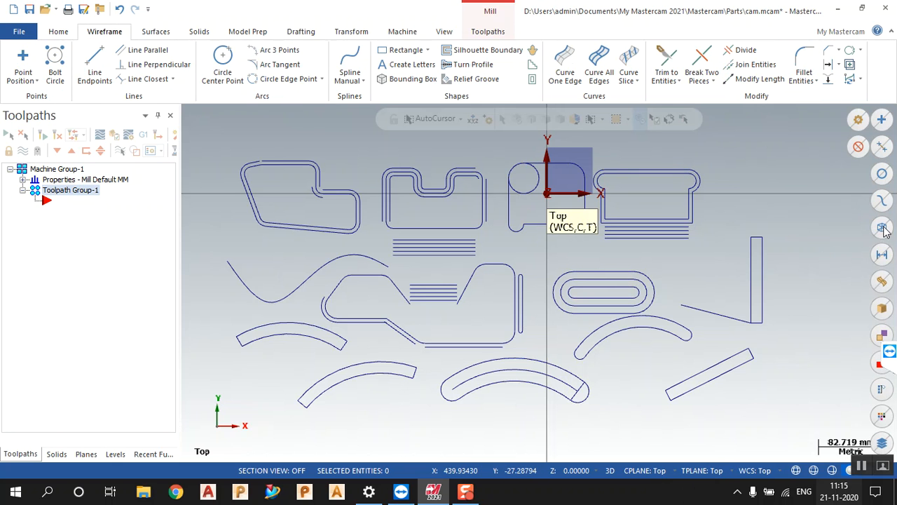
Limit selection to wireframe entities and test the filter with window selections across the profiles, clearing each selection
{"action": "left_click_drag", "start_coordinate": [401, 150], "coordinate": [725, 396]}
{"action": "key", "text": "Escape"}
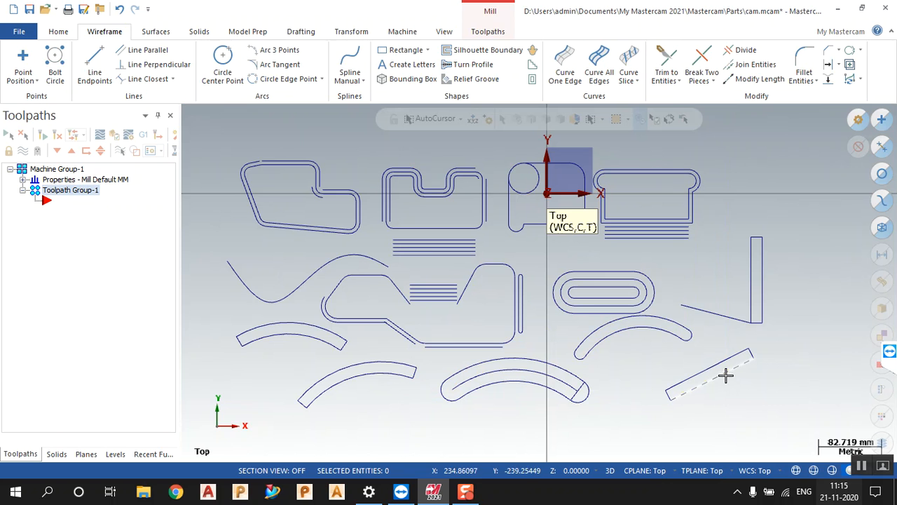
{"action": "left_click_drag", "start_coordinate": [399, 141], "coordinate": [747, 429]}
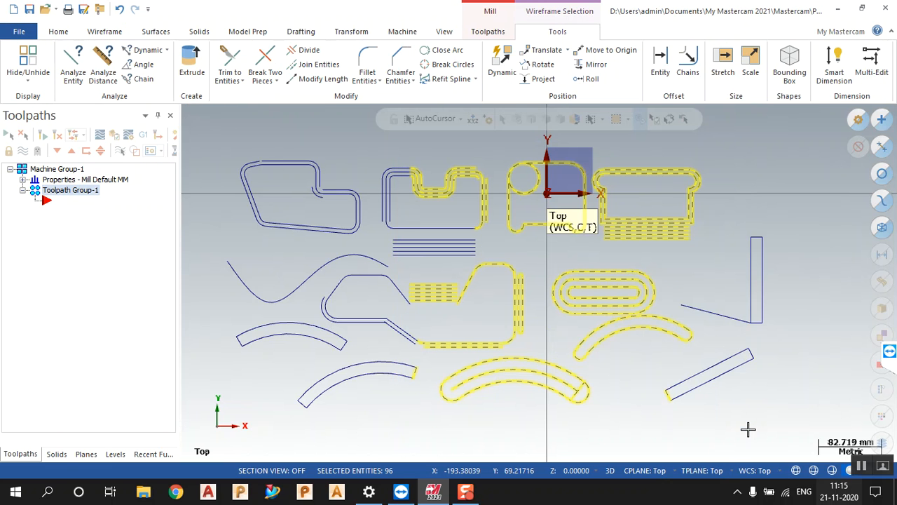
{"action": "key", "text": "Escape"}
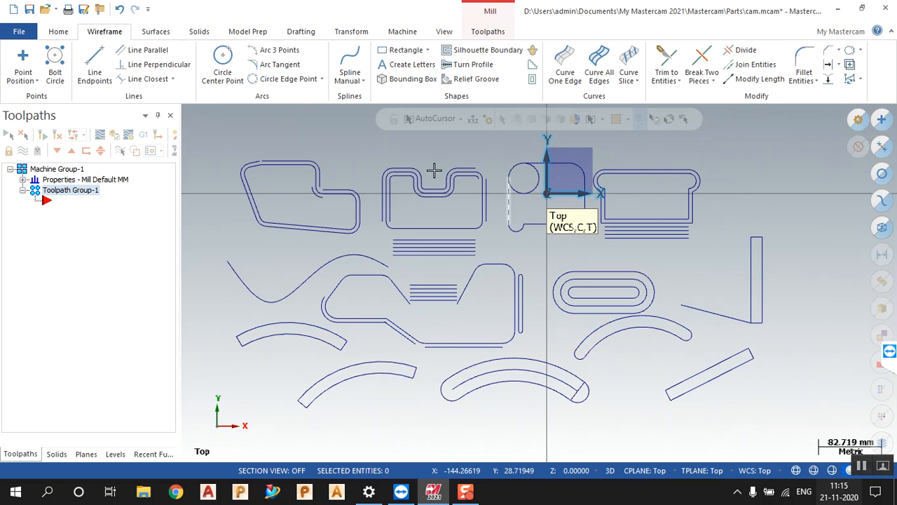
{"action": "left_click_drag", "start_coordinate": [381, 141], "coordinate": [769, 421]}
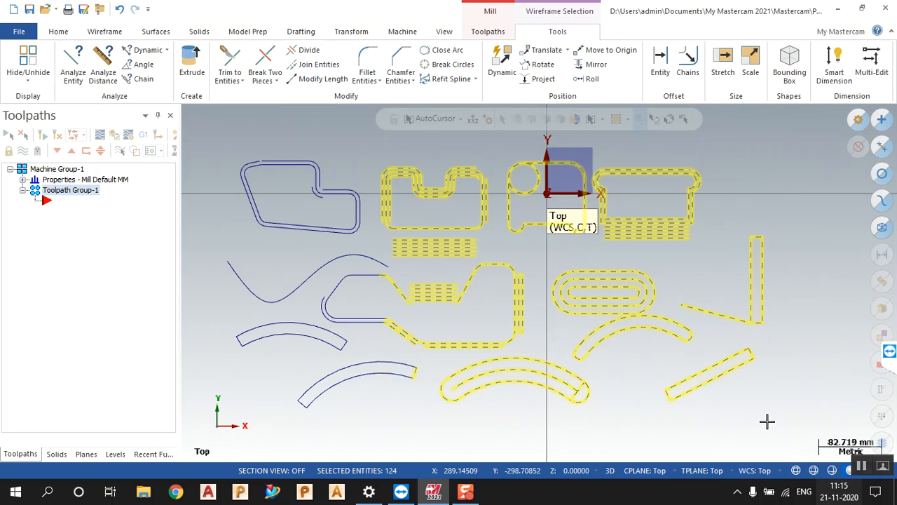
{"action": "key", "text": "Escape"}
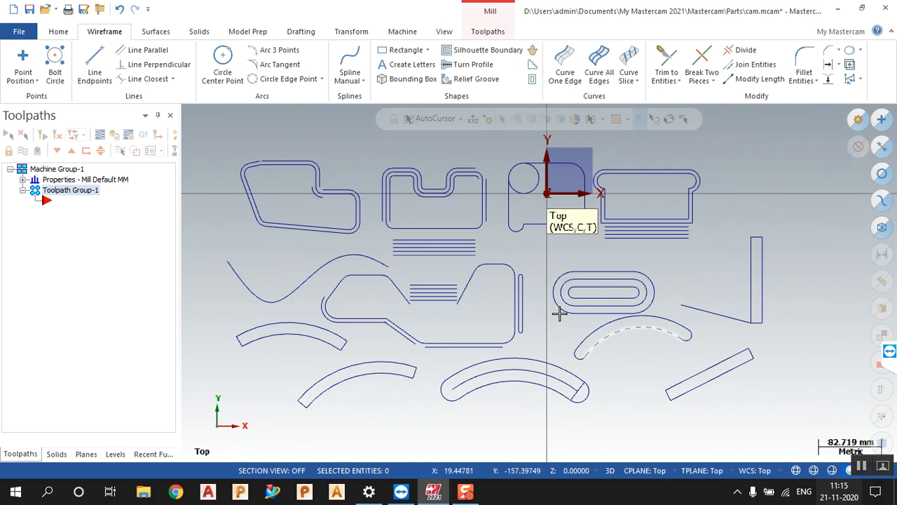
Draw a horizontal line to the right from the upper right corner of the narrow upright rectangle
{"action": "scroll", "coordinate": [298, 306], "scroll_direction": "up", "scroll_amount": 1}
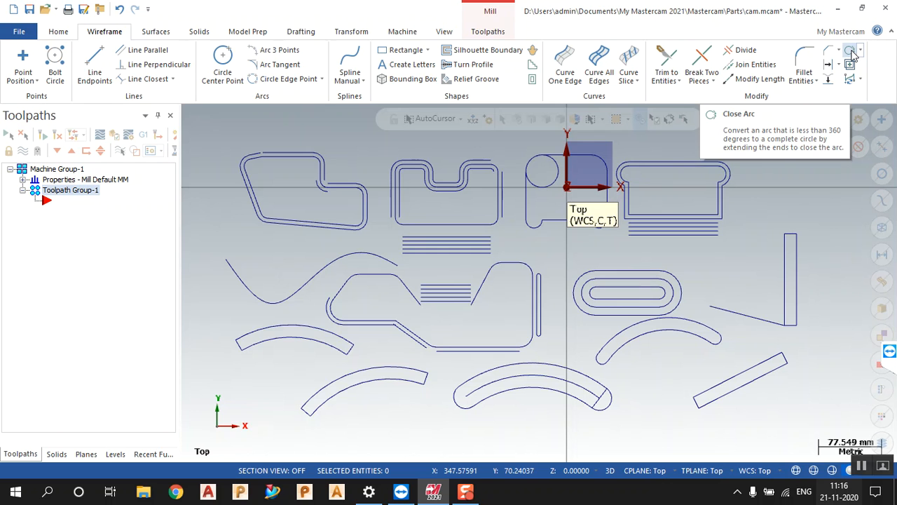
{"action": "scroll", "coordinate": [431, 256], "scroll_direction": "down", "scroll_amount": 1}
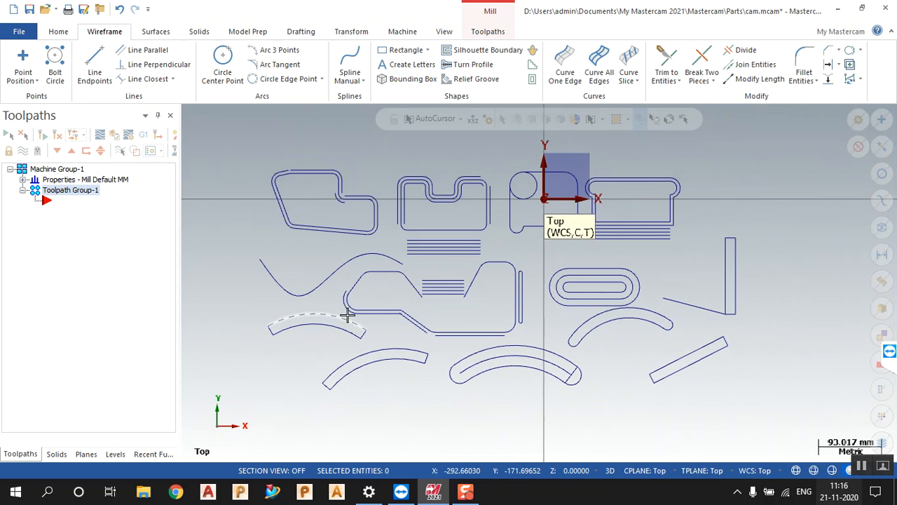
{"action": "scroll", "coordinate": [347, 315], "scroll_direction": "down", "scroll_amount": 2}
{"action": "scroll", "coordinate": [661, 297], "scroll_direction": "up", "scroll_amount": 4}
{"action": "scroll", "coordinate": [690, 309], "scroll_direction": "up", "scroll_amount": 4}
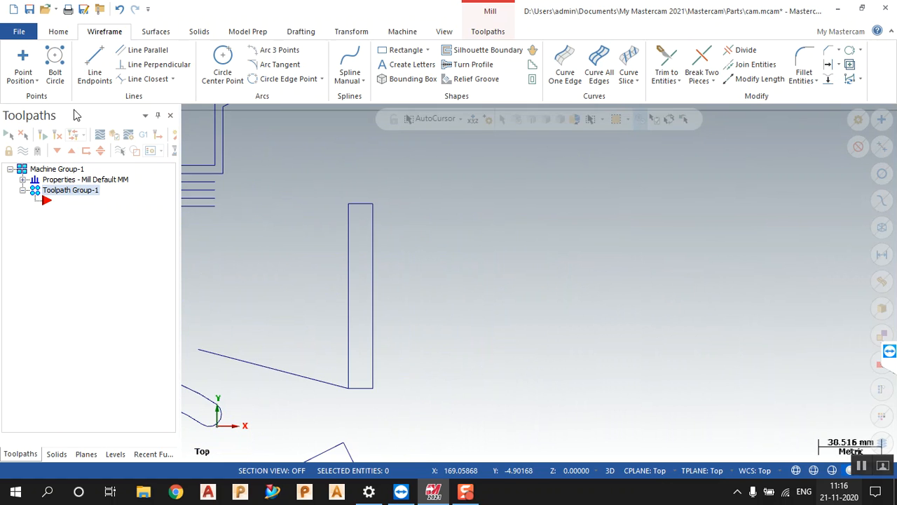
{"action": "left_click", "coordinate": [94, 67]}
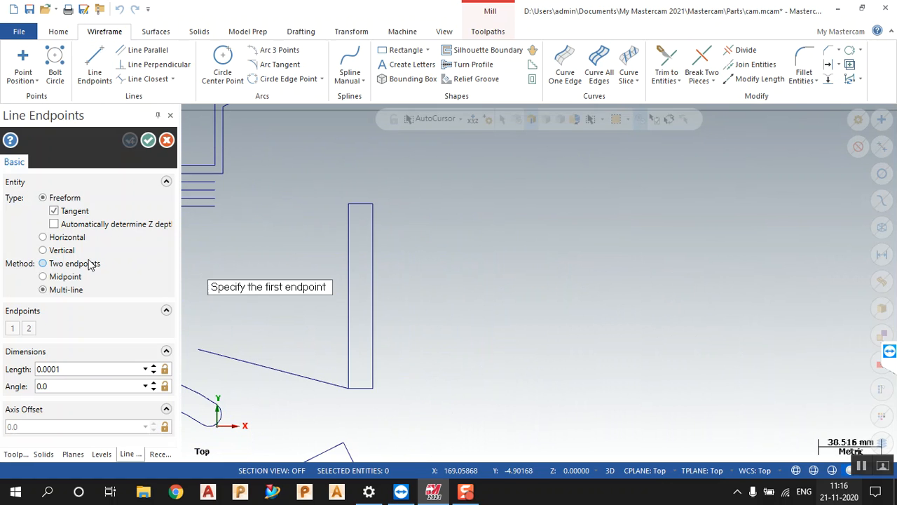
{"action": "left_click", "coordinate": [63, 238]}
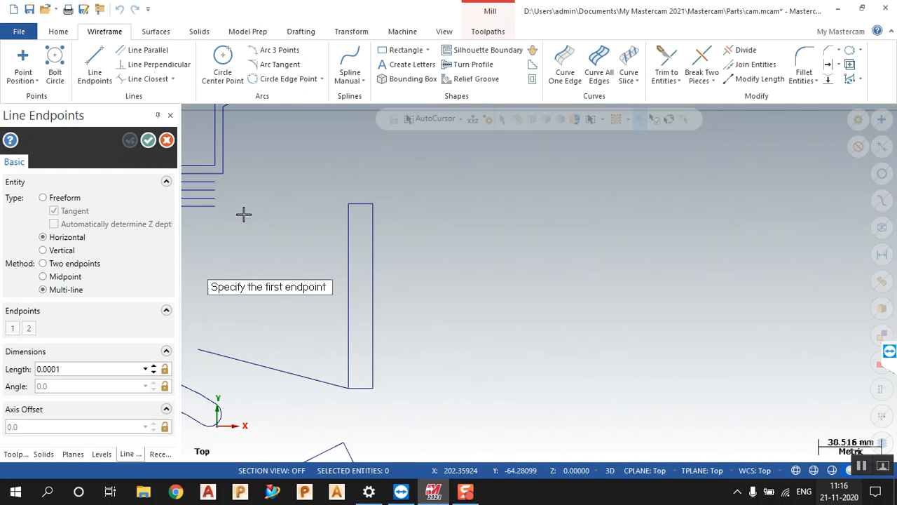
{"action": "left_click", "coordinate": [373, 204]}
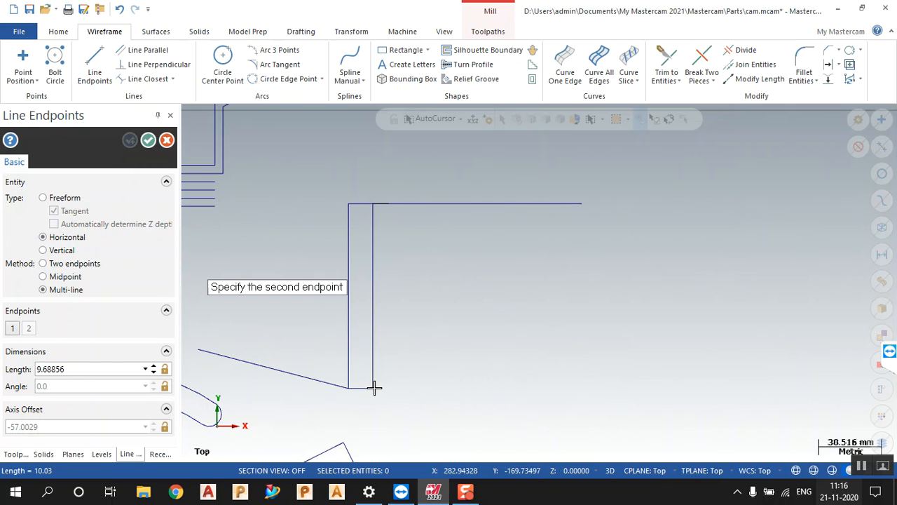
{"action": "key", "text": "Escape"}
{"action": "key", "text": "Escape"}
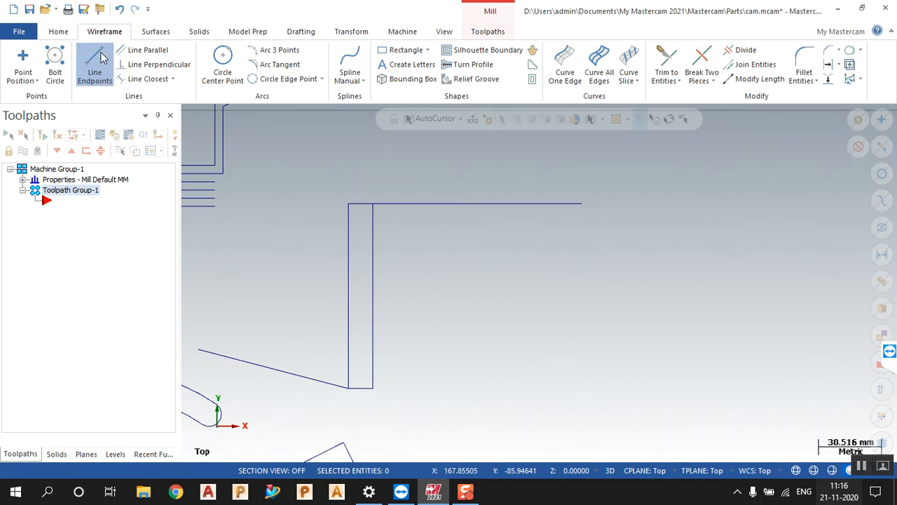
Draw a connected horizontal line from the narrow rectangle's lower right corner and a vertical line up from its end, stopping below the upper line
{"action": "left_click", "coordinate": [102, 56]}
{"action": "left_click", "coordinate": [373, 388]}
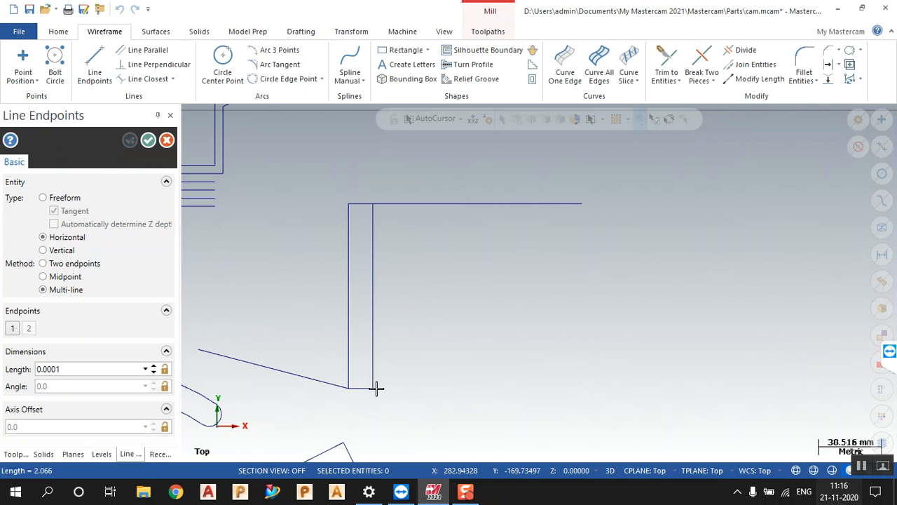
{"action": "left_click", "coordinate": [579, 426]}
{"action": "left_click", "coordinate": [59, 256]}
{"action": "left_click", "coordinate": [525, 259]}
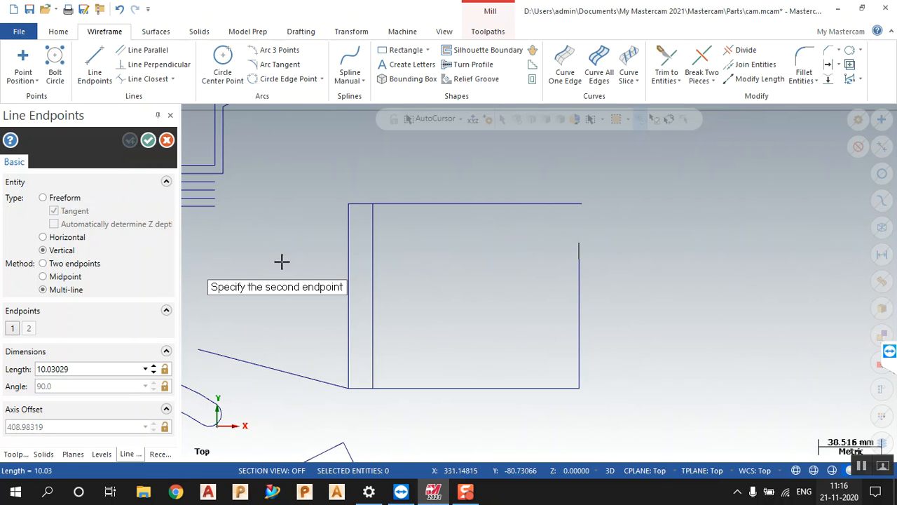
Continue the outline with a horizontal line to the right and a short vertical line upward from its end
{"action": "left_click", "coordinate": [54, 241]}
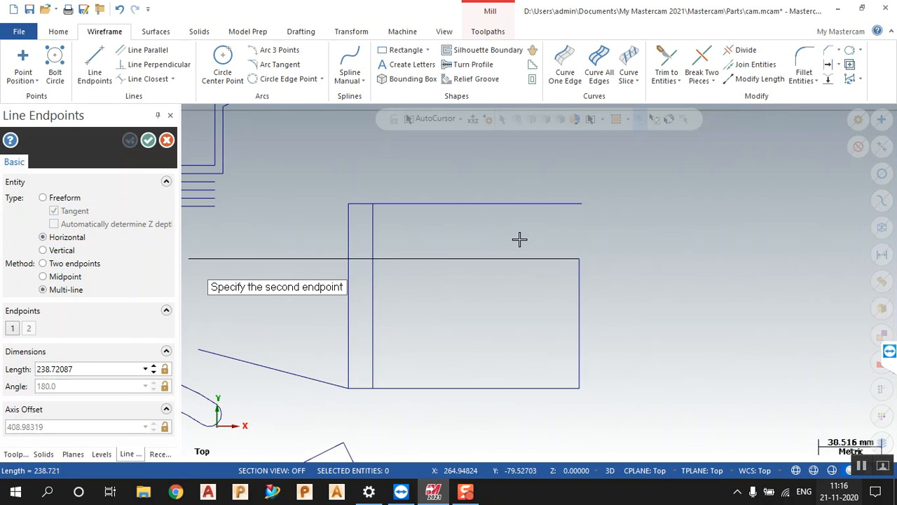
{"action": "left_click", "coordinate": [669, 259]}
{"action": "left_click", "coordinate": [56, 250]}
{"action": "left_click", "coordinate": [670, 220]}
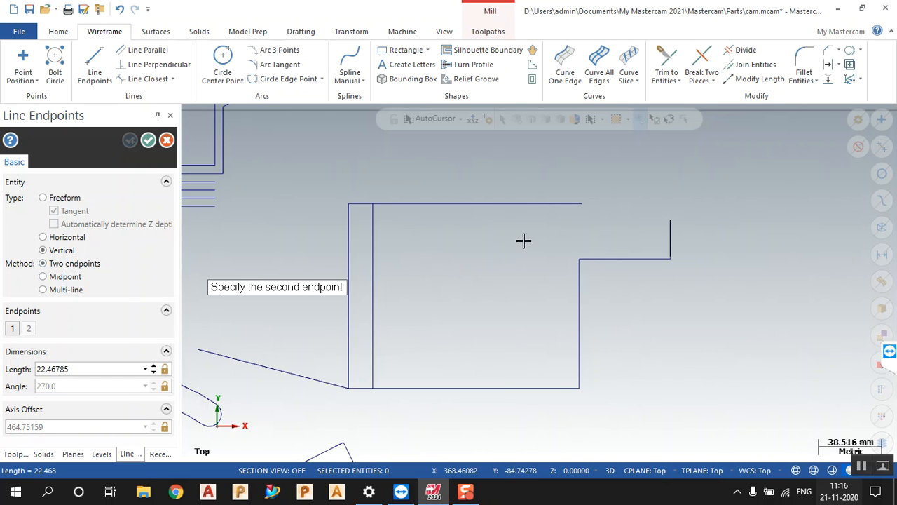
{"action": "key", "text": "Escape"}
{"action": "key", "text": "Escape"}
Join the upper horizontal line's end to the top of the short vertical line with a freeform two-endpoint line about 55 mm long
{"action": "left_click", "coordinate": [99, 63]}
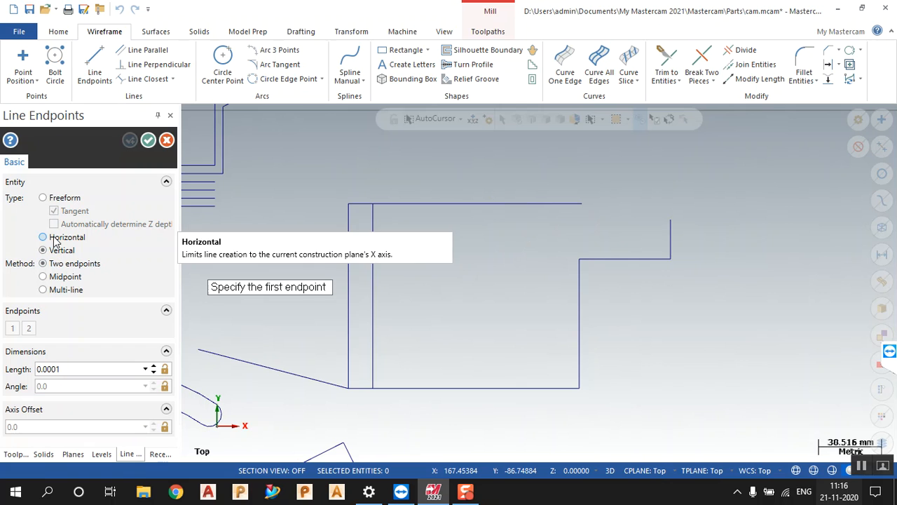
{"action": "left_click", "coordinate": [44, 199]}
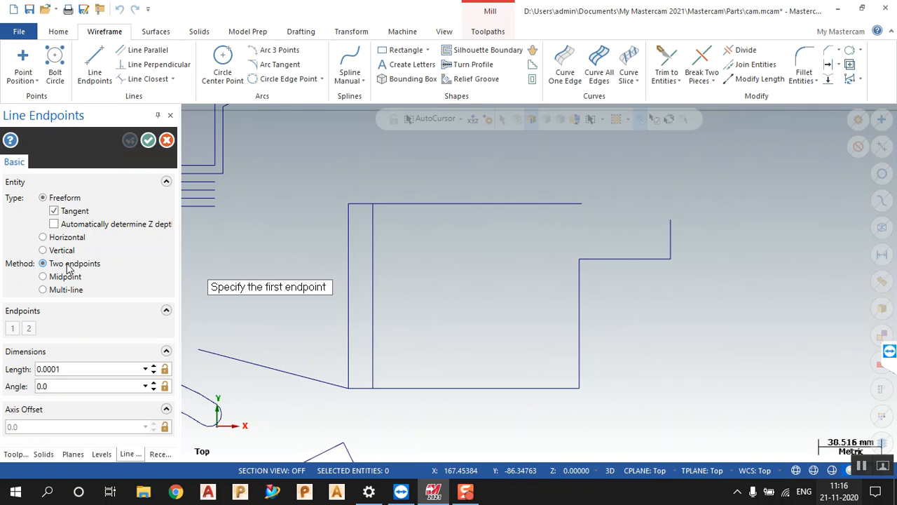
{"action": "left_click", "coordinate": [582, 205]}
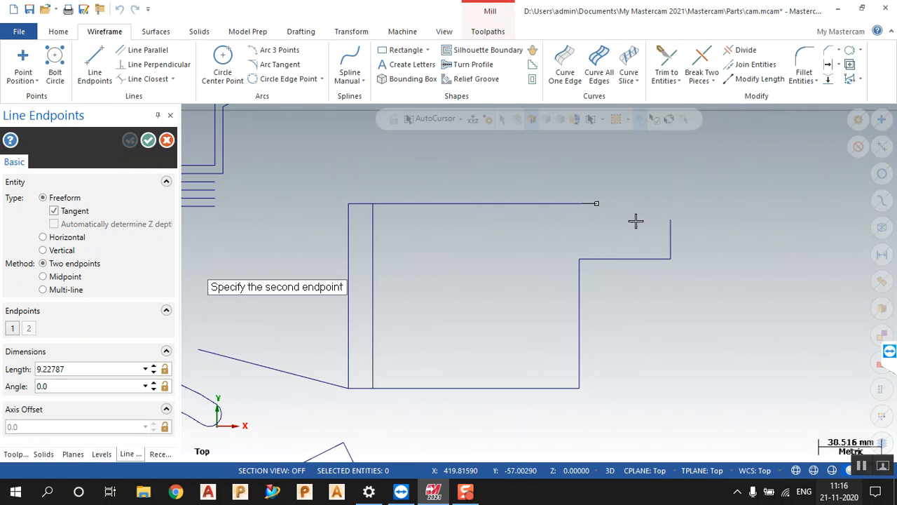
{"action": "left_click", "coordinate": [670, 222]}
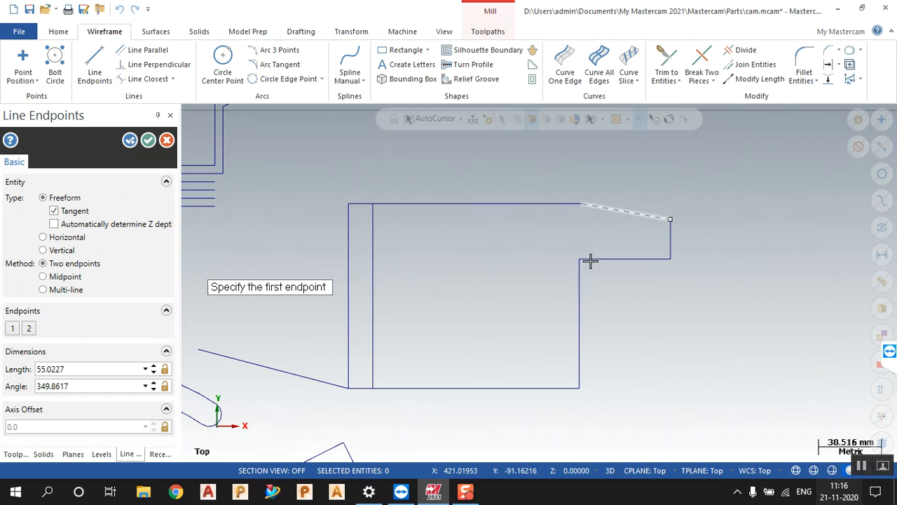
Close the small end shape with a line about 34 mm long, and add a diagonal from its lower outer corner to that line's midpoint
{"action": "left_click", "coordinate": [581, 205]}
{"action": "left_click", "coordinate": [579, 259]}
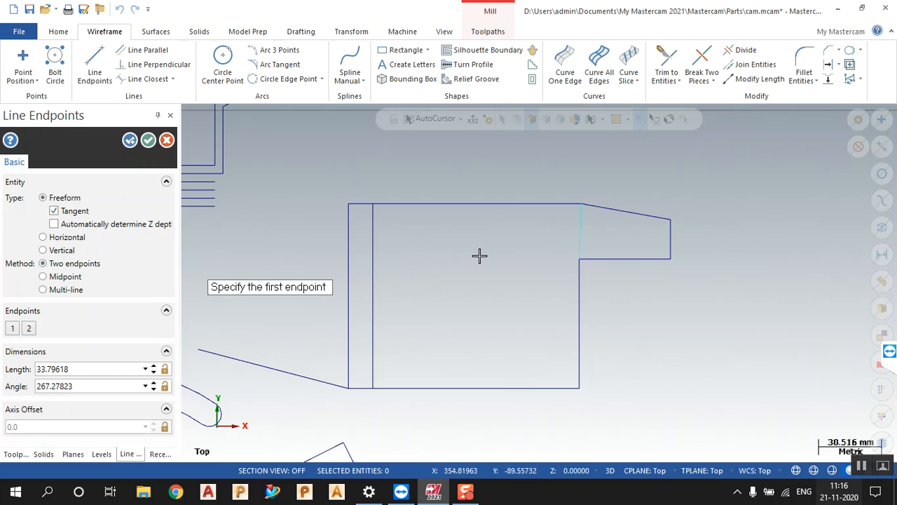
{"action": "left_click", "coordinate": [670, 260]}
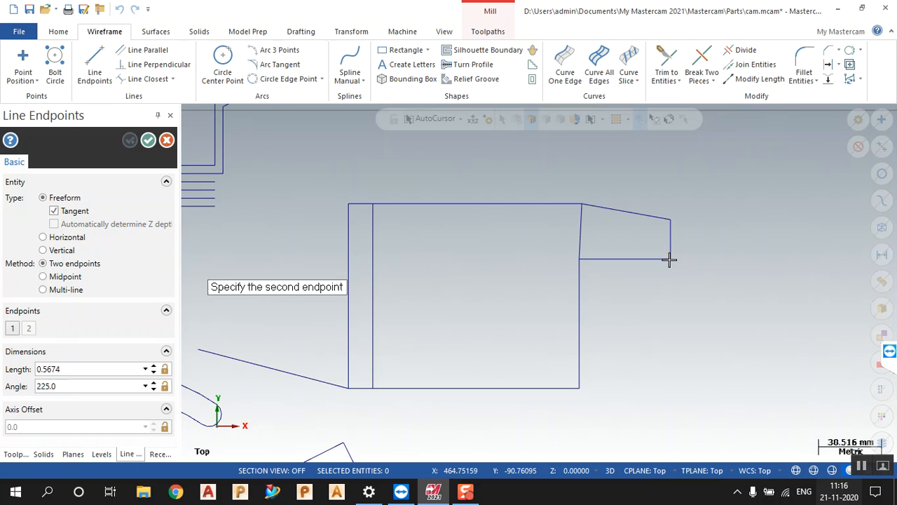
{"action": "left_click", "coordinate": [582, 232]}
{"action": "key", "text": "Escape"}
Draw a diagonal line across the large rectangle from its lower left corner to its upper right corner
{"action": "scroll", "coordinate": [817, 321], "scroll_direction": "down", "scroll_amount": 3}
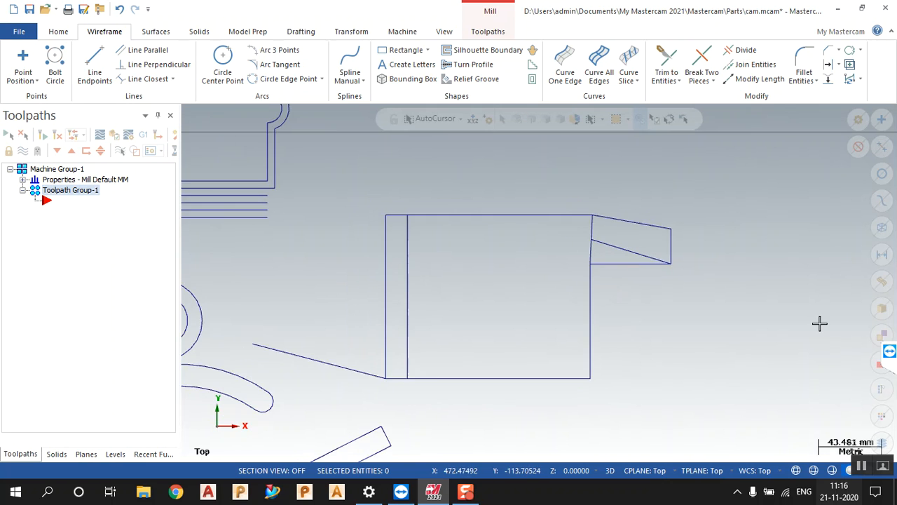
{"action": "left_click", "coordinate": [122, 64]}
{"action": "left_click", "coordinate": [98, 65]}
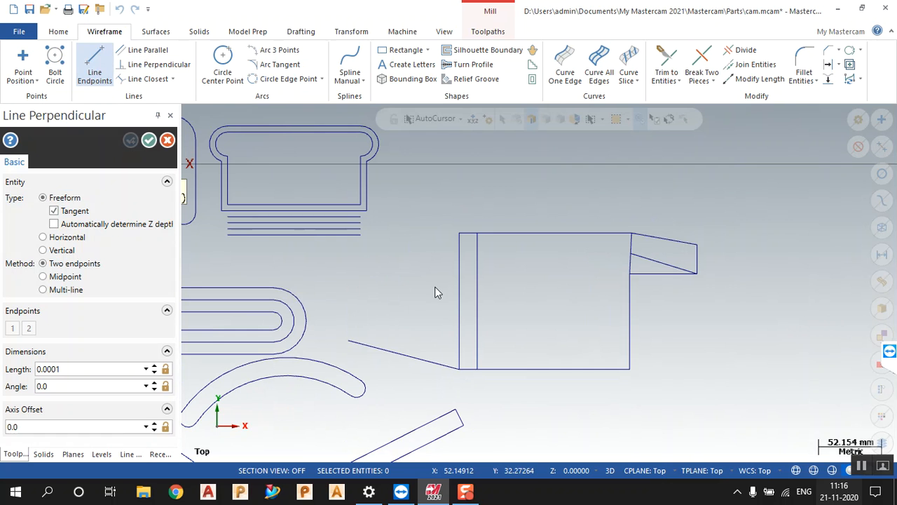
{"action": "left_click", "coordinate": [476, 369]}
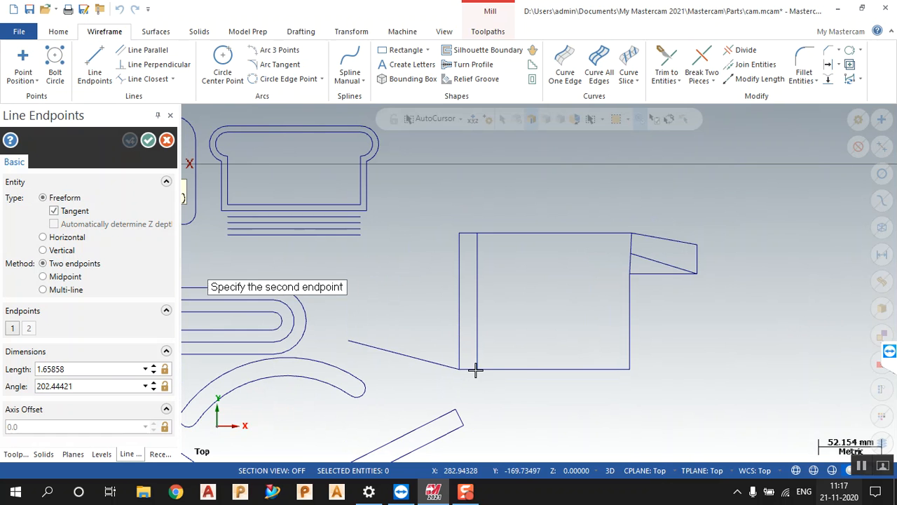
{"action": "left_click", "coordinate": [631, 234]}
{"action": "key", "text": "Escape"}
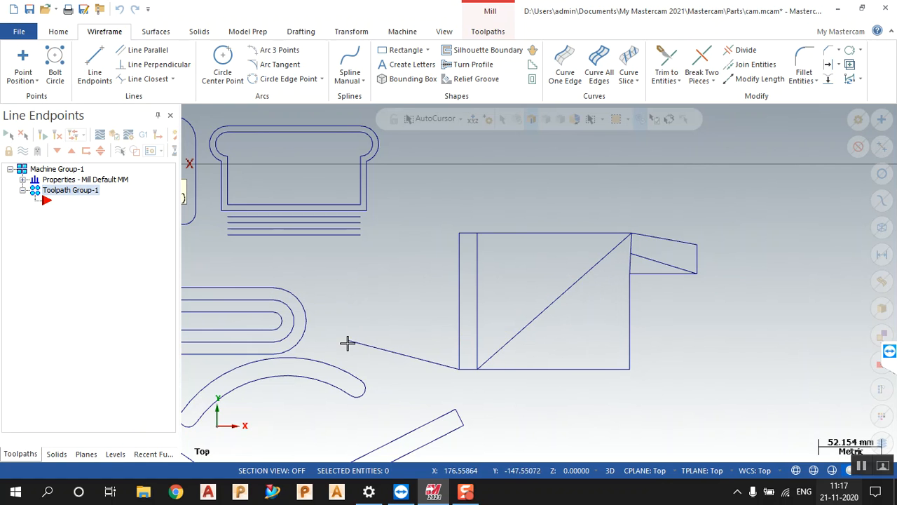
Draw midpoint-method lines centred on both ends of the wave spline, a horizontal one about 35 mm and a slanted one about 28 mm long
{"action": "left_click", "coordinate": [104, 73]}
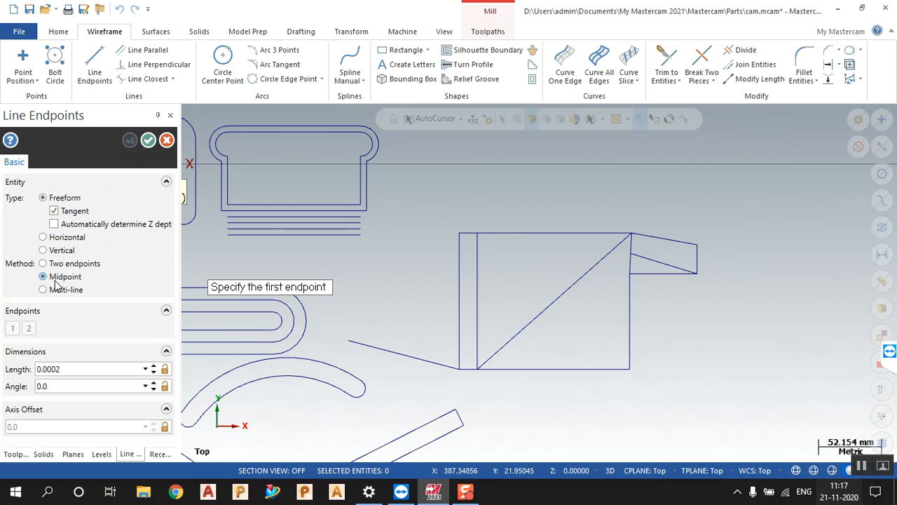
{"action": "scroll", "coordinate": [775, 269], "scroll_direction": "down", "scroll_amount": 5}
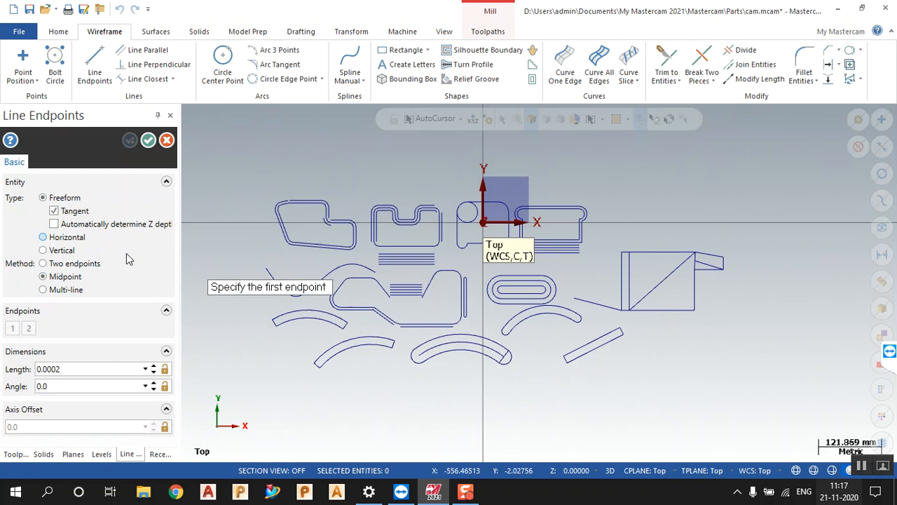
{"action": "scroll", "coordinate": [291, 257], "scroll_direction": "up", "scroll_amount": 6}
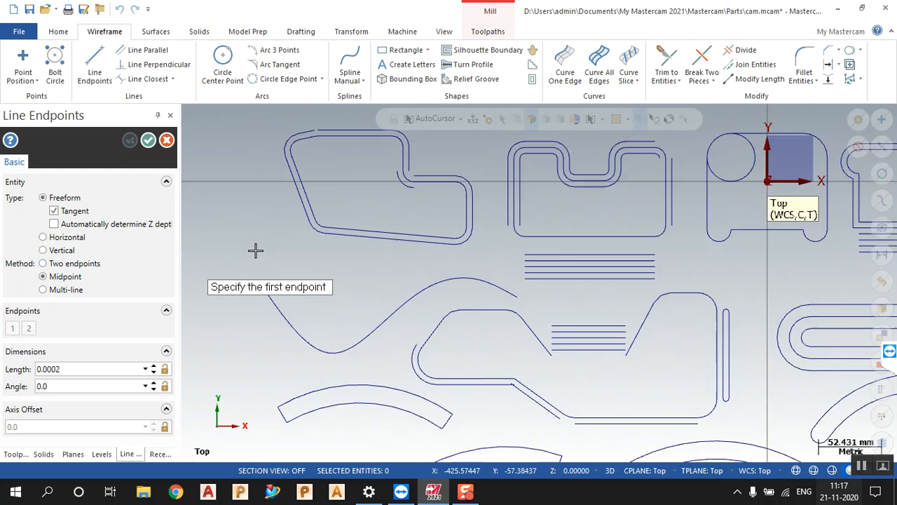
{"action": "scroll", "coordinate": [254, 310], "scroll_direction": "up", "scroll_amount": 3}
{"action": "scroll", "coordinate": [866, 343], "scroll_direction": "down", "scroll_amount": 3}
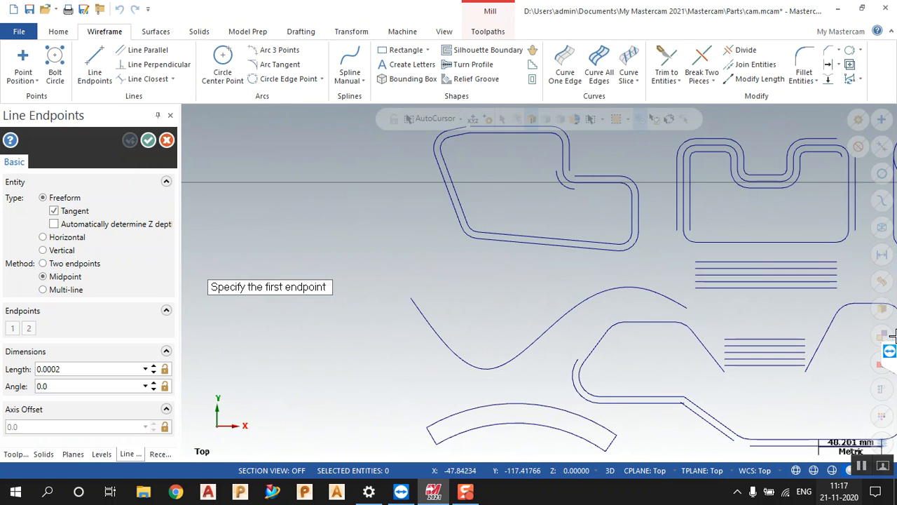
{"action": "left_click", "coordinate": [410, 297]}
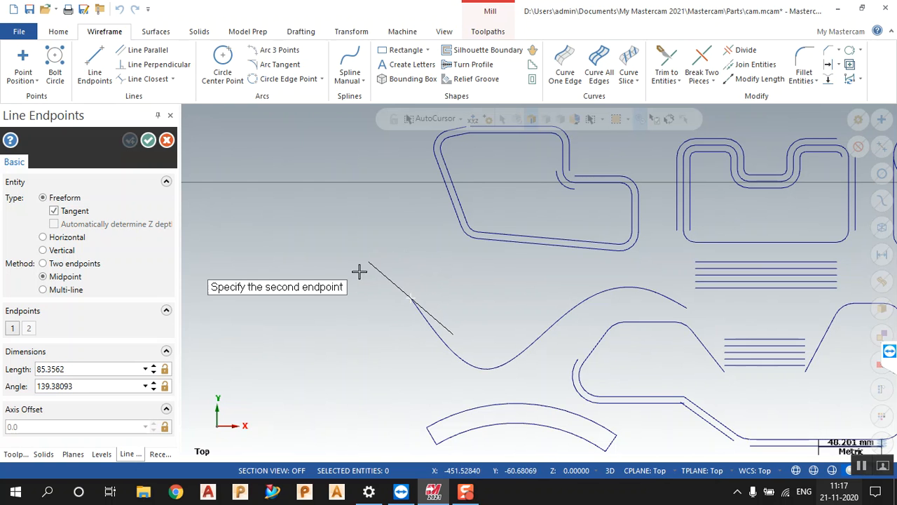
{"action": "left_click", "coordinate": [433, 296]}
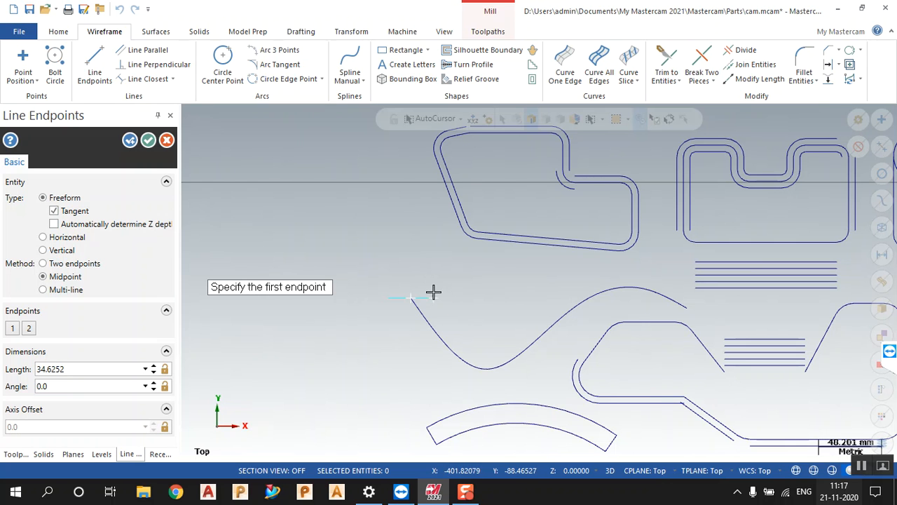
{"action": "left_click", "coordinate": [687, 316]}
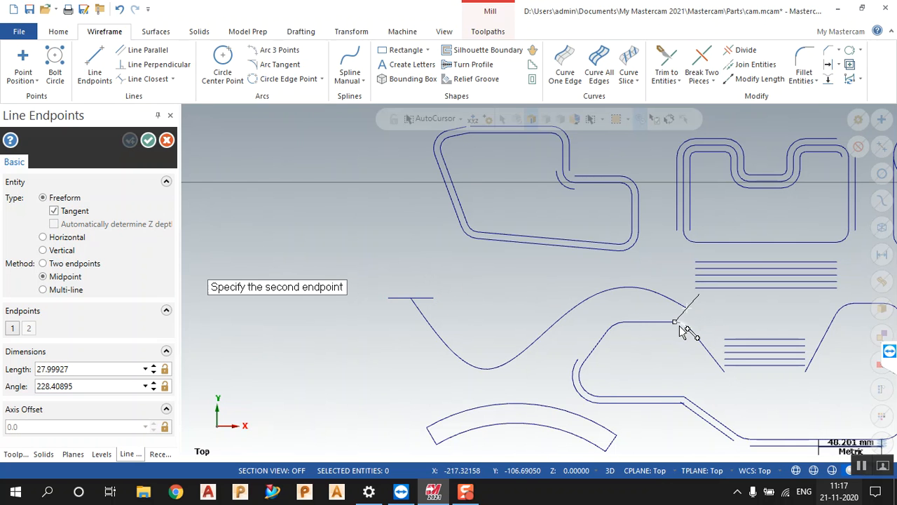
{"action": "left_click", "coordinate": [687, 331]}
{"action": "key", "text": "Escape"}
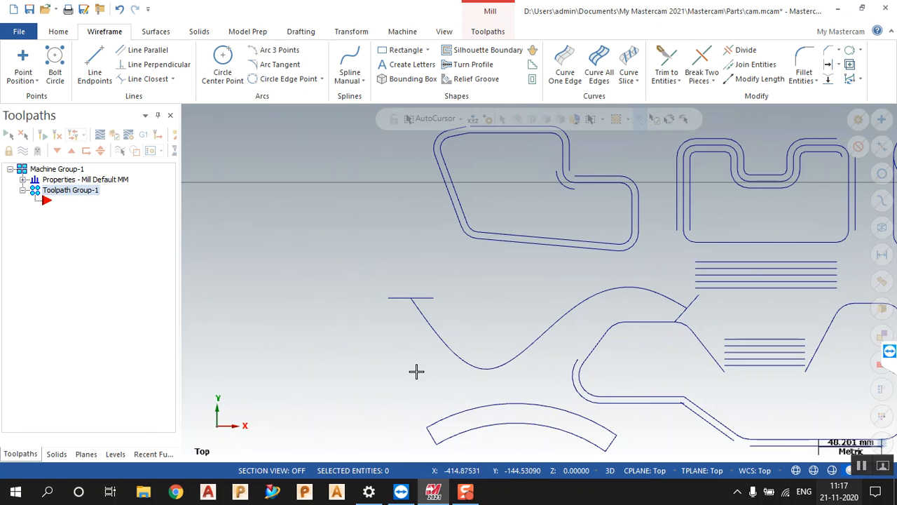
Draw a zigzag chain of six connected freeform lines with the multi-line method above the large rectangle
{"action": "scroll", "coordinate": [305, 351], "scroll_direction": "down", "scroll_amount": 1}
{"action": "scroll", "coordinate": [308, 333], "scroll_direction": "down", "scroll_amount": 5}
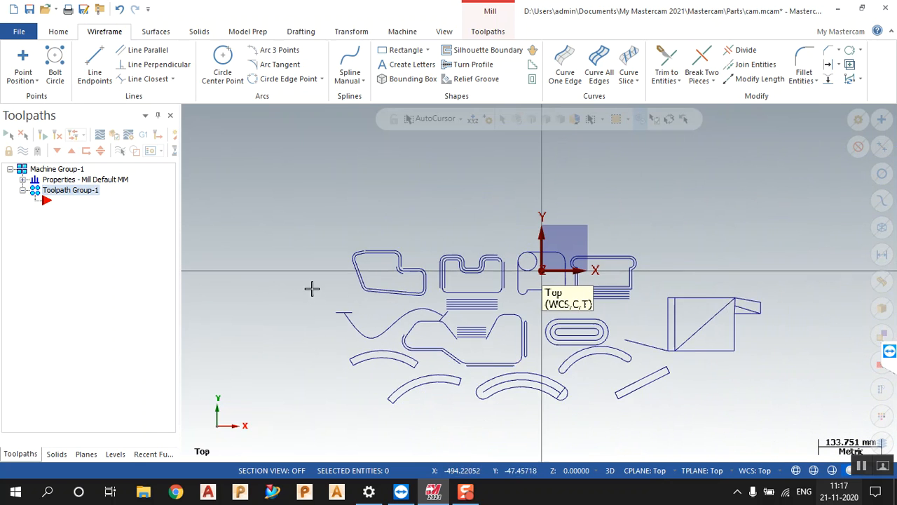
{"action": "scroll", "coordinate": [614, 334], "scroll_direction": "up", "scroll_amount": 3}
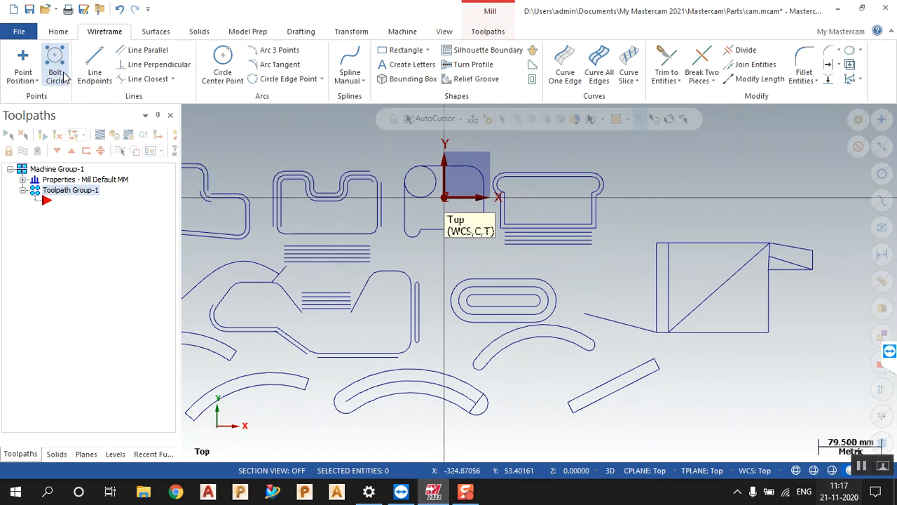
{"action": "left_click", "coordinate": [96, 67]}
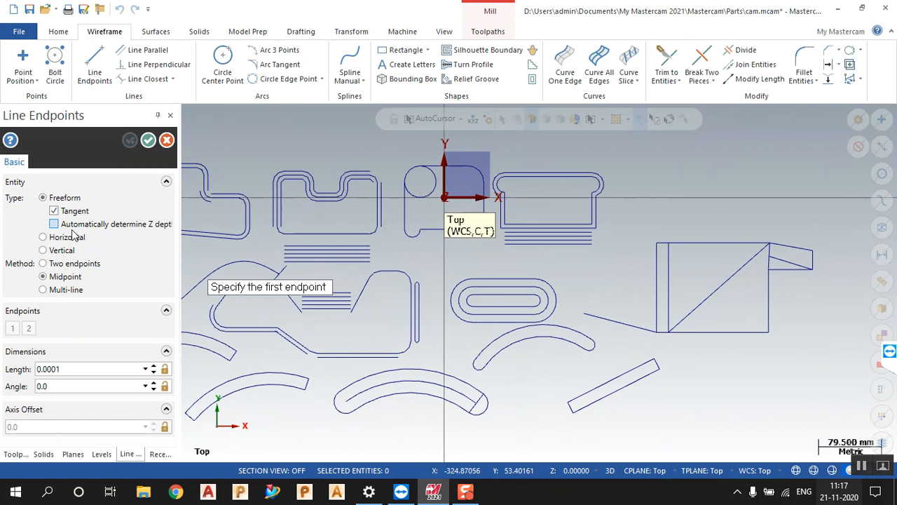
{"action": "left_click", "coordinate": [629, 223]}
{"action": "left_click", "coordinate": [677, 186]}
{"action": "left_click", "coordinate": [712, 187]}
{"action": "left_click", "coordinate": [729, 221]}
{"action": "left_click", "coordinate": [764, 221]}
{"action": "left_click", "coordinate": [778, 185]}
{"action": "left_click", "coordinate": [811, 186]}
{"action": "key", "text": "Escape"}
{"action": "key", "text": "Escape"}
Draw a two-endpoint freeform line from the large rectangle's lower right corner, with length 100 and angle 30
{"action": "scroll", "coordinate": [350, 283], "scroll_direction": "down", "scroll_amount": 7}
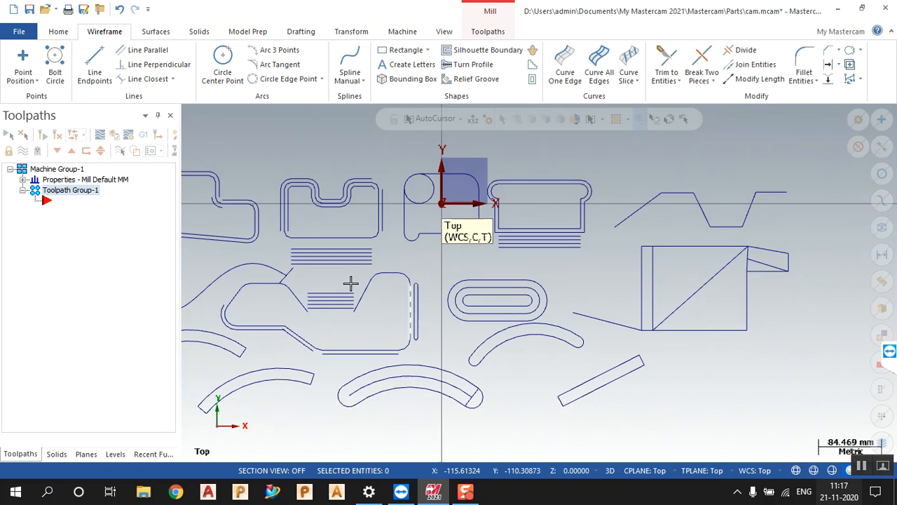
{"action": "scroll", "coordinate": [663, 256], "scroll_direction": "up", "scroll_amount": 5}
{"action": "scroll", "coordinate": [779, 257], "scroll_direction": "up", "scroll_amount": 2}
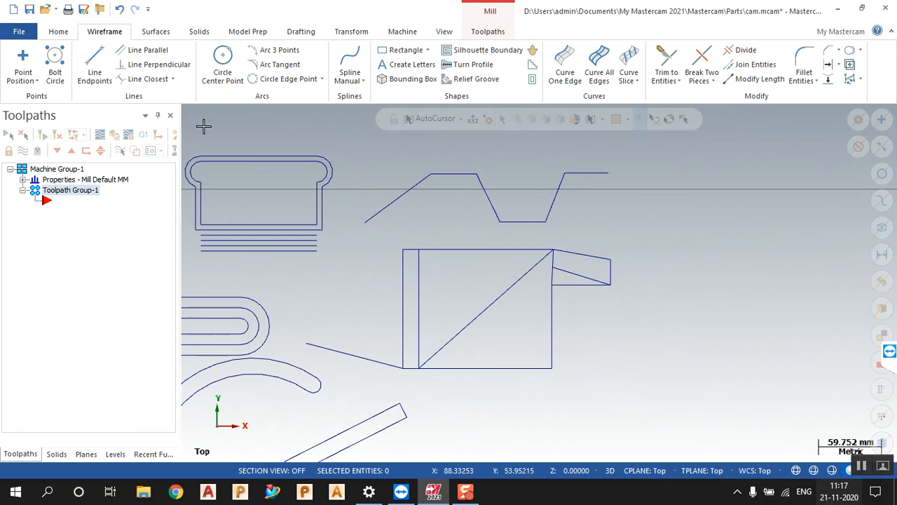
{"action": "left_click", "coordinate": [94, 66]}
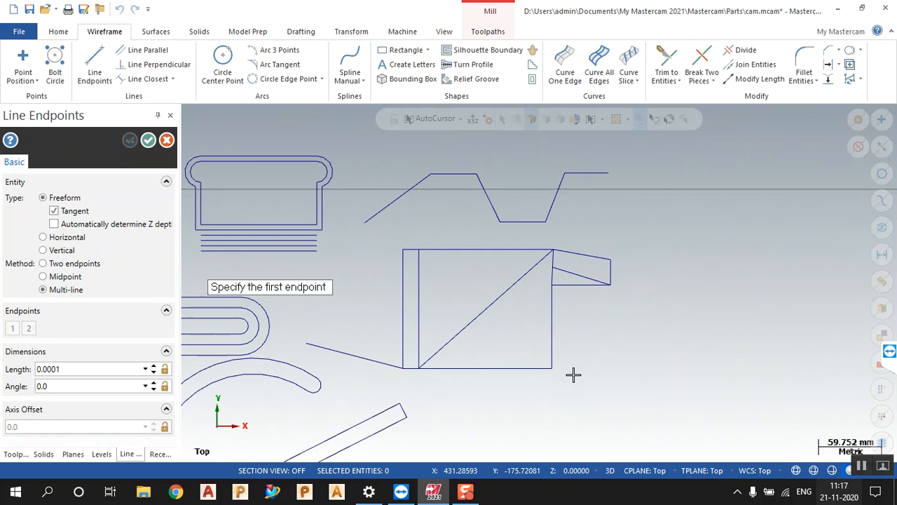
{"action": "left_click", "coordinate": [552, 367]}
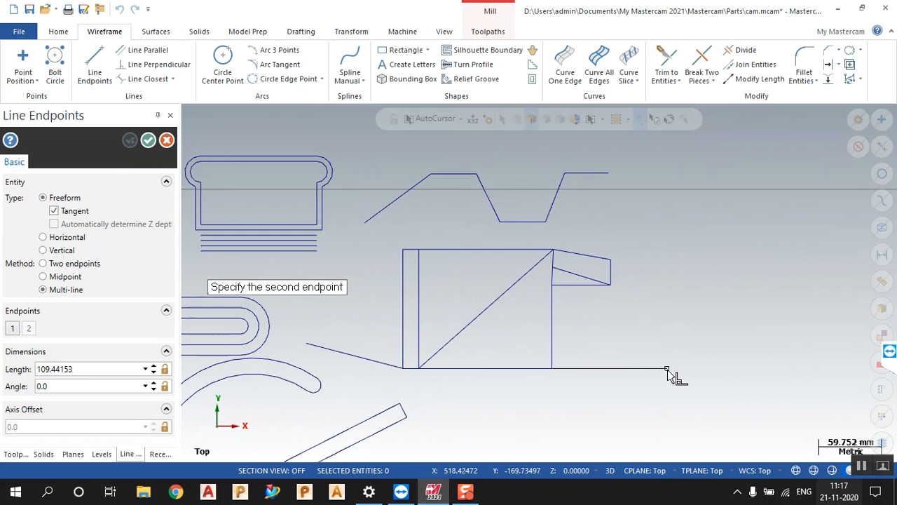
{"action": "left_click", "coordinate": [54, 264]}
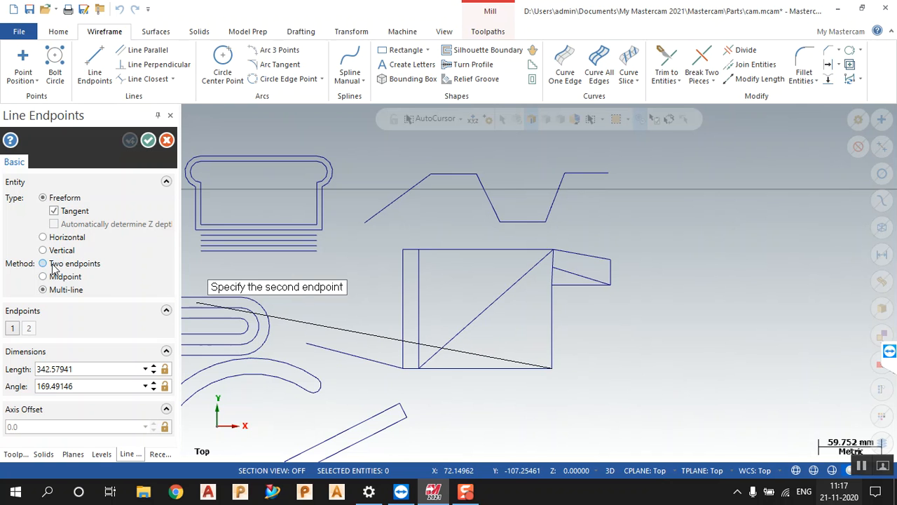
{"action": "left_click", "coordinate": [663, 367]}
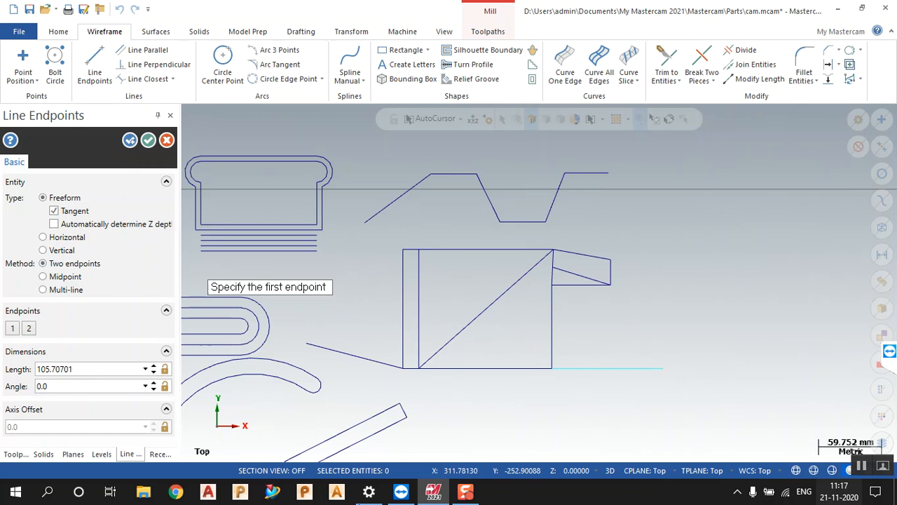
{"action": "left_click", "coordinate": [70, 368]}
{"action": "type", "text": "100.0"}
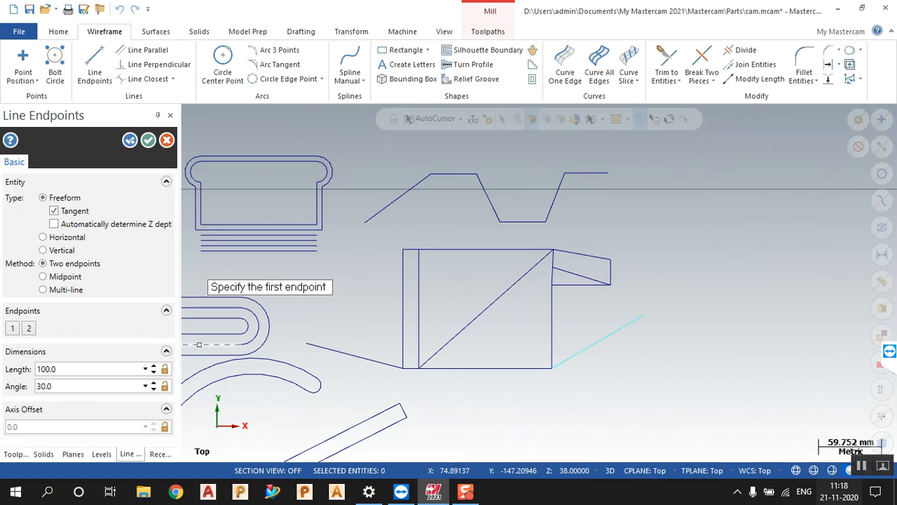
{"action": "left_click", "coordinate": [148, 140]}
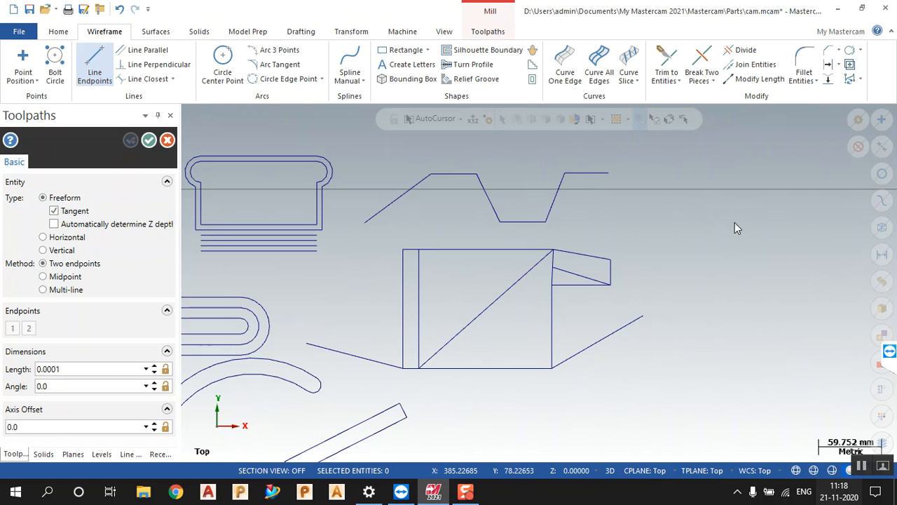
Draw a line from the small end shape's upper outer corner, with length 100 and angle 40
{"action": "left_click", "coordinate": [610, 260]}
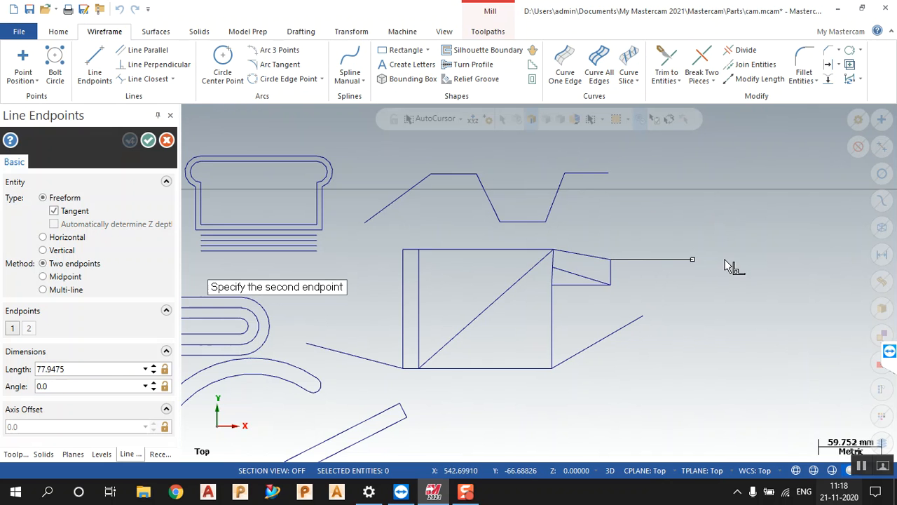
{"action": "left_click", "coordinate": [764, 260]}
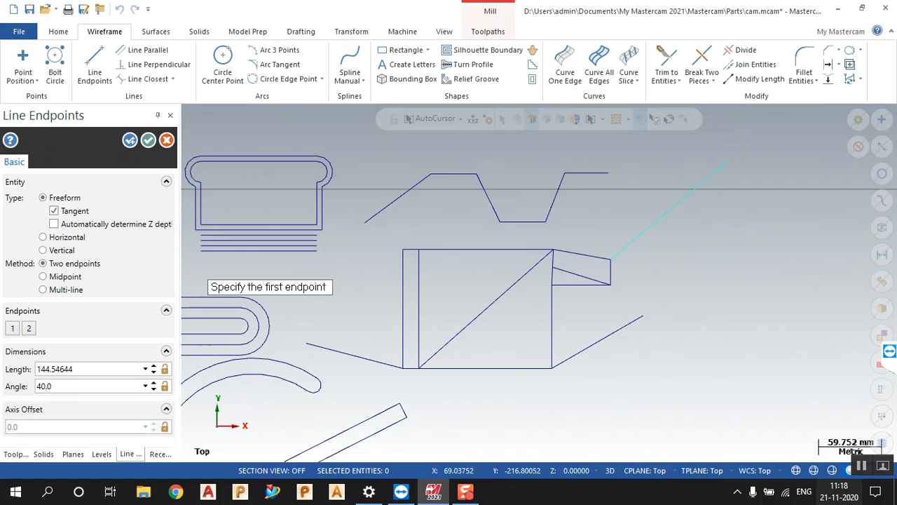
{"action": "left_click", "coordinate": [79, 371]}
{"action": "type", "text": "100"}
{"action": "left_click", "coordinate": [149, 143]}
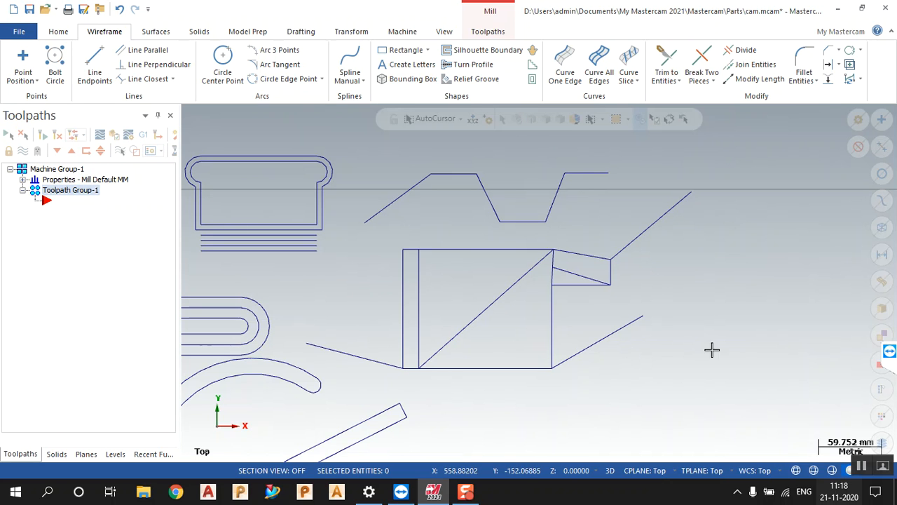
Draw two separate center-point circles below the large rectangle, a larger one and a smaller one about 27 mm in radius to its right
{"action": "scroll", "coordinate": [801, 280], "scroll_direction": "down", "scroll_amount": 4}
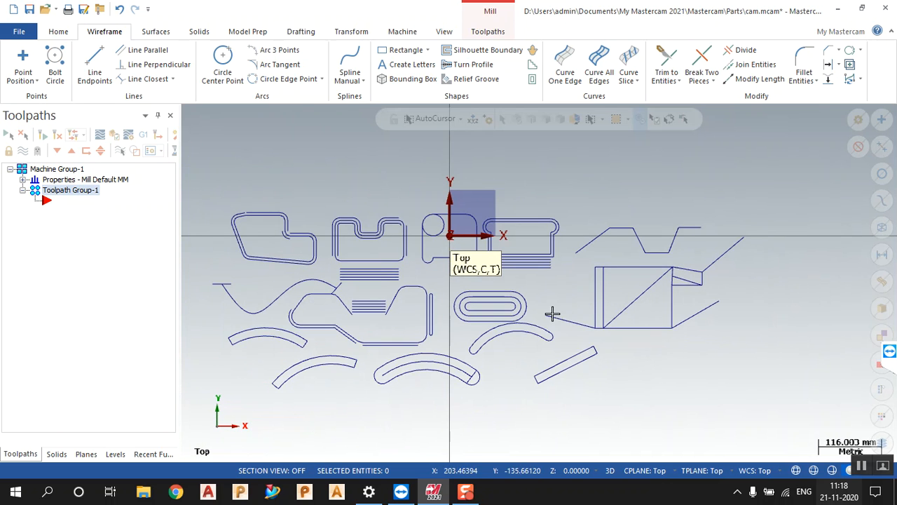
{"action": "scroll", "coordinate": [603, 400], "scroll_direction": "up", "scroll_amount": 4}
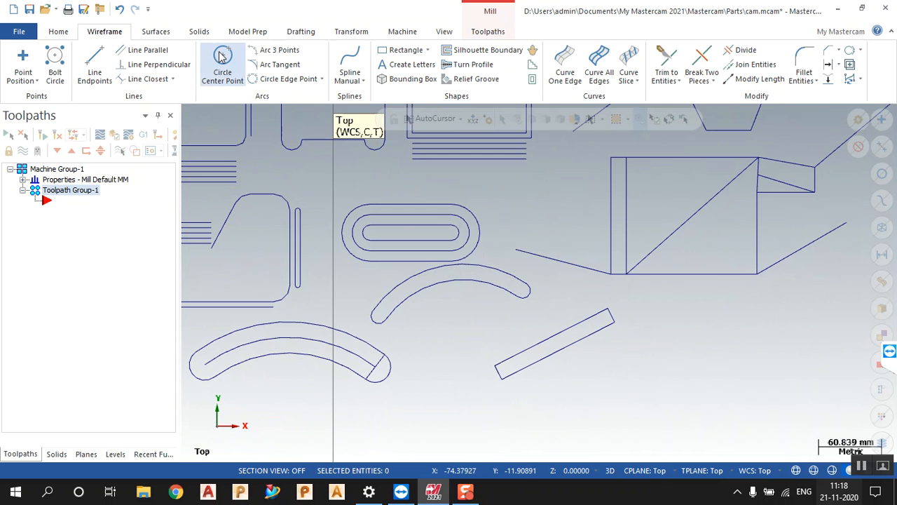
{"action": "left_click", "coordinate": [658, 384]}
{"action": "left_click", "coordinate": [618, 405]}
{"action": "left_click", "coordinate": [797, 387]}
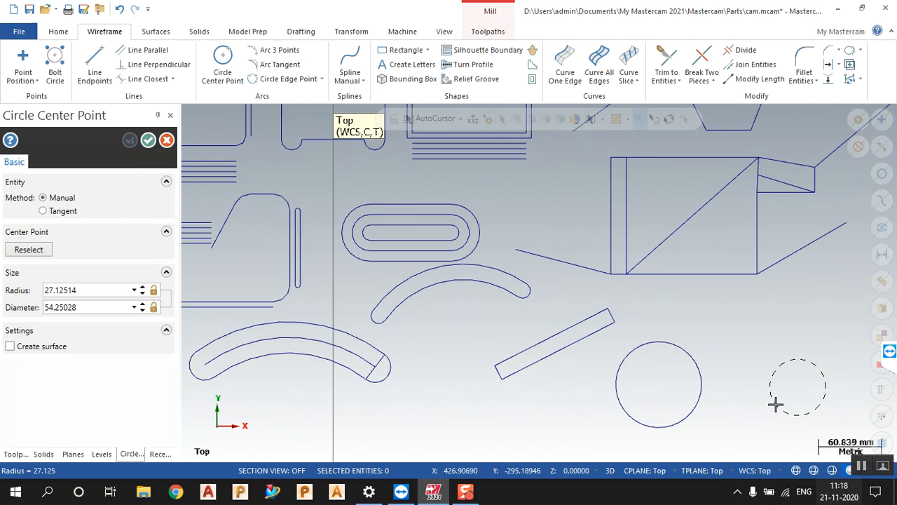
{"action": "left_click", "coordinate": [774, 404]}
{"action": "left_click", "coordinate": [148, 141]}
Connect the two circles with tangent freeform lines along their upper and lower sides
{"action": "scroll", "coordinate": [491, 252], "scroll_direction": "down", "scroll_amount": 3}
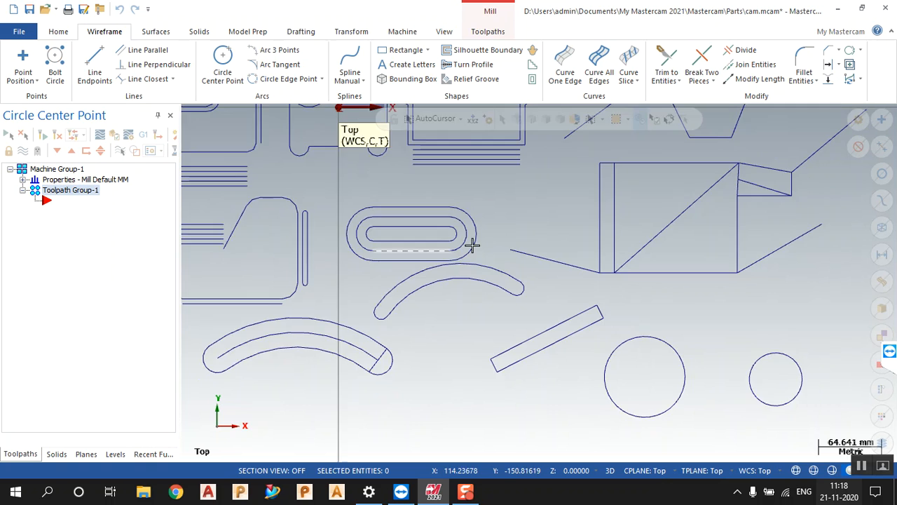
{"action": "scroll", "coordinate": [705, 412], "scroll_direction": "up", "scroll_amount": 3}
{"action": "scroll", "coordinate": [704, 412], "scroll_direction": "up", "scroll_amount": 5}
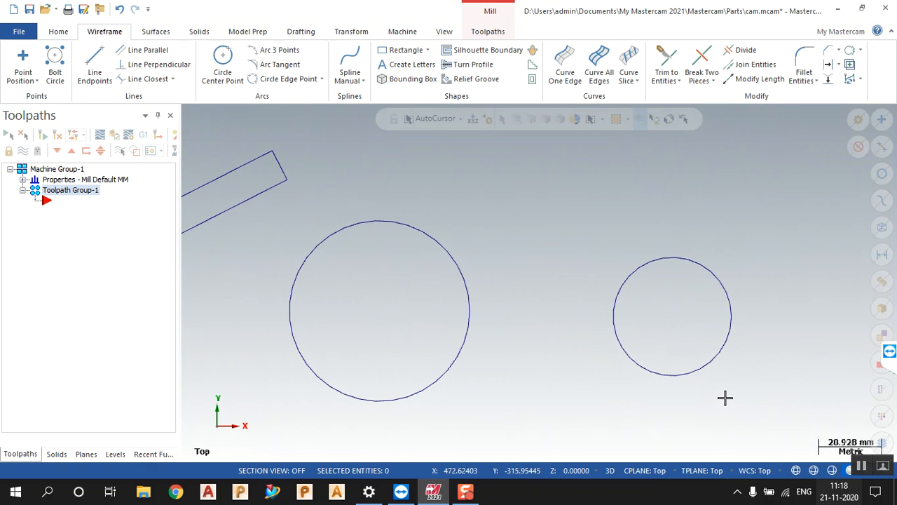
{"action": "left_click", "coordinate": [95, 63]}
{"action": "key", "text": "Escape"}
{"action": "left_click", "coordinate": [95, 63]}
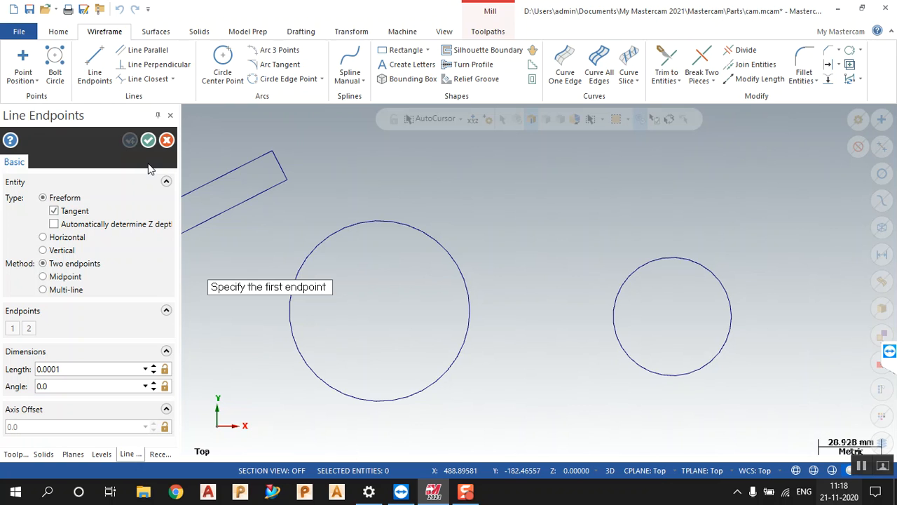
{"action": "left_click", "coordinate": [420, 231]}
{"action": "left_click", "coordinate": [635, 260]}
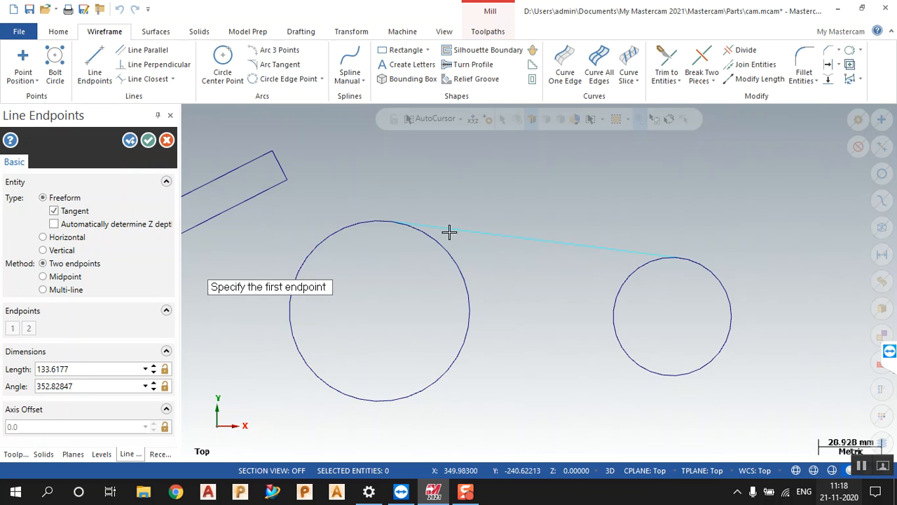
{"action": "left_click", "coordinate": [130, 142]}
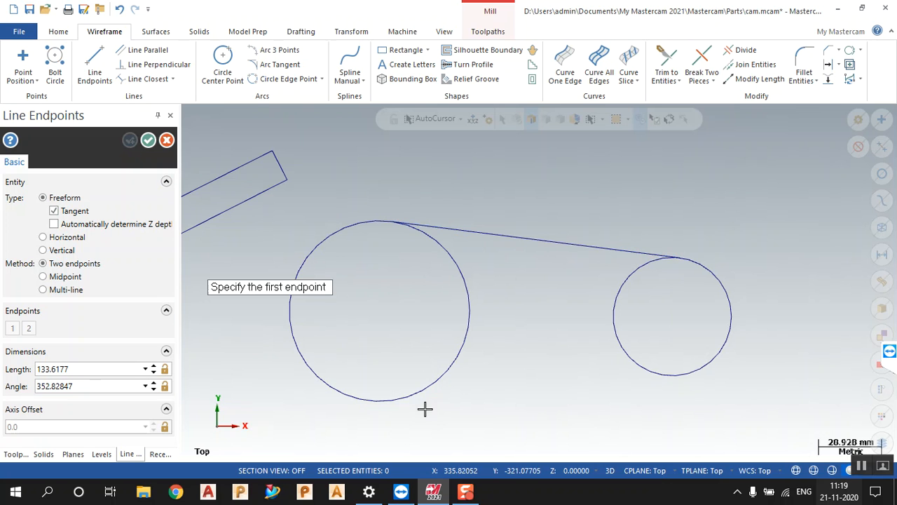
{"action": "left_click", "coordinate": [404, 401]}
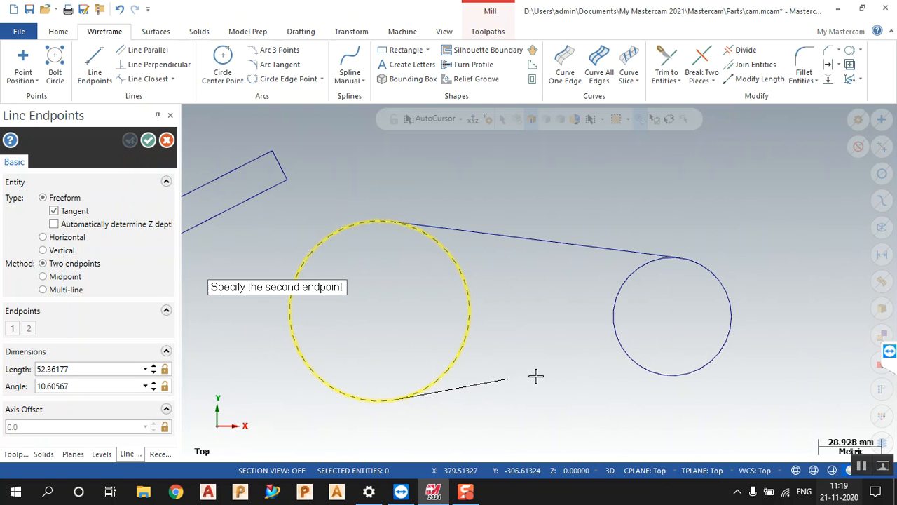
{"action": "left_click", "coordinate": [646, 374]}
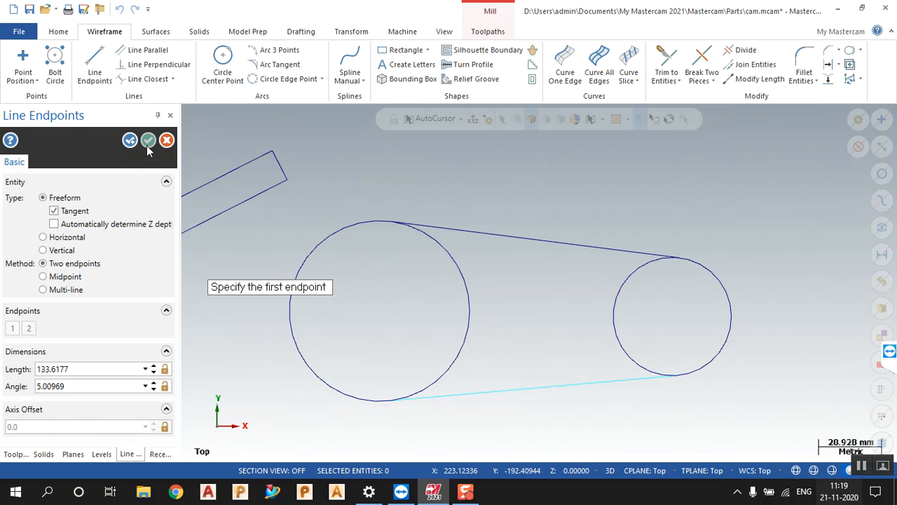
{"action": "left_click", "coordinate": [147, 143]}
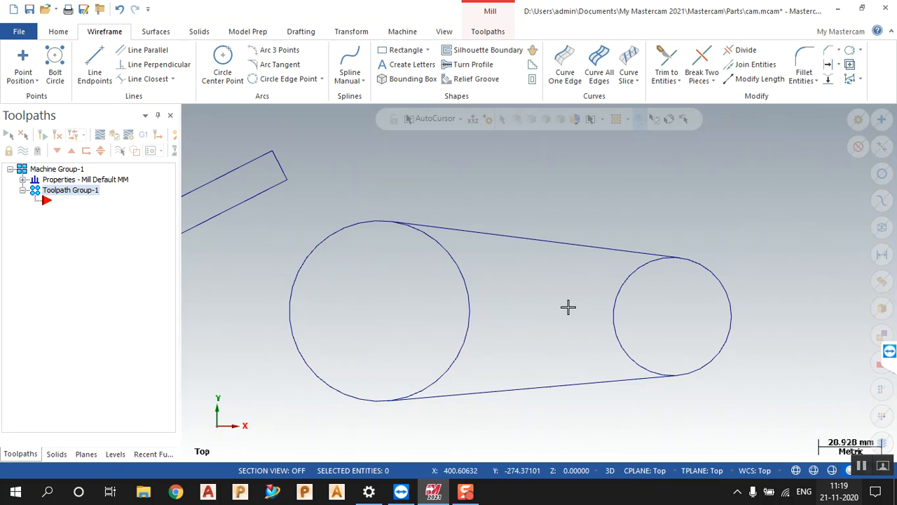
Add two crossing inner tangent lines between the circles, each running from one circle's upper side to the other's lower side
{"action": "left_click", "coordinate": [452, 252]}
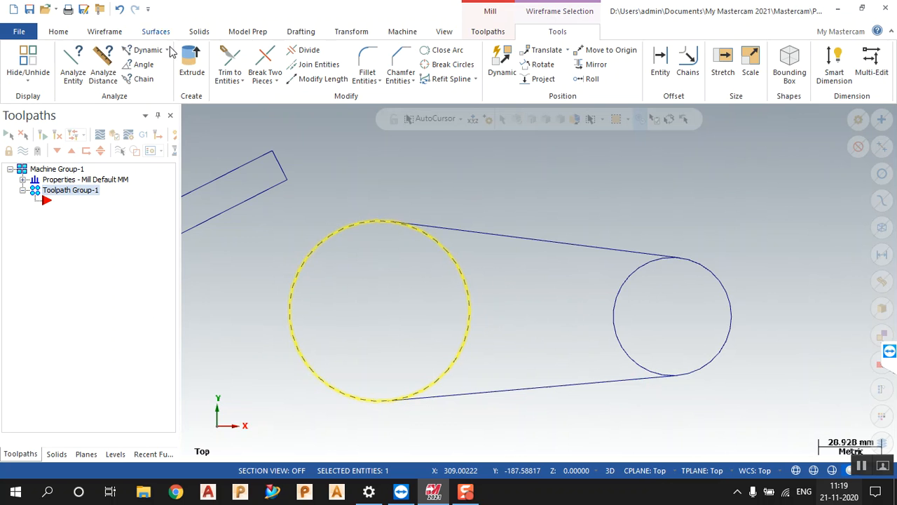
{"action": "left_click", "coordinate": [109, 32]}
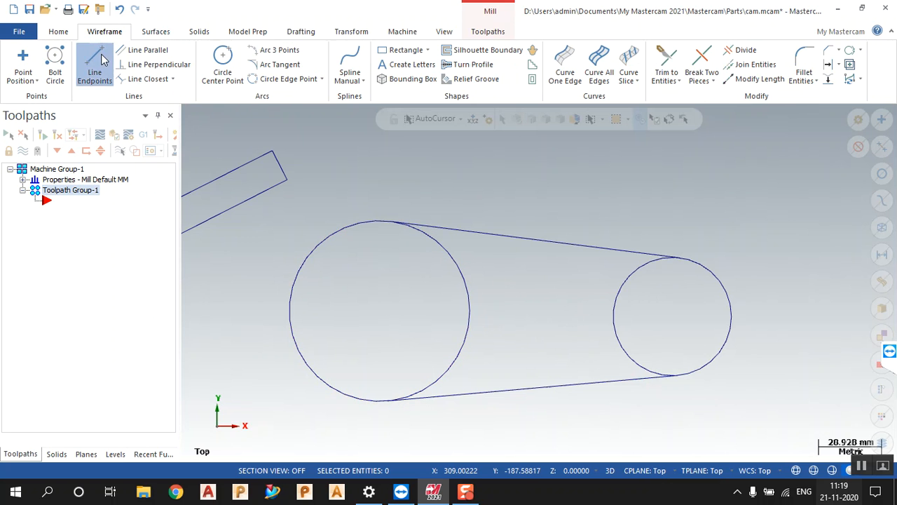
{"action": "left_click", "coordinate": [103, 58]}
{"action": "left_click", "coordinate": [448, 254]}
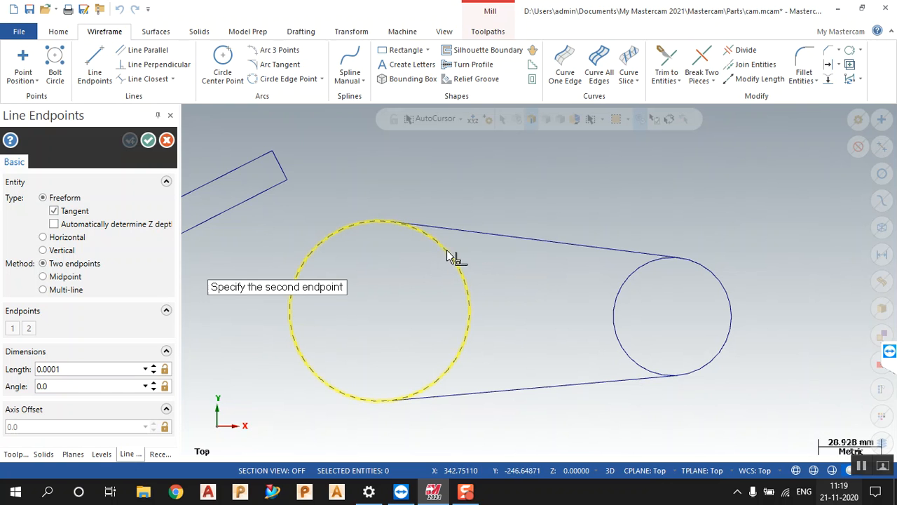
{"action": "left_click", "coordinate": [627, 357]}
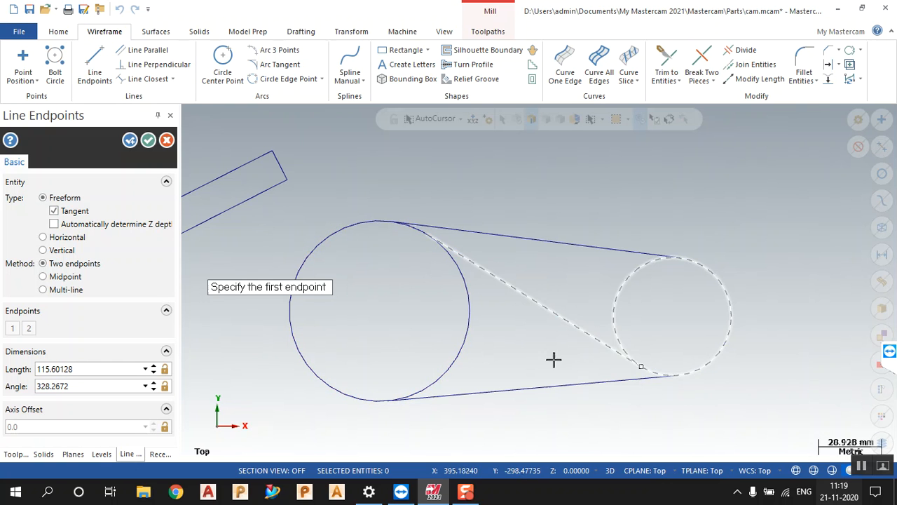
{"action": "left_click", "coordinate": [446, 370]}
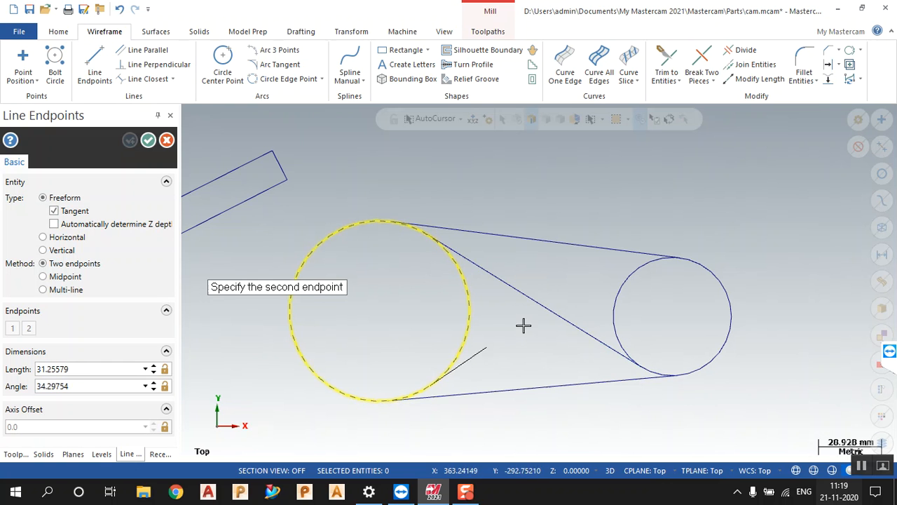
{"action": "left_click", "coordinate": [618, 282]}
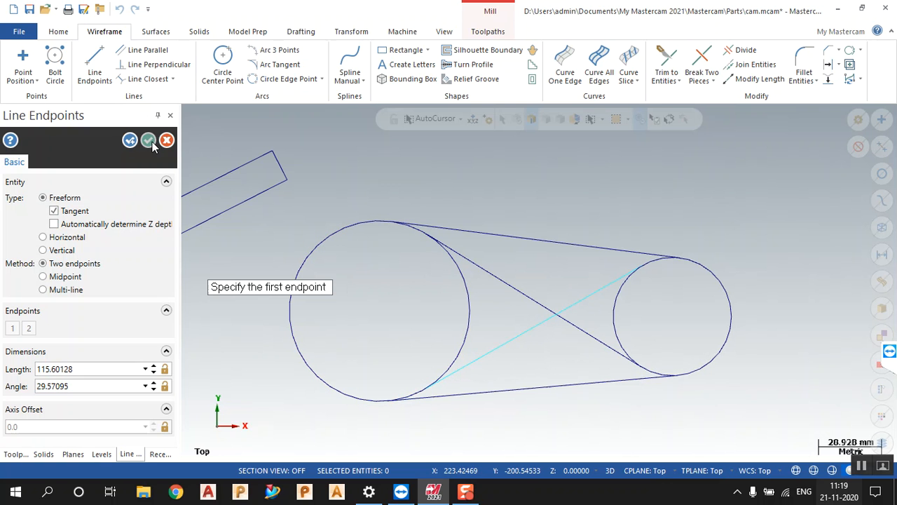
{"action": "left_click", "coordinate": [148, 141]}
Draw lines from both ends of the slanted rectangle's lower long edge, tangent to the lower and upper sides of the larger circle
{"action": "scroll", "coordinate": [706, 253], "scroll_direction": "down", "scroll_amount": 4}
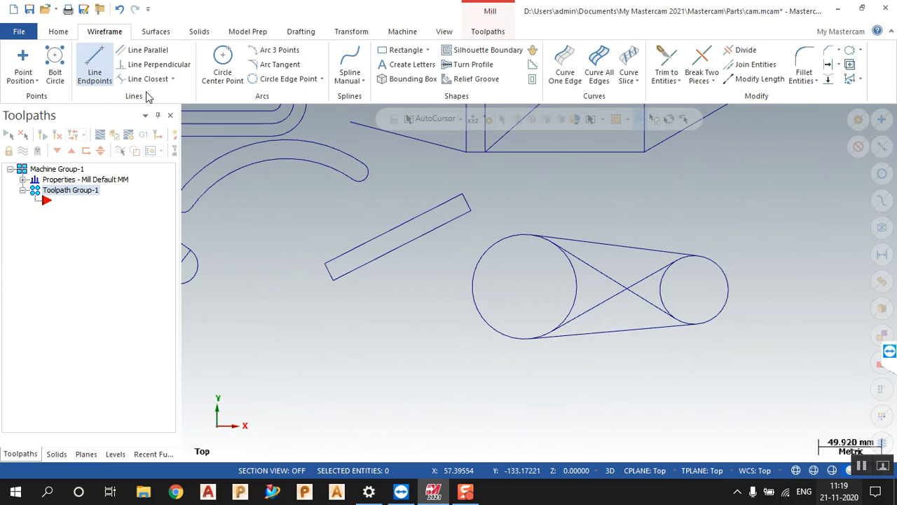
{"action": "left_click", "coordinate": [335, 283]}
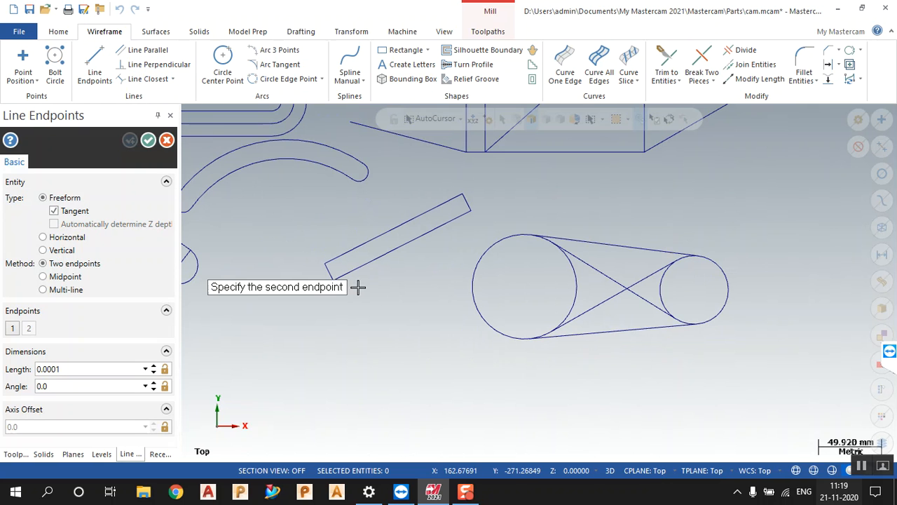
{"action": "left_click", "coordinate": [481, 324]}
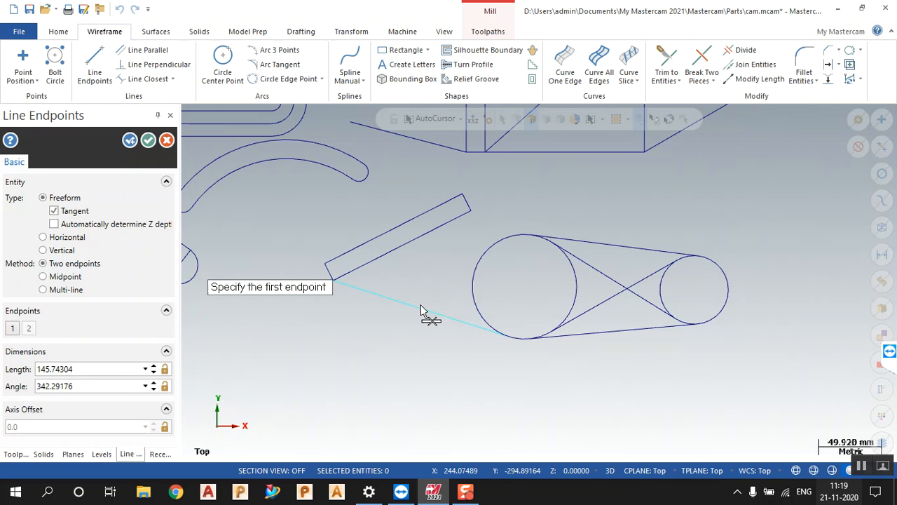
{"action": "left_click", "coordinate": [475, 218]}
{"action": "left_click", "coordinate": [517, 241]}
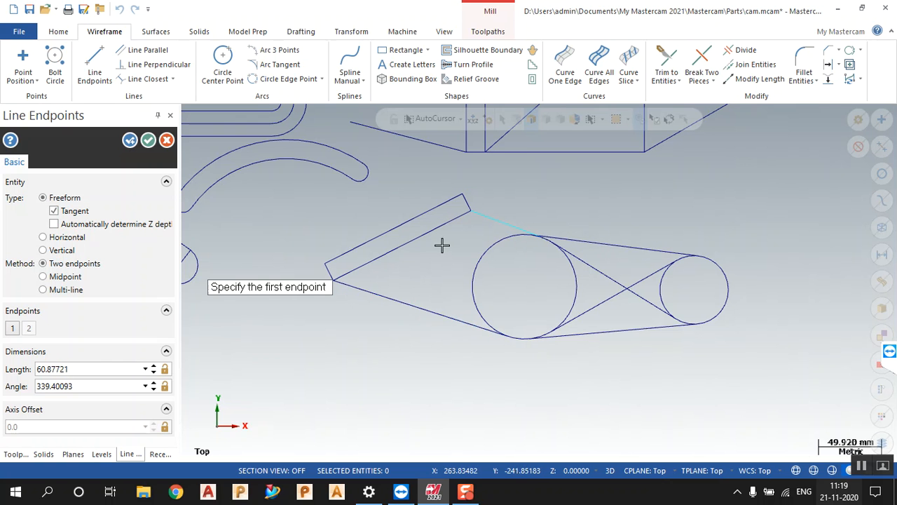
{"action": "left_click", "coordinate": [147, 140]}
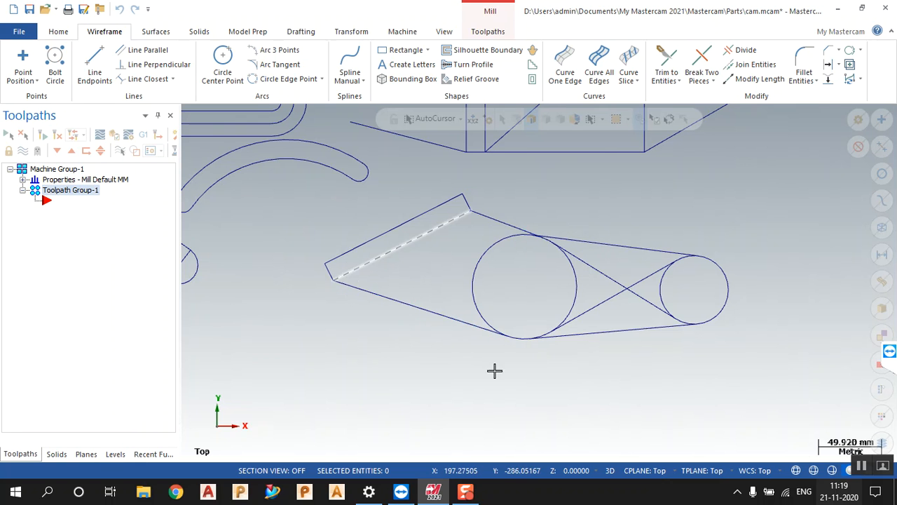
{"action": "scroll", "coordinate": [629, 391], "scroll_direction": "down", "scroll_amount": 2}
{"action": "scroll", "coordinate": [775, 353], "scroll_direction": "down", "scroll_amount": 1}
{"action": "scroll", "coordinate": [855, 429], "scroll_direction": "down", "scroll_amount": 1}
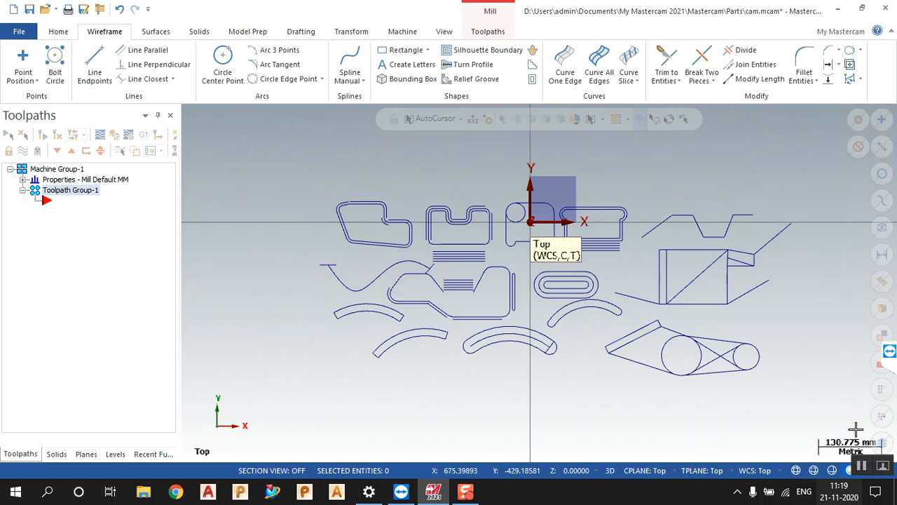
{"action": "scroll", "coordinate": [561, 292], "scroll_direction": "up", "scroll_amount": 2}
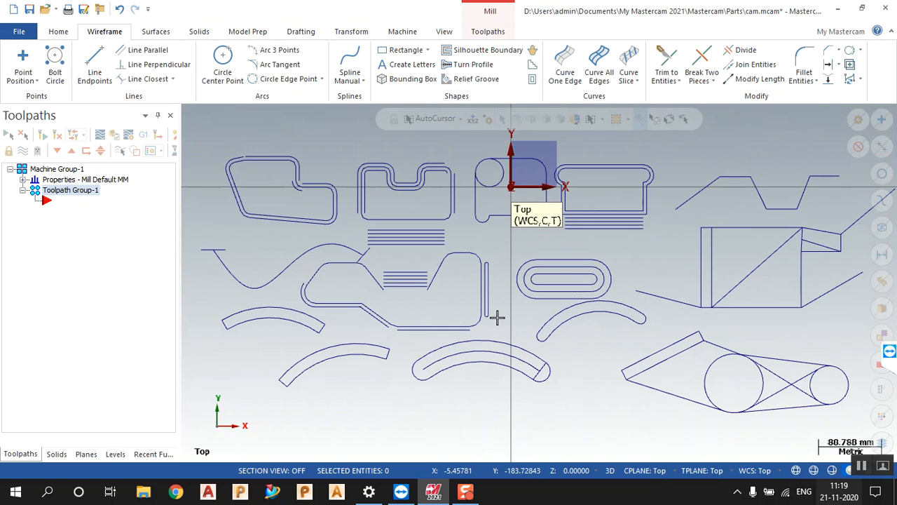
Draw a center-point circle about 34 mm in radius in the empty area below the curved slots
{"action": "scroll", "coordinate": [595, 324], "scroll_direction": "down", "scroll_amount": 1}
{"action": "scroll", "coordinate": [789, 384], "scroll_direction": "up", "scroll_amount": 1}
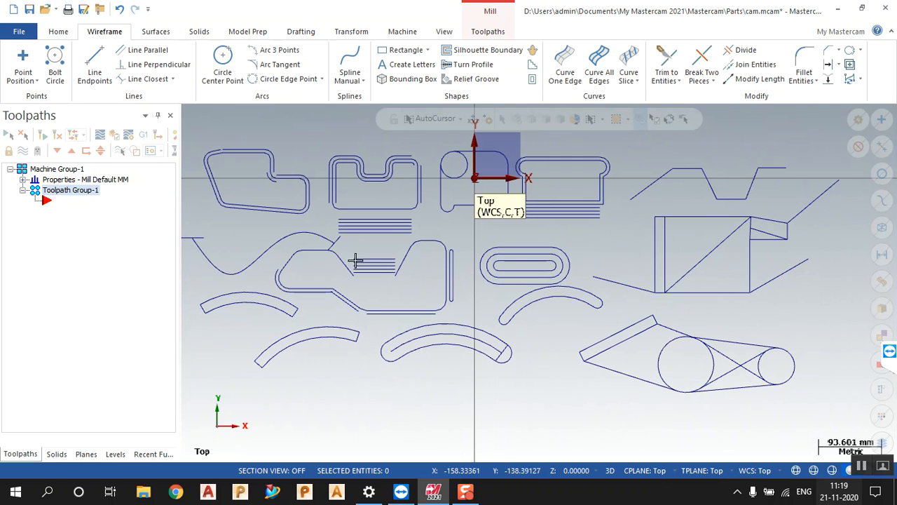
{"action": "left_click", "coordinate": [94, 65]}
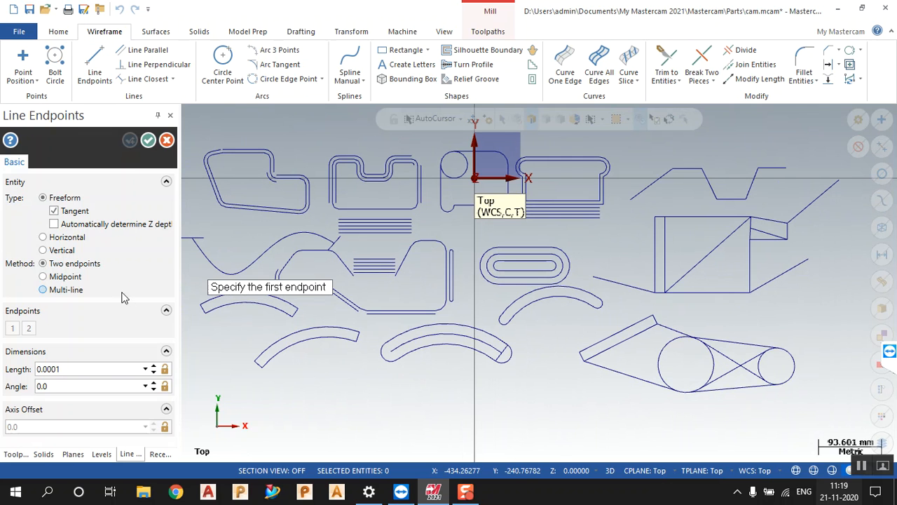
{"action": "left_click", "coordinate": [222, 67]}
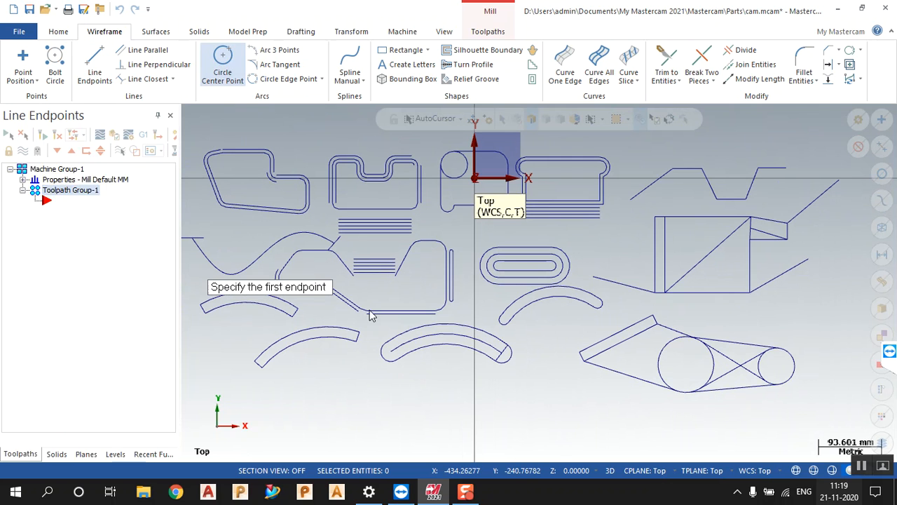
{"action": "left_click", "coordinate": [354, 421]}
{"action": "left_click", "coordinate": [330, 426]}
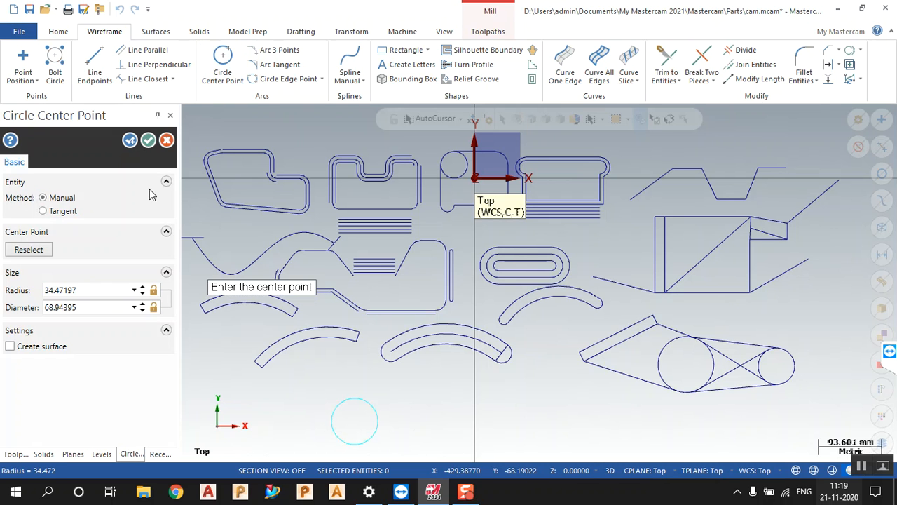
{"action": "left_click", "coordinate": [150, 141]}
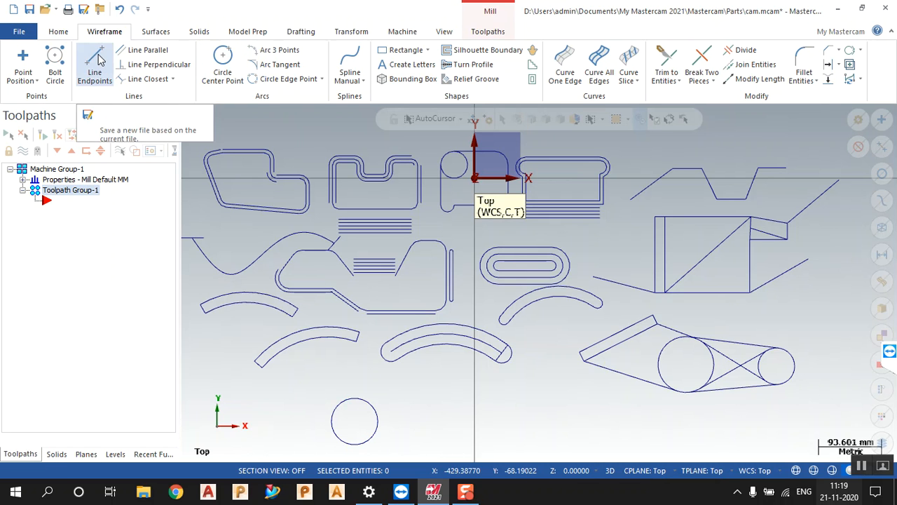
Draw a freeform line tangent to the new circle's lower side, 100 mm long at 30 degrees
{"action": "left_click", "coordinate": [377, 431]}
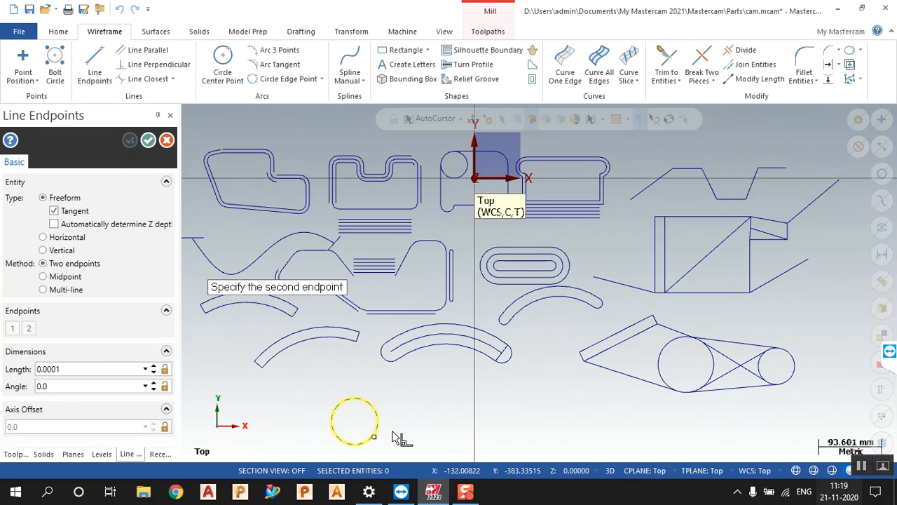
{"action": "left_click", "coordinate": [435, 376]}
{"action": "left_click", "coordinate": [109, 386]}
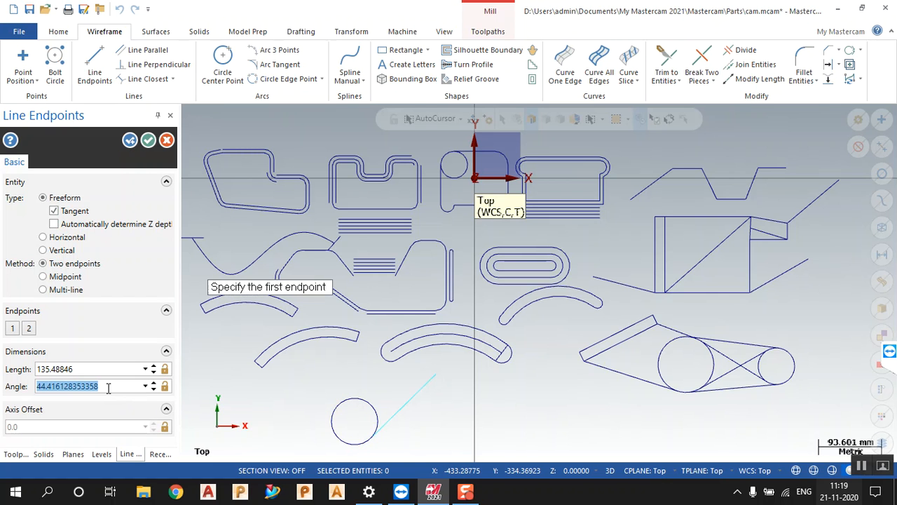
{"action": "type", "text": "30"}
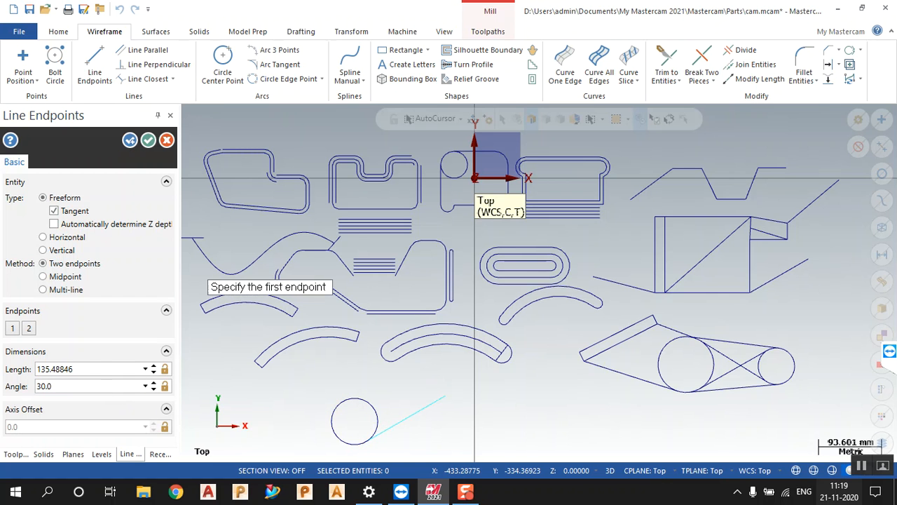
{"action": "left_click", "coordinate": [84, 368]}
{"action": "type", "text": "100.0"}
{"action": "left_click", "coordinate": [148, 140]}
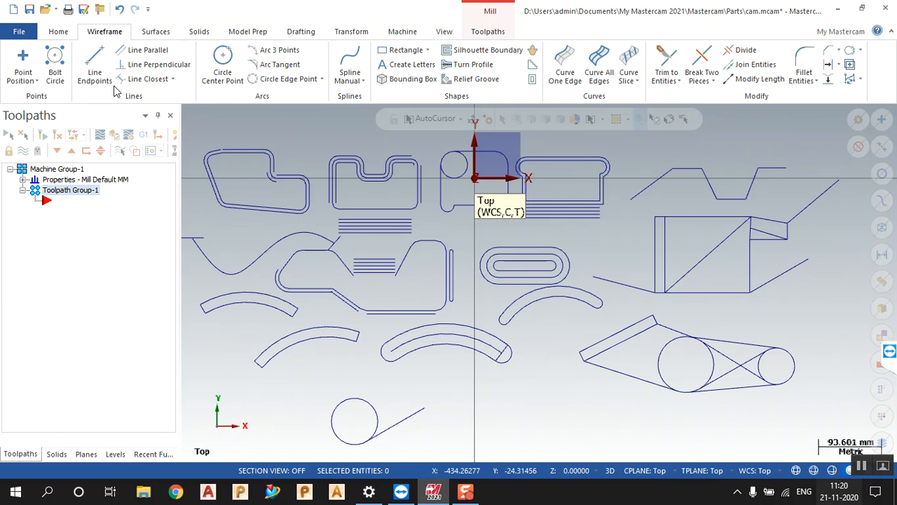
Draw a second line tangent to the circle's upper side at 120 degrees, long enough to reach the closed arc shape above
{"action": "left_click", "coordinate": [96, 67]}
{"action": "left_click", "coordinate": [333, 397]}
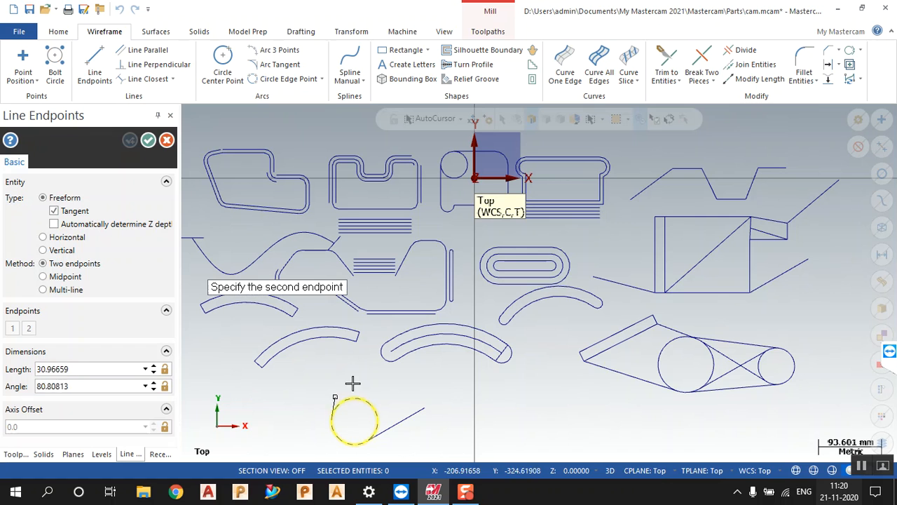
{"action": "left_click", "coordinate": [368, 365]}
{"action": "left_click", "coordinate": [73, 387]}
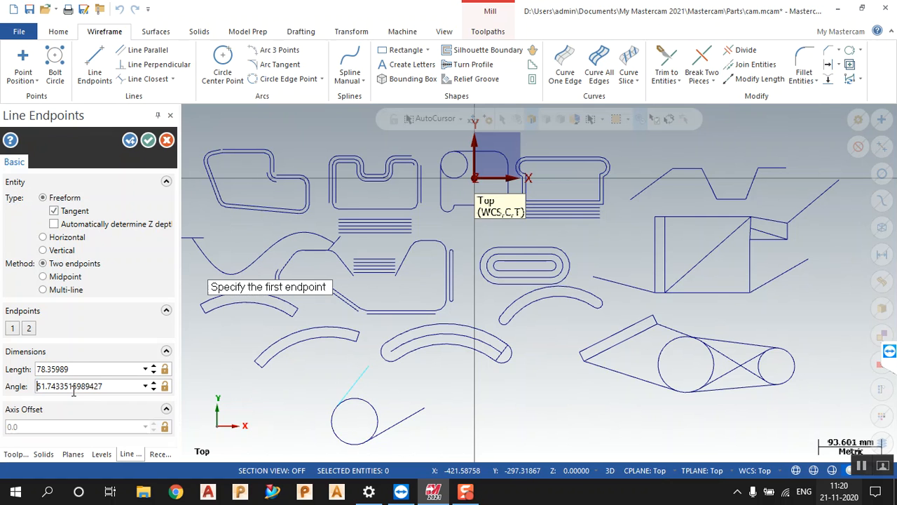
{"action": "double_click", "coordinate": [72, 388]}
{"action": "type", "text": "120.0"}
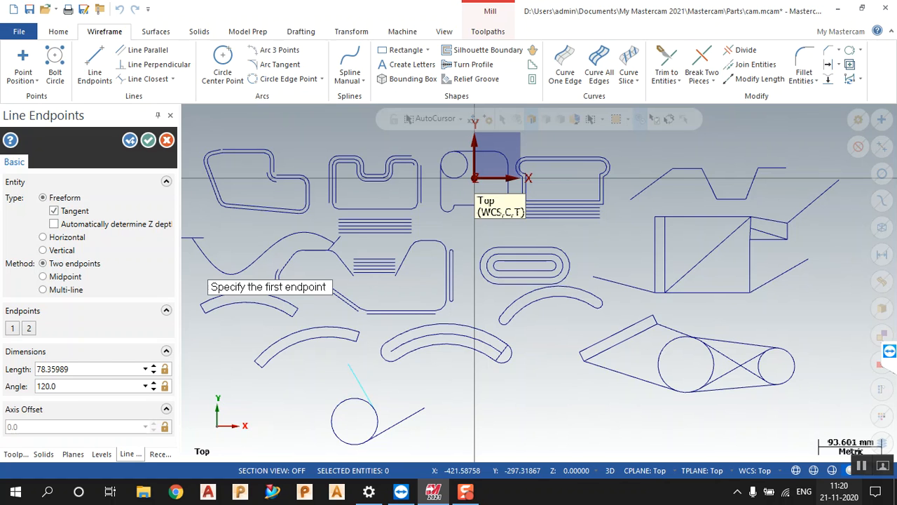
{"action": "left_click", "coordinate": [77, 372]}
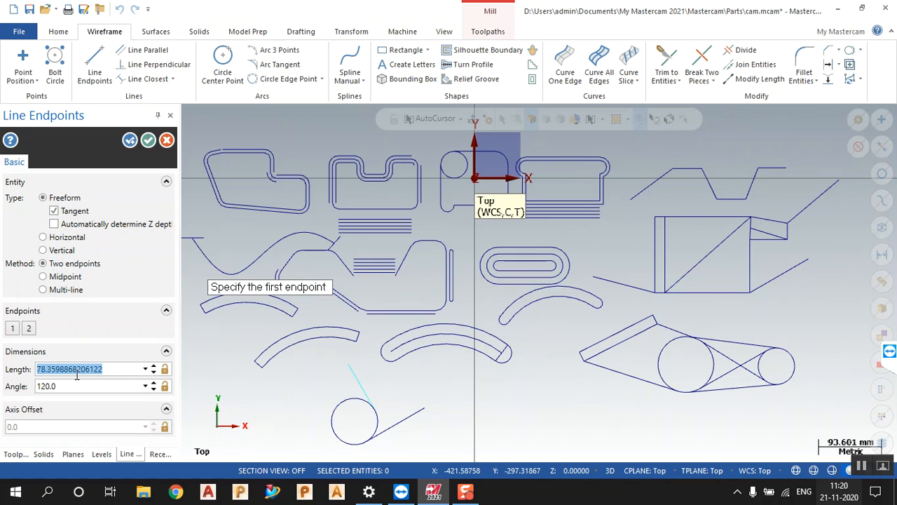
{"action": "type", "text": "1000.0"}
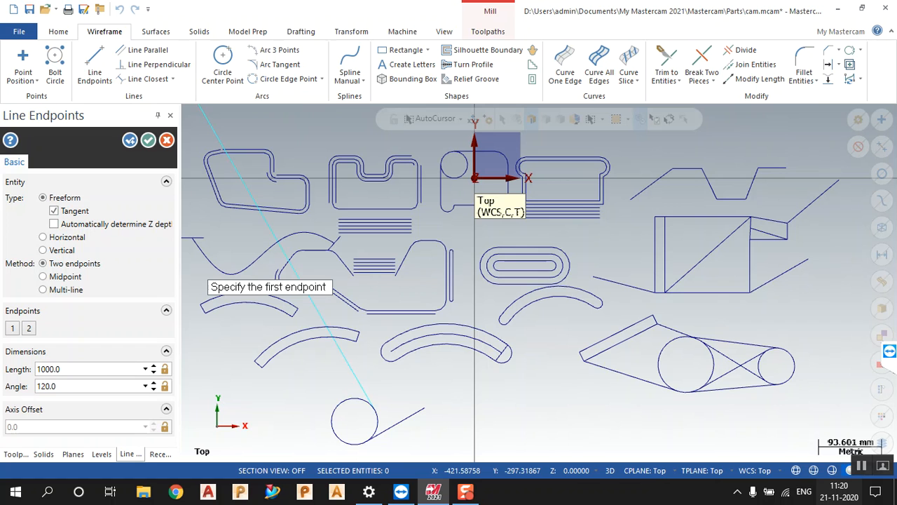
{"action": "left_click", "coordinate": [68, 375]}
{"action": "type", "text": "1"}
{"action": "left_click", "coordinate": [130, 141]}
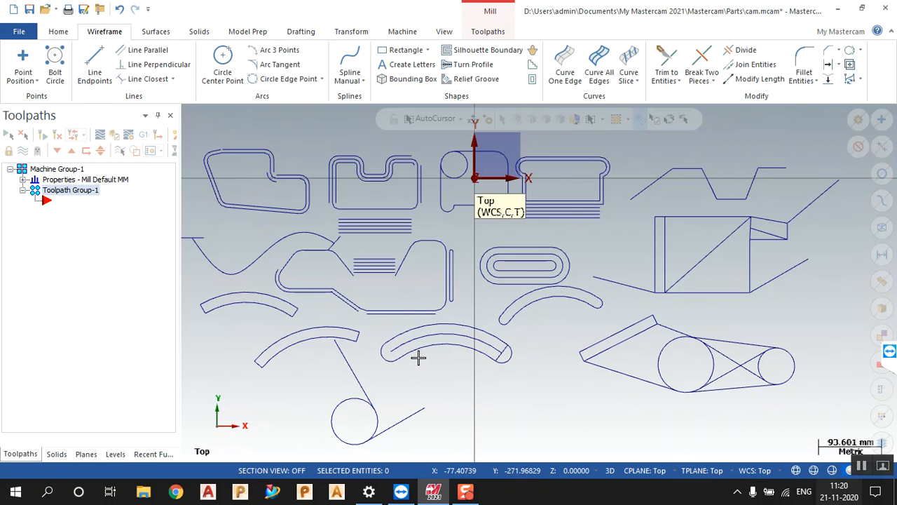
{"action": "scroll", "coordinate": [343, 360], "scroll_direction": "up", "scroll_amount": 1}
{"action": "scroll", "coordinate": [680, 367], "scroll_direction": "down", "scroll_amount": 1}
{"action": "scroll", "coordinate": [681, 367], "scroll_direction": "down", "scroll_amount": 1}
{"action": "scroll", "coordinate": [343, 351], "scroll_direction": "up", "scroll_amount": 2}
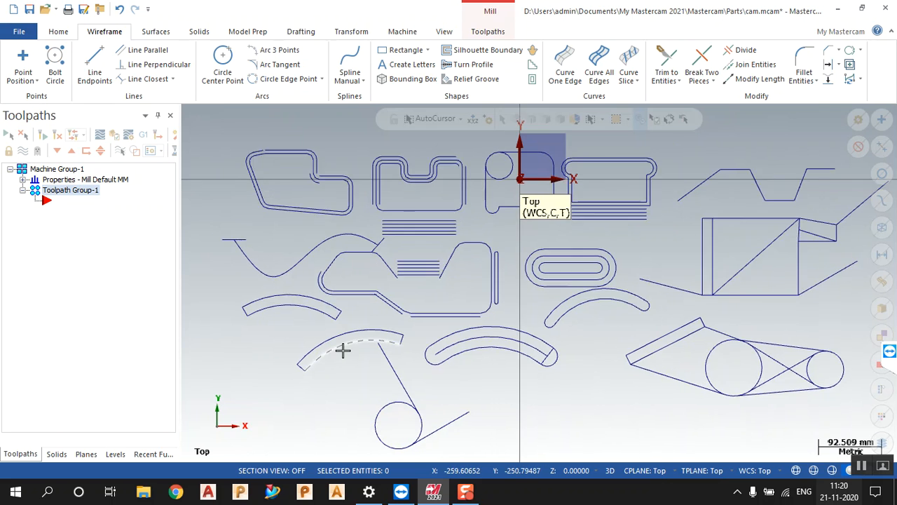
{"action": "scroll", "coordinate": [215, 181], "scroll_direction": "down", "scroll_amount": 1}
{"action": "scroll", "coordinate": [215, 180], "scroll_direction": "down", "scroll_amount": 1}
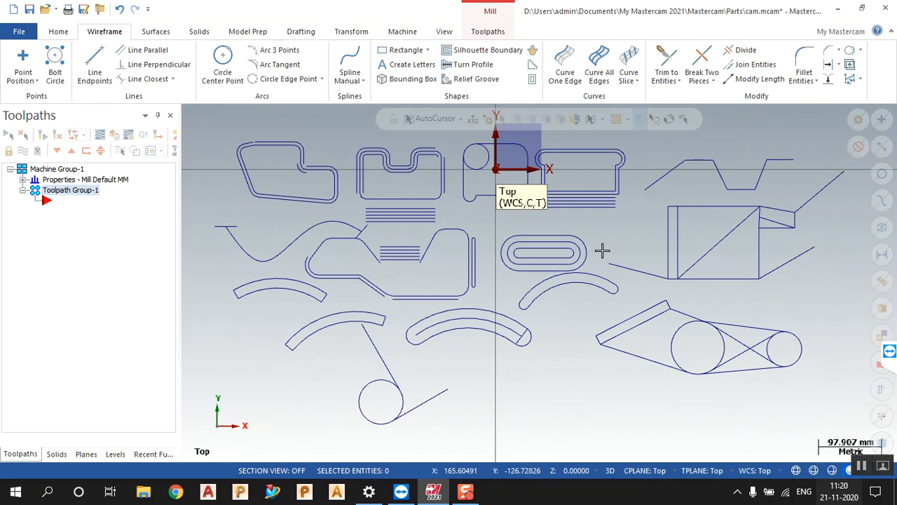
{"action": "left_click", "coordinate": [102, 56]}
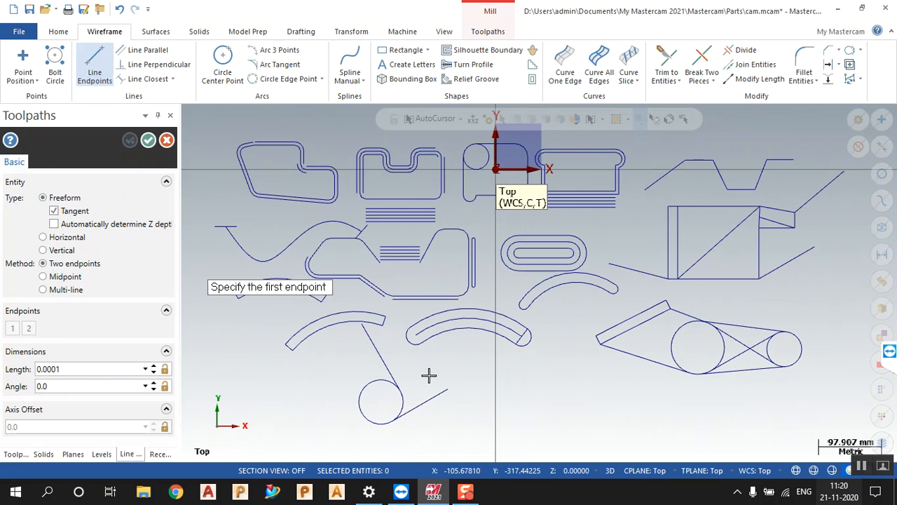
{"action": "key", "text": "Escape"}
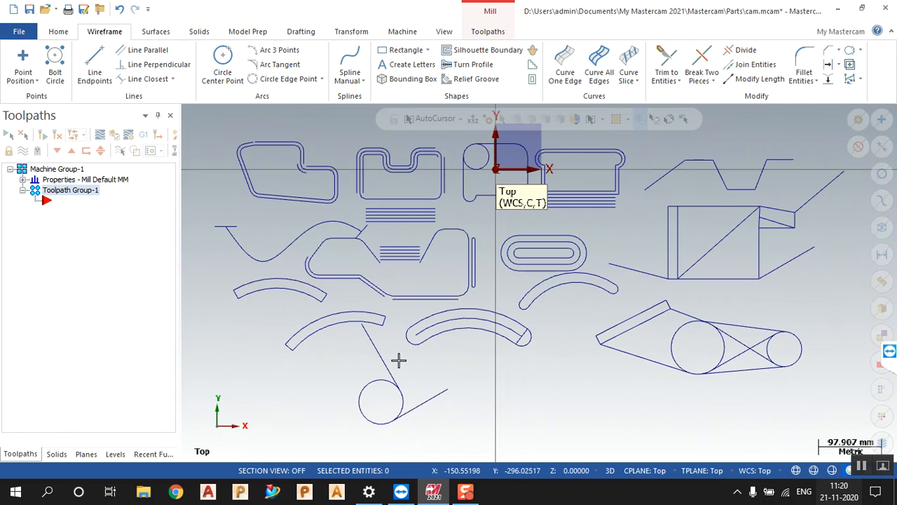
Create a Line Closest between the 120-degree tangent line and the left rounded end of the curved slot beside it
{"action": "scroll", "coordinate": [517, 344], "scroll_direction": "up", "scroll_amount": 3}
{"action": "scroll", "coordinate": [444, 346], "scroll_direction": "up", "scroll_amount": 1}
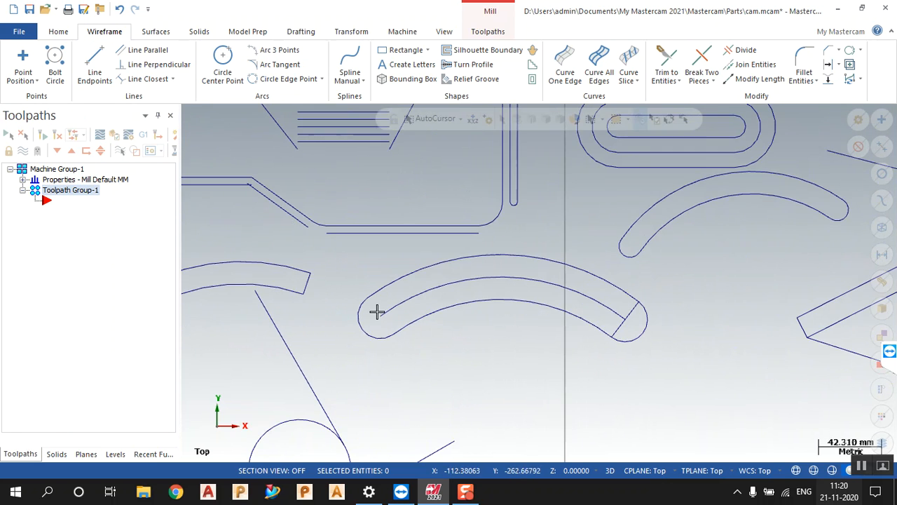
{"action": "left_click", "coordinate": [148, 80]}
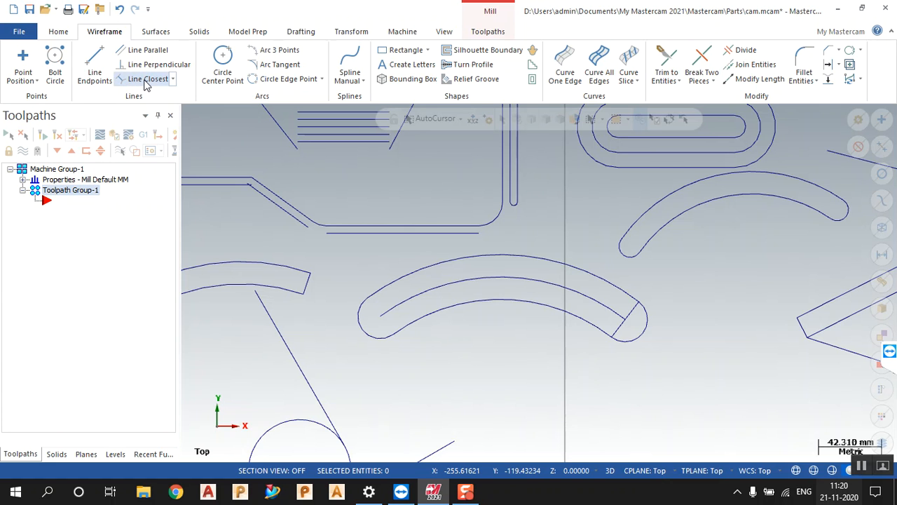
{"action": "scroll", "coordinate": [501, 259], "scroll_direction": "down", "scroll_amount": 1}
{"action": "scroll", "coordinate": [609, 276], "scroll_direction": "down", "scroll_amount": 4}
{"action": "scroll", "coordinate": [449, 302], "scroll_direction": "up", "scroll_amount": 3}
{"action": "left_click", "coordinate": [390, 333]}
{"action": "left_click", "coordinate": [364, 349]}
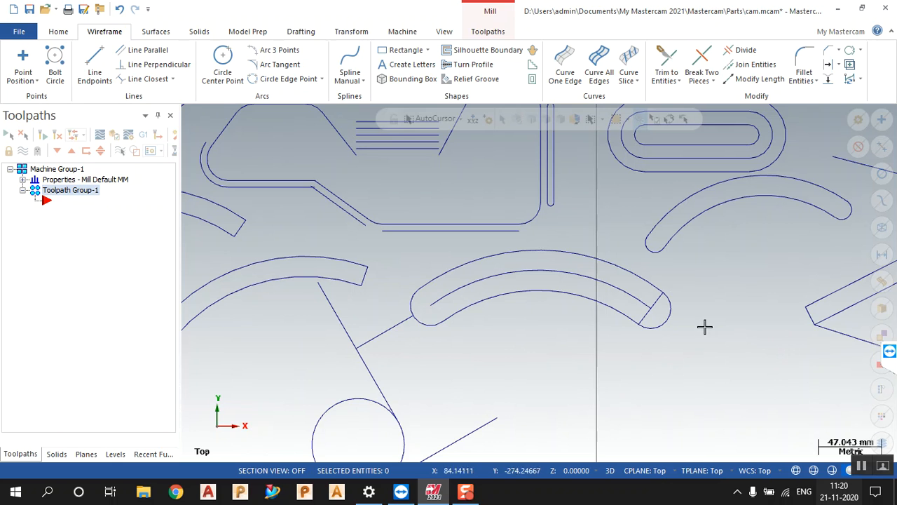
{"action": "left_click", "coordinate": [651, 251]}
{"action": "left_click", "coordinate": [635, 271]}
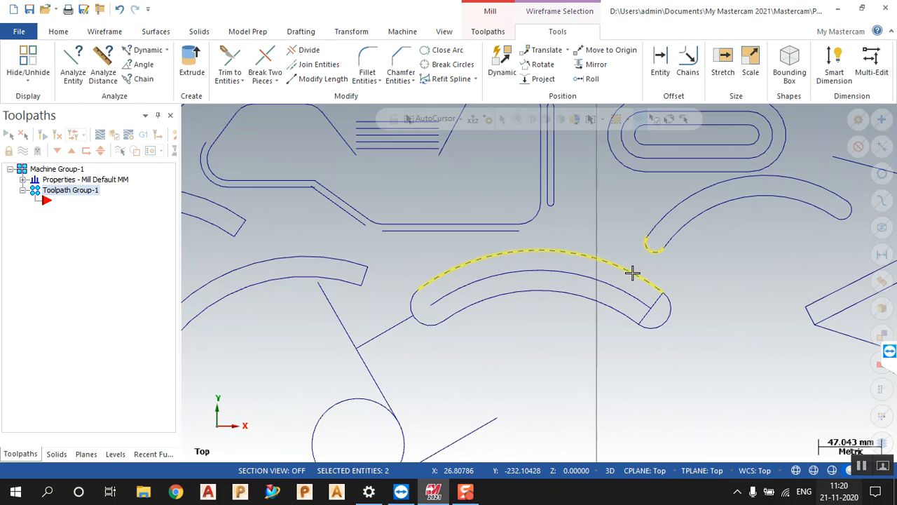
{"action": "key", "text": "Escape"}
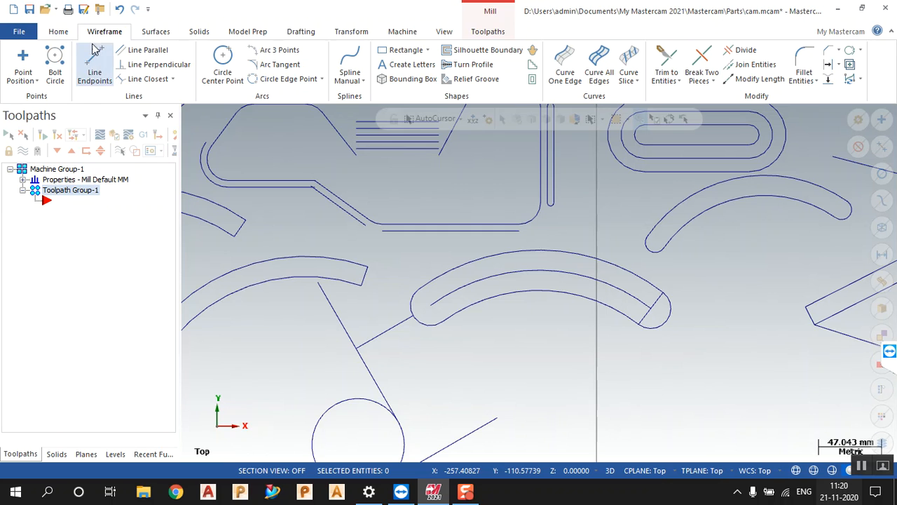
Create a Line Closest between the left rounded end of the thinner curved slot and the upper arc of the larger curved slot
{"action": "left_click", "coordinate": [144, 79]}
{"action": "left_click", "coordinate": [651, 246]}
{"action": "left_click", "coordinate": [637, 267]}
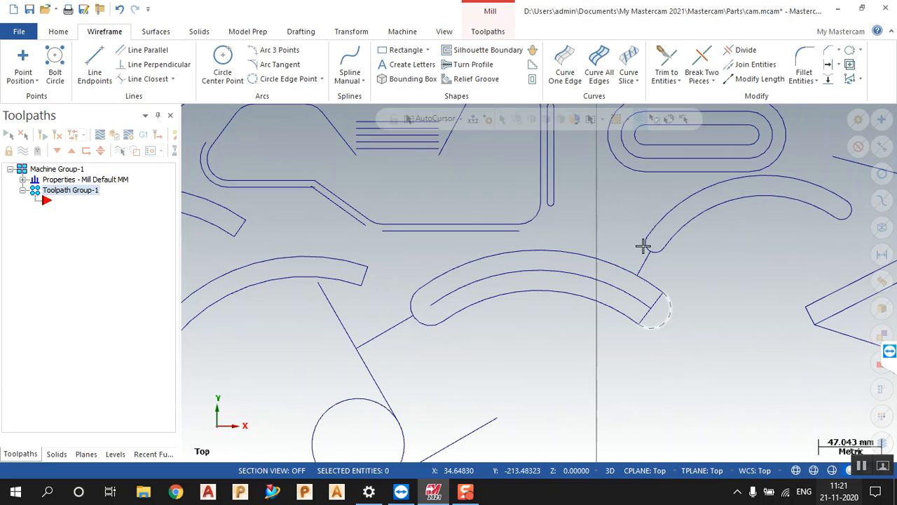
Create a Line Closest from the narrow vertical slot's right edge to the left end of the outermost nested oblong
{"action": "scroll", "coordinate": [551, 347], "scroll_direction": "down", "scroll_amount": 1}
{"action": "scroll", "coordinate": [793, 311], "scroll_direction": "down", "scroll_amount": 2}
{"action": "scroll", "coordinate": [796, 286], "scroll_direction": "up", "scroll_amount": 1}
{"action": "scroll", "coordinate": [759, 274], "scroll_direction": "up", "scroll_amount": 1}
{"action": "scroll", "coordinate": [760, 274], "scroll_direction": "up", "scroll_amount": 1}
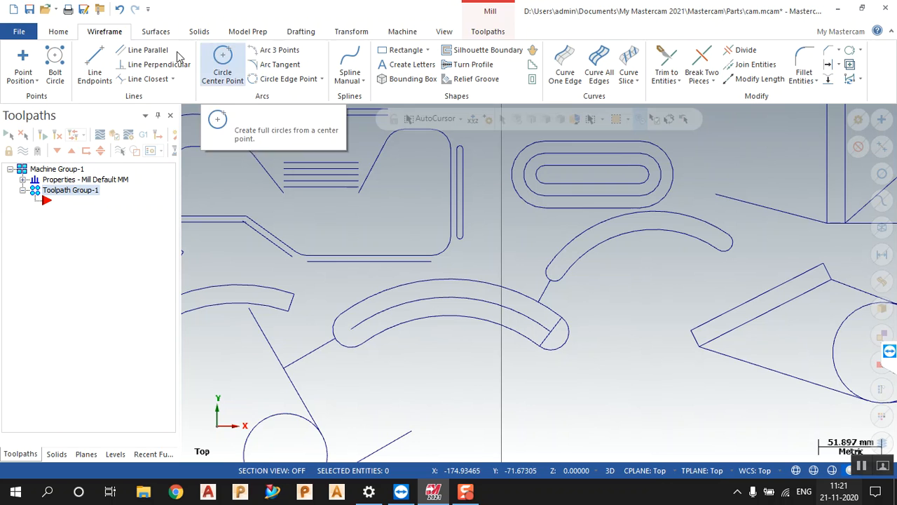
{"action": "left_click", "coordinate": [144, 78]}
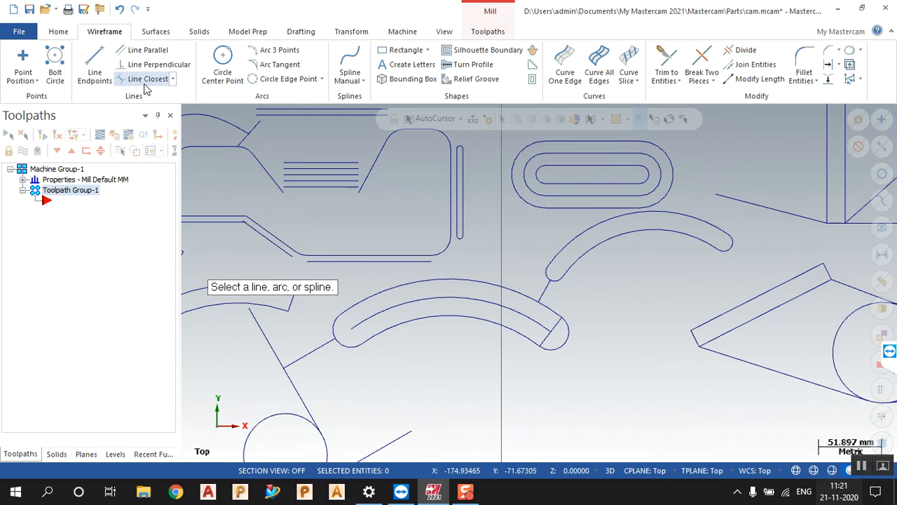
{"action": "left_click", "coordinate": [463, 184]}
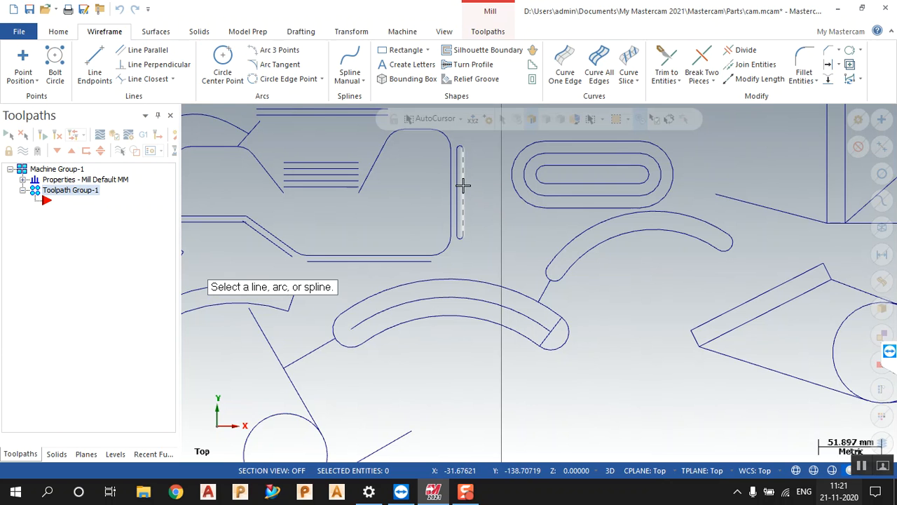
{"action": "left_click", "coordinate": [510, 186]}
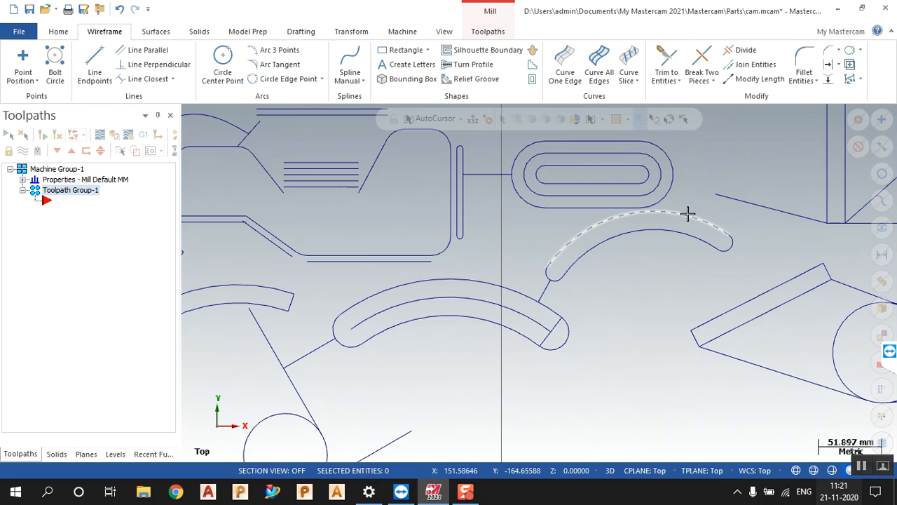
Create a Line Closest from the thinner curved slot's right rounded end to the upper long edge of the slanted rectangle
{"action": "left_click", "coordinate": [726, 244]}
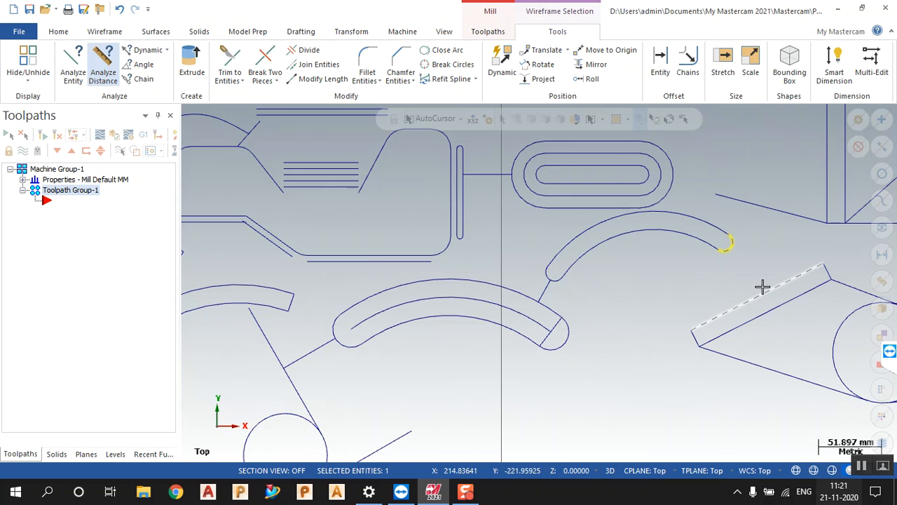
{"action": "left_click", "coordinate": [104, 31]}
{"action": "left_click", "coordinate": [146, 79]}
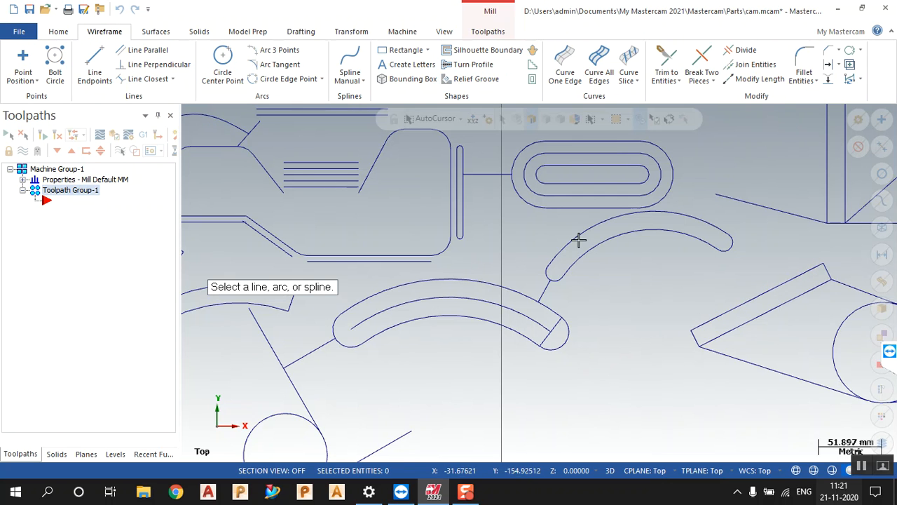
{"action": "left_click", "coordinate": [733, 248]}
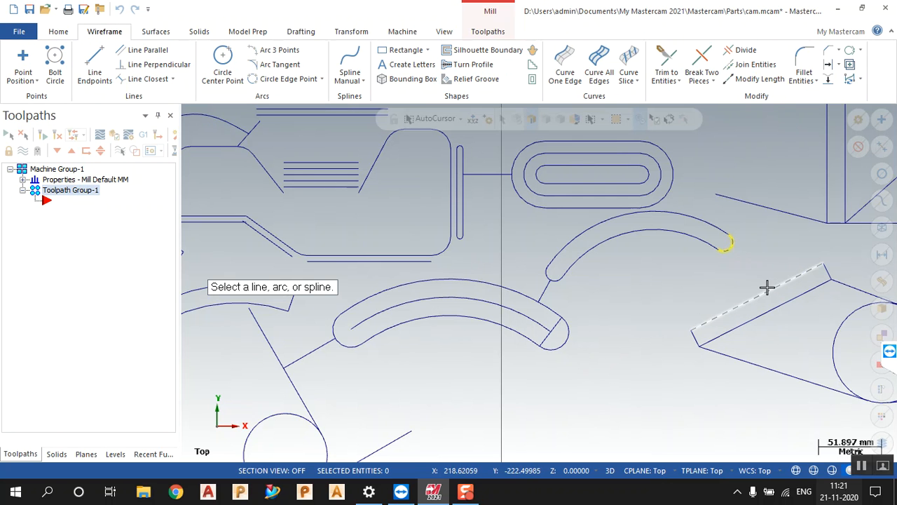
{"action": "left_click", "coordinate": [765, 290]}
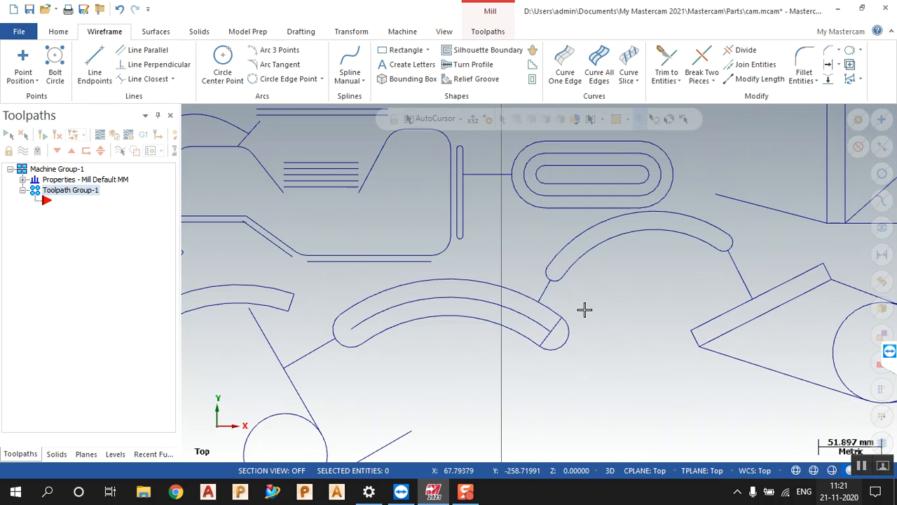
{"action": "scroll", "coordinate": [584, 311], "scroll_direction": "down", "scroll_amount": 5}
{"action": "scroll", "coordinate": [729, 277], "scroll_direction": "up", "scroll_amount": 3}
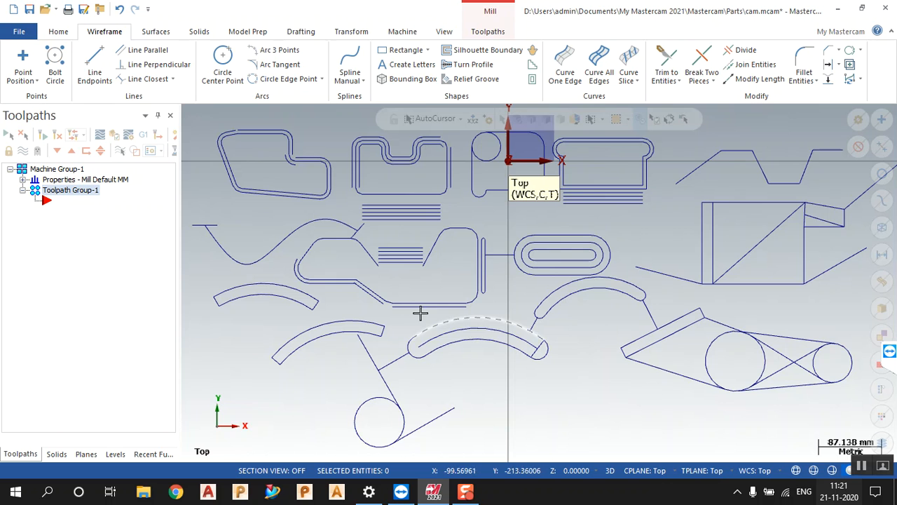
{"action": "scroll", "coordinate": [234, 288], "scroll_direction": "up", "scroll_amount": 2}
{"action": "scroll", "coordinate": [216, 311], "scroll_direction": "down", "scroll_amount": 2}
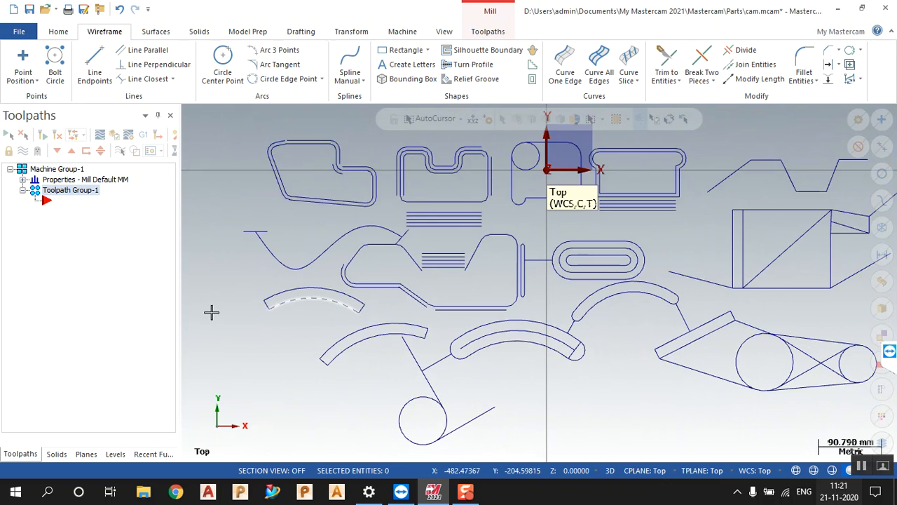
Create a Line Closest between the wavy spline's lowest point and the upper arc of the arched band below it
{"action": "scroll", "coordinate": [242, 311], "scroll_direction": "up", "scroll_amount": 3}
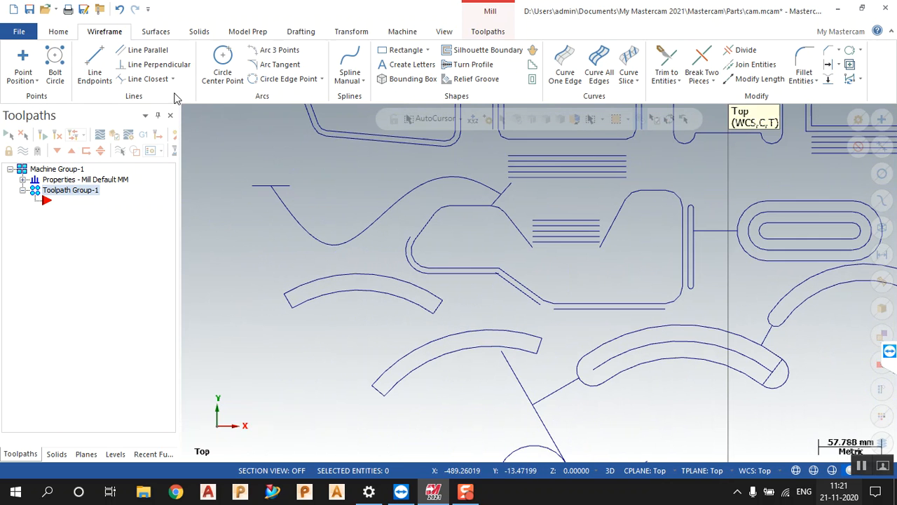
{"action": "left_click", "coordinate": [144, 78]}
{"action": "left_click", "coordinate": [345, 260]}
{"action": "left_click", "coordinate": [348, 268]}
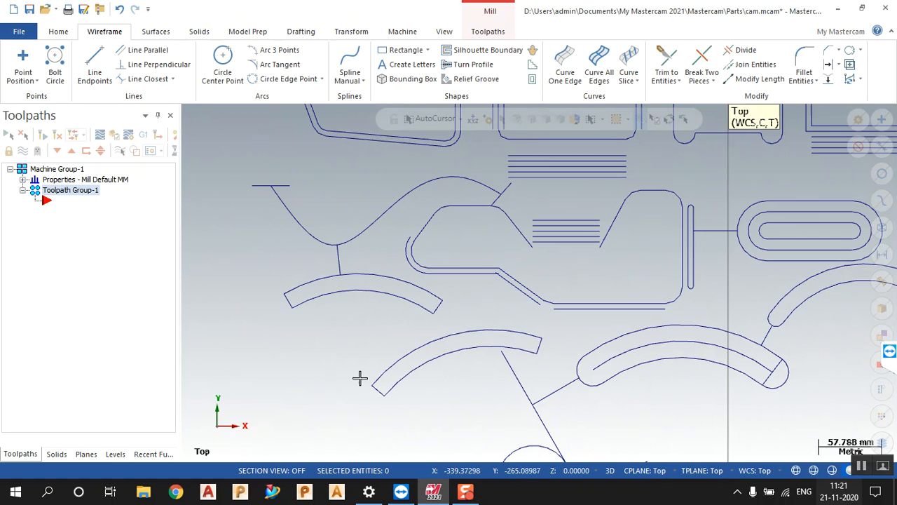
{"action": "scroll", "coordinate": [344, 364], "scroll_direction": "up", "scroll_amount": 1}
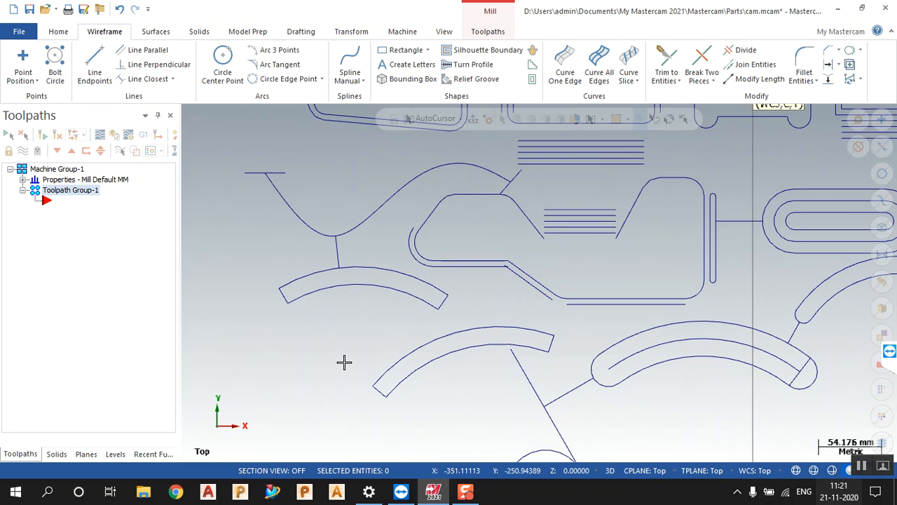
{"action": "scroll", "coordinate": [344, 363], "scroll_direction": "up", "scroll_amount": 12}
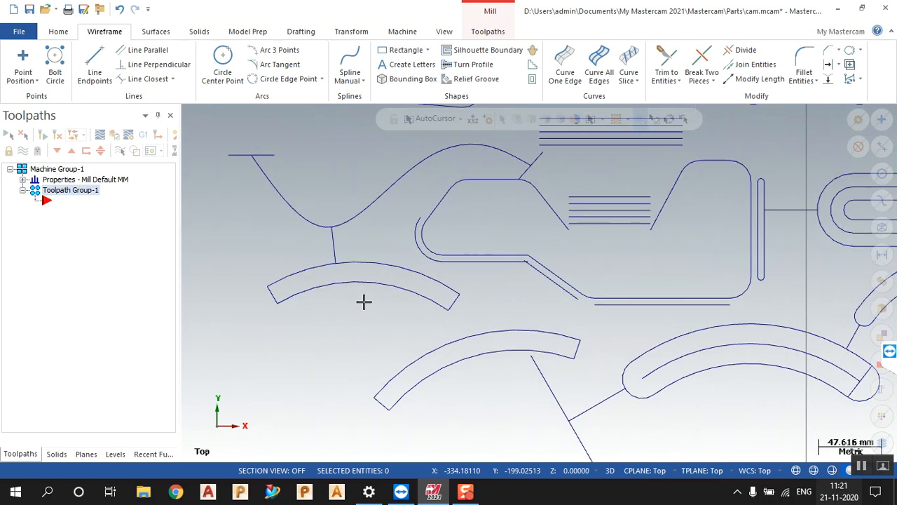
{"action": "scroll", "coordinate": [342, 271], "scroll_direction": "up", "scroll_amount": 4}
{"action": "scroll", "coordinate": [381, 326], "scroll_direction": "down", "scroll_amount": 9}
{"action": "scroll", "coordinate": [454, 256], "scroll_direction": "down", "scroll_amount": 4}
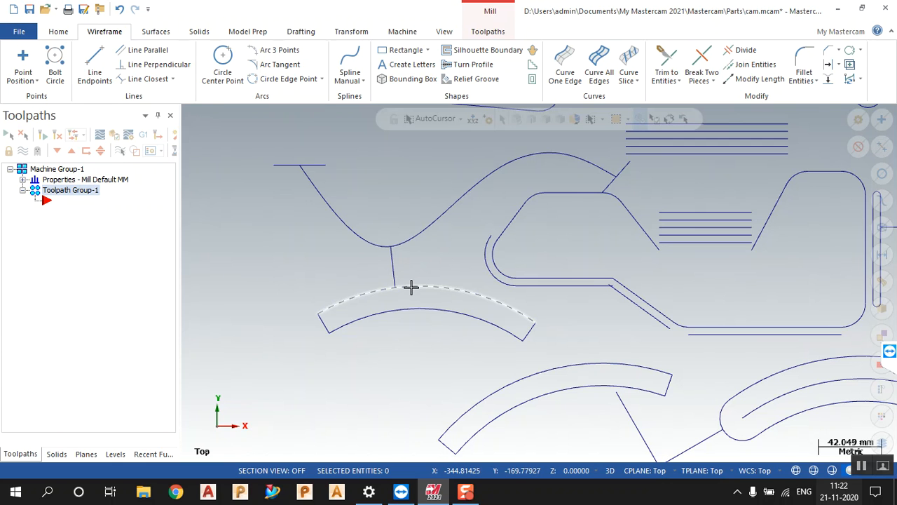
{"action": "scroll", "coordinate": [408, 265], "scroll_direction": "down", "scroll_amount": 4}
{"action": "scroll", "coordinate": [457, 295], "scroll_direction": "down", "scroll_amount": 5}
{"action": "scroll", "coordinate": [588, 372], "scroll_direction": "down", "scroll_amount": 1}
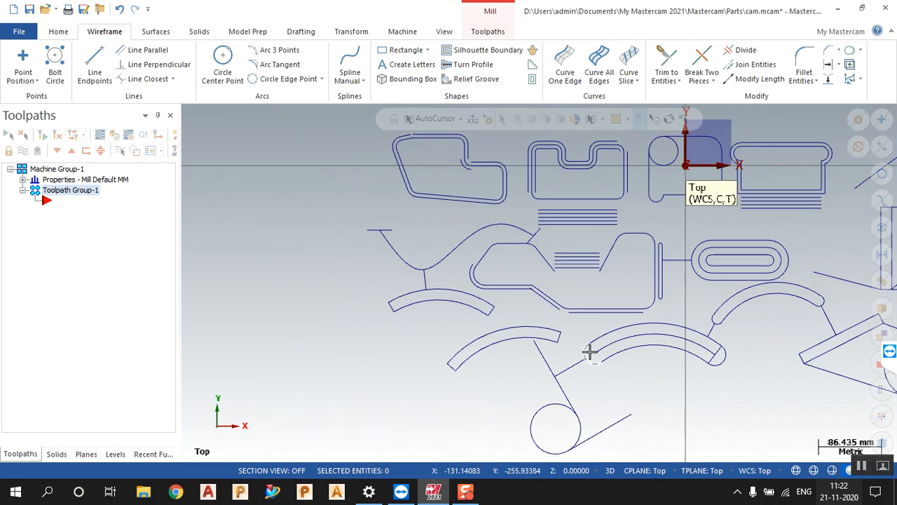
Try drawing freeform two-endpoint lines in the empty area beside the upper arched band, starting with a vertical one, and undo them
{"action": "scroll", "coordinate": [590, 359], "scroll_direction": "up", "scroll_amount": 2}
{"action": "scroll", "coordinate": [589, 354], "scroll_direction": "up", "scroll_amount": 5}
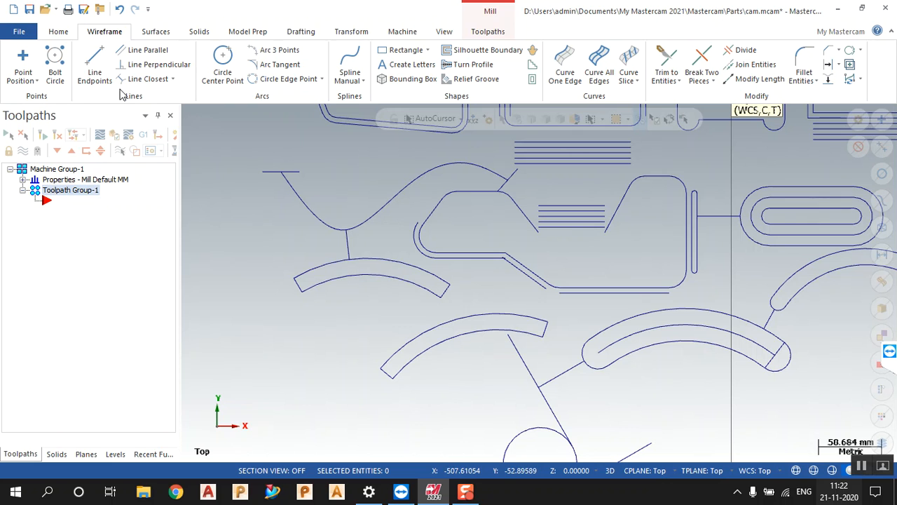
{"action": "left_click", "coordinate": [95, 66]}
{"action": "left_click", "coordinate": [238, 249]}
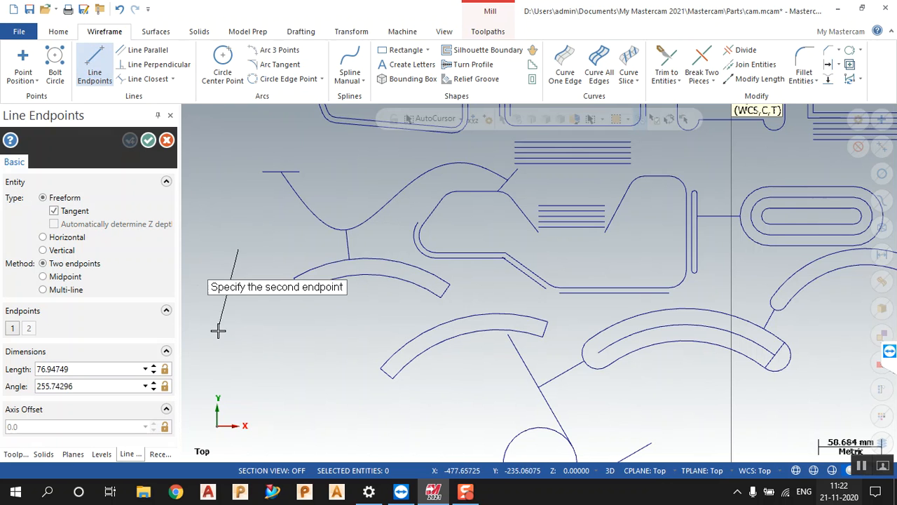
{"action": "left_click", "coordinate": [237, 344]}
{"action": "left_click", "coordinate": [315, 342]}
{"action": "left_click", "coordinate": [237, 348]}
{"action": "key", "text": "Escape"}
{"action": "key", "text": "ctrl+z"}
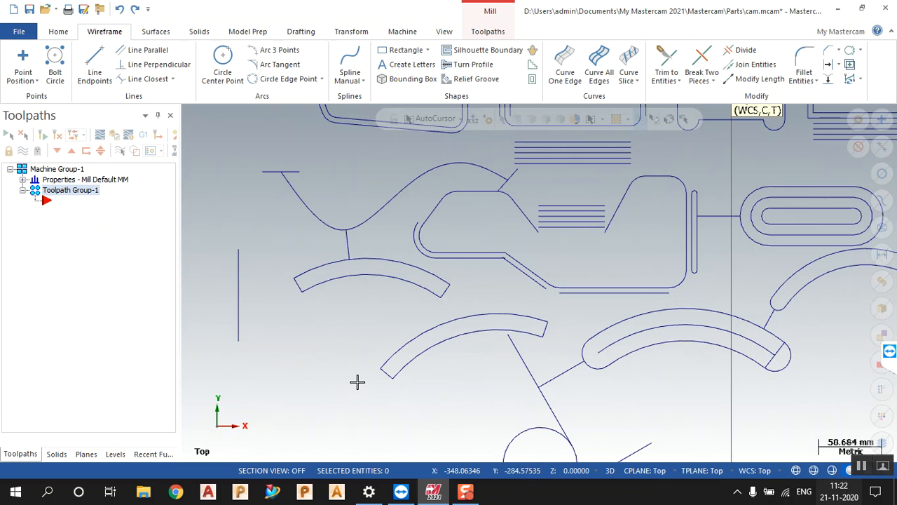
{"action": "scroll", "coordinate": [372, 368], "scroll_direction": "down", "scroll_amount": 4}
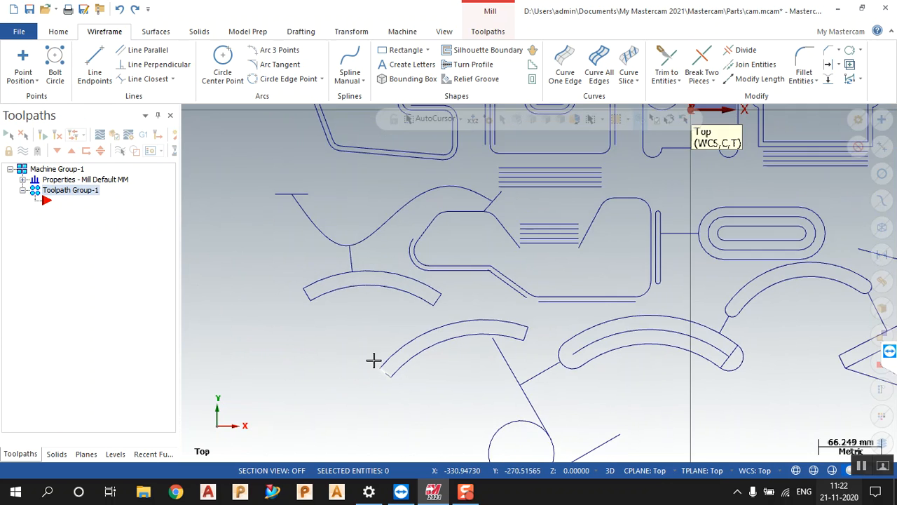
{"action": "scroll", "coordinate": [661, 430], "scroll_direction": "up", "scroll_amount": 2}
{"action": "scroll", "coordinate": [528, 297], "scroll_direction": "down", "scroll_amount": 2}
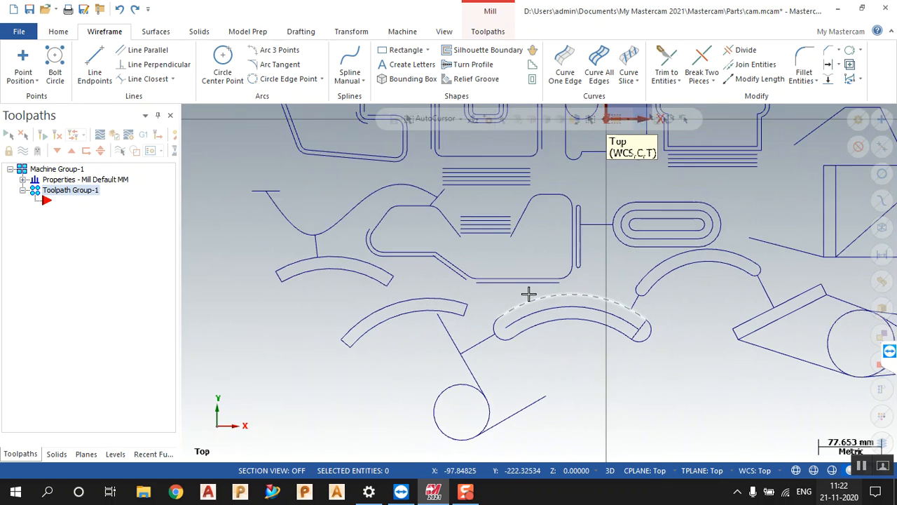
{"action": "scroll", "coordinate": [556, 376], "scroll_direction": "up", "scroll_amount": 1}
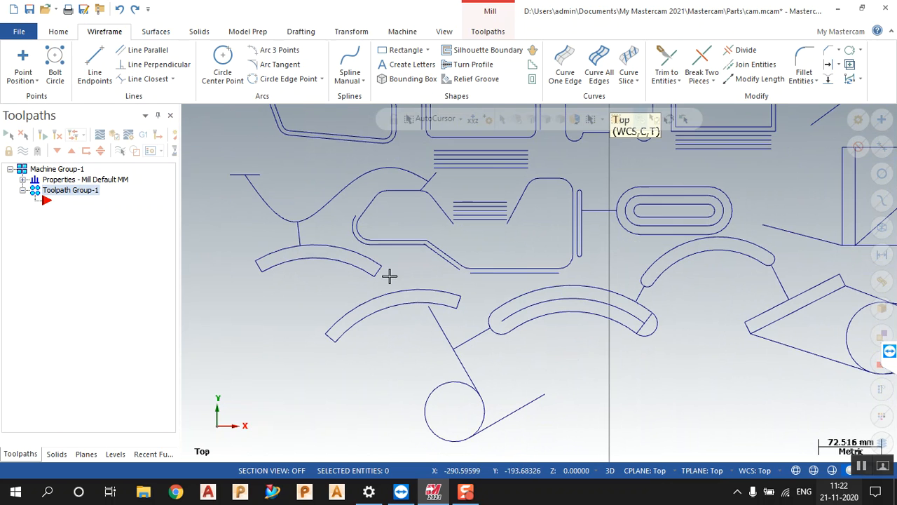
{"action": "scroll", "coordinate": [413, 329], "scroll_direction": "down", "scroll_amount": 2}
{"action": "scroll", "coordinate": [301, 326], "scroll_direction": "up", "scroll_amount": 1}
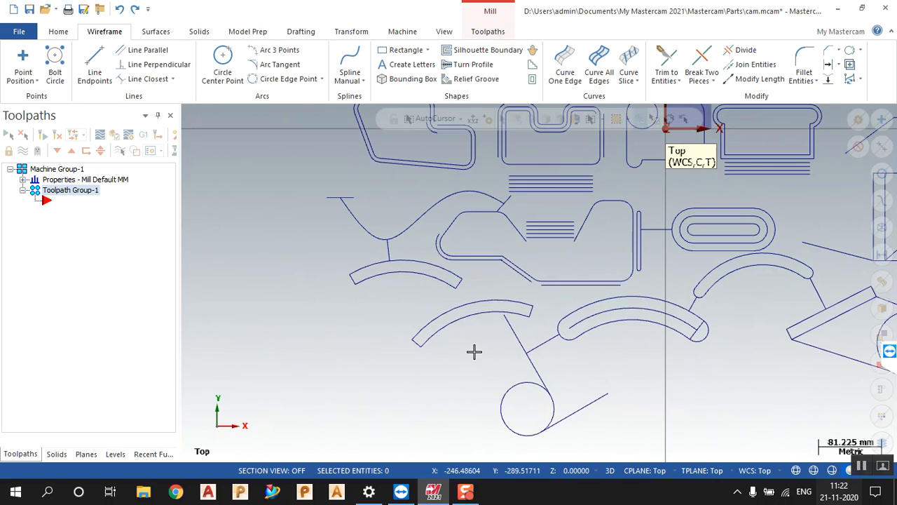
{"action": "scroll", "coordinate": [378, 314], "scroll_direction": "down", "scroll_amount": 2}
Draw a horizontal two-corner rectangle in the empty area below the larger curved slot and the slanted rectangle
{"action": "scroll", "coordinate": [841, 389], "scroll_direction": "up", "scroll_amount": 3}
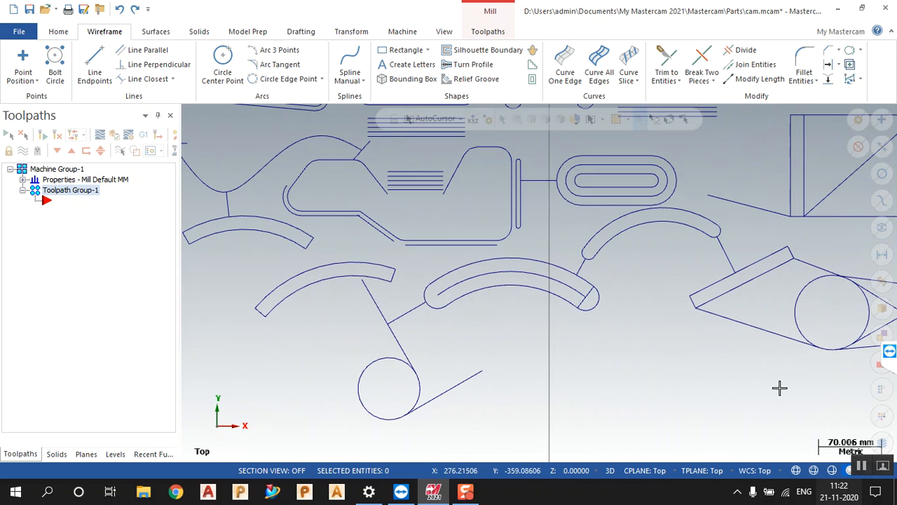
{"action": "left_click", "coordinate": [406, 49]}
{"action": "left_click", "coordinate": [588, 373]}
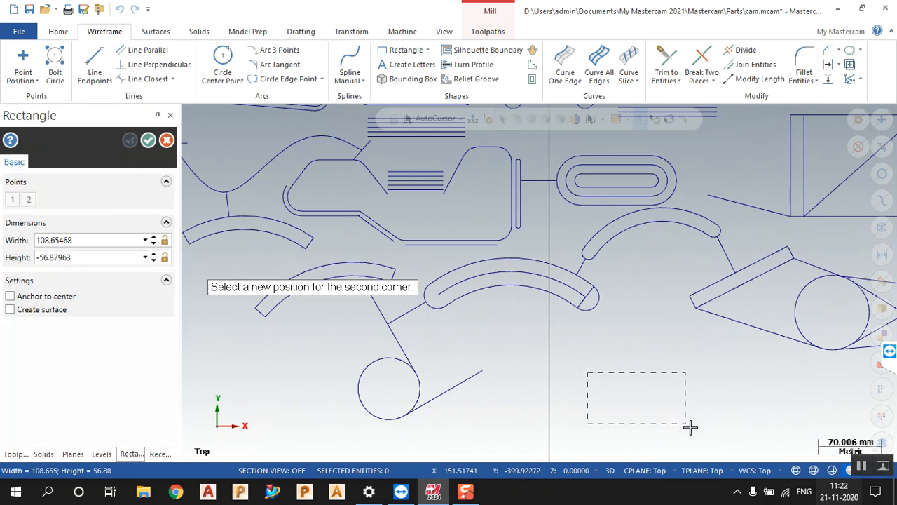
{"action": "left_click", "coordinate": [724, 446]}
{"action": "scroll", "coordinate": [511, 270], "scroll_direction": "down", "scroll_amount": 2}
{"action": "scroll", "coordinate": [565, 325], "scroll_direction": "up", "scroll_amount": 3}
{"action": "key", "text": "Return"}
{"action": "scroll", "coordinate": [601, 342], "scroll_direction": "up", "scroll_amount": 1}
{"action": "scroll", "coordinate": [535, 307], "scroll_direction": "down", "scroll_amount": 1}
{"action": "scroll", "coordinate": [584, 326], "scroll_direction": "up", "scroll_amount": 2}
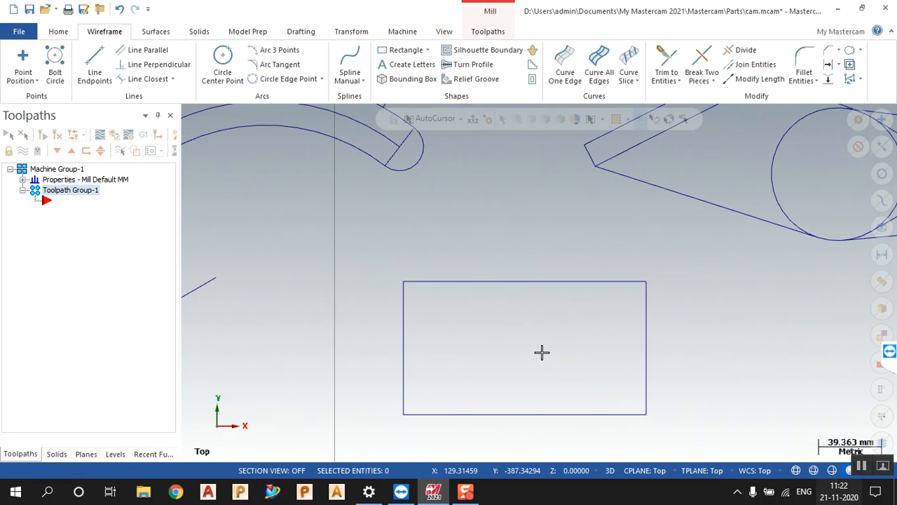
Draw a centre-point circle inside the rectangle, centred on the point midway between the midpoints of its two short sides
{"action": "left_click", "coordinate": [222, 70]}
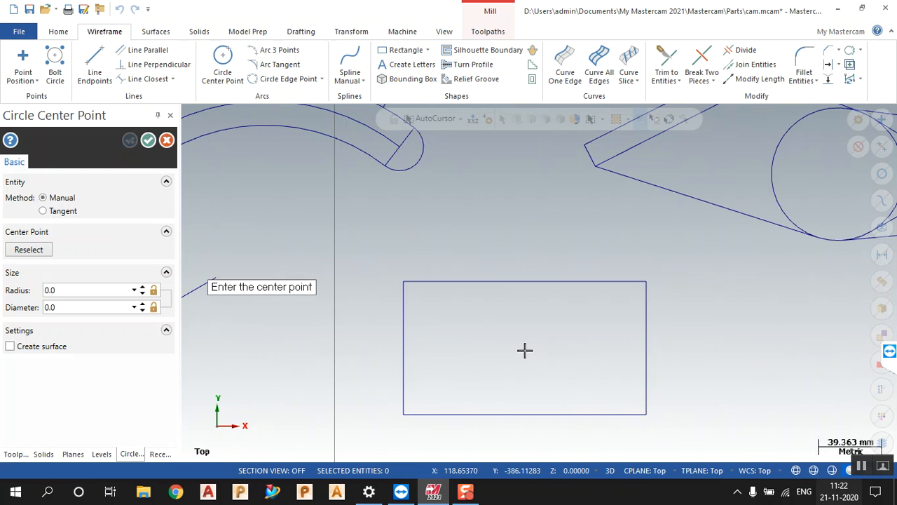
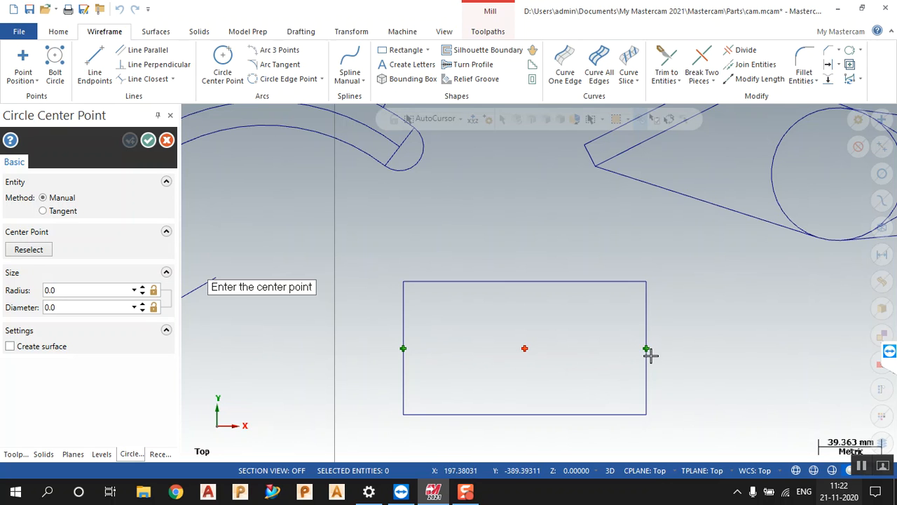
{"action": "left_click", "coordinate": [526, 348]}
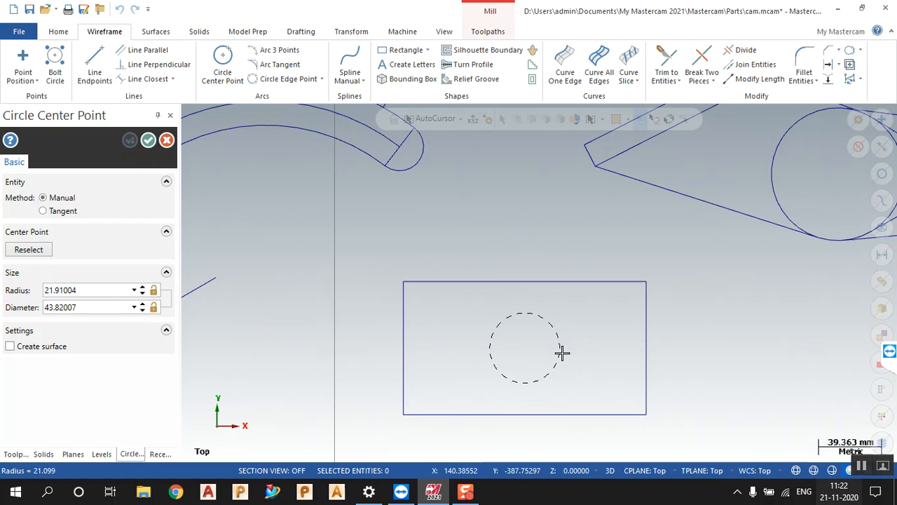
{"action": "left_click", "coordinate": [566, 353]}
{"action": "key", "text": "Escape"}
{"action": "scroll", "coordinate": [701, 330], "scroll_direction": "down", "scroll_amount": 2}
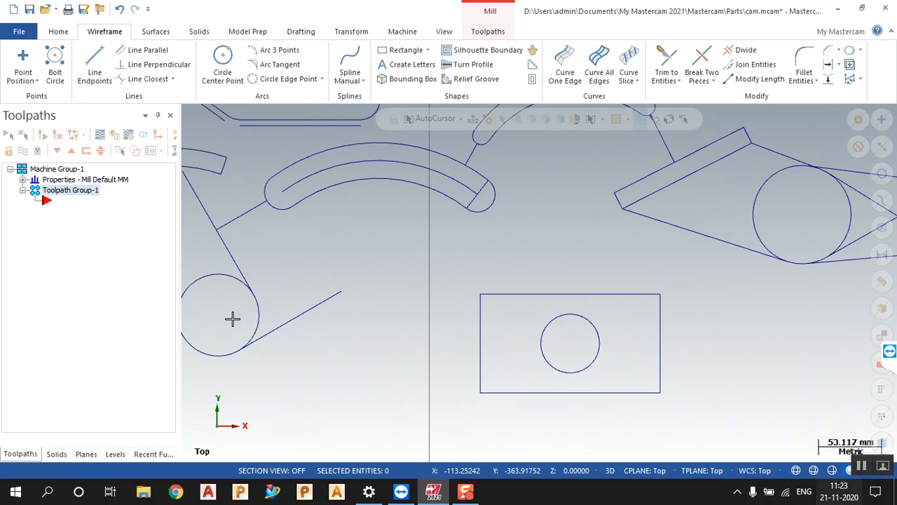
Draw a circle of about 23.7 mm radius centred midway between the slanted tangent line's free end and the rectangle's upper-left corner
{"action": "left_click", "coordinate": [95, 70]}
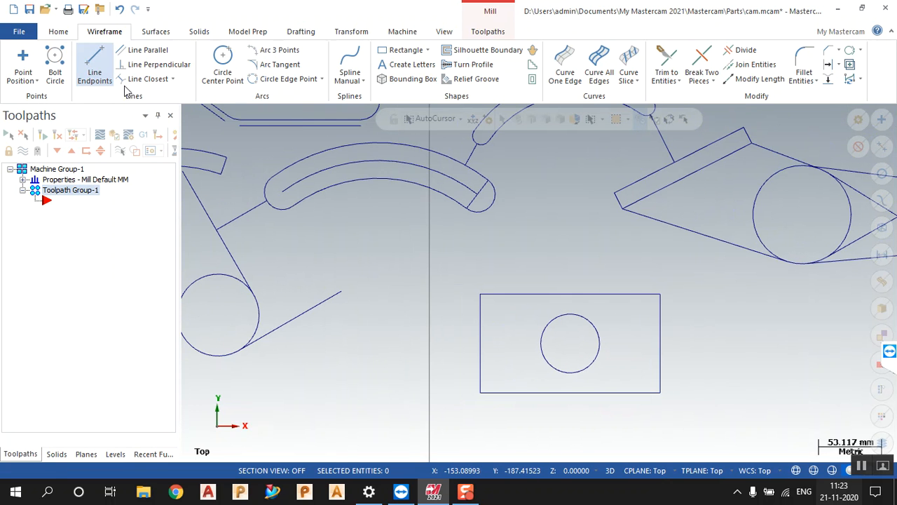
{"action": "key", "text": "Escape"}
{"action": "scroll", "coordinate": [374, 320], "scroll_direction": "up", "scroll_amount": 1}
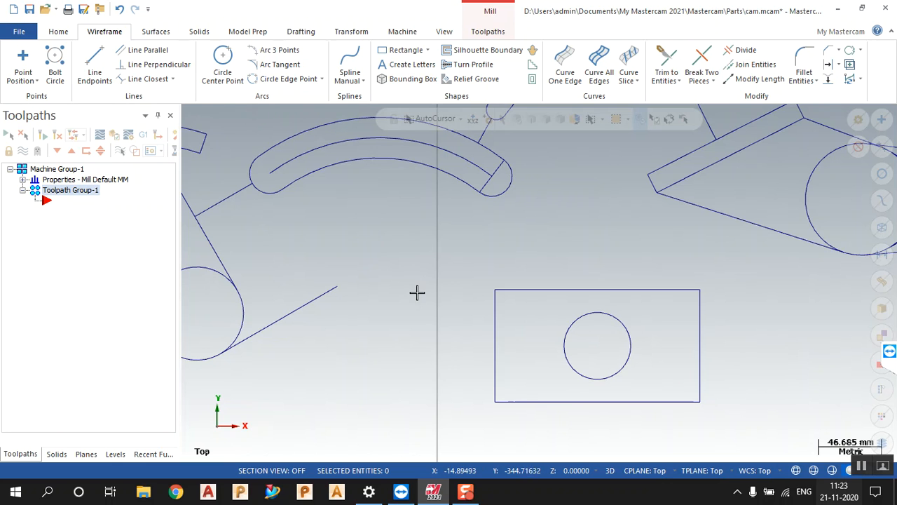
{"action": "left_click", "coordinate": [224, 62]}
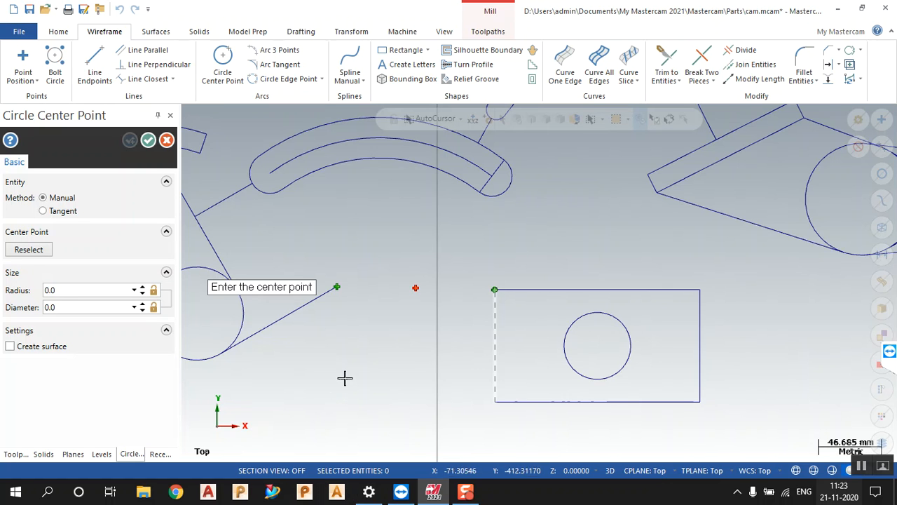
{"action": "left_click", "coordinate": [414, 288]}
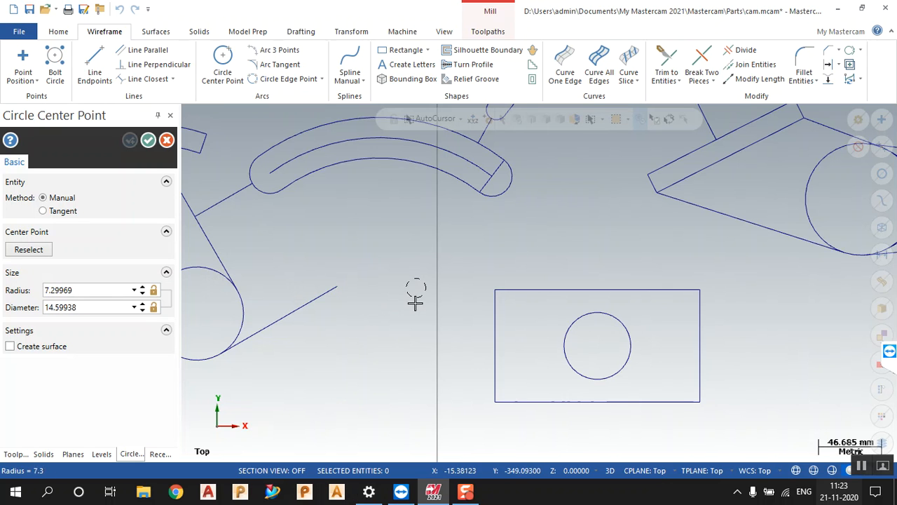
{"action": "left_click", "coordinate": [408, 318]}
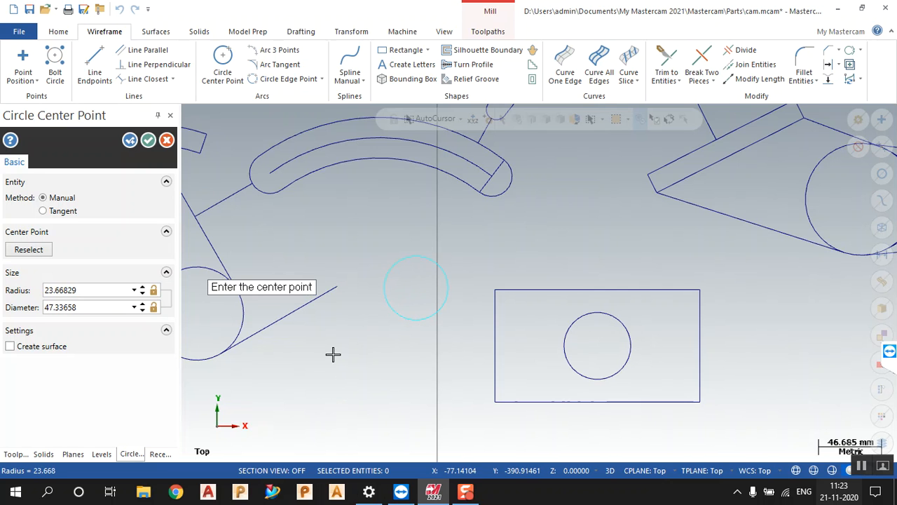
{"action": "key", "text": "Escape"}
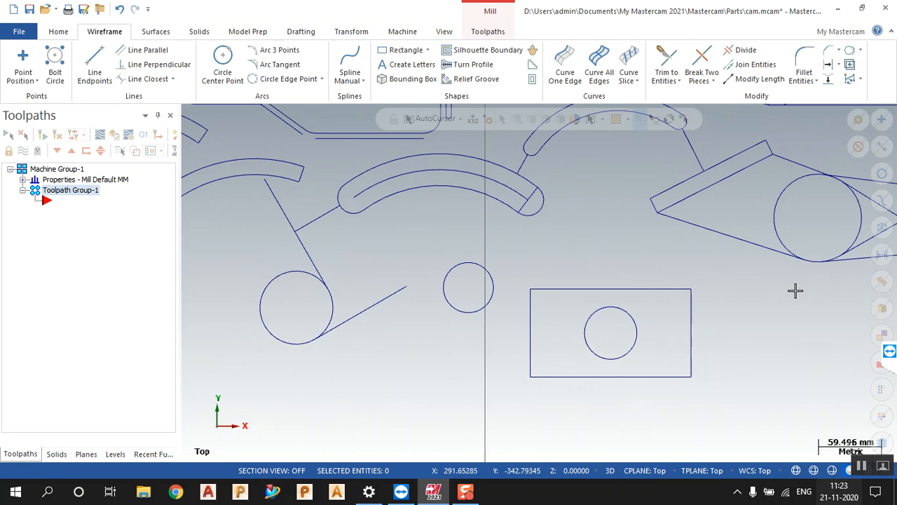
Draw a vertical line downward from the point midway between the slanted tangent line's free end and the new circle's centre
{"action": "scroll", "coordinate": [596, 284], "scroll_direction": "down", "scroll_amount": 1}
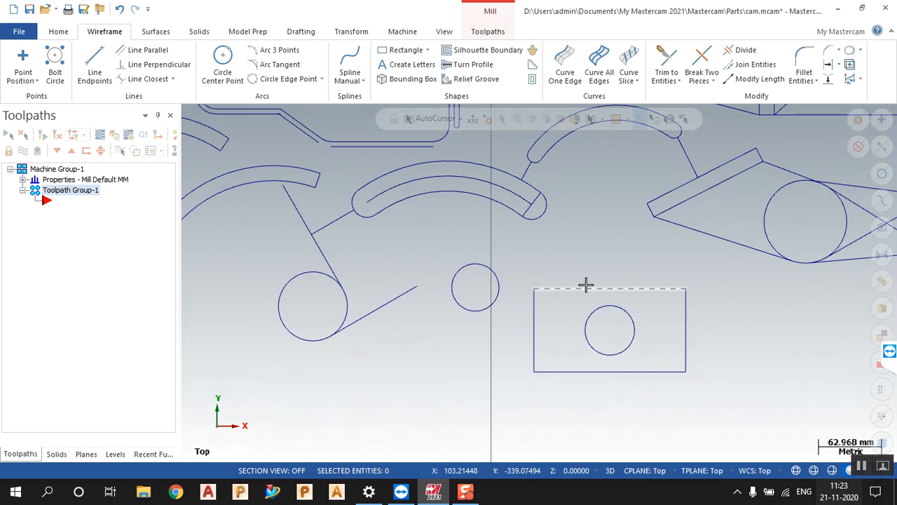
{"action": "scroll", "coordinate": [352, 347], "scroll_direction": "up", "scroll_amount": 1}
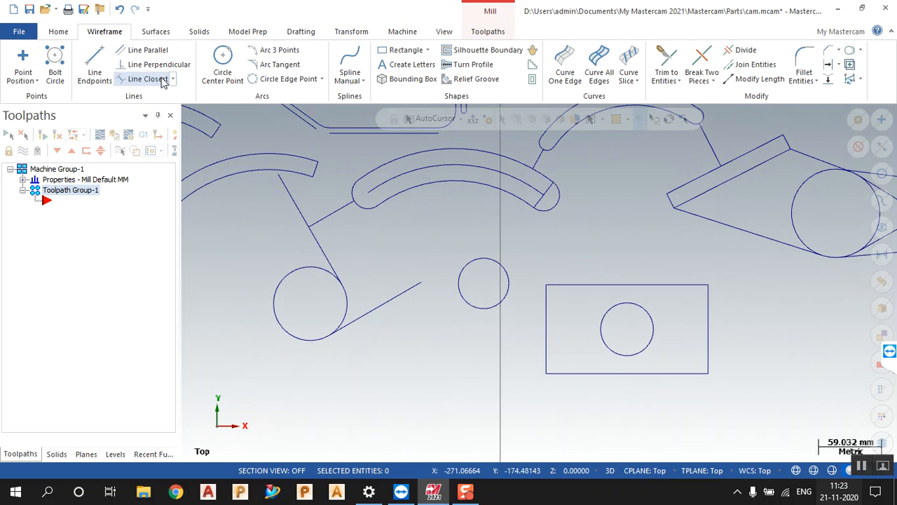
{"action": "left_click", "coordinate": [95, 62]}
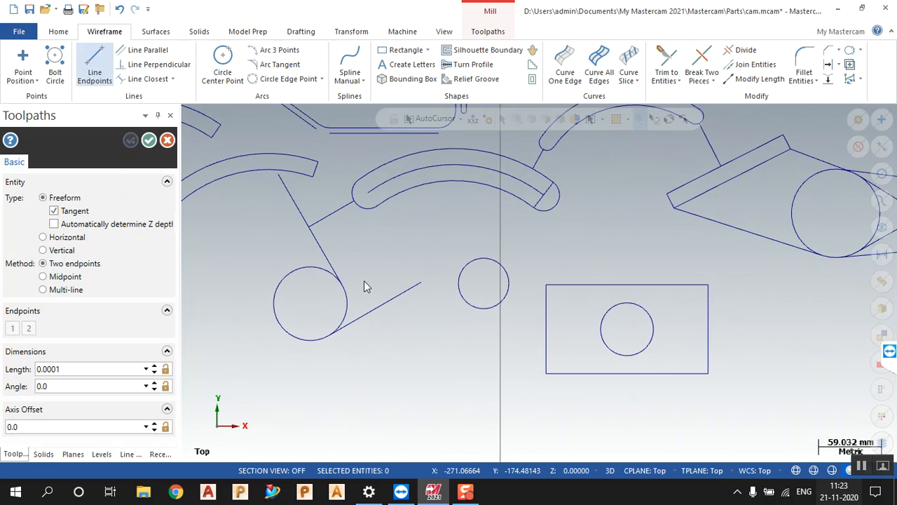
{"action": "left_click", "coordinate": [423, 285]}
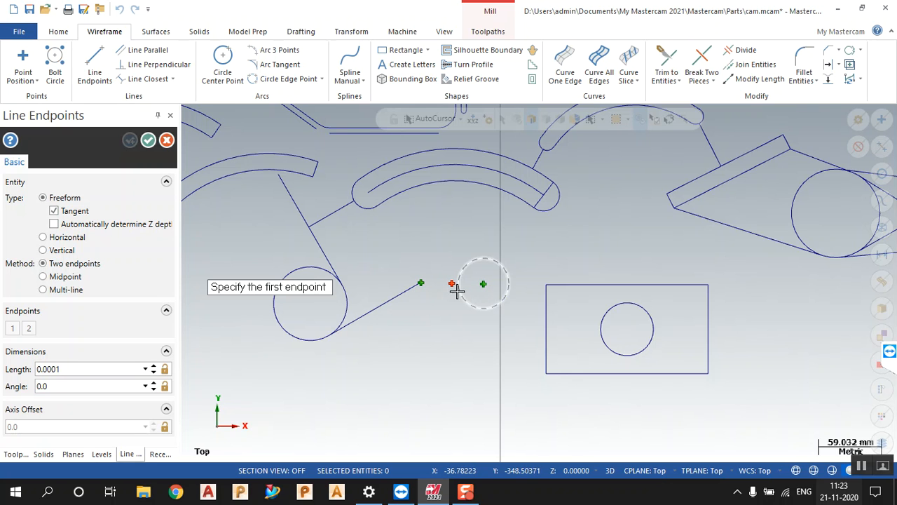
{"action": "left_click", "coordinate": [452, 285]}
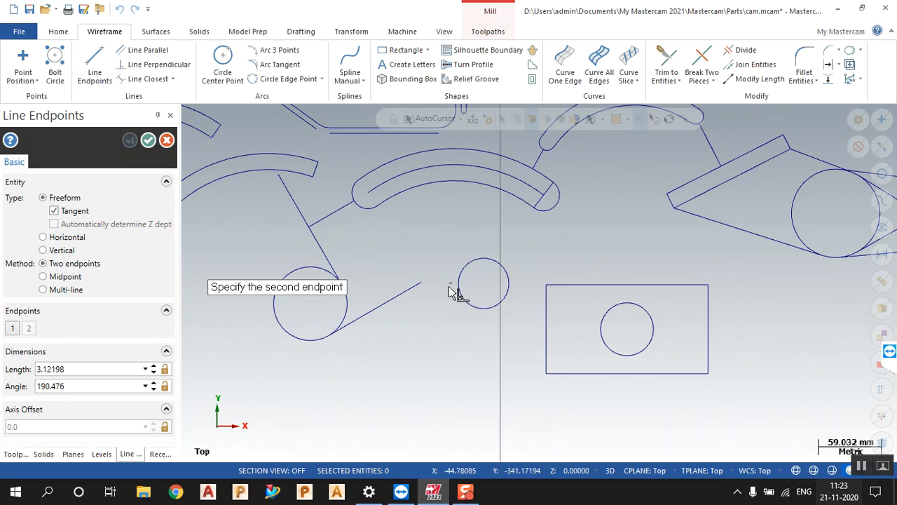
{"action": "left_click", "coordinate": [452, 368]}
{"action": "key", "text": "Escape"}
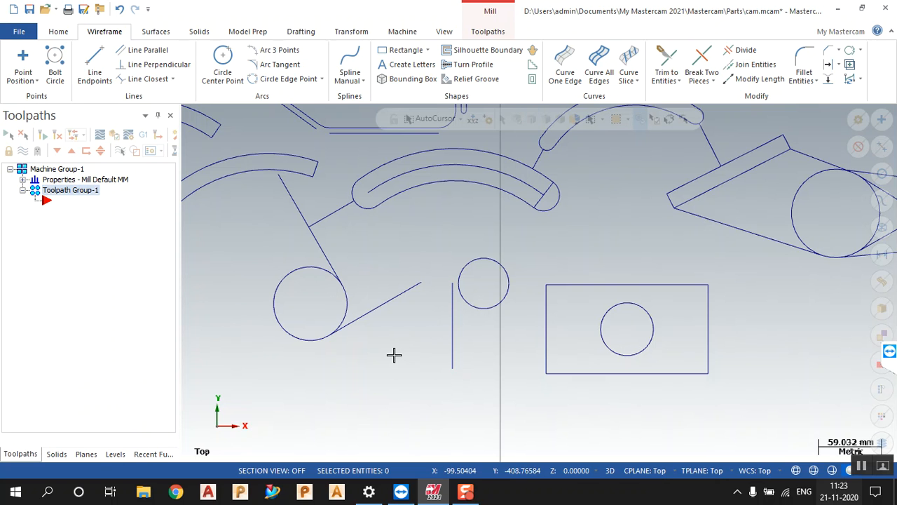
Draw a centre-point circle of about 5 mm radius between the slanted line's upper end and the adjacent lower corner of the curved band
{"action": "scroll", "coordinate": [546, 323], "scroll_direction": "down", "scroll_amount": 2}
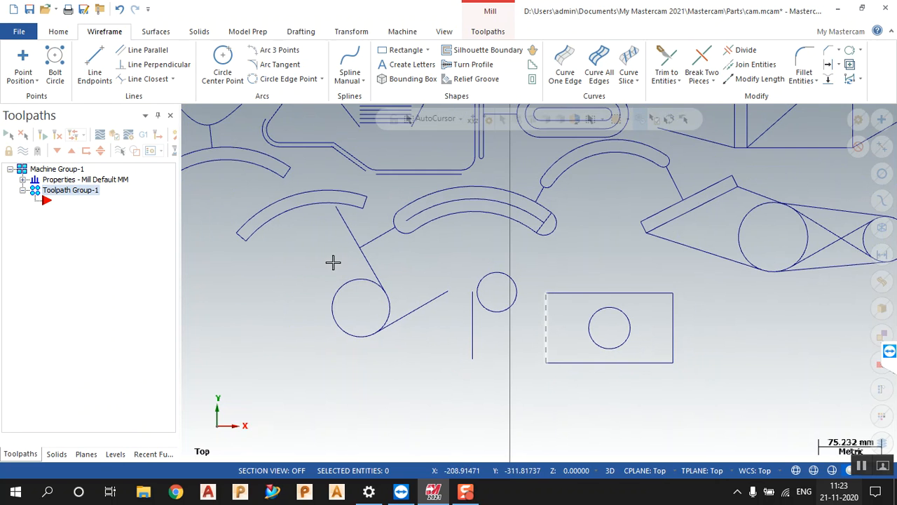
{"action": "scroll", "coordinate": [276, 206], "scroll_direction": "up", "scroll_amount": 3}
{"action": "scroll", "coordinate": [296, 264], "scroll_direction": "down", "scroll_amount": 2}
{"action": "scroll", "coordinate": [256, 237], "scroll_direction": "down", "scroll_amount": 4}
{"action": "scroll", "coordinate": [250, 229], "scroll_direction": "up", "scroll_amount": 5}
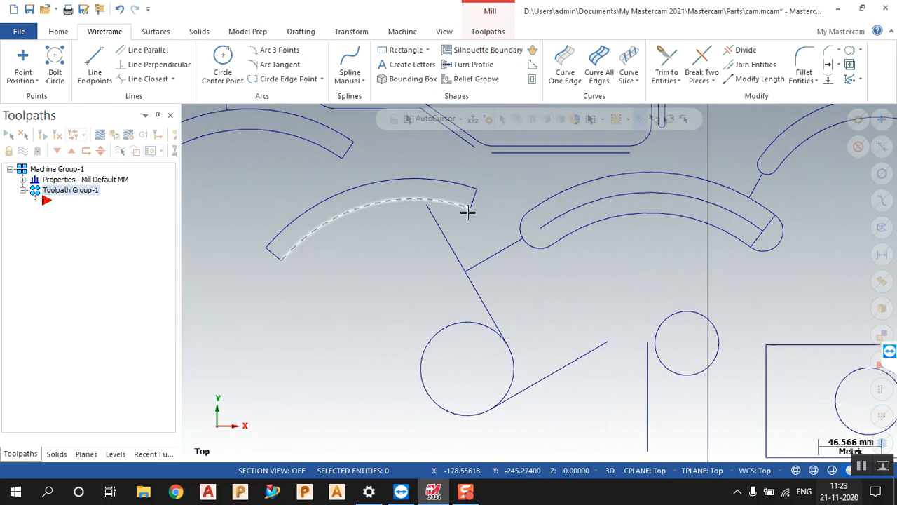
{"action": "left_click", "coordinate": [222, 66]}
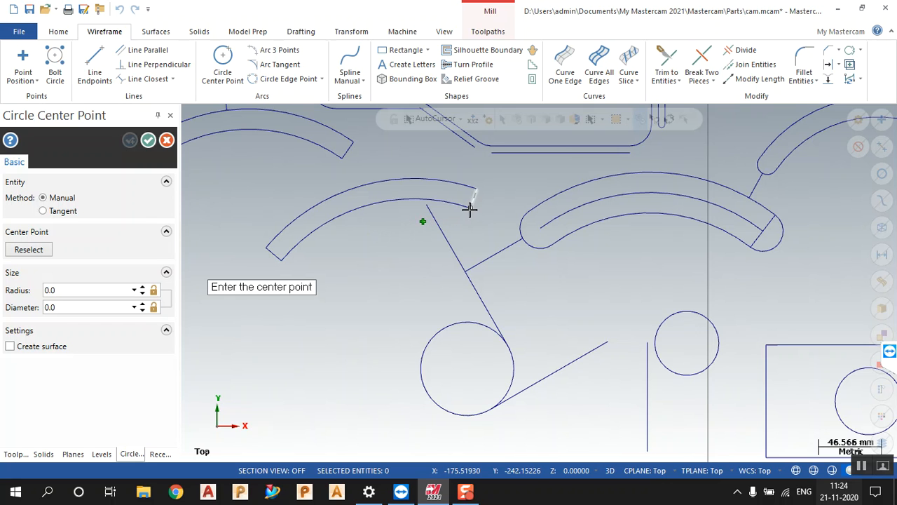
{"action": "left_click", "coordinate": [447, 214]}
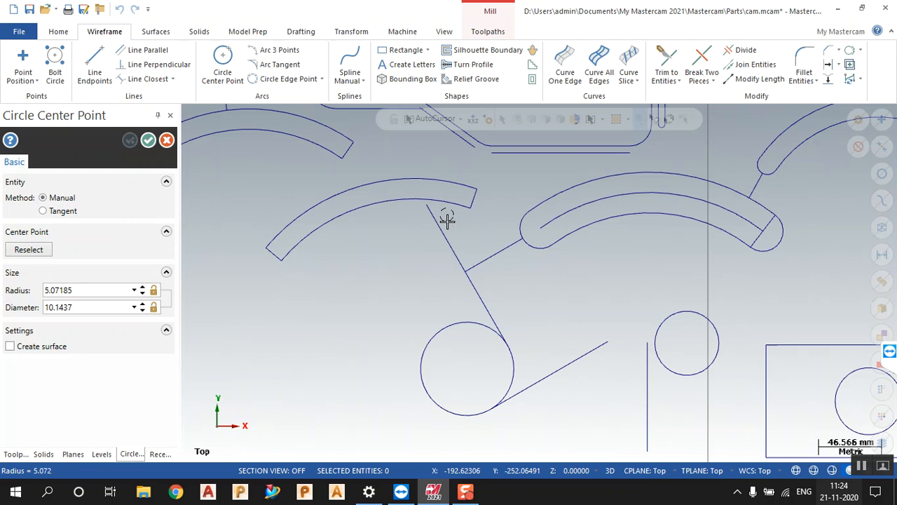
{"action": "left_click", "coordinate": [452, 212]}
{"action": "key", "text": "Escape"}
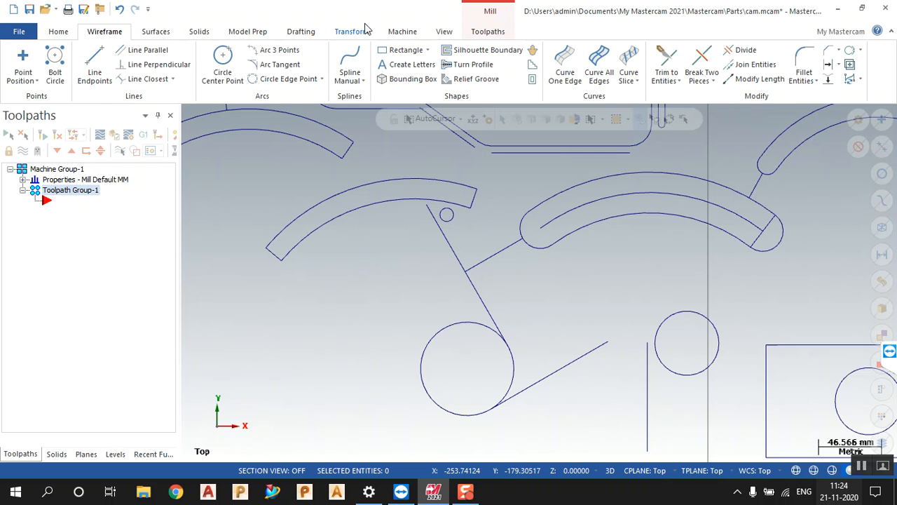
{"action": "left_click", "coordinate": [149, 31]}
{"action": "scroll", "coordinate": [505, 390], "scroll_direction": "down", "scroll_amount": 6}
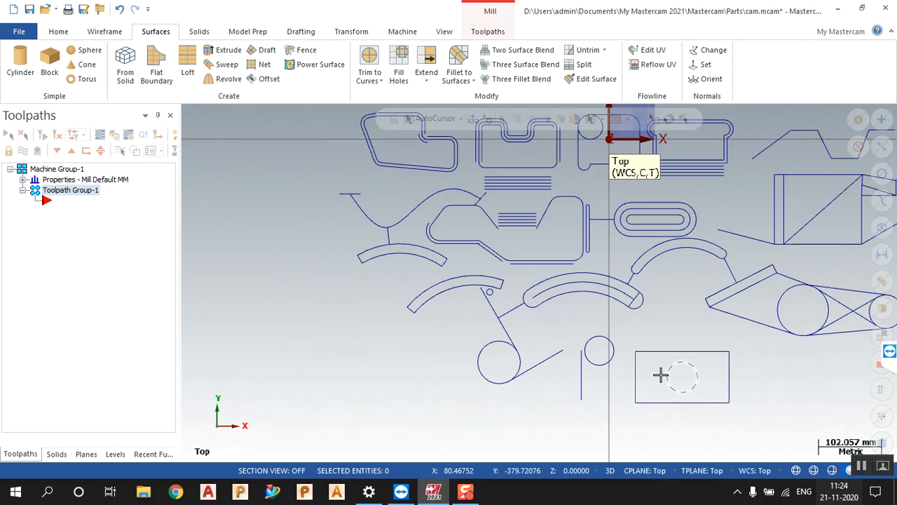
{"action": "scroll", "coordinate": [669, 375], "scroll_direction": "up", "scroll_amount": 1}
{"action": "scroll", "coordinate": [666, 371], "scroll_direction": "up", "scroll_amount": 2}
{"action": "scroll", "coordinate": [262, 354], "scroll_direction": "down", "scroll_amount": 3}
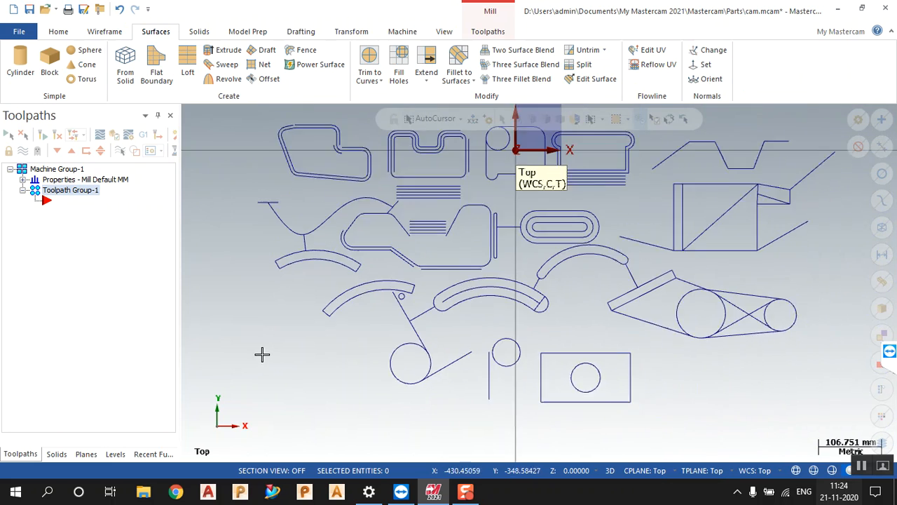
{"action": "scroll", "coordinate": [620, 210], "scroll_direction": "up", "scroll_amount": 1}
{"action": "scroll", "coordinate": [648, 293], "scroll_direction": "down", "scroll_amount": 1}
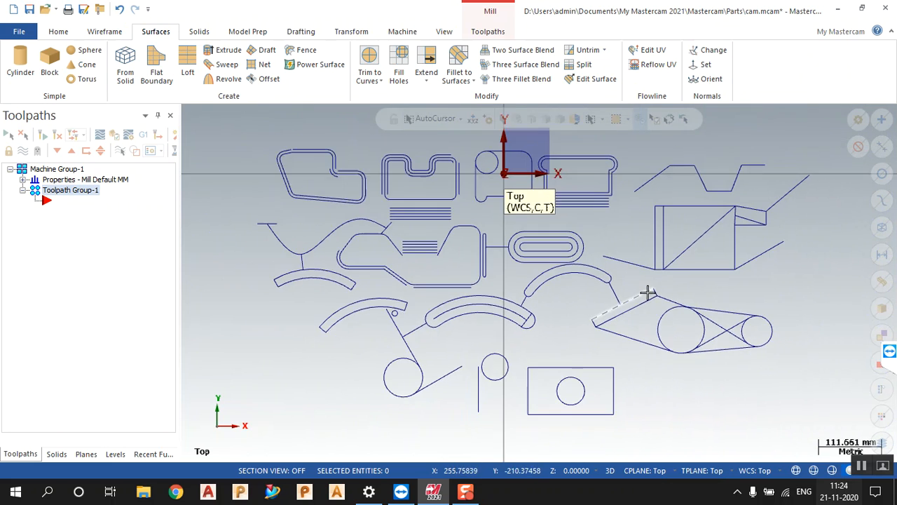
{"action": "scroll", "coordinate": [636, 245], "scroll_direction": "up", "scroll_amount": 1}
{"action": "scroll", "coordinate": [621, 224], "scroll_direction": "down", "scroll_amount": 1}
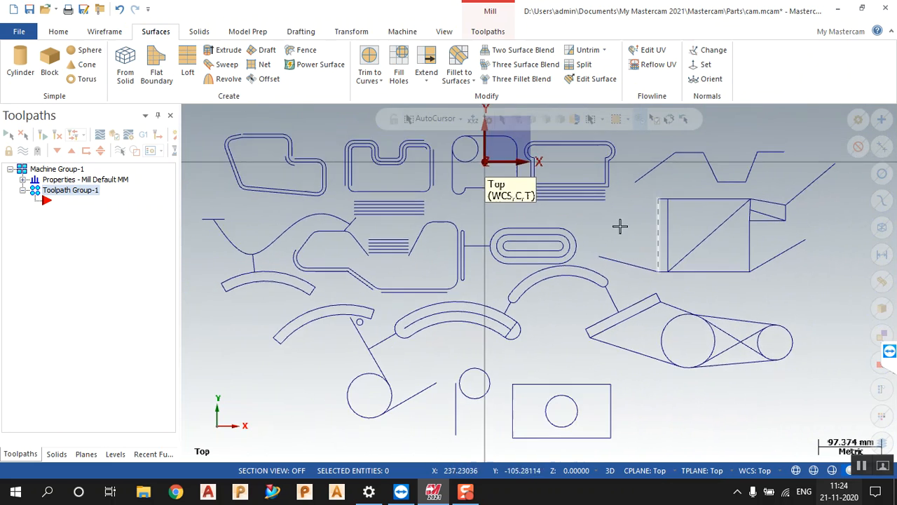
Draw a centre-point circle of about 64.4 mm radius in the empty area left of the upper-left profile
{"action": "left_click", "coordinate": [119, 31]}
{"action": "scroll", "coordinate": [733, 295], "scroll_direction": "down", "scroll_amount": 1}
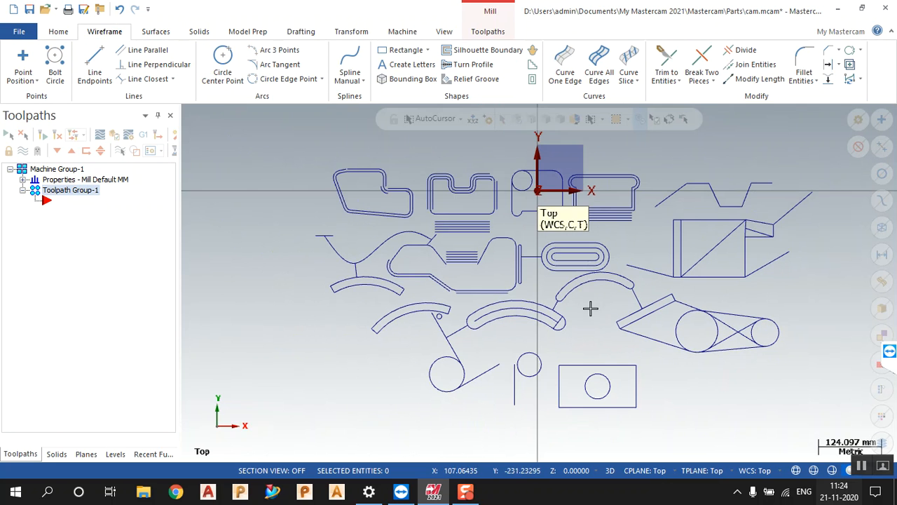
{"action": "scroll", "coordinate": [305, 222], "scroll_direction": "up", "scroll_amount": 2}
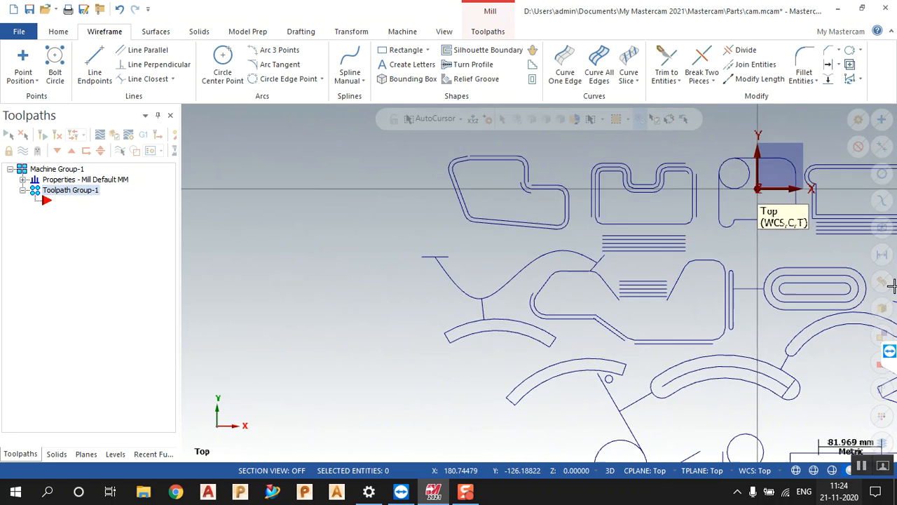
{"action": "scroll", "coordinate": [500, 220], "scroll_direction": "up", "scroll_amount": 2}
{"action": "scroll", "coordinate": [306, 188], "scroll_direction": "up", "scroll_amount": 2}
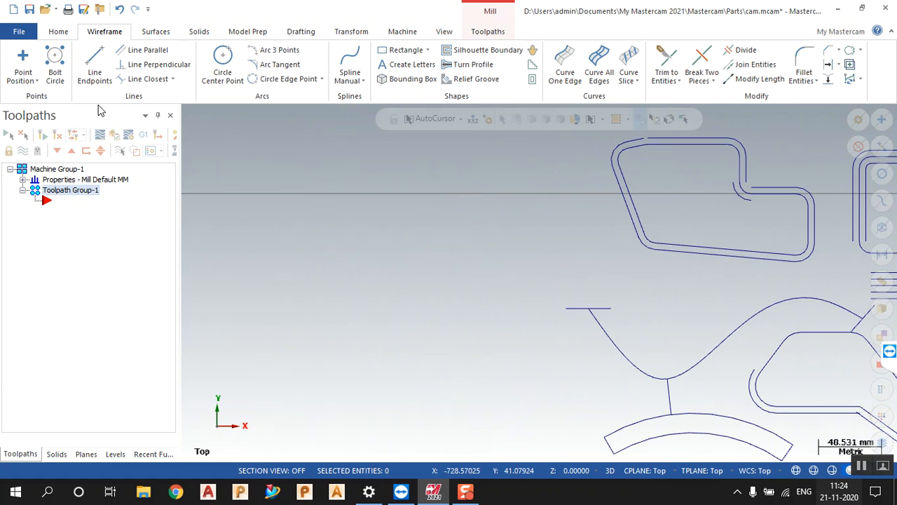
{"action": "left_click", "coordinate": [223, 67]}
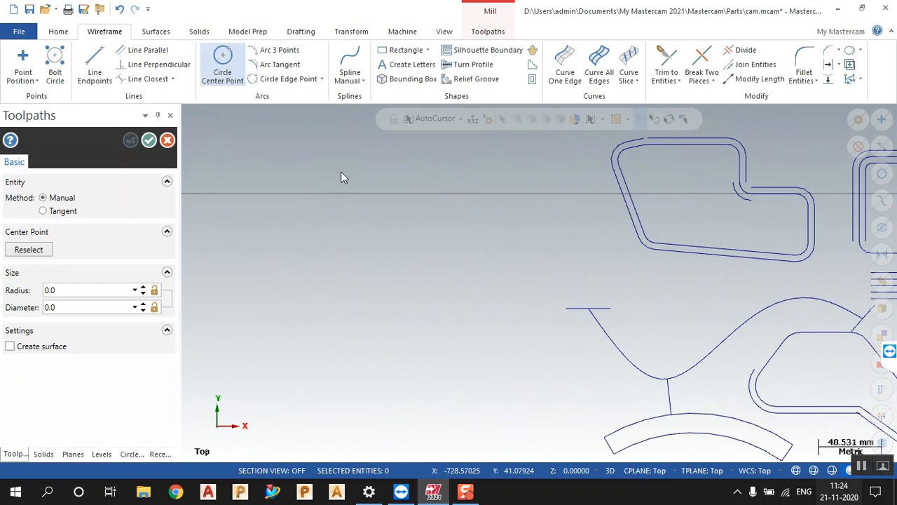
{"action": "left_click", "coordinate": [419, 195]}
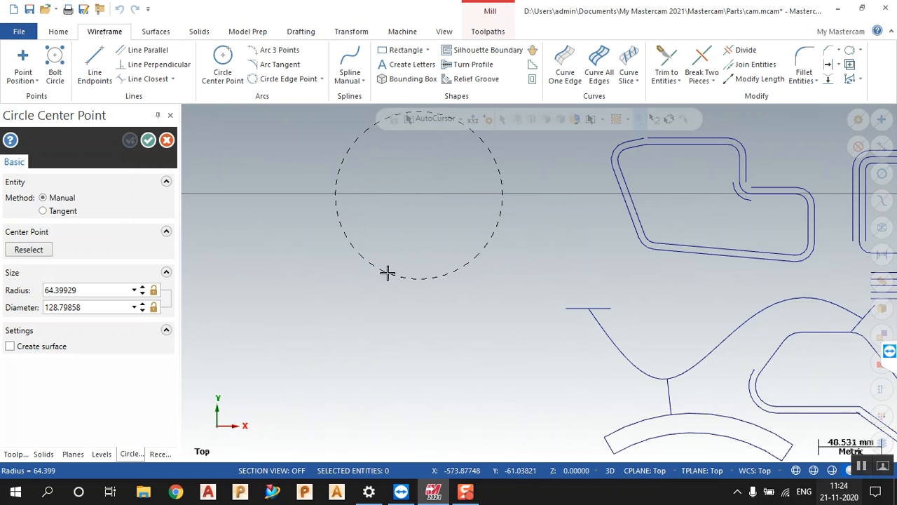
{"action": "left_click", "coordinate": [386, 273]}
Set the new circle's radius to 30 mm and finish it
{"action": "left_click", "coordinate": [99, 288]}
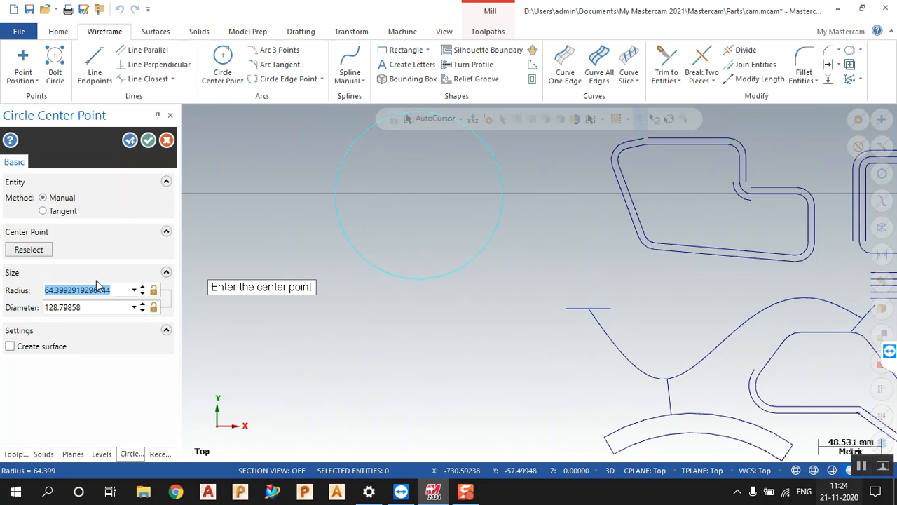
{"action": "type", "text": "30"}
{"action": "key", "text": "Return"}
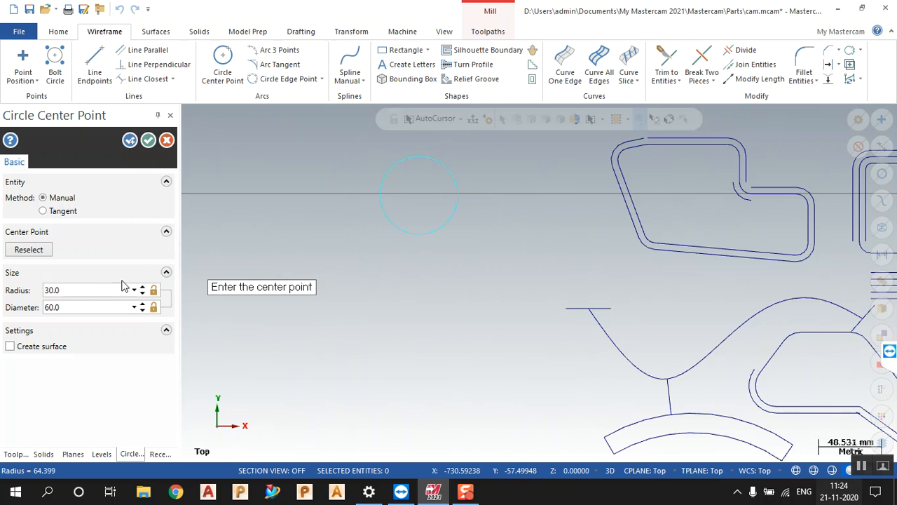
{"action": "scroll", "coordinate": [358, 213], "scroll_direction": "up", "scroll_amount": 1}
{"action": "scroll", "coordinate": [425, 182], "scroll_direction": "up", "scroll_amount": 1}
{"action": "scroll", "coordinate": [428, 185], "scroll_direction": "up", "scroll_amount": 1}
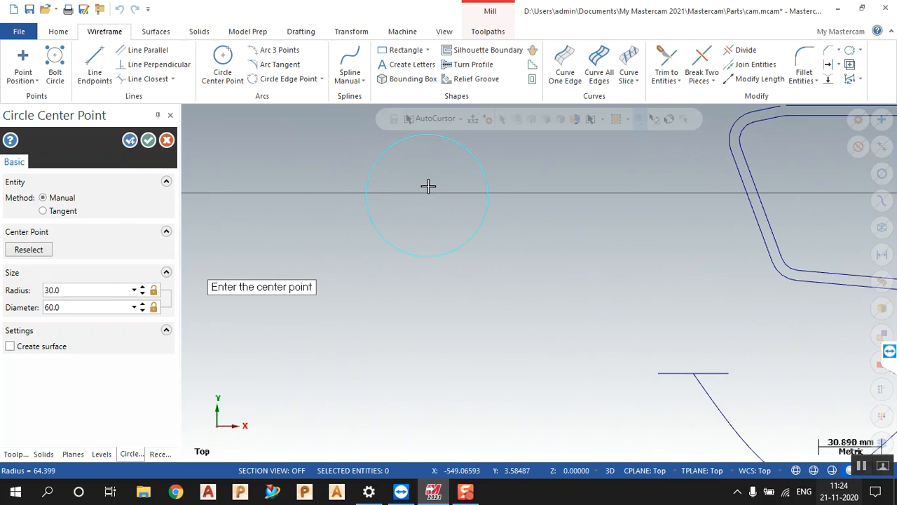
{"action": "left_click", "coordinate": [148, 140]}
Start a bolt circle based on the 30 mm radius circle's centre and set its diameter to 60 mm
{"action": "scroll", "coordinate": [444, 182], "scroll_direction": "up", "scroll_amount": 3}
{"action": "scroll", "coordinate": [436, 359], "scroll_direction": "down", "scroll_amount": 3}
{"action": "scroll", "coordinate": [460, 250], "scroll_direction": "up", "scroll_amount": 3}
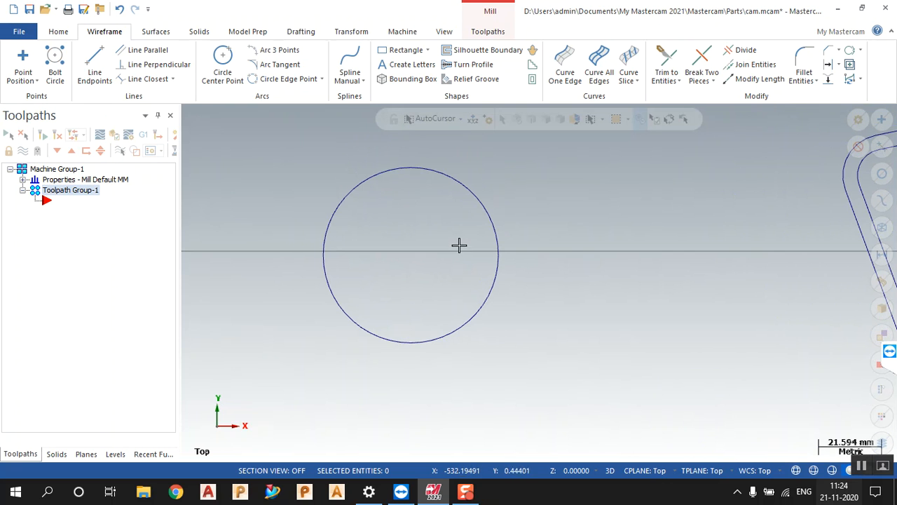
{"action": "left_click", "coordinate": [57, 70]}
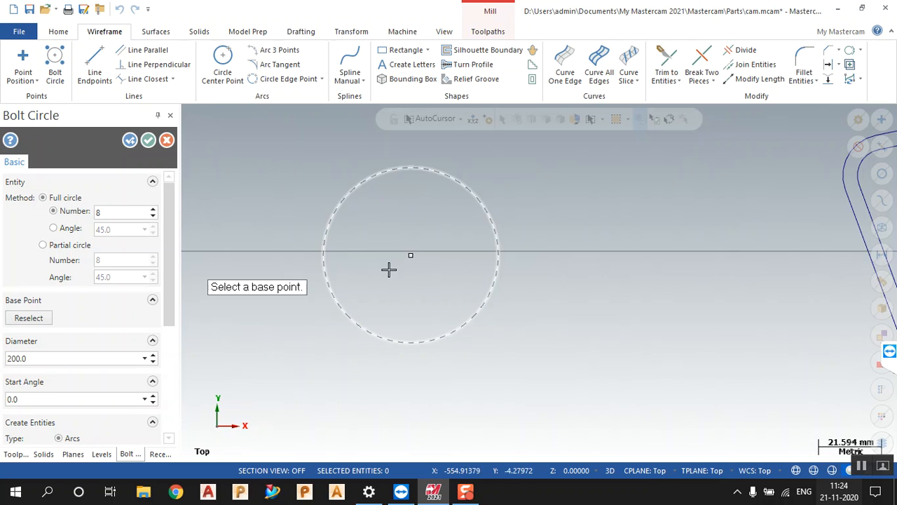
{"action": "left_click", "coordinate": [412, 254]}
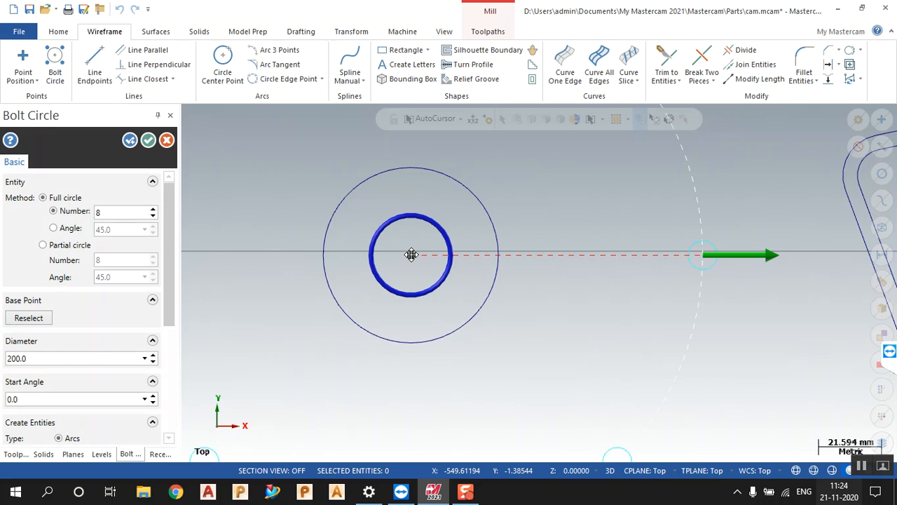
{"action": "scroll", "coordinate": [442, 251], "scroll_direction": "down", "scroll_amount": 3}
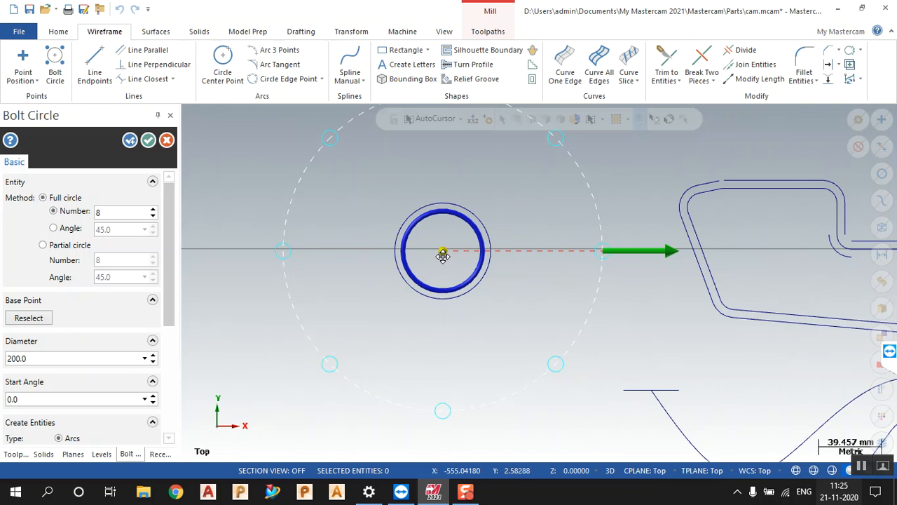
{"action": "scroll", "coordinate": [442, 251], "scroll_direction": "down", "scroll_amount": 2}
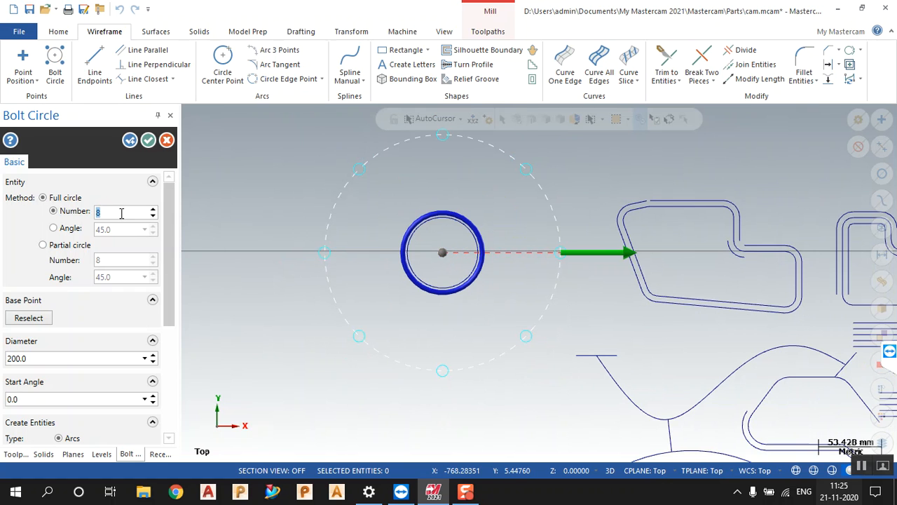
{"action": "left_click", "coordinate": [103, 354]}
{"action": "type", "text": "60"}
{"action": "key", "text": "Return"}
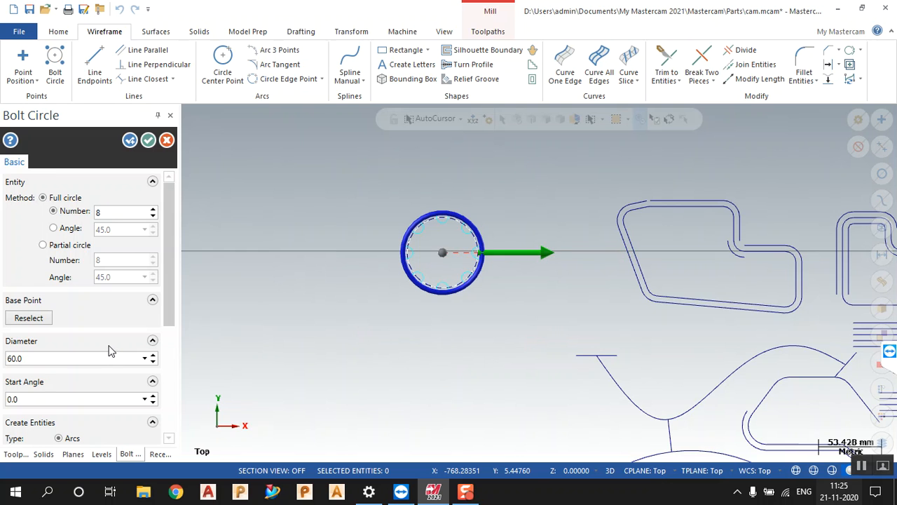
Set the bolt circle's arc diameter to 5 mm and create its holes
{"action": "scroll", "coordinate": [419, 262], "scroll_direction": "up", "scroll_amount": 5}
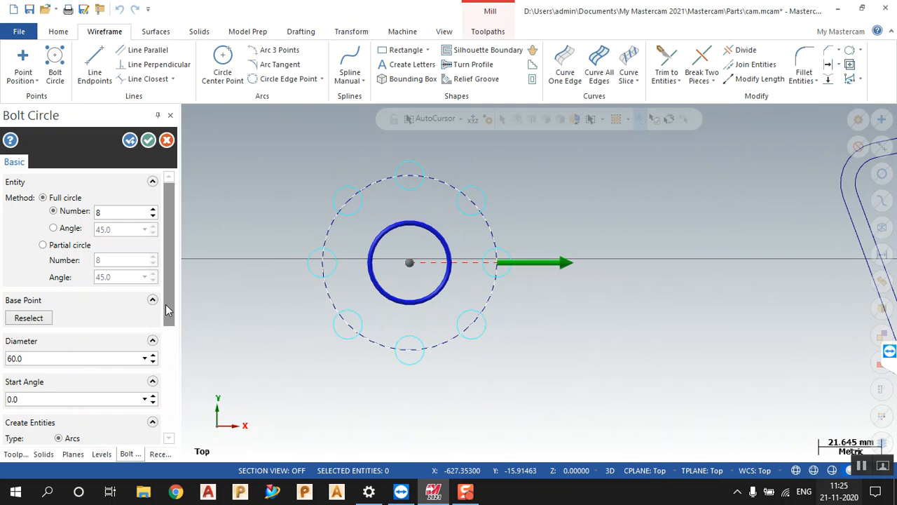
{"action": "scroll", "coordinate": [163, 308], "scroll_direction": "down", "scroll_amount": 5}
{"action": "left_click_drag", "start_coordinate": [80, 344], "coordinate": [2, 355]}
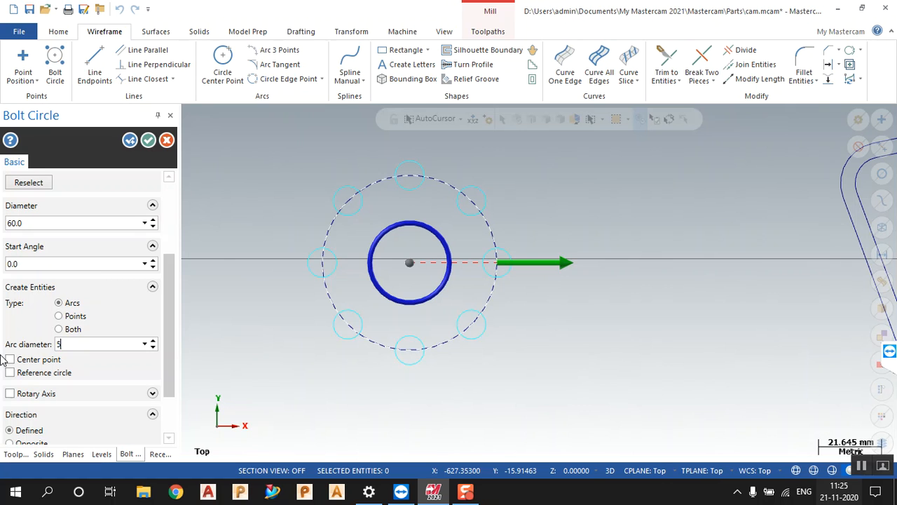
{"action": "key", "text": "Tab"}
{"action": "left_click", "coordinate": [149, 141]}
{"action": "scroll", "coordinate": [600, 320], "scroll_direction": "down", "scroll_amount": 2}
{"action": "scroll", "coordinate": [675, 266], "scroll_direction": "up", "scroll_amount": 2}
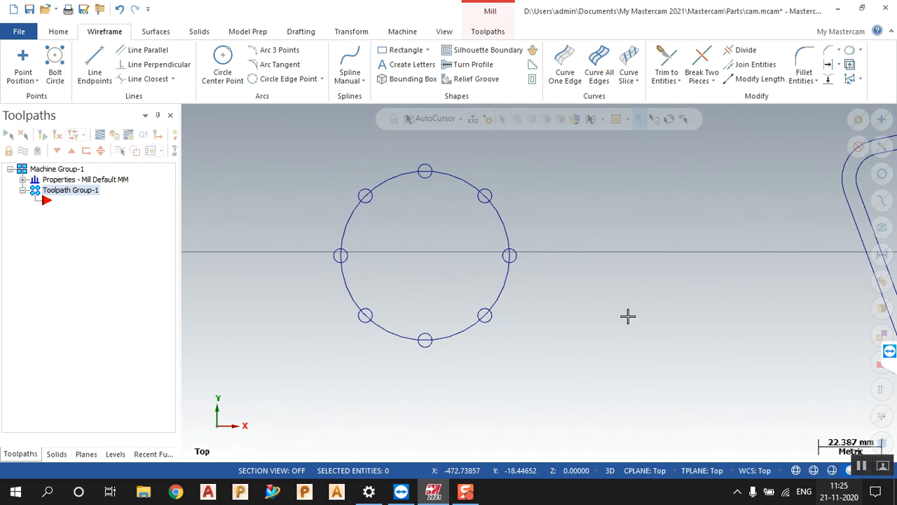
Start a second bolt circle based in the empty space right of the first one and review its diameter and arc settings
{"action": "left_click", "coordinate": [222, 67]}
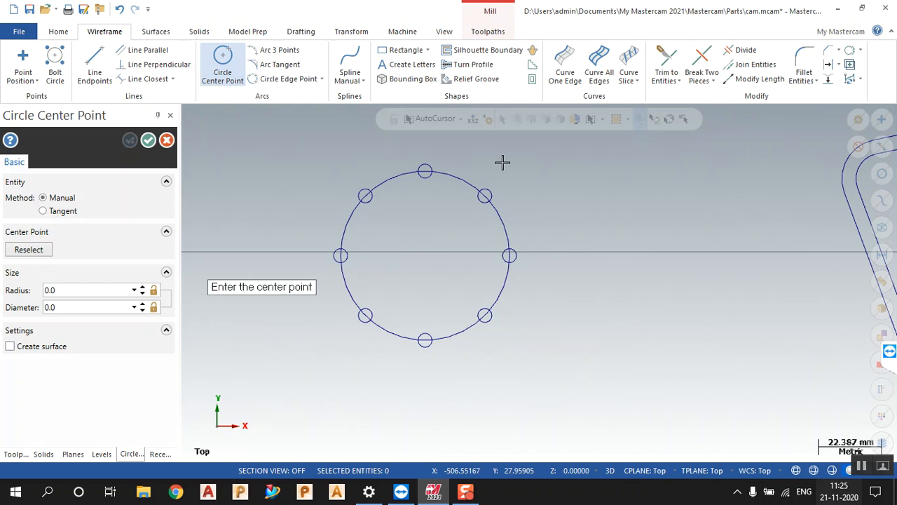
{"action": "key", "text": "Escape"}
{"action": "left_click", "coordinate": [54, 66]}
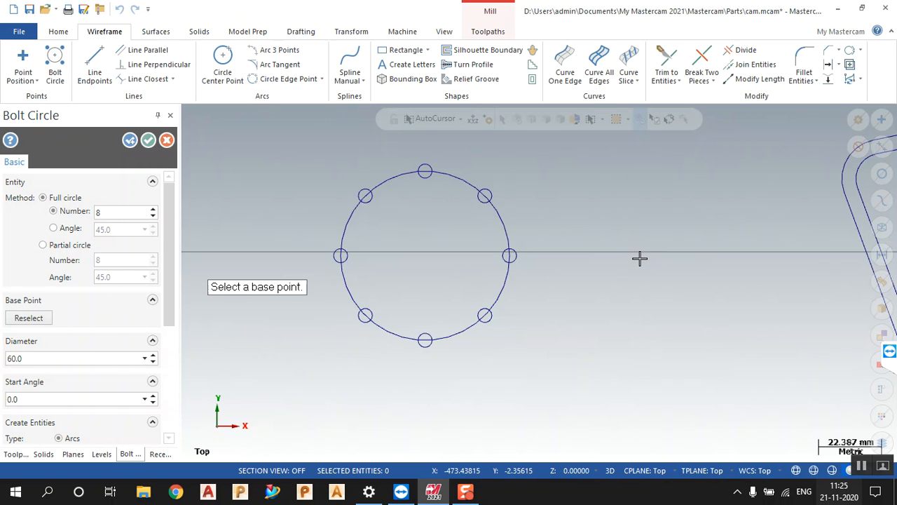
{"action": "left_click", "coordinate": [679, 253]}
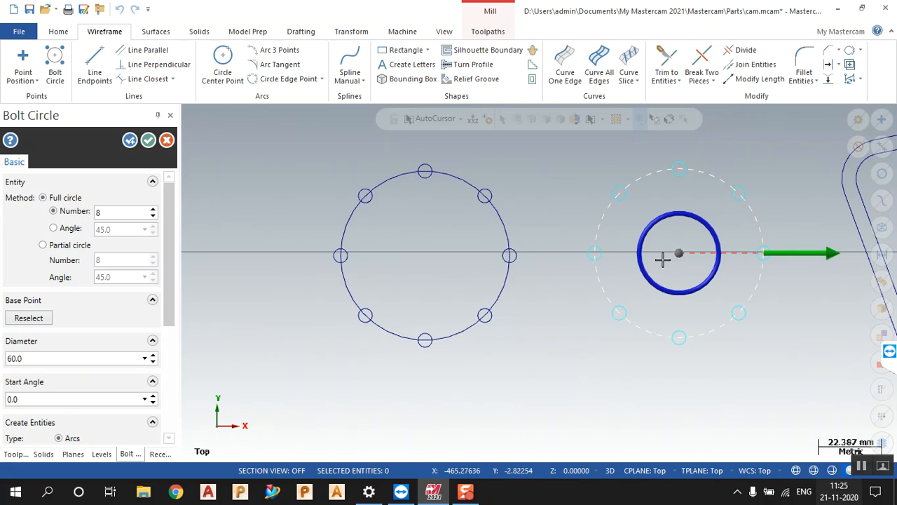
{"action": "left_click_drag", "start_coordinate": [170, 290], "coordinate": [171, 322]}
{"action": "double_click", "coordinate": [87, 297]}
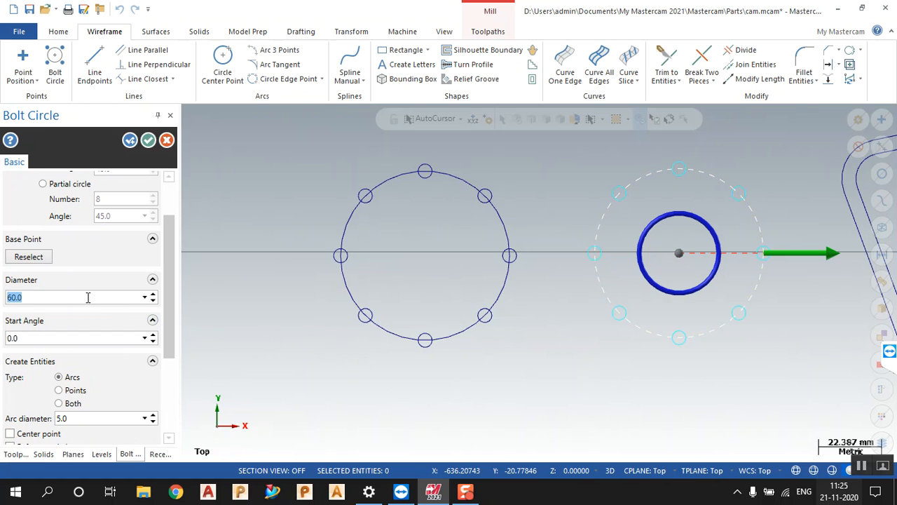
{"action": "scroll", "coordinate": [160, 343], "scroll_direction": "down", "scroll_amount": 4}
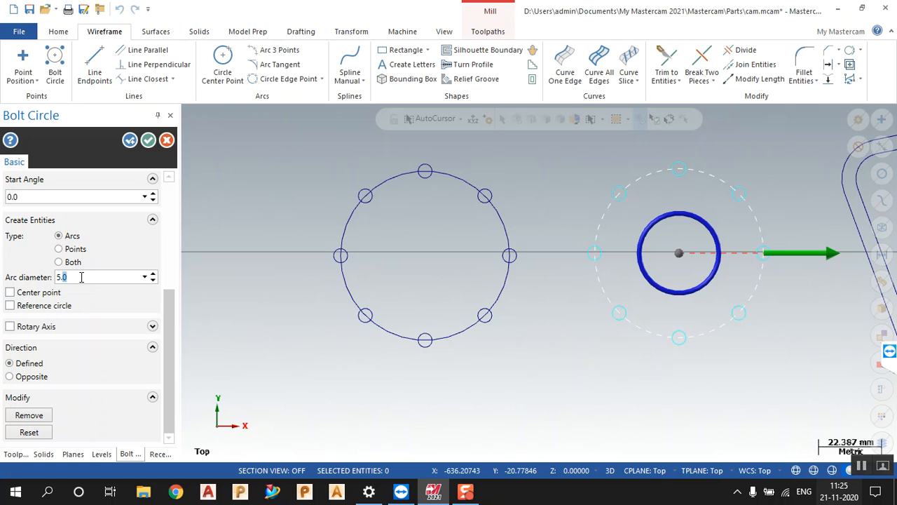
{"action": "left_click_drag", "start_coordinate": [169, 345], "coordinate": [180, 216]}
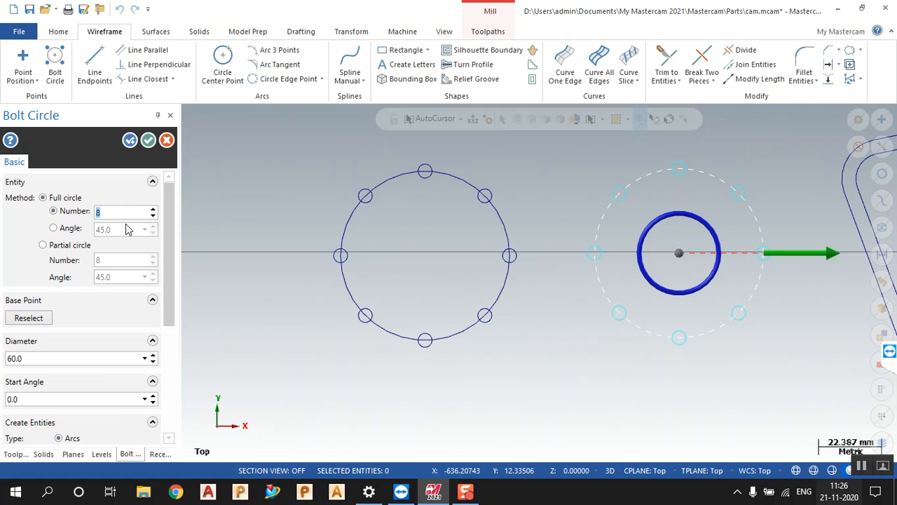
Try the second bolt circle as a partial circle with a 22° angle, and return it to the full-circle method
{"action": "left_click", "coordinate": [43, 244]}
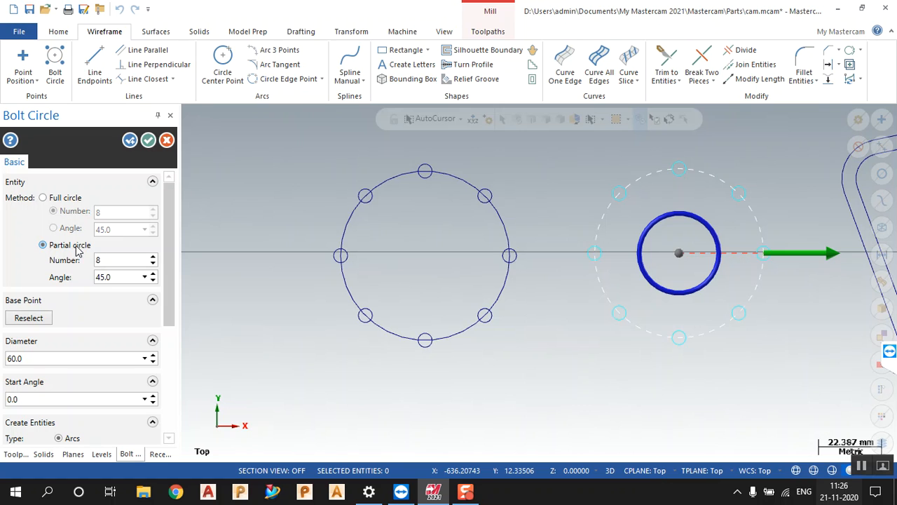
{"action": "left_click", "coordinate": [125, 278]}
{"action": "left_click", "coordinate": [153, 280]}
{"action": "left_click", "coordinate": [152, 279]}
{"action": "left_click", "coordinate": [153, 280]}
{"action": "left_click", "coordinate": [119, 281]}
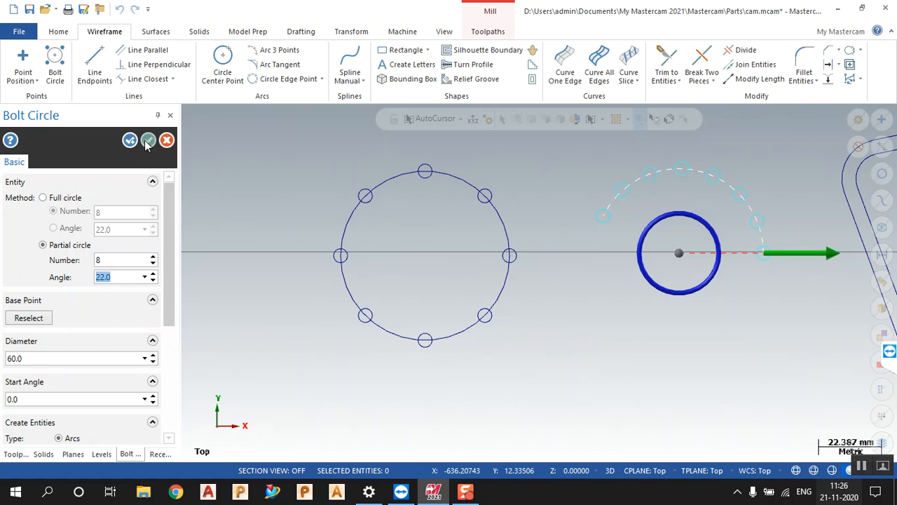
{"action": "left_click", "coordinate": [58, 201]}
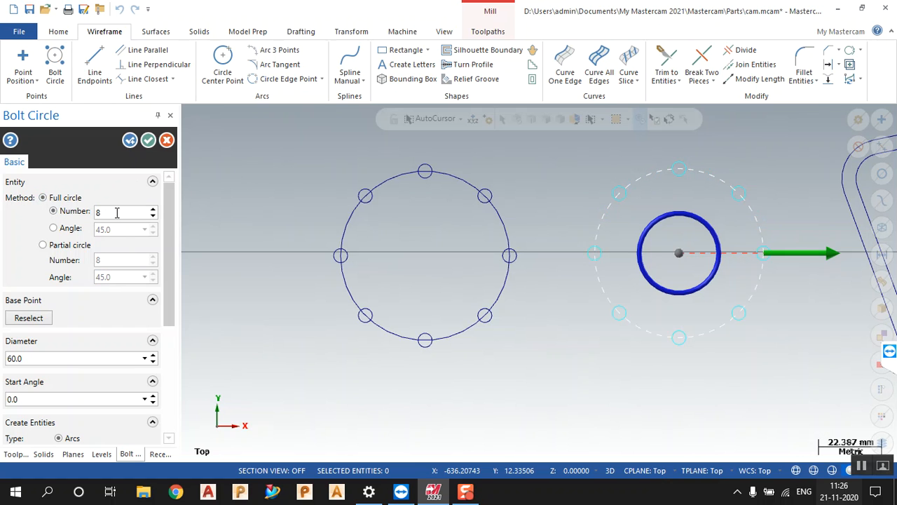
Create the second bolt circle's eight holes as a full circle
{"action": "left_click", "coordinate": [64, 234]}
{"action": "left_click", "coordinate": [149, 141]}
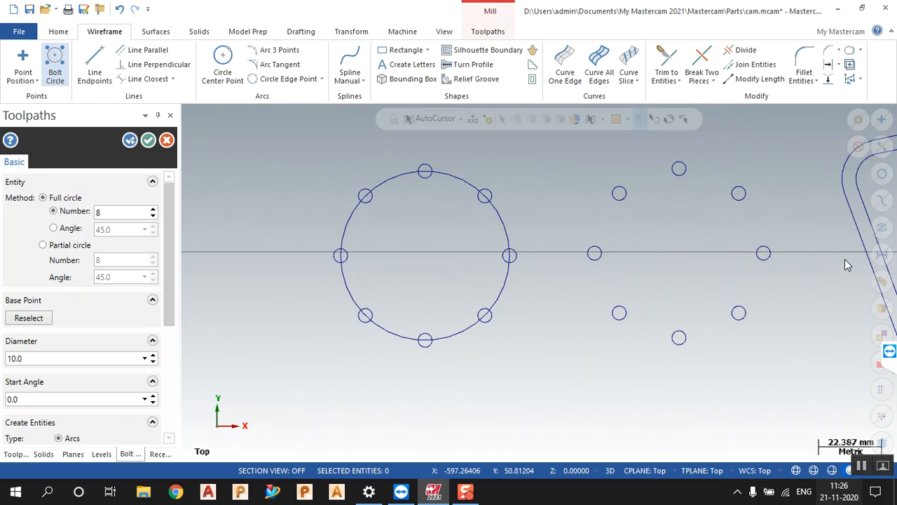
Start another bolt circle at the centre of the circle that already carries rim holes, with a diameter of 30 mm
{"action": "scroll", "coordinate": [798, 250], "scroll_direction": "down", "scroll_amount": 2}
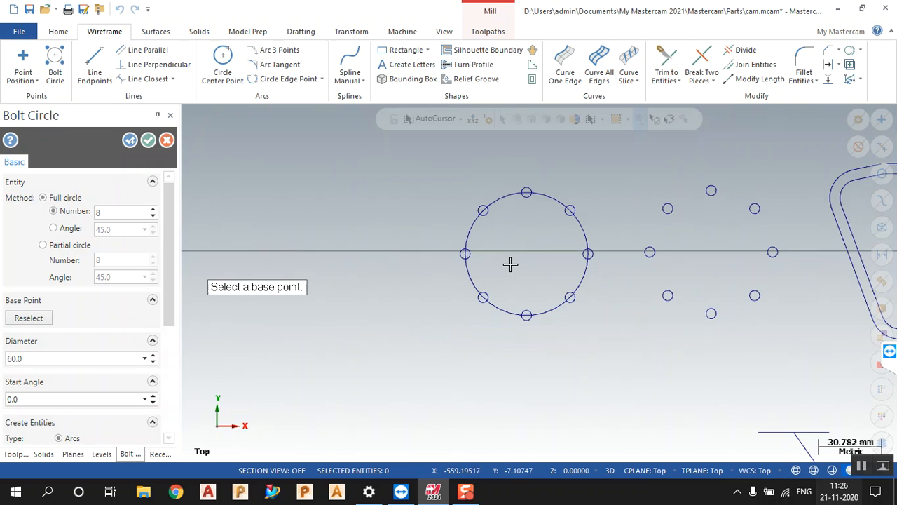
{"action": "left_click", "coordinate": [527, 253]}
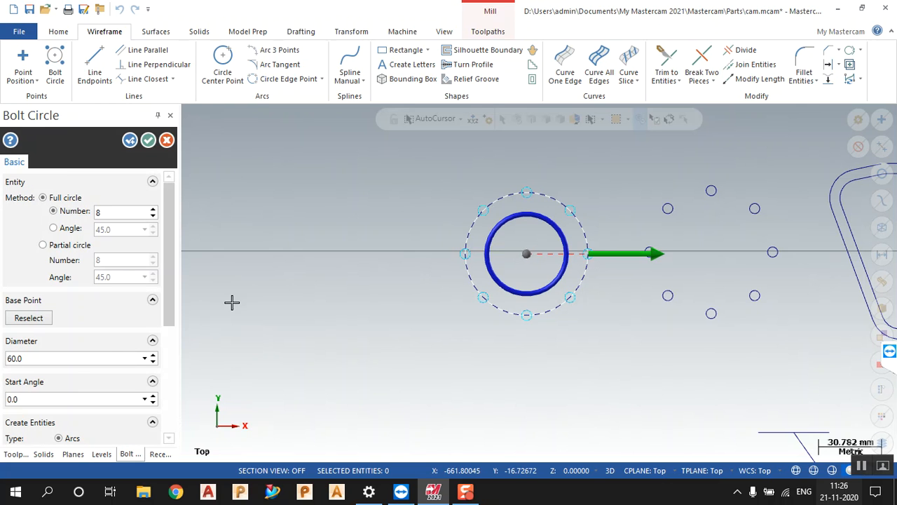
{"action": "type", "text": "30.0"}
{"action": "key", "text": "Return"}
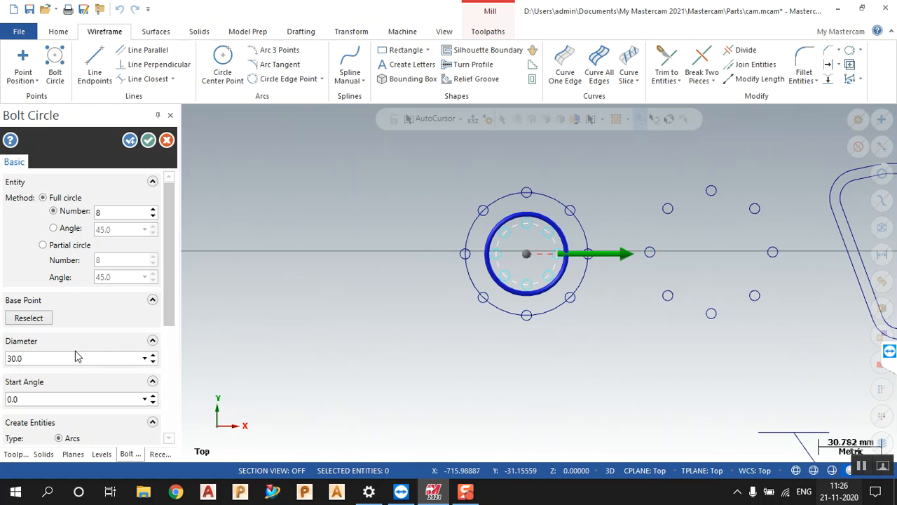
Set the inner bolt circle's start angle to 26° and create its holes
{"action": "scroll", "coordinate": [171, 295], "scroll_direction": "down", "scroll_amount": 1}
{"action": "scroll", "coordinate": [171, 295], "scroll_direction": "down", "scroll_amount": 3}
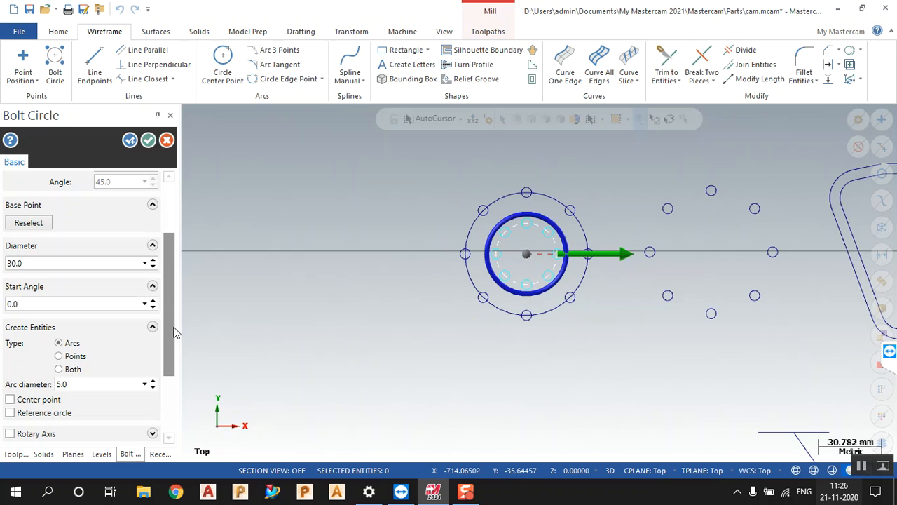
{"action": "left_click", "coordinate": [153, 300]}
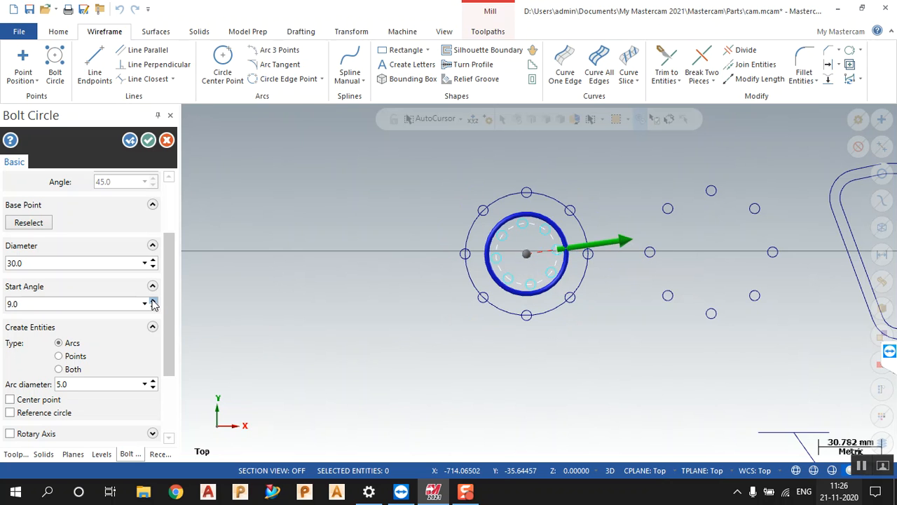
{"action": "left_click", "coordinate": [153, 300]}
{"action": "left_click", "coordinate": [153, 300]}
{"action": "left_click", "coordinate": [153, 300]}
{"action": "left_click", "coordinate": [153, 300]}
{"action": "left_click", "coordinate": [153, 300]}
{"action": "left_click", "coordinate": [153, 300]}
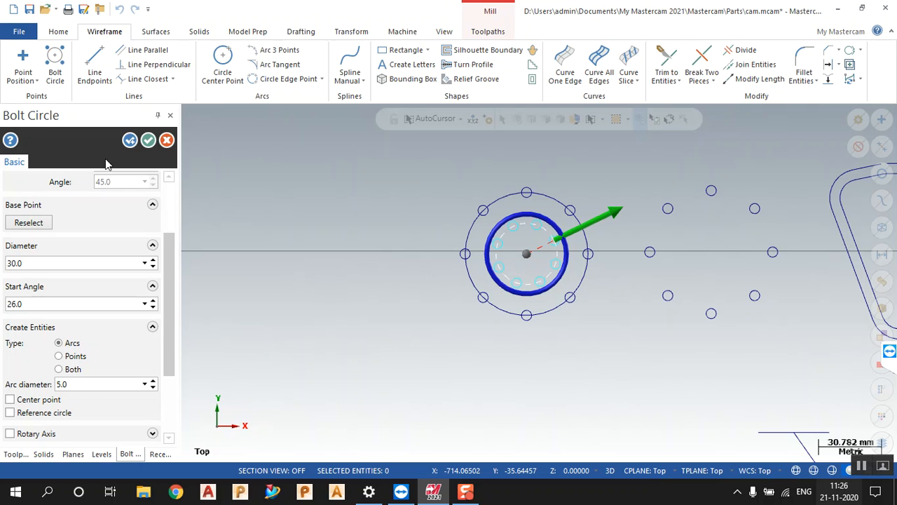
{"action": "left_click", "coordinate": [147, 141]}
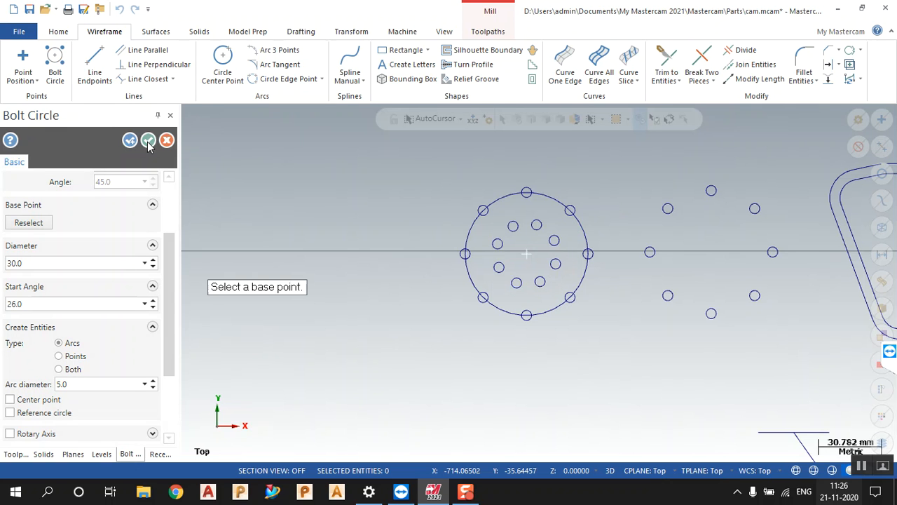
Create one more 30 mm bolt circle with the same settings in the empty space left of the existing circle
{"action": "left_click", "coordinate": [327, 225]}
{"action": "scroll", "coordinate": [301, 168], "scroll_direction": "down", "scroll_amount": 3}
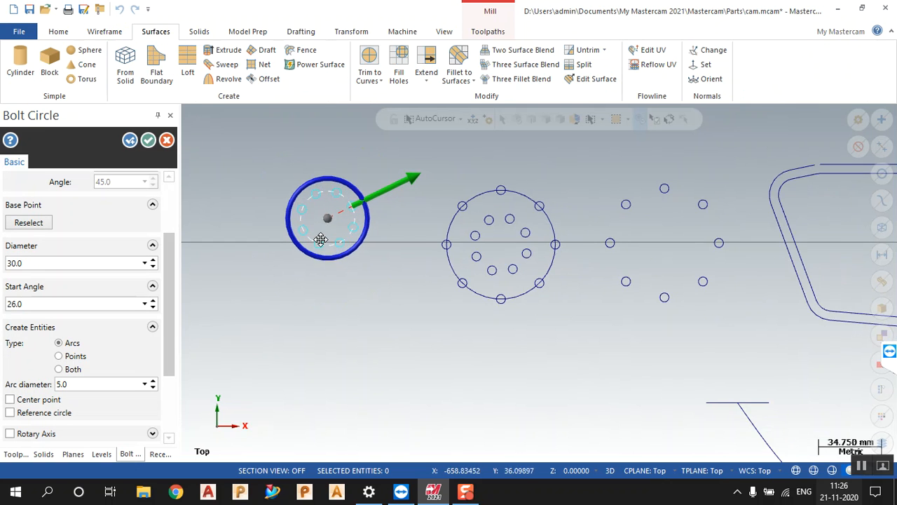
{"action": "left_click", "coordinate": [151, 141]}
{"action": "scroll", "coordinate": [392, 329], "scroll_direction": "down", "scroll_amount": 2}
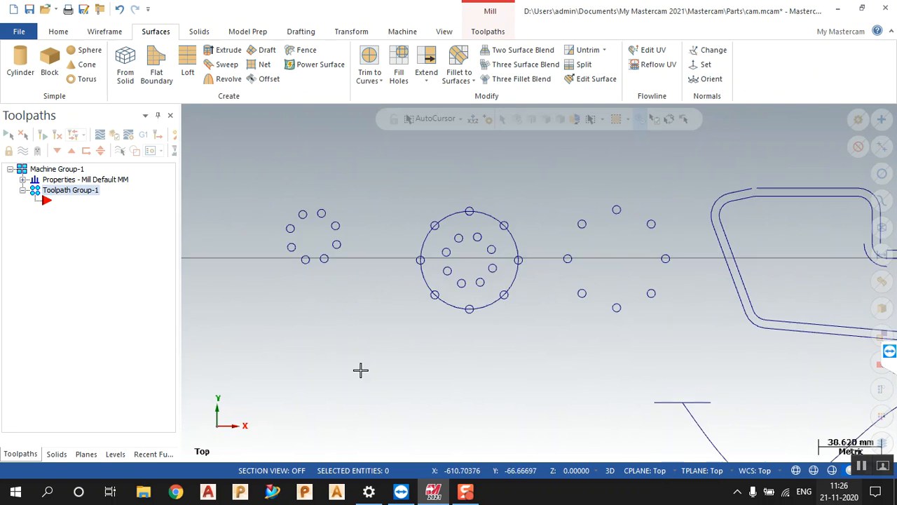
Review the complete set of wireframe practice geometry around the origin
{"action": "scroll", "coordinate": [344, 364], "scroll_direction": "down", "scroll_amount": 5}
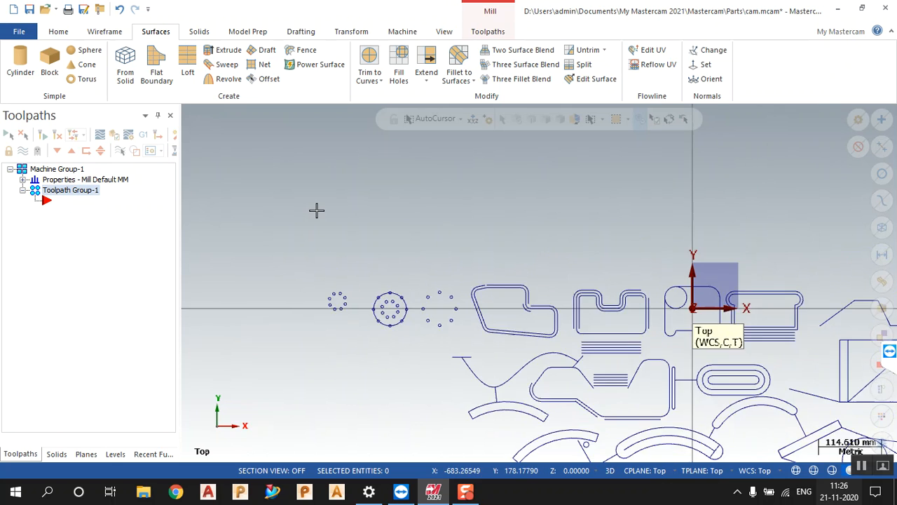
{"action": "scroll", "coordinate": [357, 220], "scroll_direction": "down", "scroll_amount": 3}
{"action": "scroll", "coordinate": [418, 347], "scroll_direction": "up", "scroll_amount": 3}
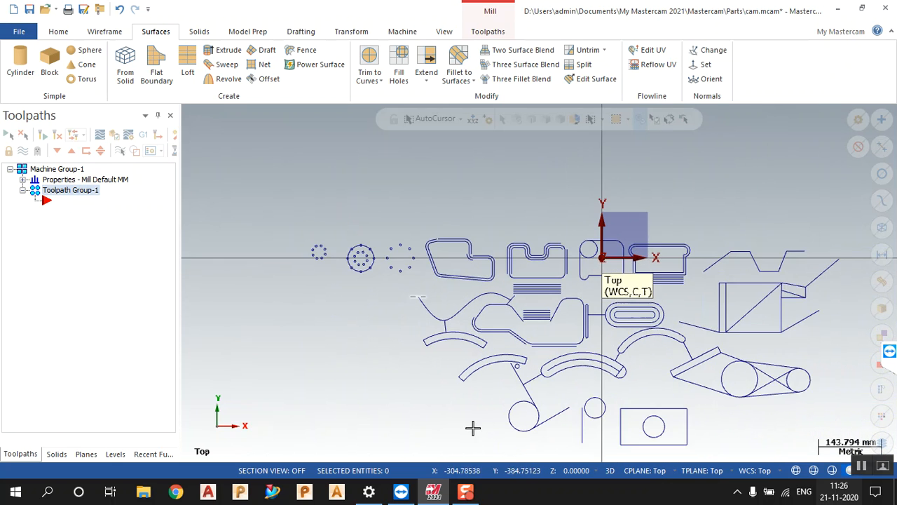
{"action": "scroll", "coordinate": [655, 431], "scroll_direction": "up", "scroll_amount": 1}
{"action": "scroll", "coordinate": [646, 419], "scroll_direction": "down", "scroll_amount": 2}
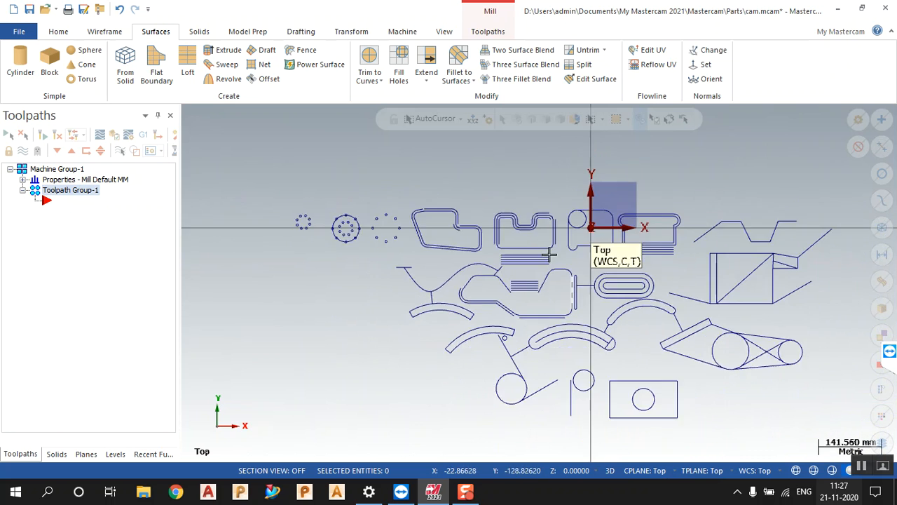
{"action": "scroll", "coordinate": [640, 410], "scroll_direction": "up", "scroll_amount": 2}
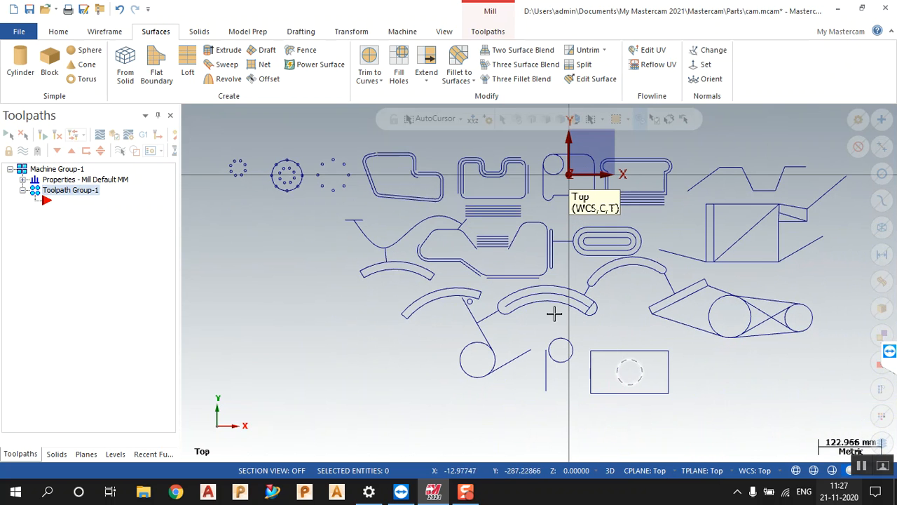
{"action": "scroll", "coordinate": [477, 270], "scroll_direction": "up", "scroll_amount": 1}
{"action": "left_click", "coordinate": [117, 36]}
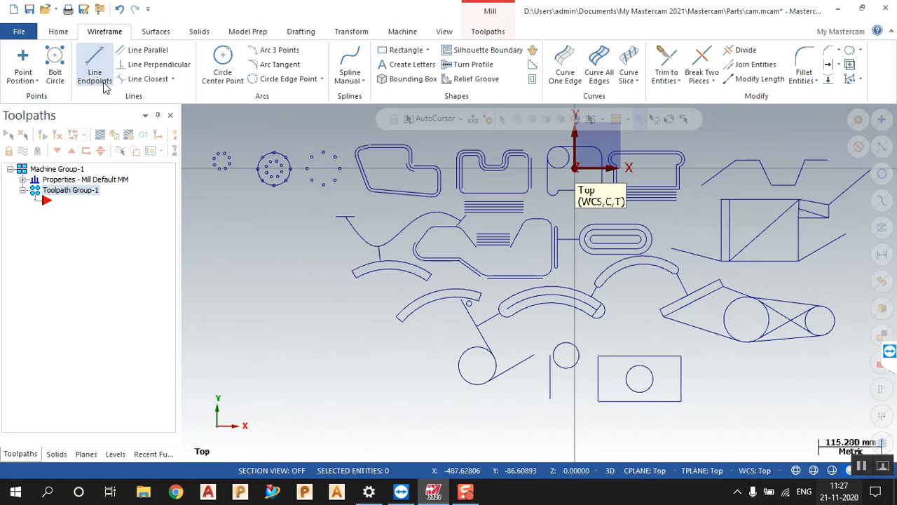
{"action": "left_click", "coordinate": [37, 82]}
{"action": "left_click", "coordinate": [37, 83]}
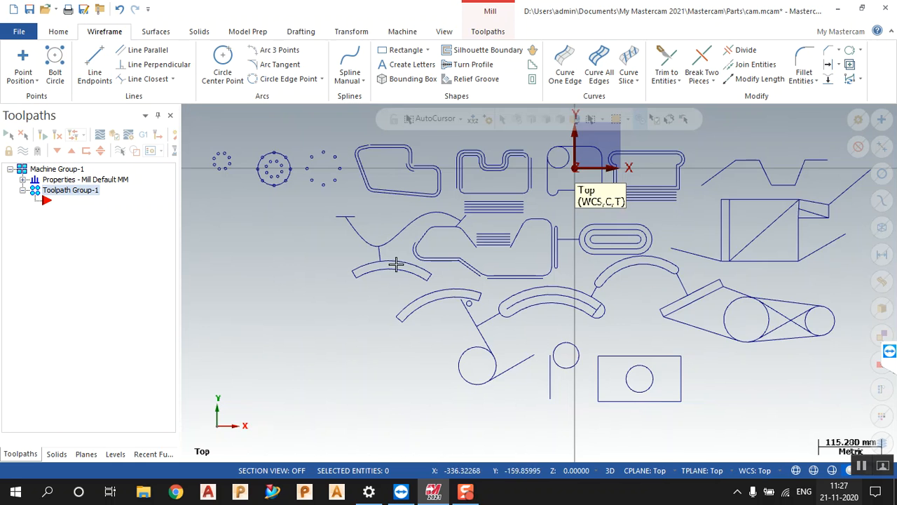
{"action": "scroll", "coordinate": [393, 261], "scroll_direction": "up", "scroll_amount": 2}
{"action": "scroll", "coordinate": [396, 272], "scroll_direction": "down", "scroll_amount": 2}
{"action": "scroll", "coordinate": [609, 260], "scroll_direction": "up", "scroll_amount": 2}
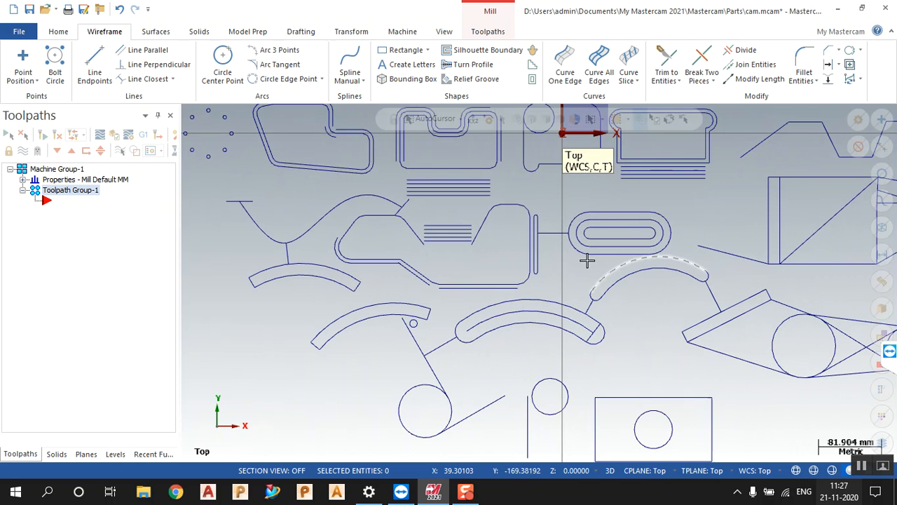